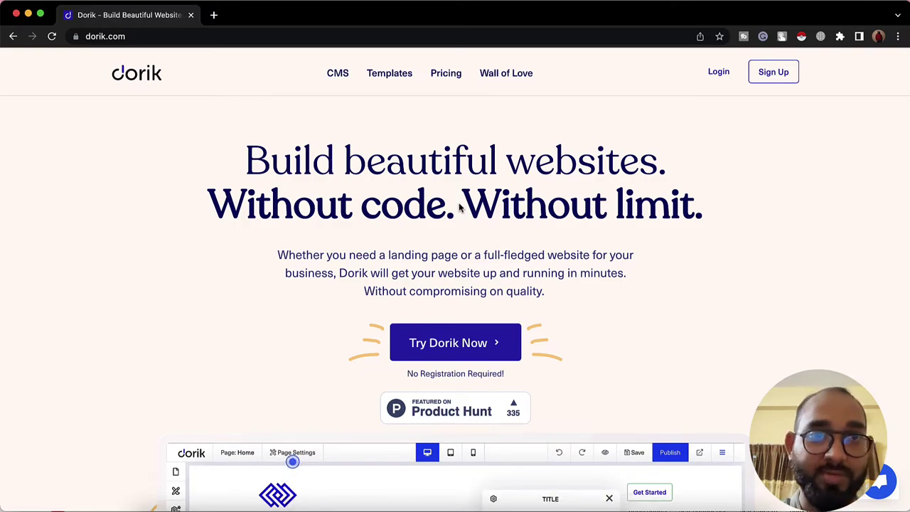
Log in to Dorik from its home page and start a new CMS site from the CMS dashboard.
scroll(170, 369, "down", 8)
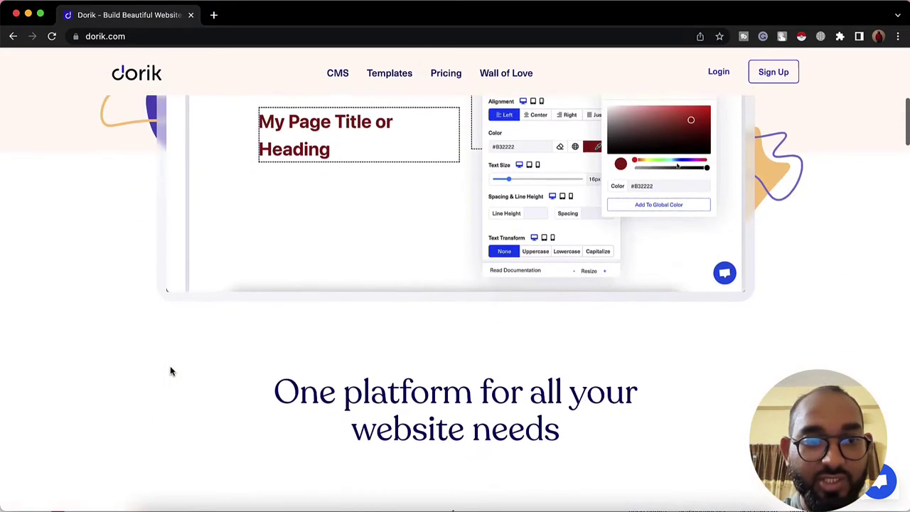
scroll(170, 366, "up", 8)
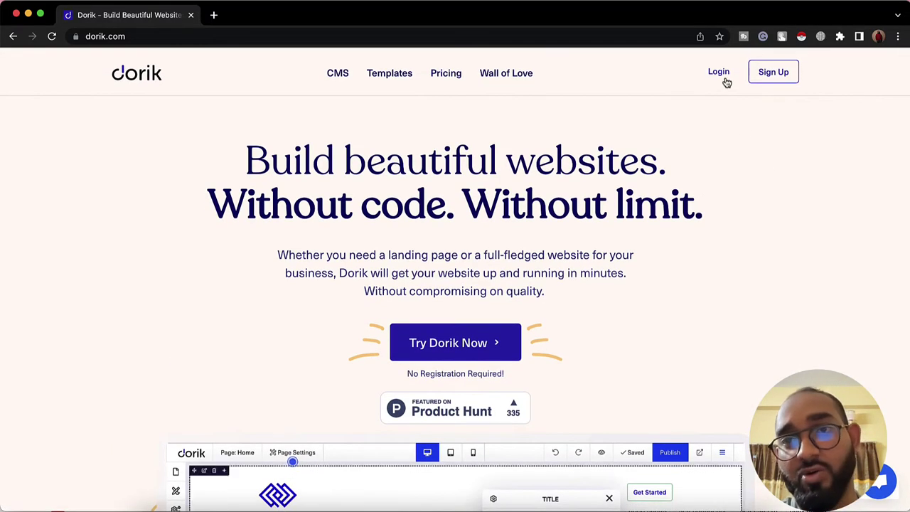
left_click(720, 77)
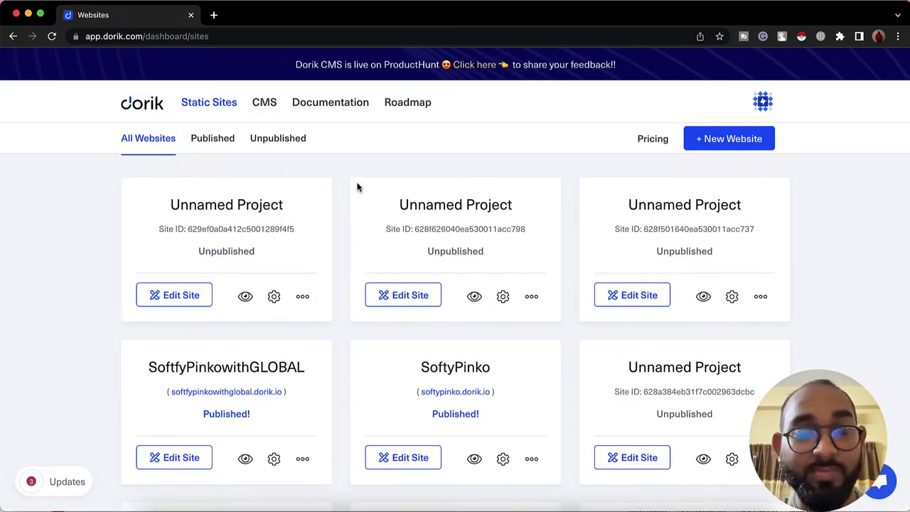
left_click(267, 112)
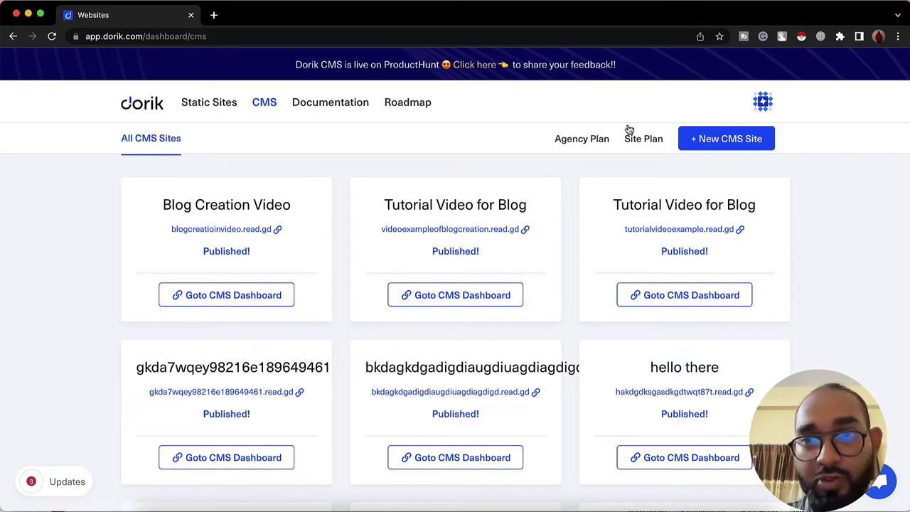
left_click(722, 142)
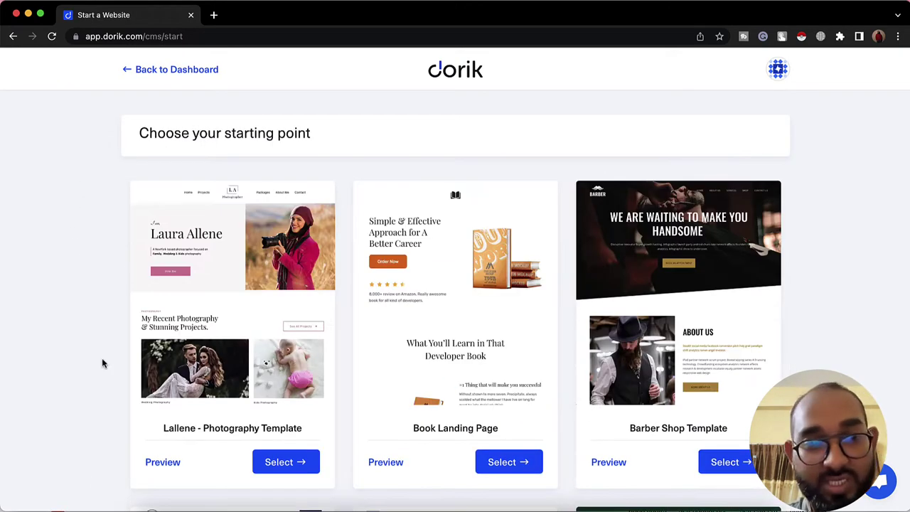
Select Base Template 1.0 as the starting point for the new CMS site.
scroll(102, 358, "down", 2)
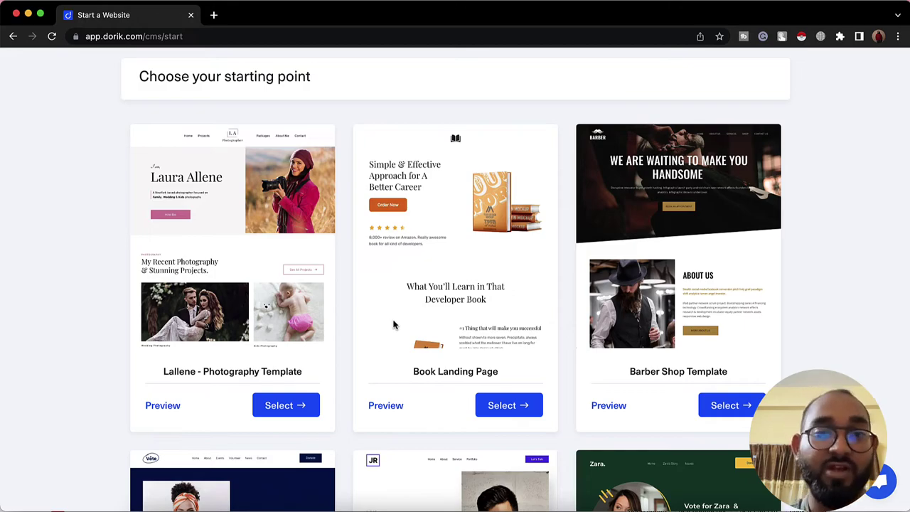
scroll(827, 340, "down", 15)
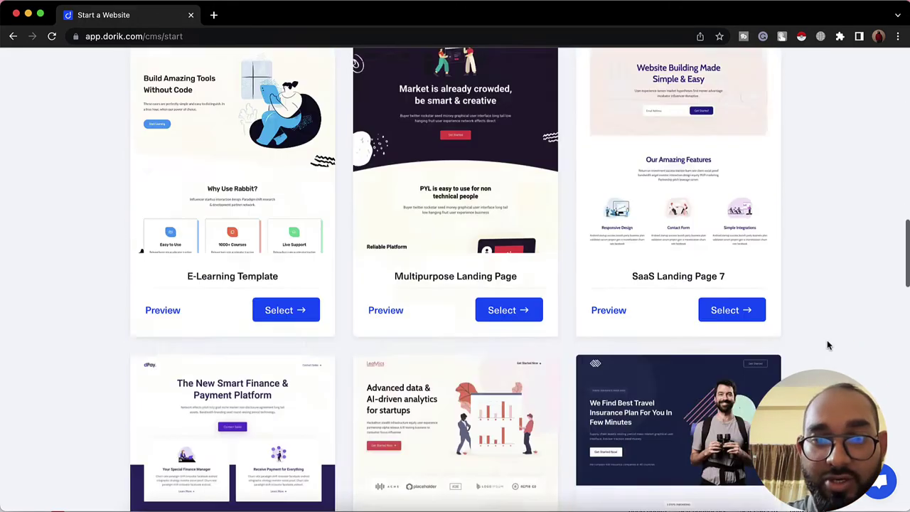
scroll(827, 340, "down", 10)
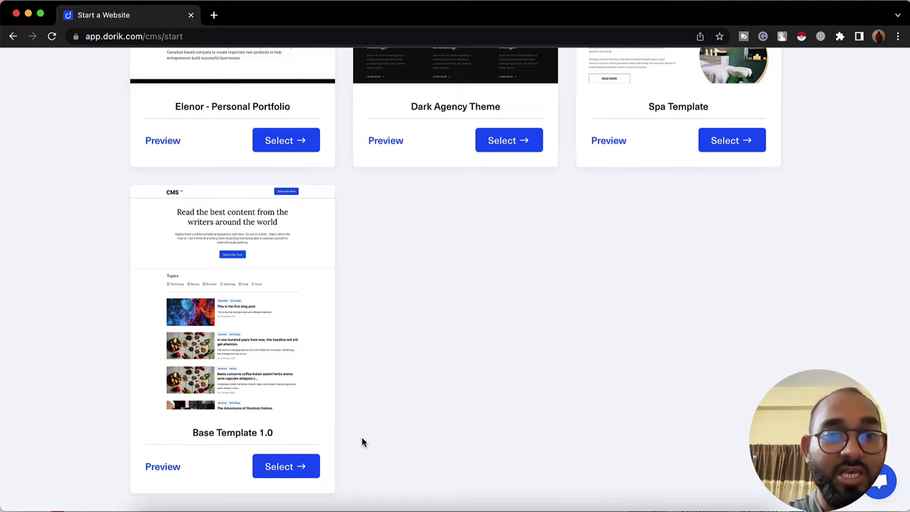
left_click(292, 475)
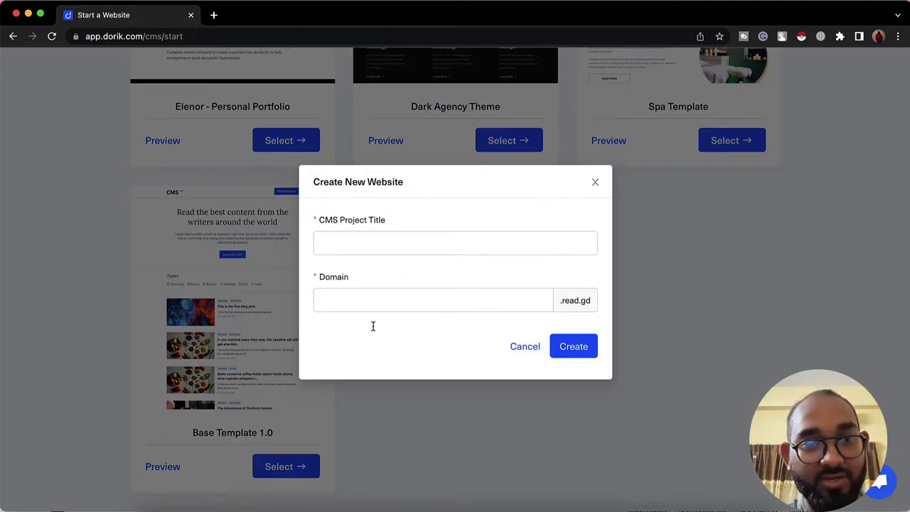
Create the website with project title "Tutorial for Blog Creation" and domain "tutorialforblogcreation" on read.gd.
left_click(375, 246)
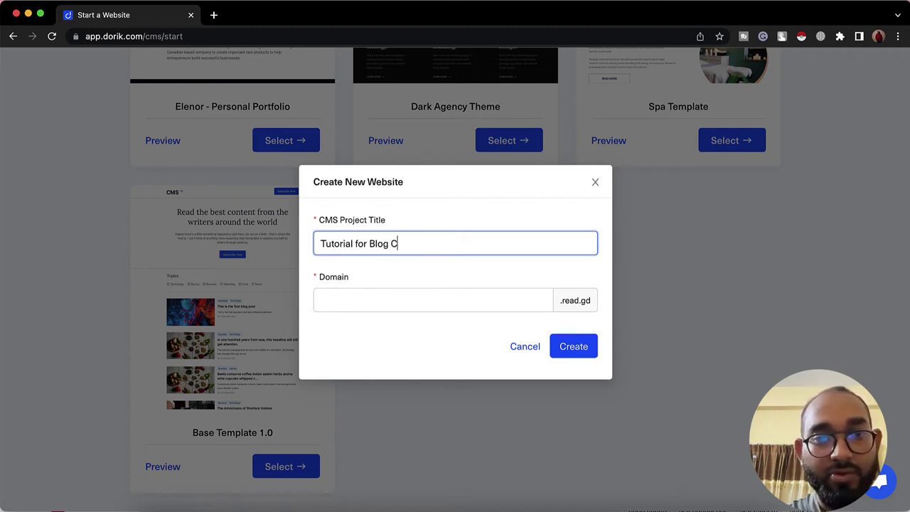
left_click(358, 301)
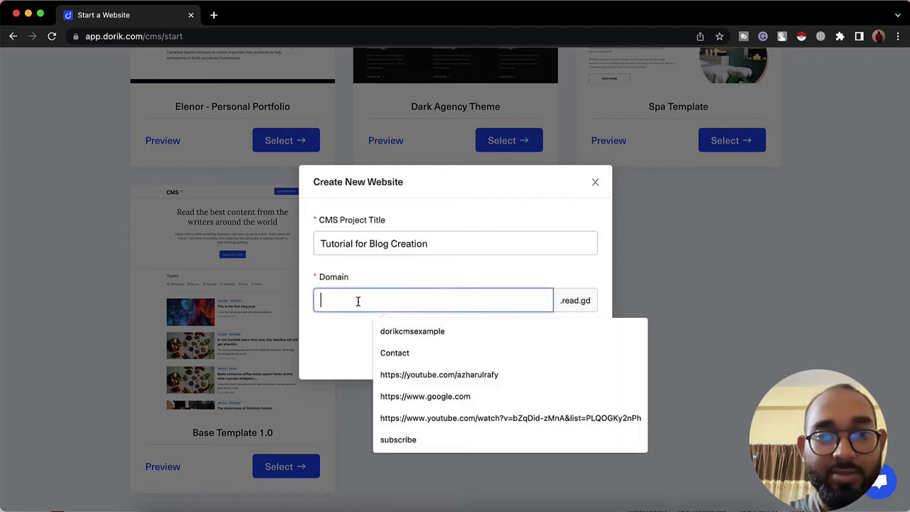
type("tuto")
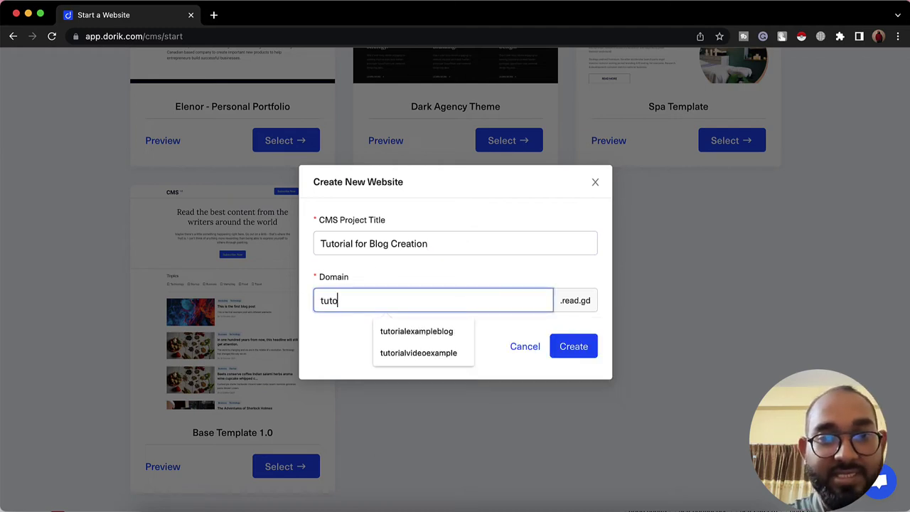
type("rialforblogcreation")
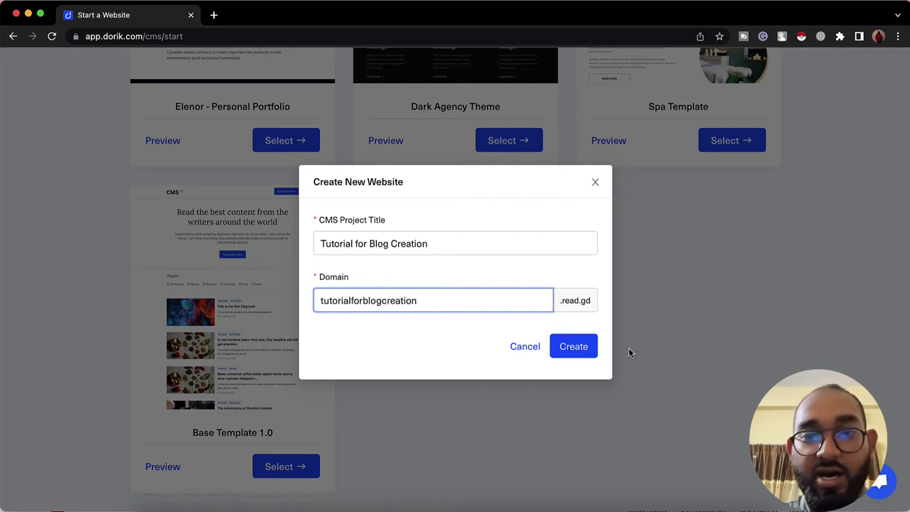
left_click(579, 348)
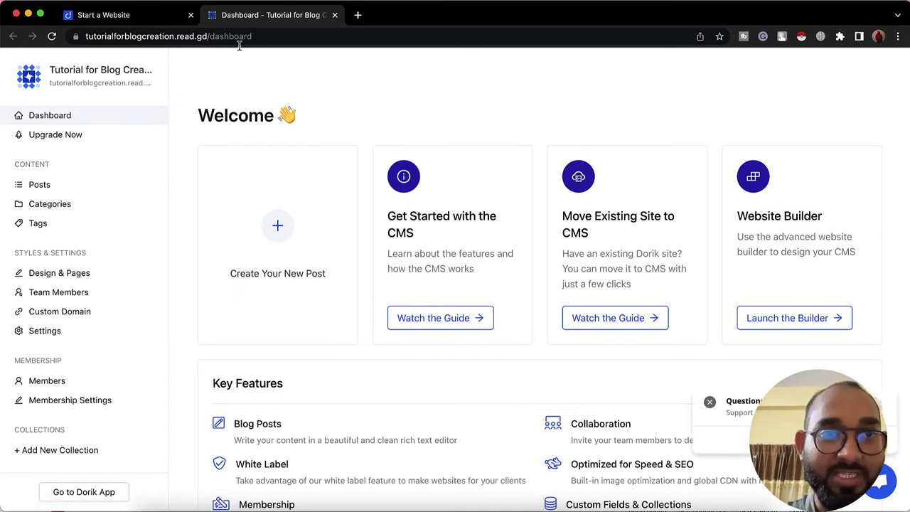
View the live site at tutorialforblogcreation.read.gd, look through its home page sections, and close it.
left_click(120, 91)
left_click(259, 40)
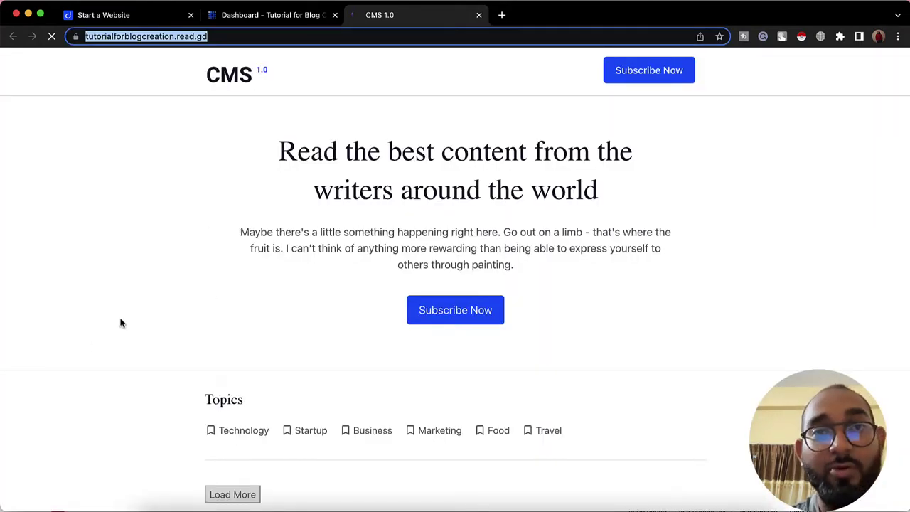
scroll(120, 322, "down", 4)
scroll(120, 320, "down", 5)
scroll(120, 321, "up", 10)
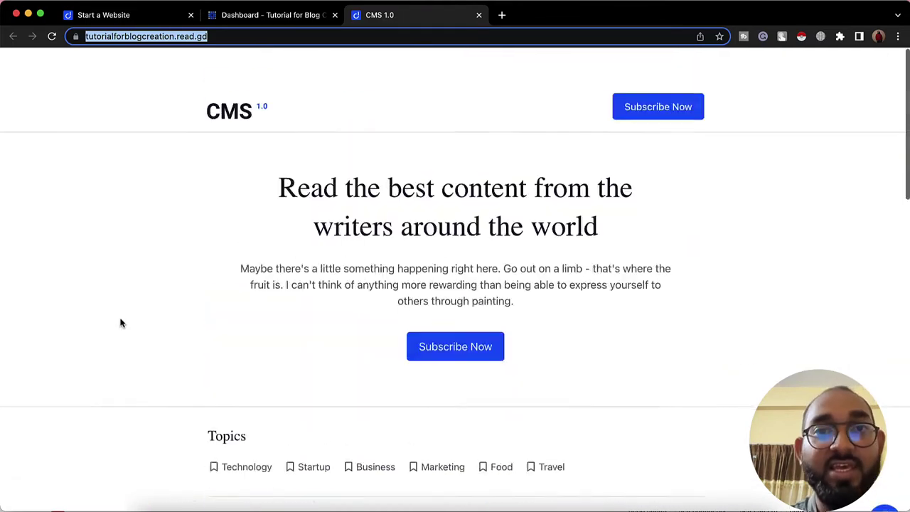
scroll(338, 231, "down", 10)
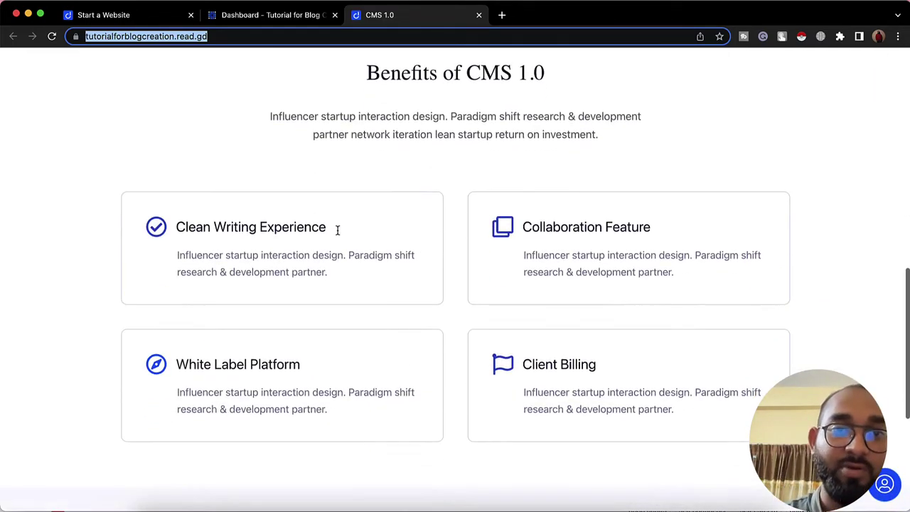
scroll(337, 230, "up", 10)
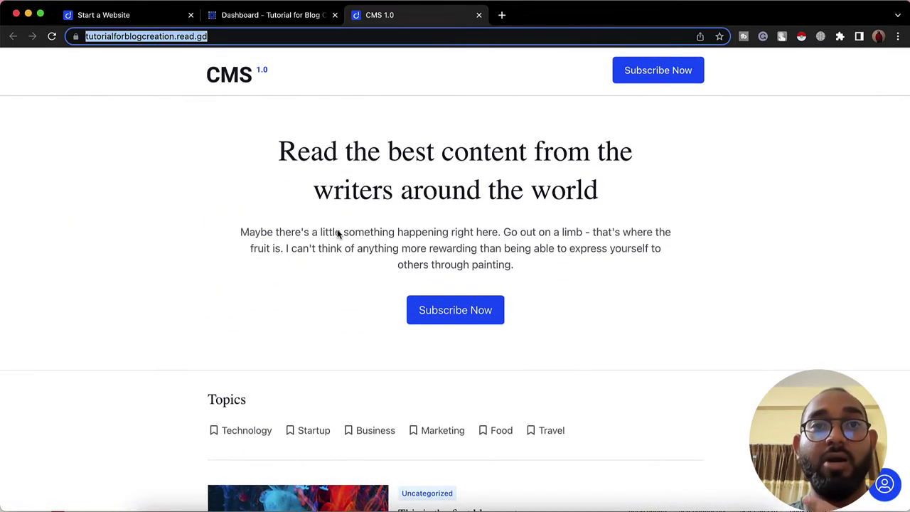
left_click(478, 16)
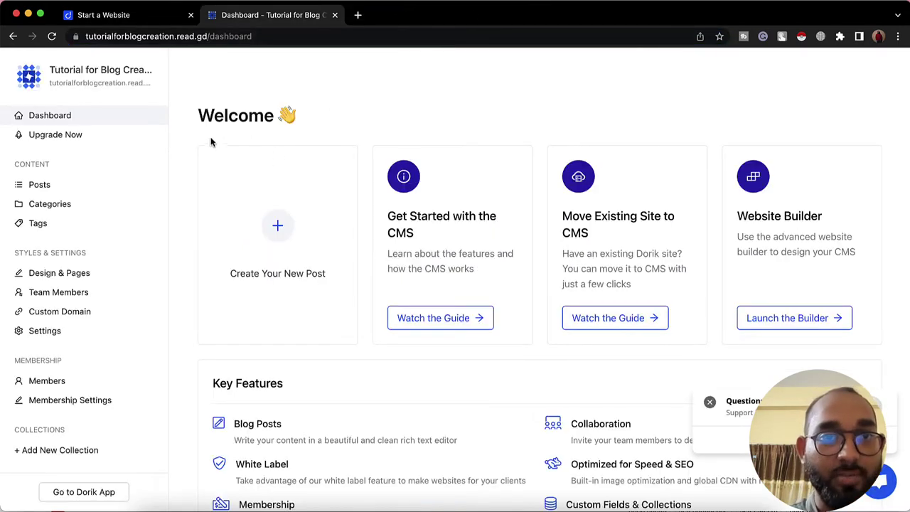
Examine the dashboard's welcome cards and Key Features section, dismissing the support chat.
scroll(515, 328, "down", 1)
scroll(514, 327, "up", 1)
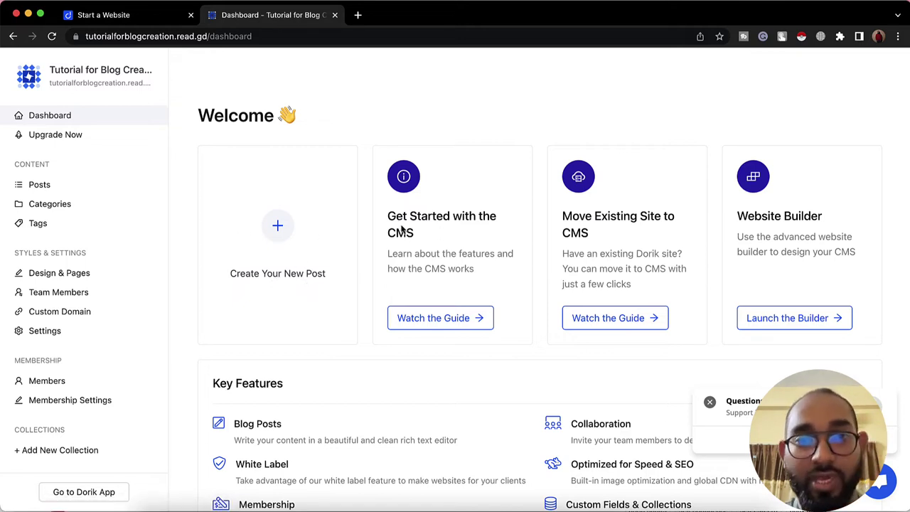
left_click_drag(389, 216, 466, 264)
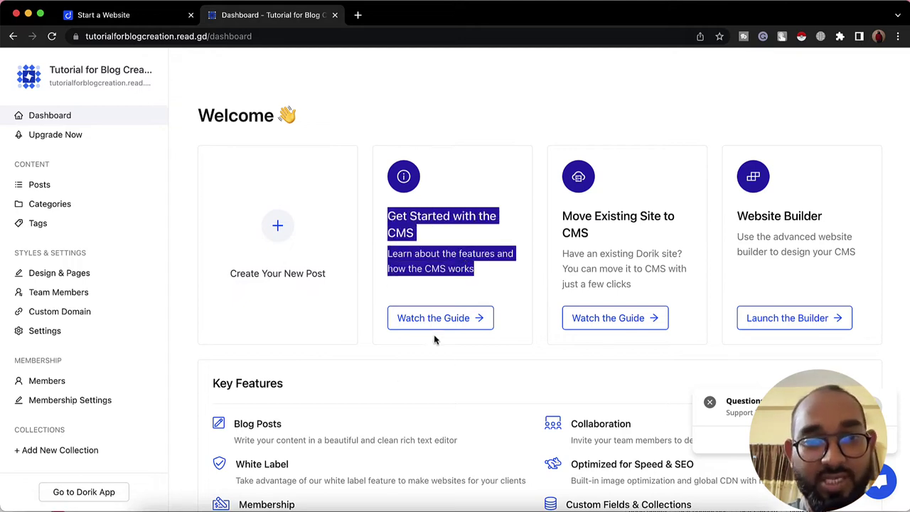
left_click_drag(562, 217, 584, 230)
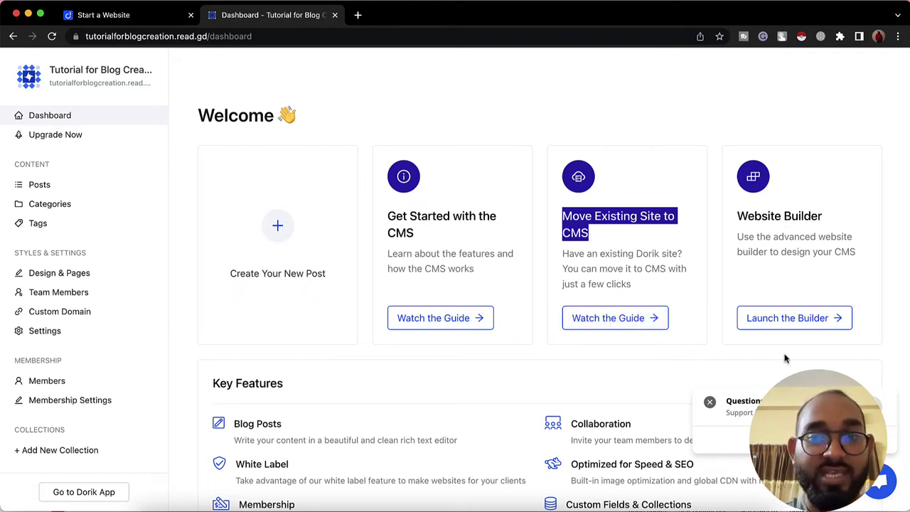
left_click(718, 404)
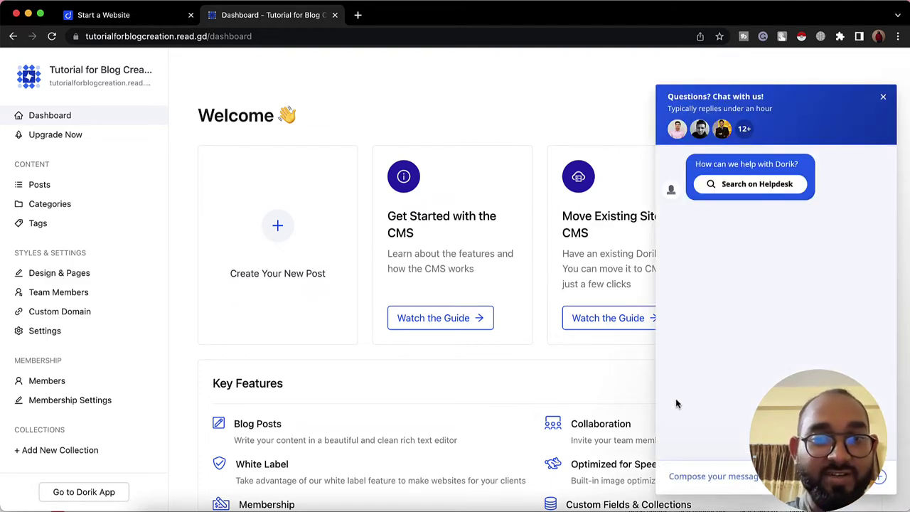
left_click(883, 96)
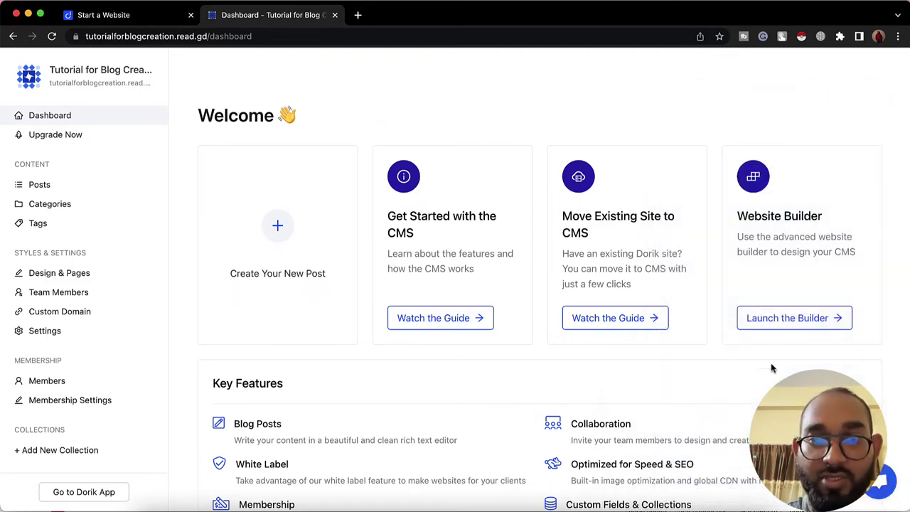
scroll(772, 366, "down", 2)
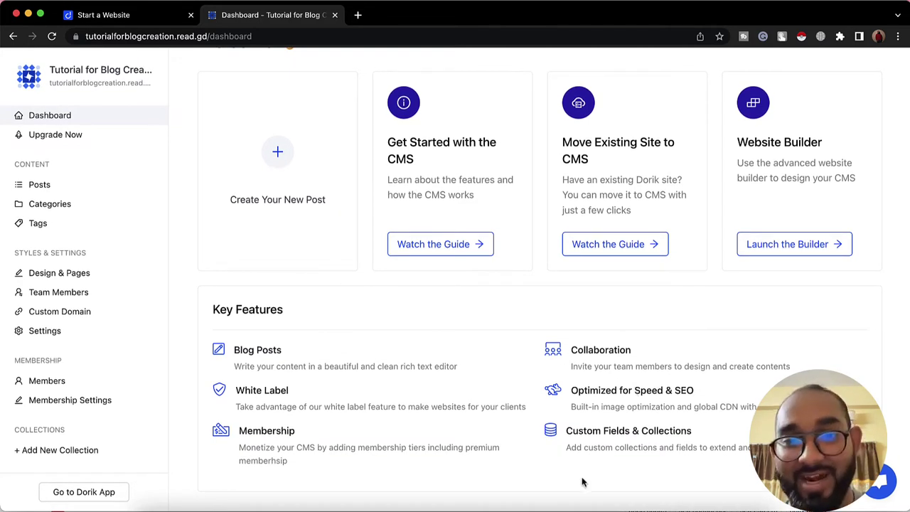
scroll(614, 458, "up", 2)
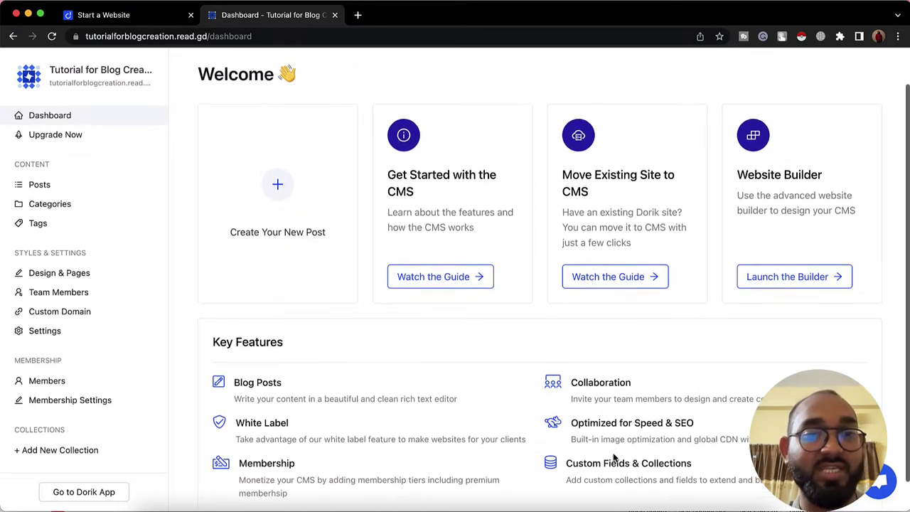
scroll(91, 166, "up", 2)
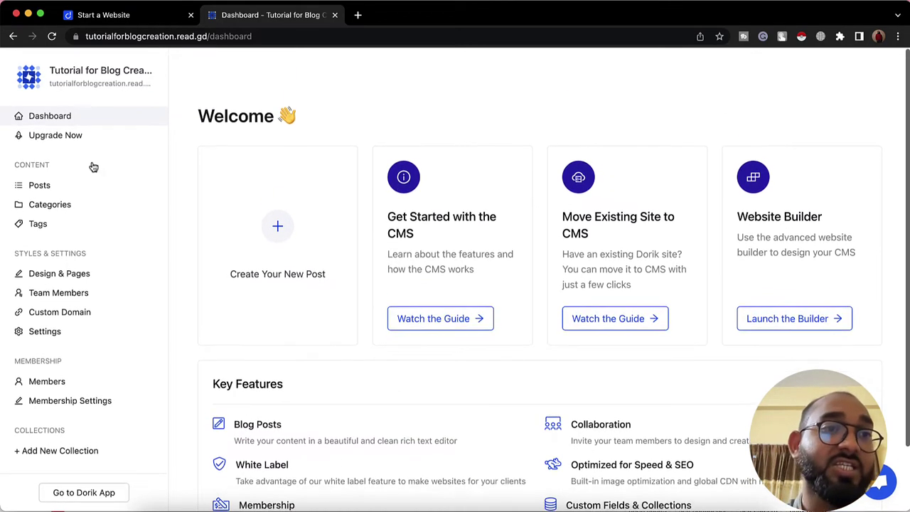
Review the upgrade options, comparing the features of the Free, Personal and Business plans.
left_click(64, 142)
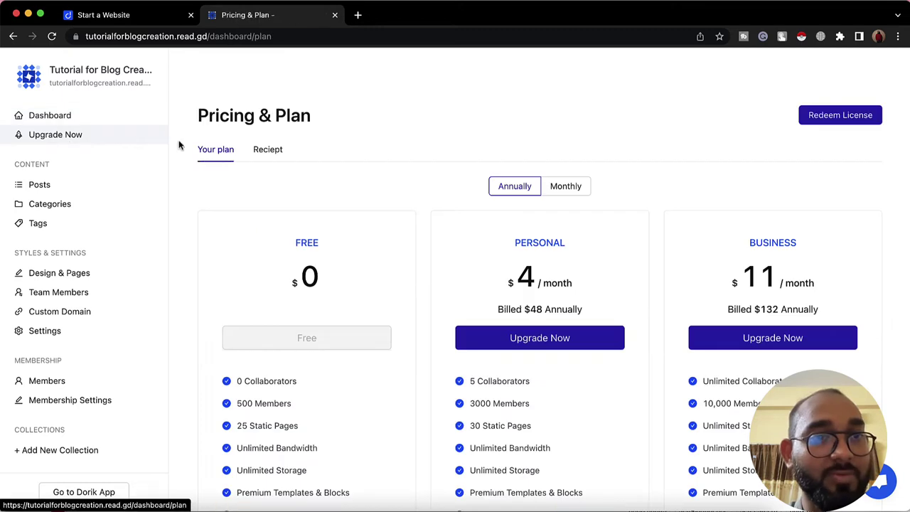
scroll(277, 246, "down", 3)
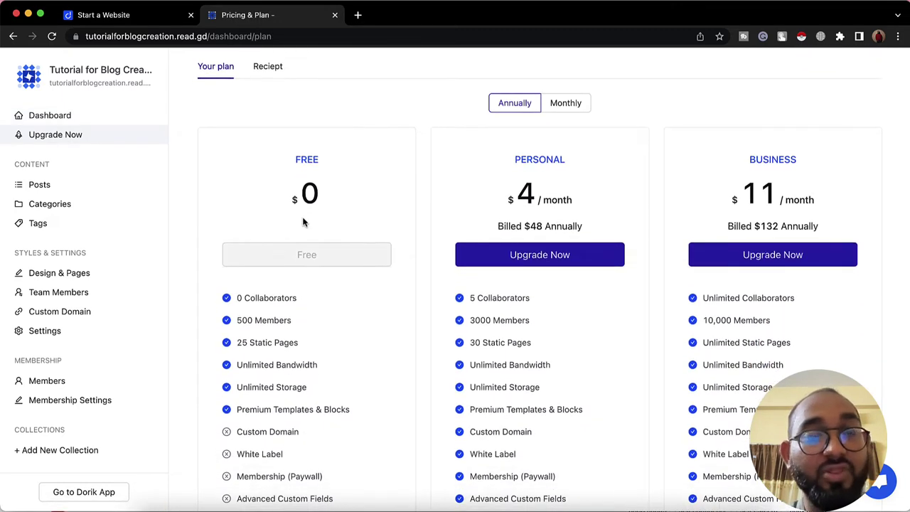
scroll(551, 329, "down", 1)
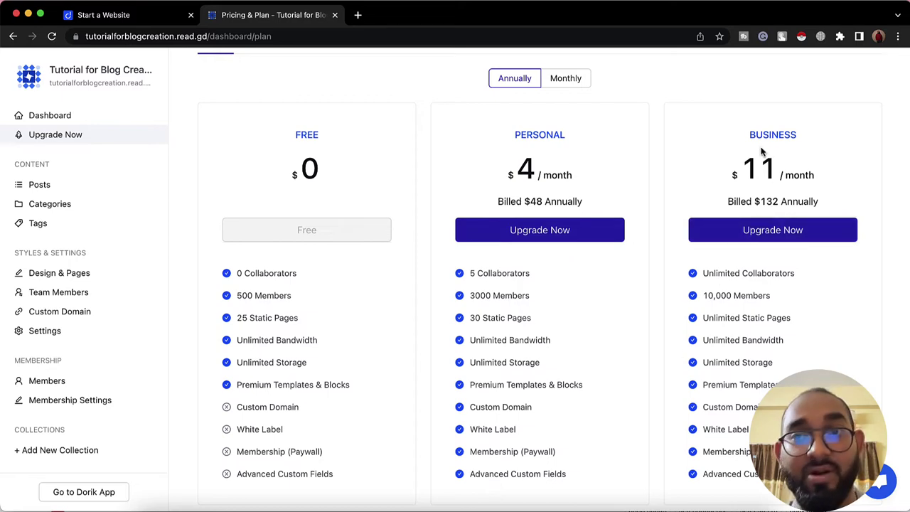
scroll(747, 348, "down", 4)
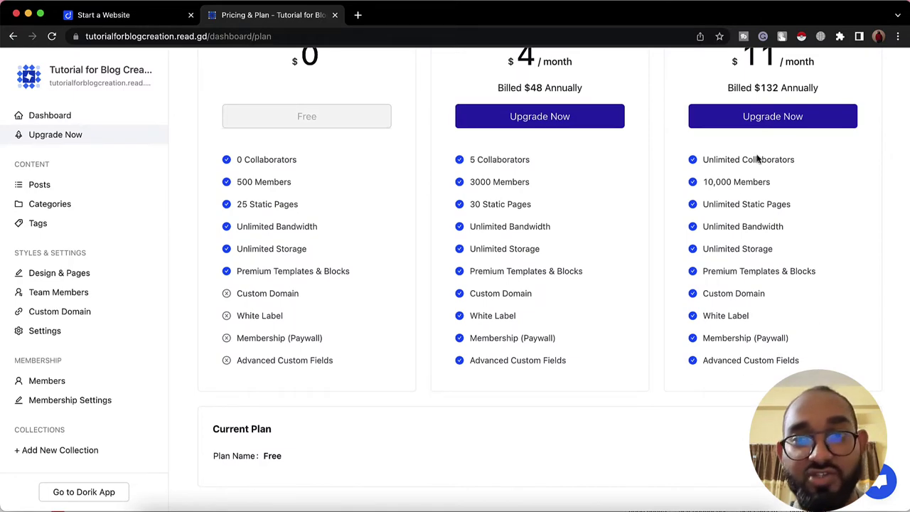
scroll(752, 358, "up", 6)
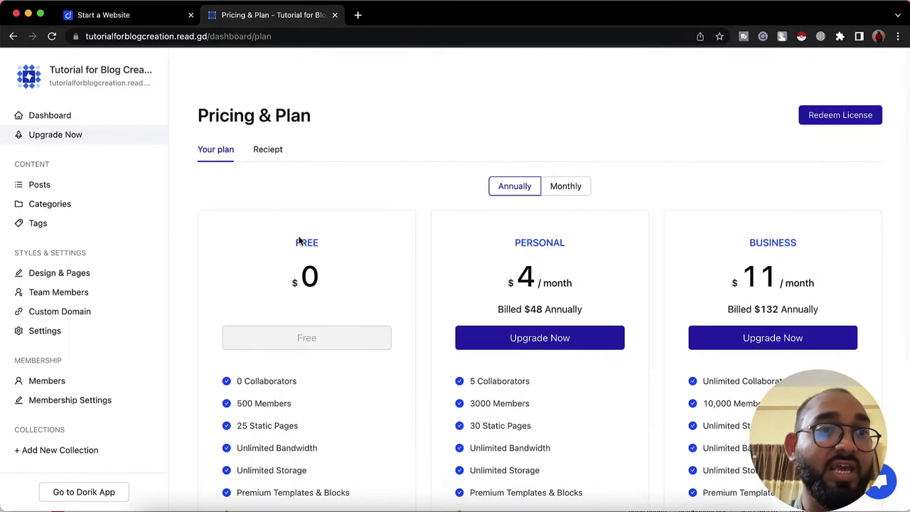
Create a new blog post and title it "Dorik Blog Creation Tutorial".
left_click(50, 191)
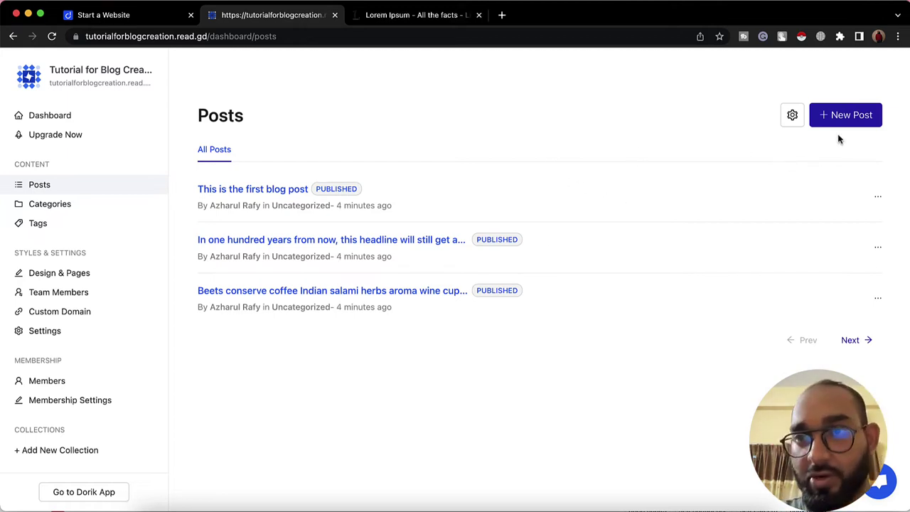
left_click(850, 124)
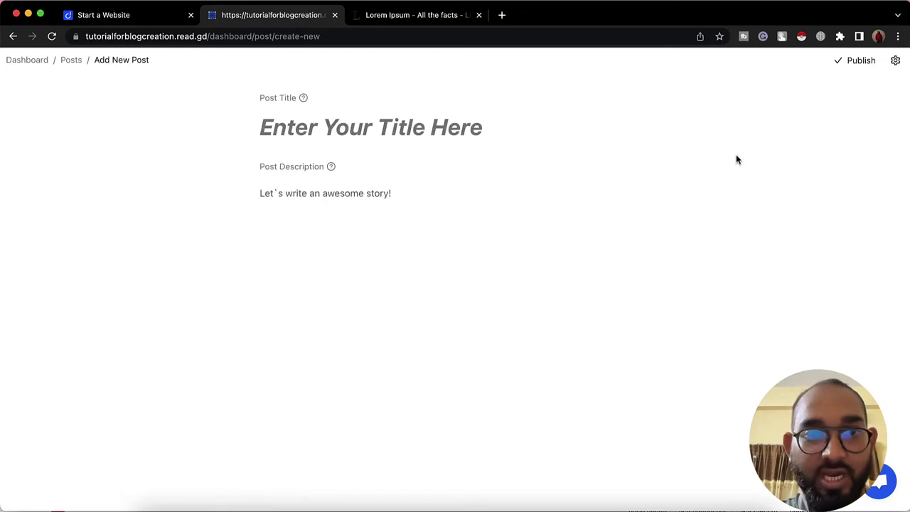
left_click(399, 121)
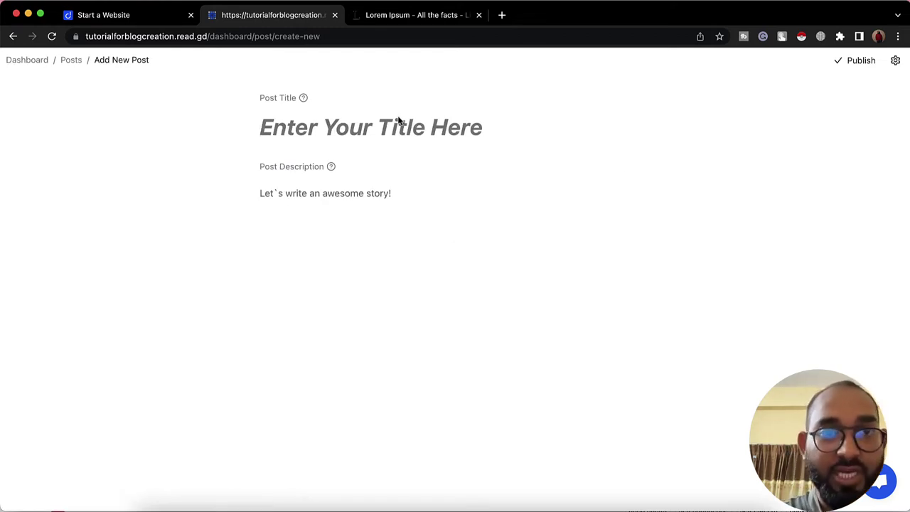
type("Dorik ")
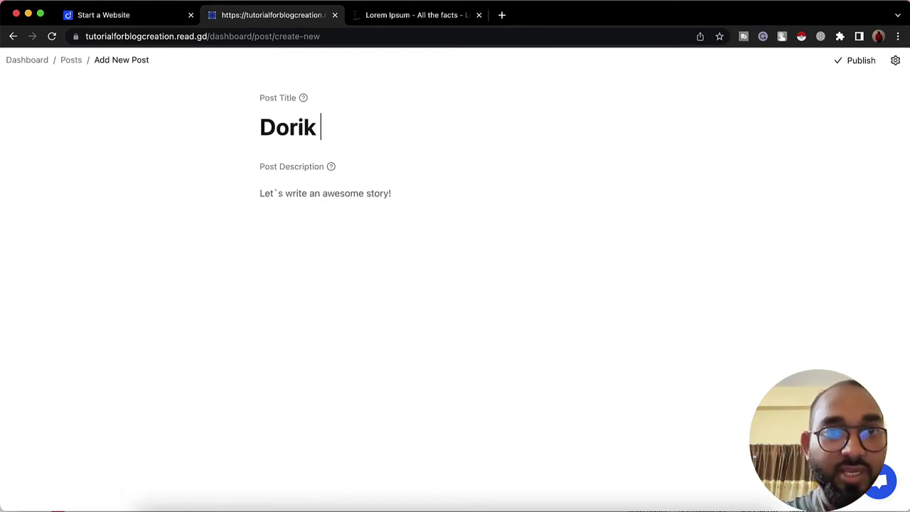
type("Blog Crea")
key("BackSpace")
key("BackSpace")
type("reatioin T")
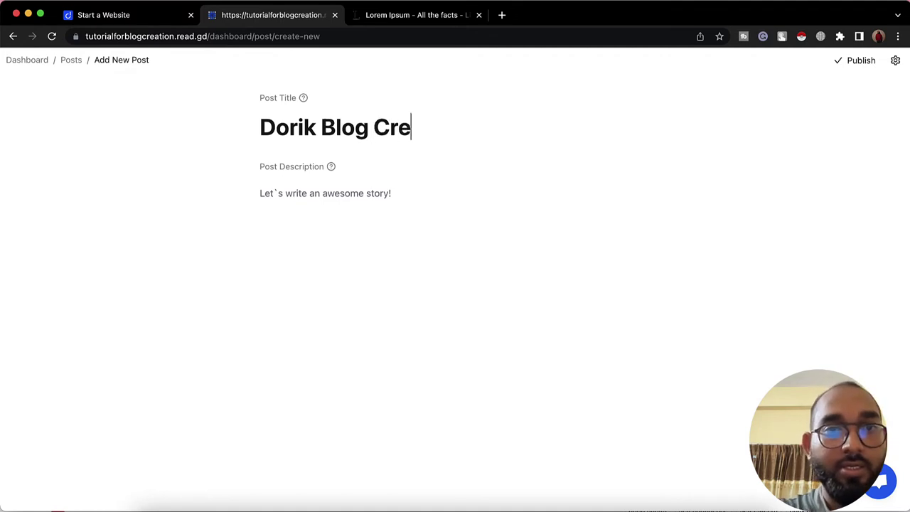
key("BackSpace")
key("BackSpace")
key("BackSpace")
key("BackSpace")
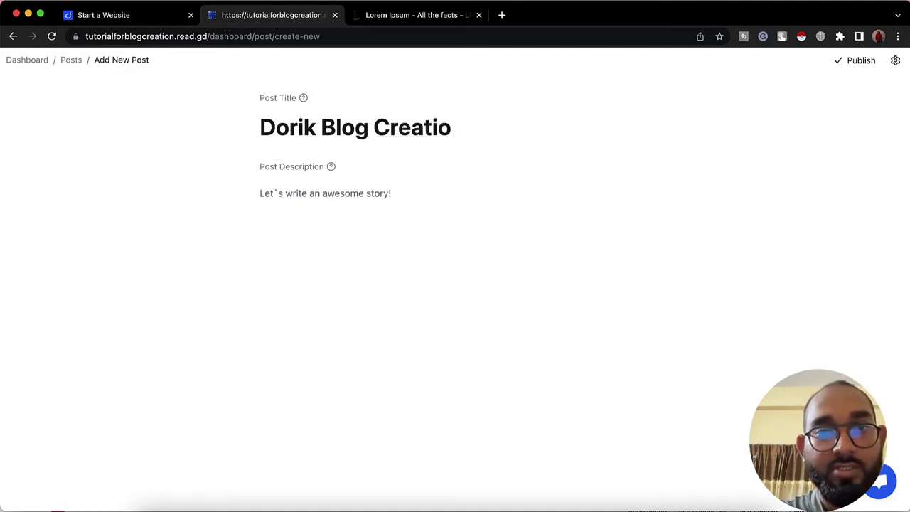
type("n Tutorial")
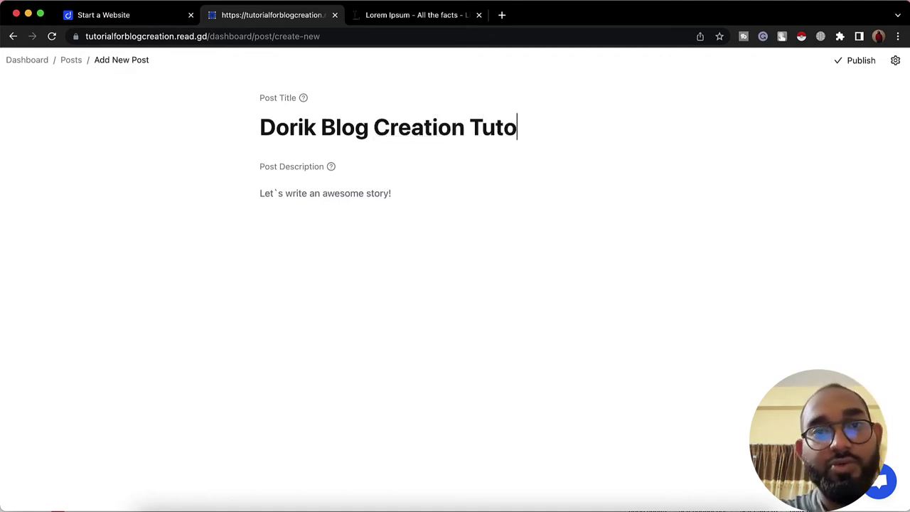
Fill the post description with the selected Lorem Ipsum text copied from the open lipsum.com page.
left_click(270, 195)
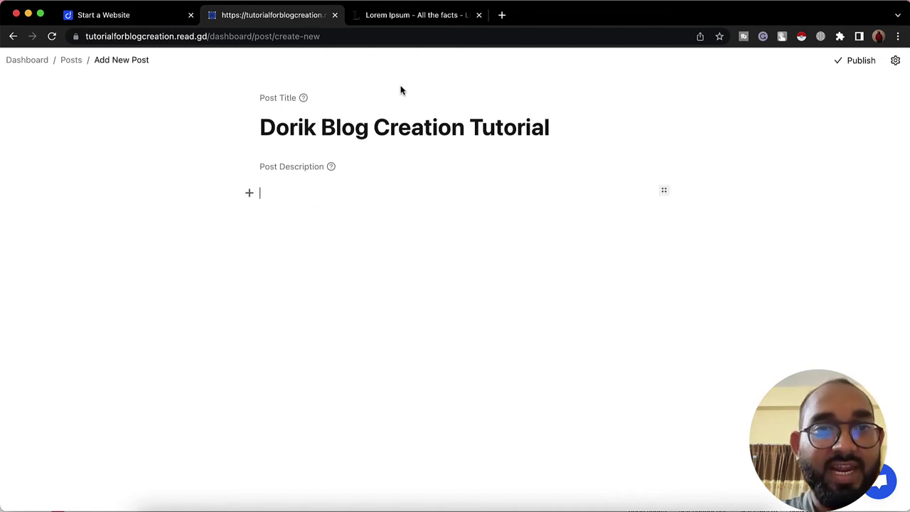
left_click(402, 20)
right_click(293, 241)
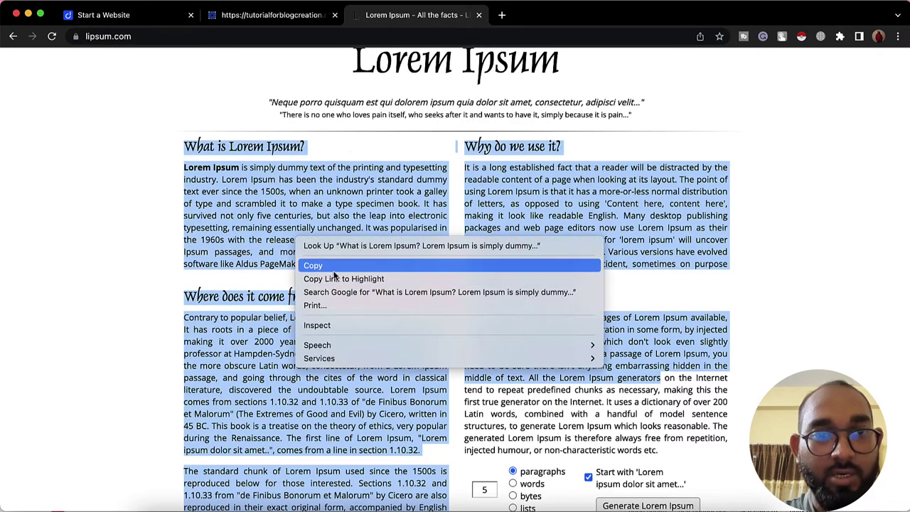
left_click(313, 263)
left_click(236, 21)
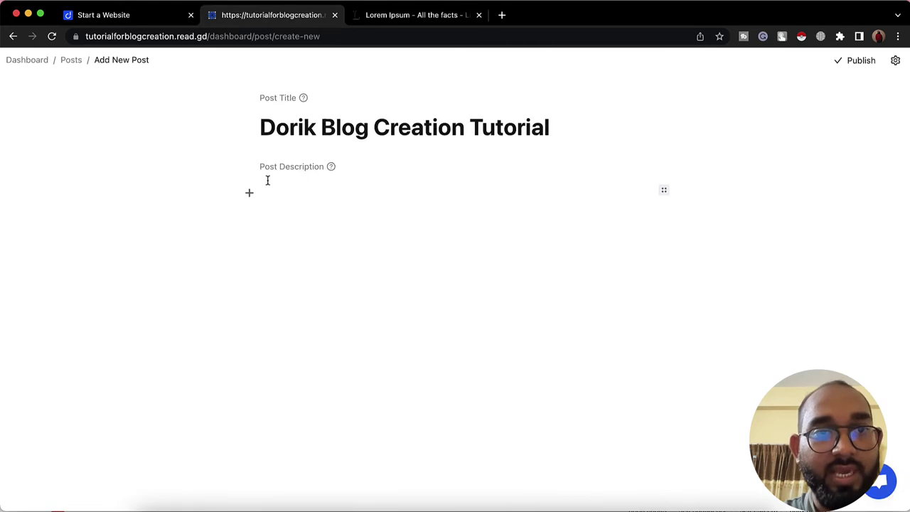
key("super+v")
scroll(287, 226, "up", 10)
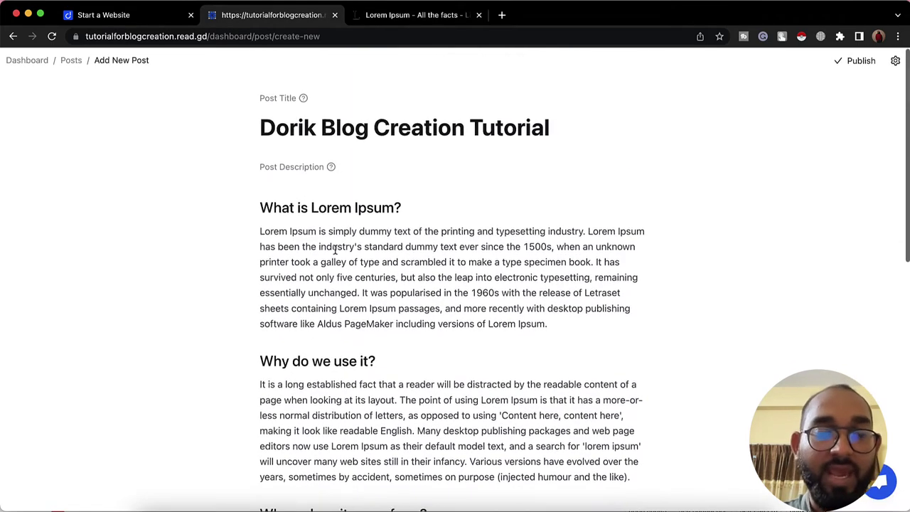
Compare heading levels on the "What is Lorem Ipsum?" heading and set it to H1.
left_click_drag(276, 232, 298, 232)
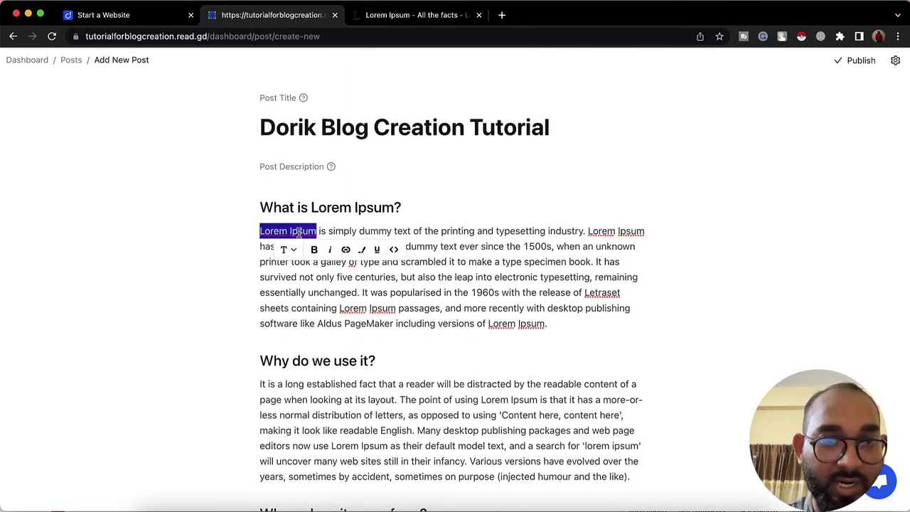
left_click(287, 249)
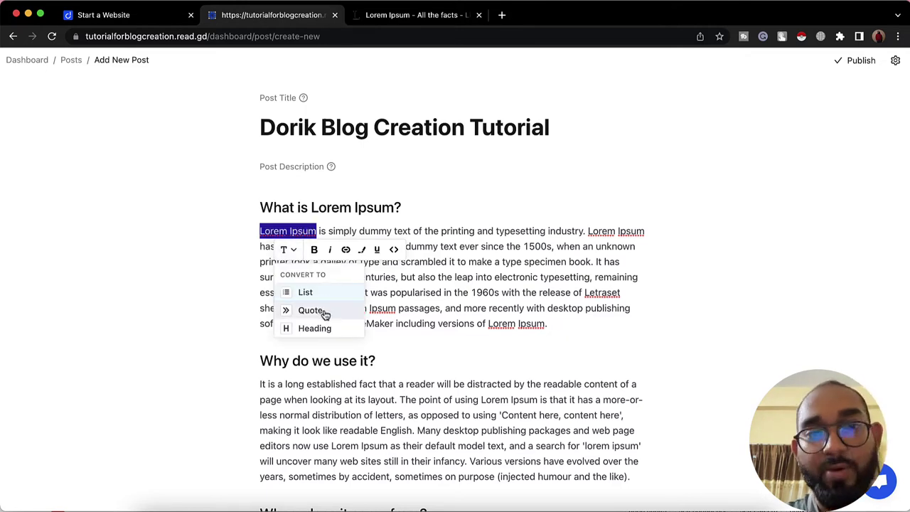
double_click(331, 205)
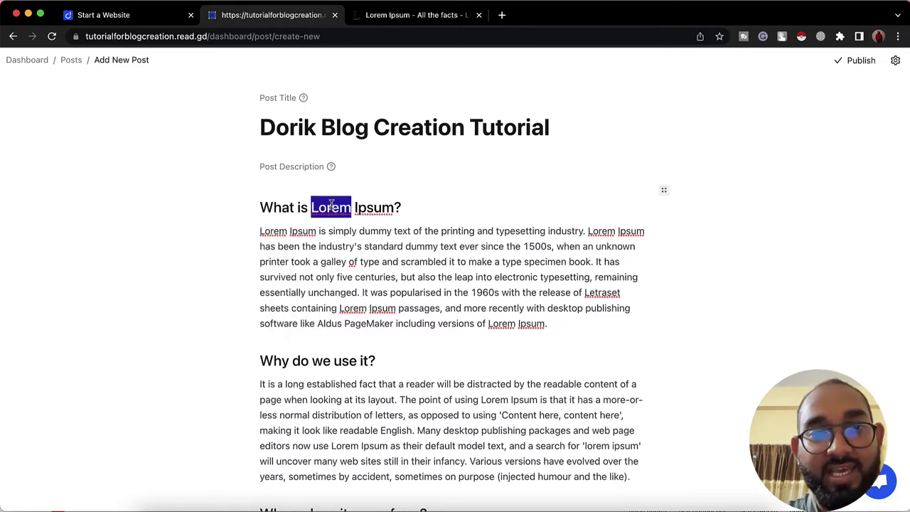
triple_click(332, 206)
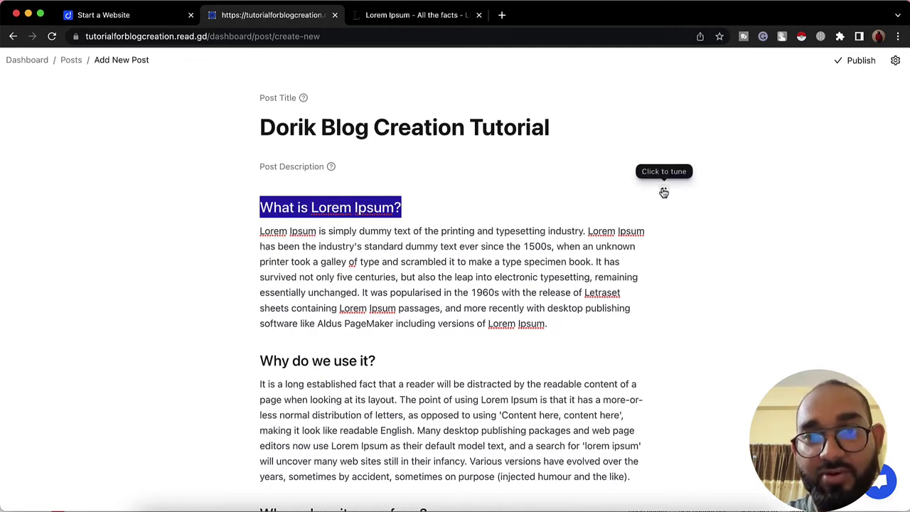
left_click(662, 190)
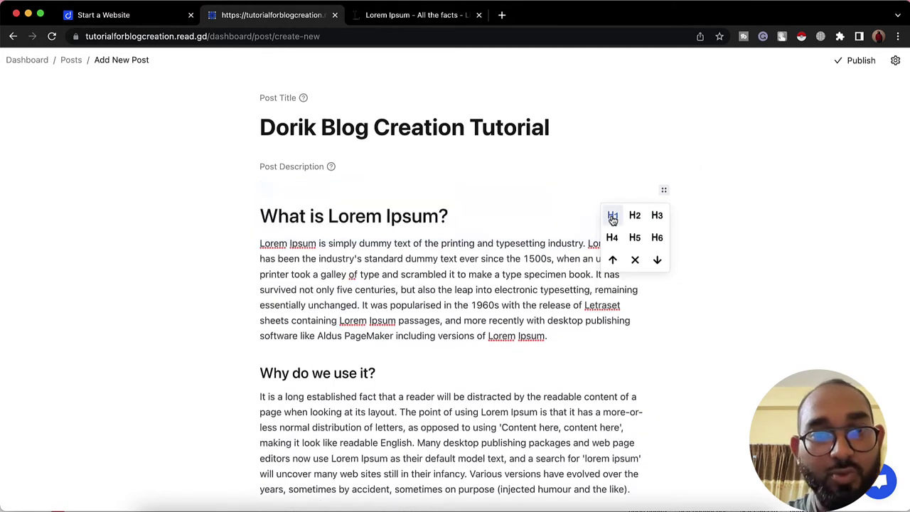
left_click(659, 216)
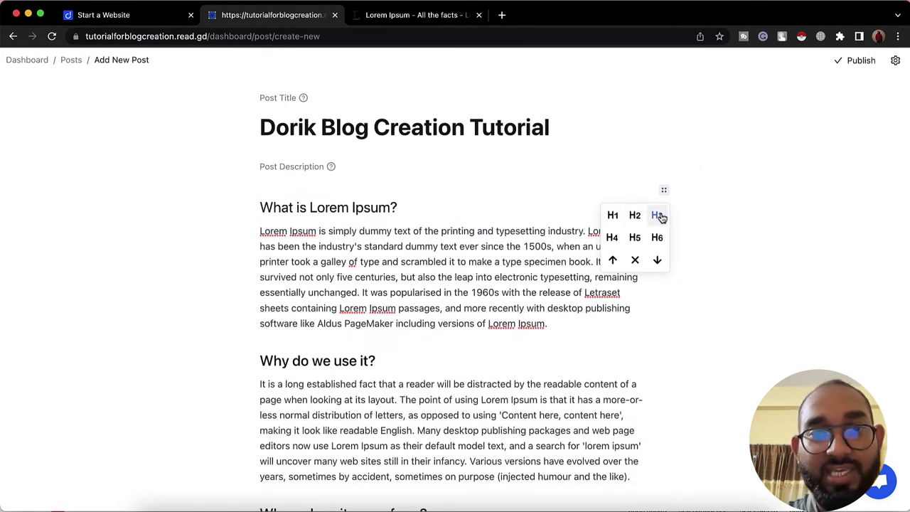
left_click(610, 219)
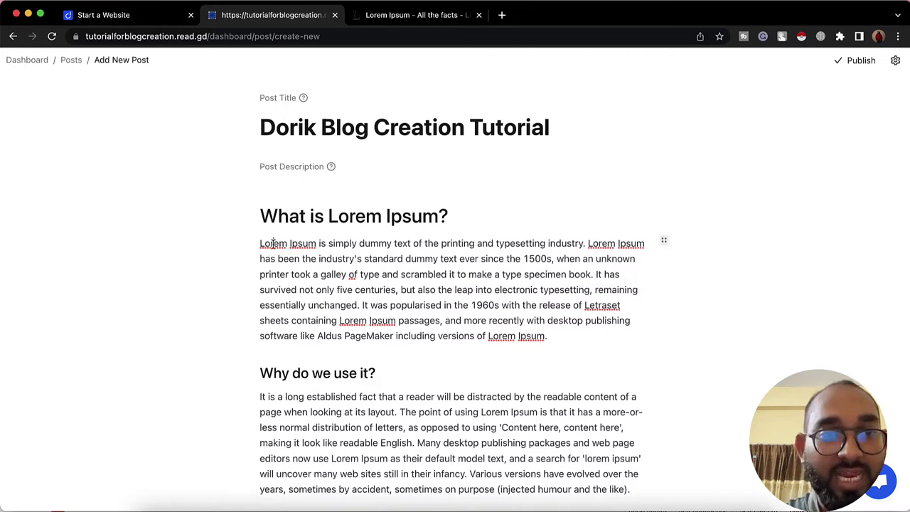
Make the opening words "Lorem Ipsum" of the first paragraph bold and italic.
left_click_drag(261, 243, 316, 245)
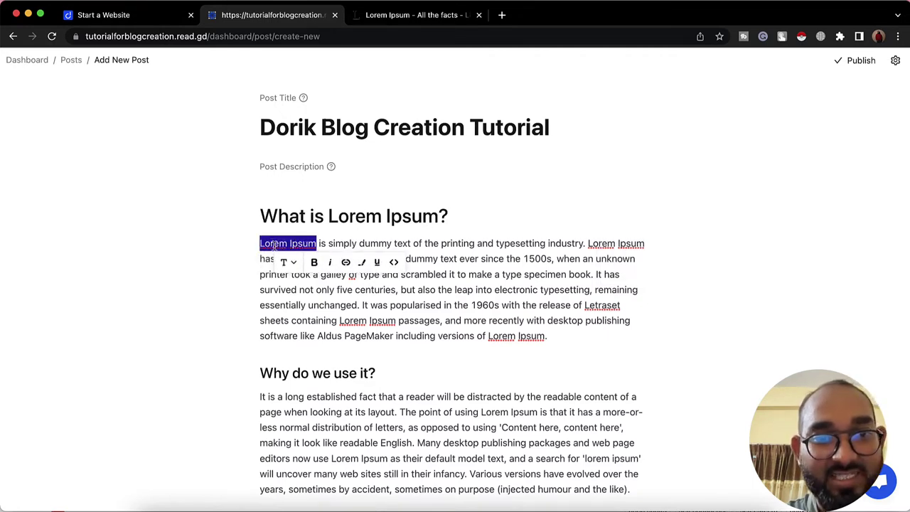
left_click(315, 268)
left_click(221, 250)
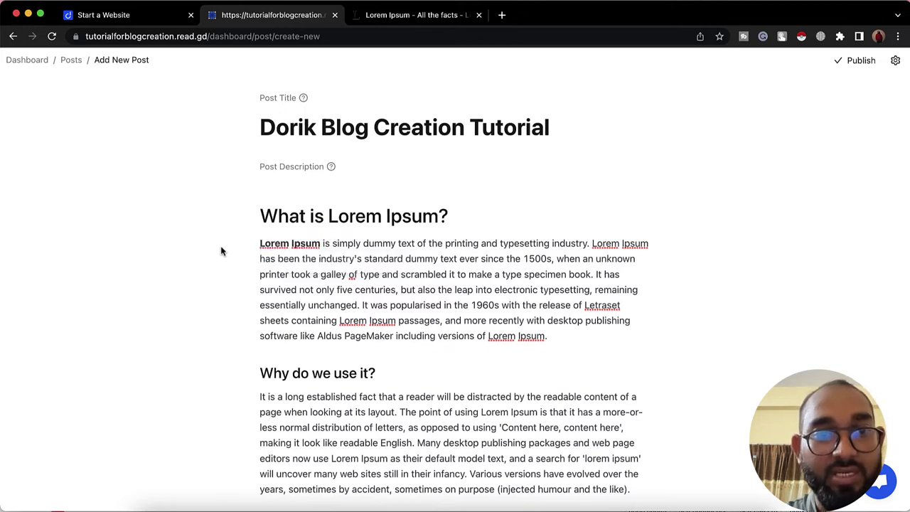
left_click_drag(261, 243, 320, 243)
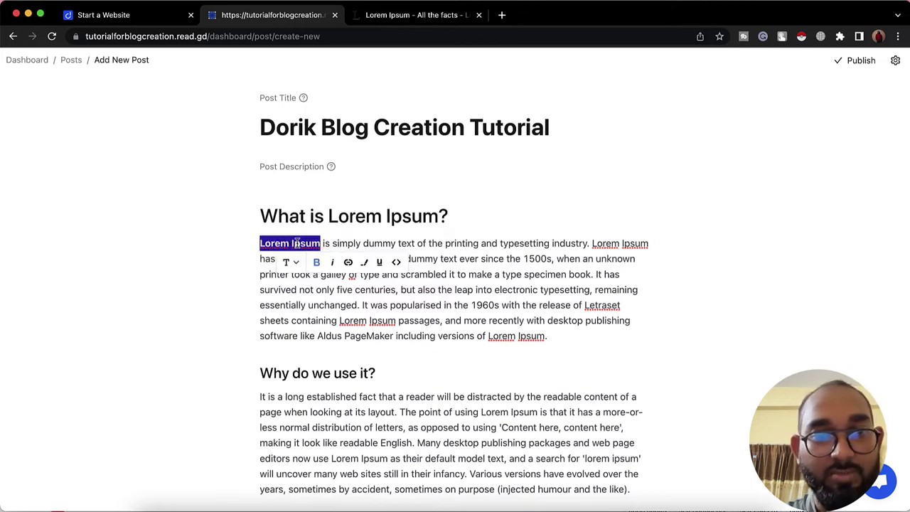
left_click(332, 264)
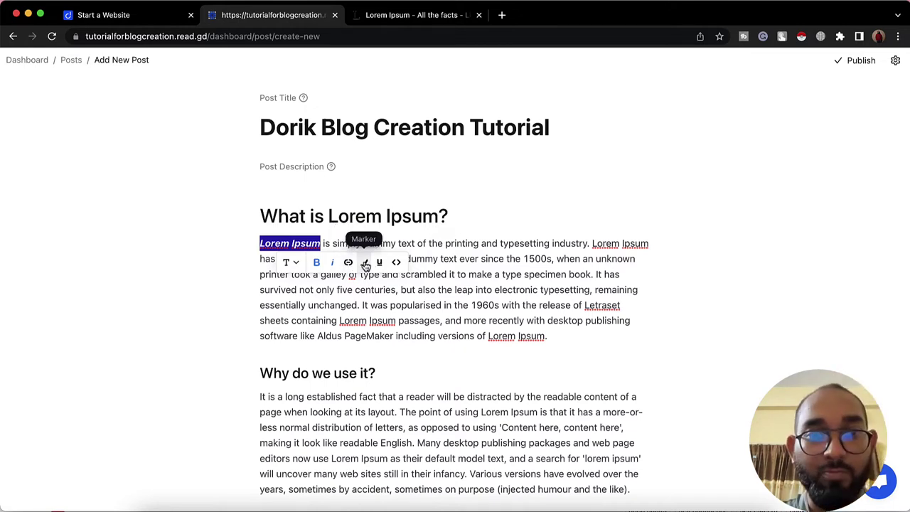
Highlight the first paragraph's opening words "Lorem Ipsum" with the marker and underline them.
left_click(301, 244)
left_click_drag(261, 244, 321, 244)
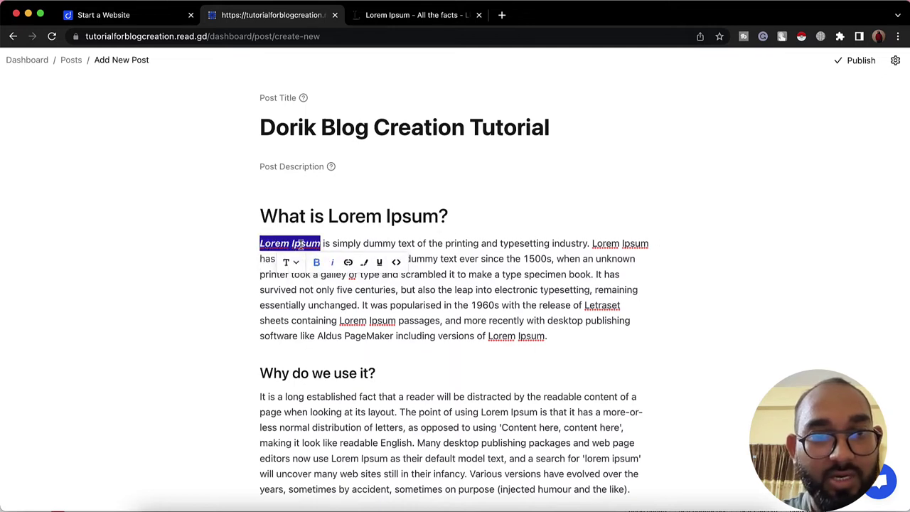
left_click(365, 265)
left_click(354, 289)
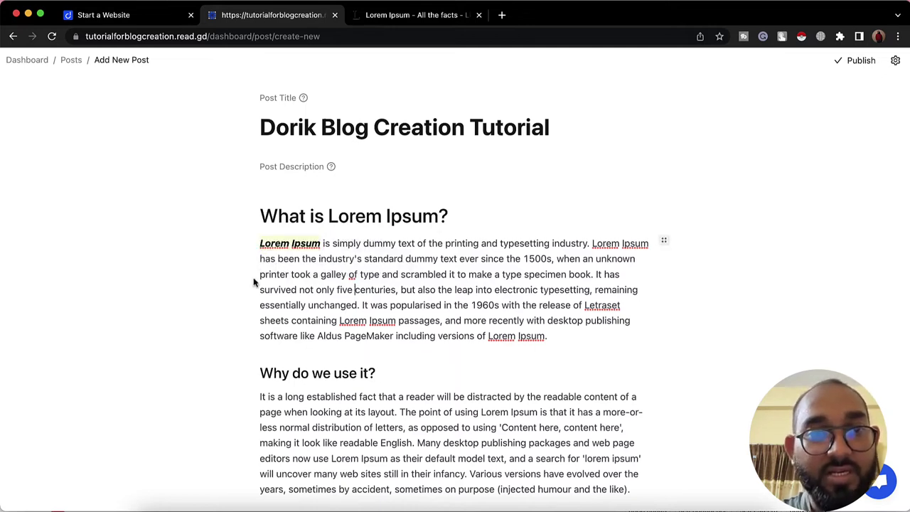
left_click_drag(261, 244, 321, 244)
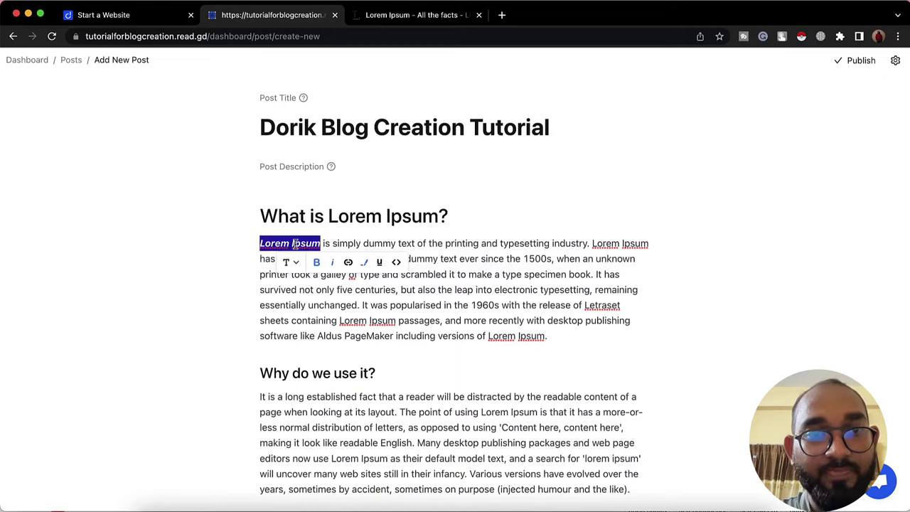
left_click(381, 263)
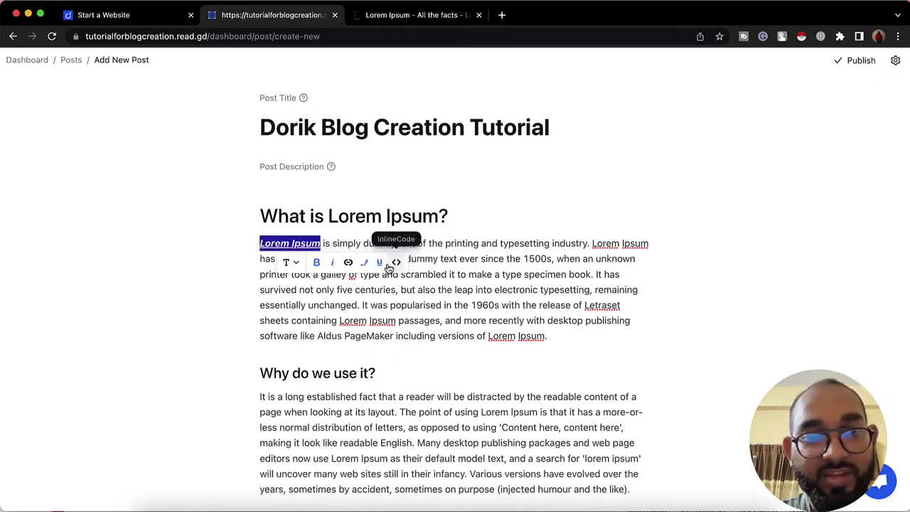
Try inline code formatting on the first paragraph's opening words "Lorem Ipsum" and remove it.
left_click(395, 263)
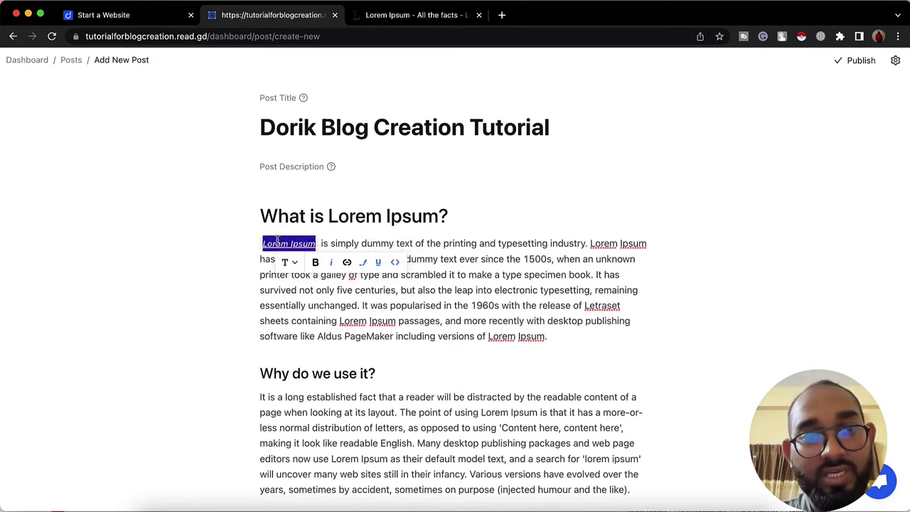
left_click(395, 262)
left_click(203, 256)
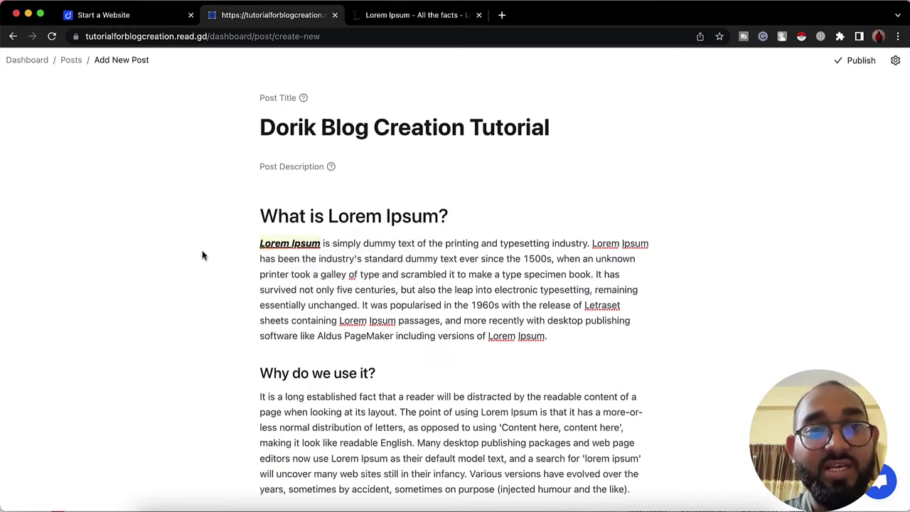
Insert the 1,170×780 salad bowl JPEG photo in a new block directly below the "What is Lorem Ipsum?" paragraph.
scroll(291, 320, "down", 2)
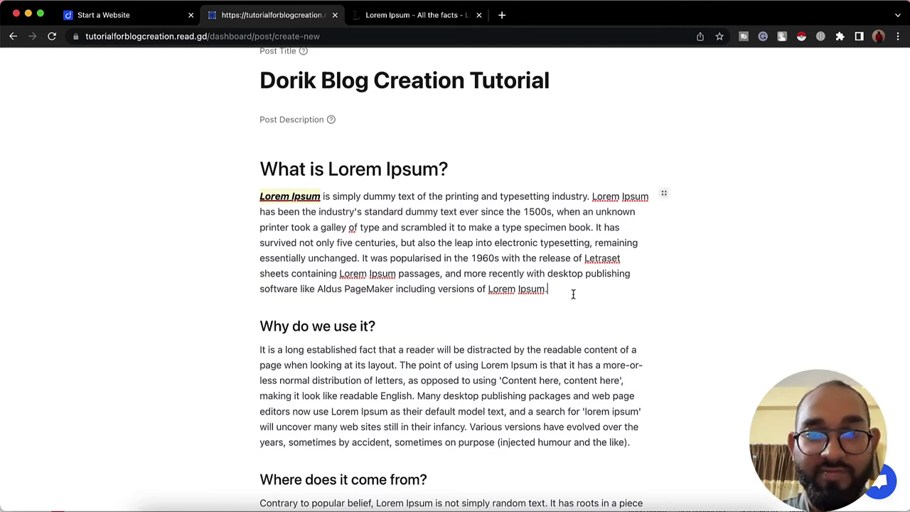
key("Return")
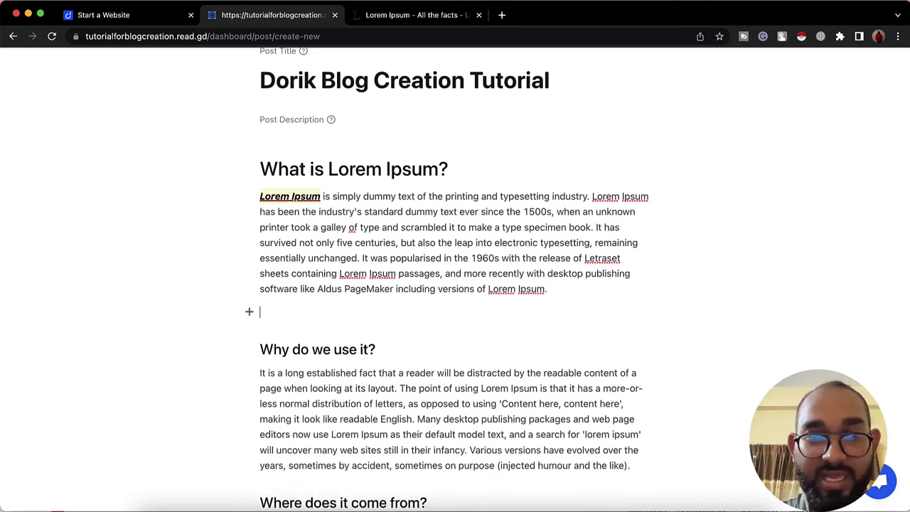
left_click(249, 313)
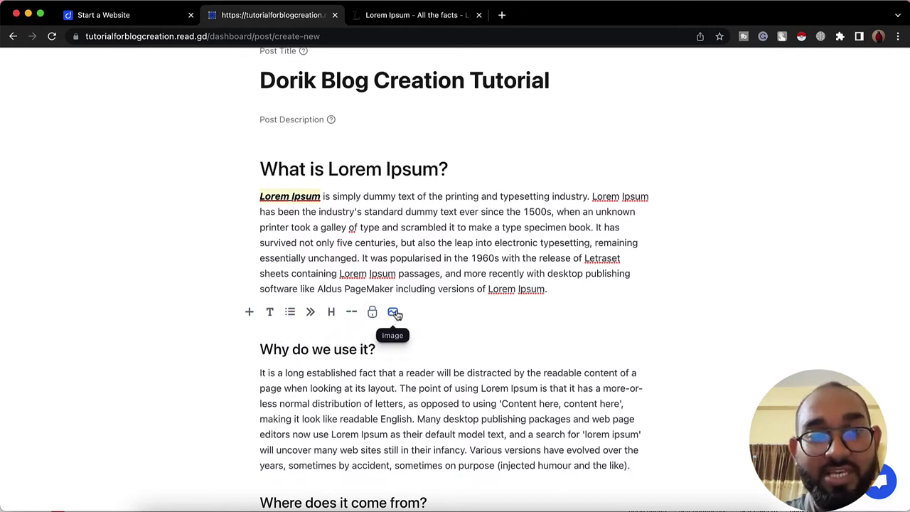
left_click(394, 313)
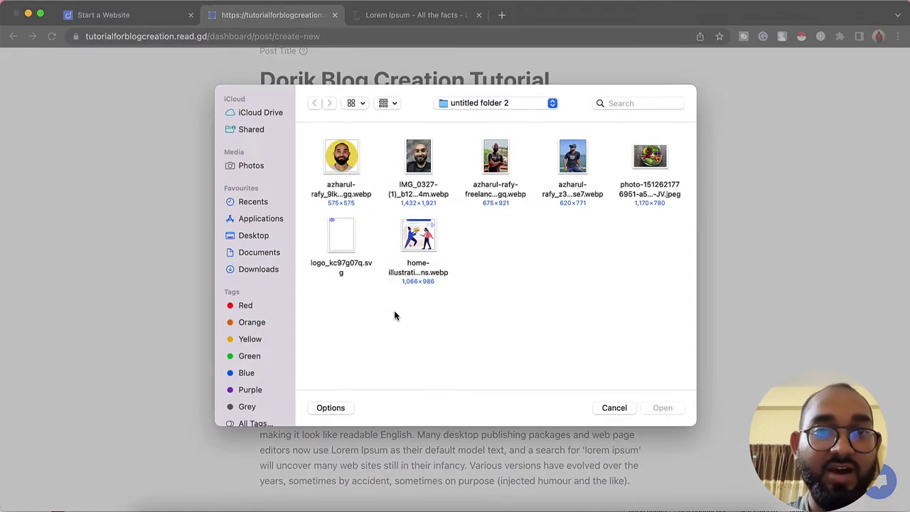
left_click(652, 162)
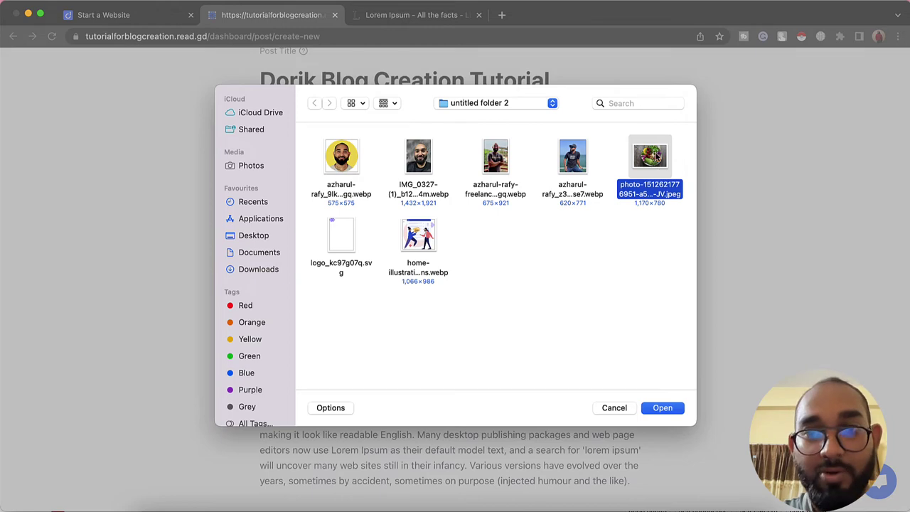
left_click(663, 408)
scroll(435, 360, "down", 1)
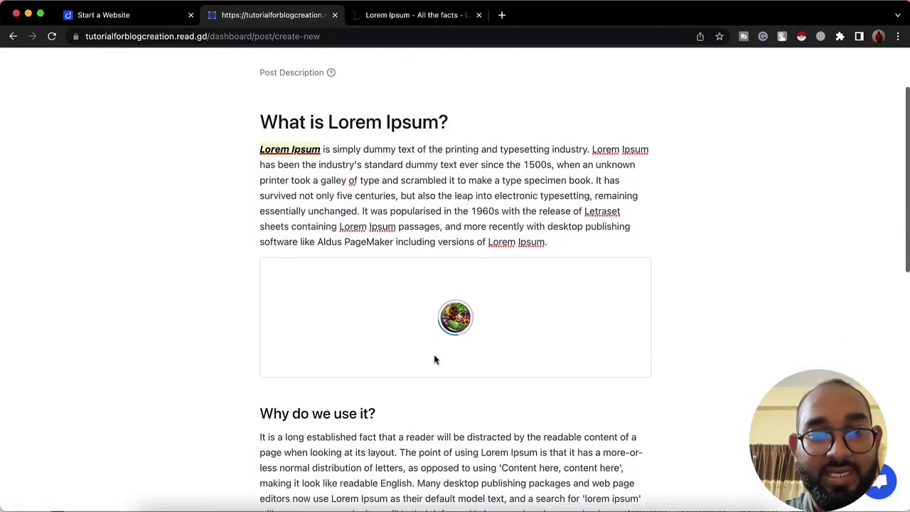
scroll(463, 324, "down", 3)
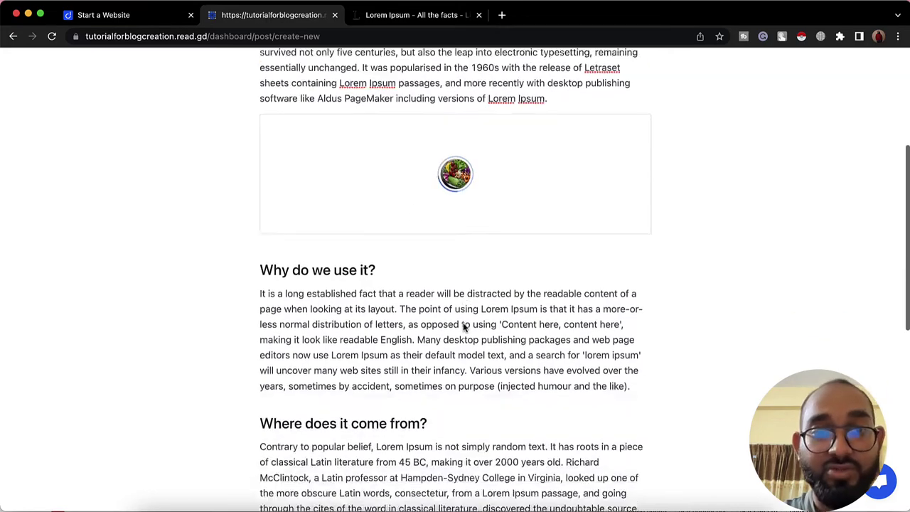
Review the post's content around the inserted salad bowl photo, including the image's caption field.
scroll(463, 325, "down", 5)
scroll(294, 331, "up", 10)
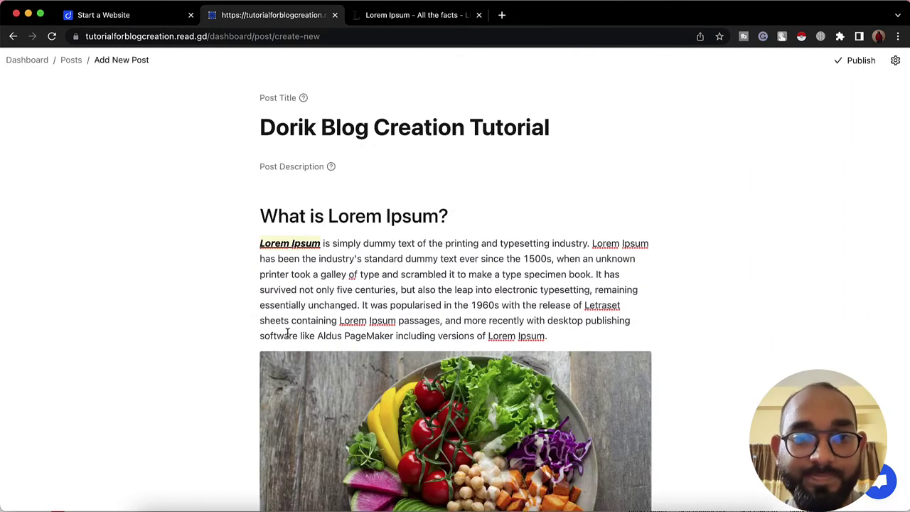
scroll(424, 385, "down", 3)
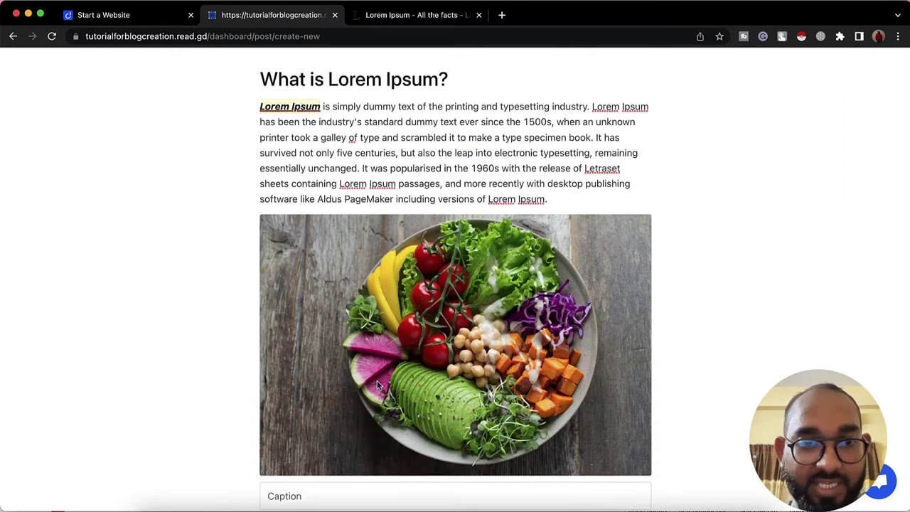
scroll(377, 380, "down", 4)
left_click(294, 329)
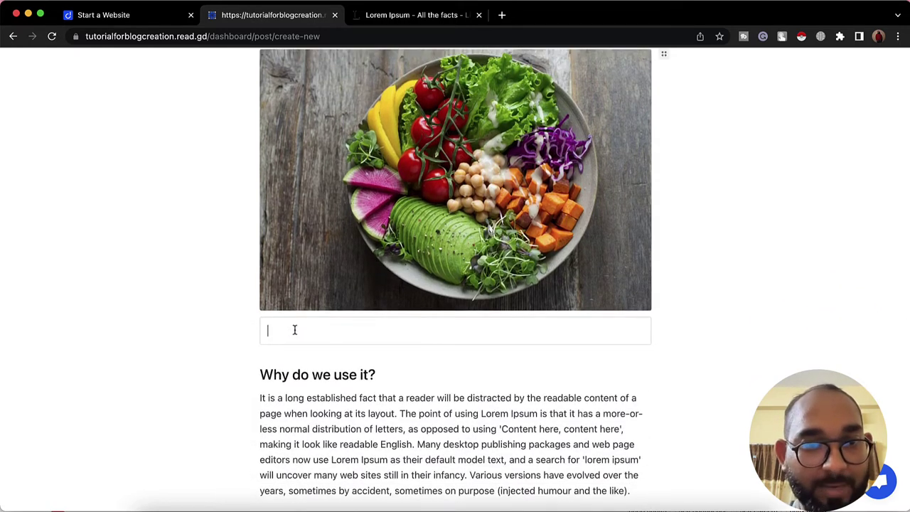
scroll(470, 336, "up", 4)
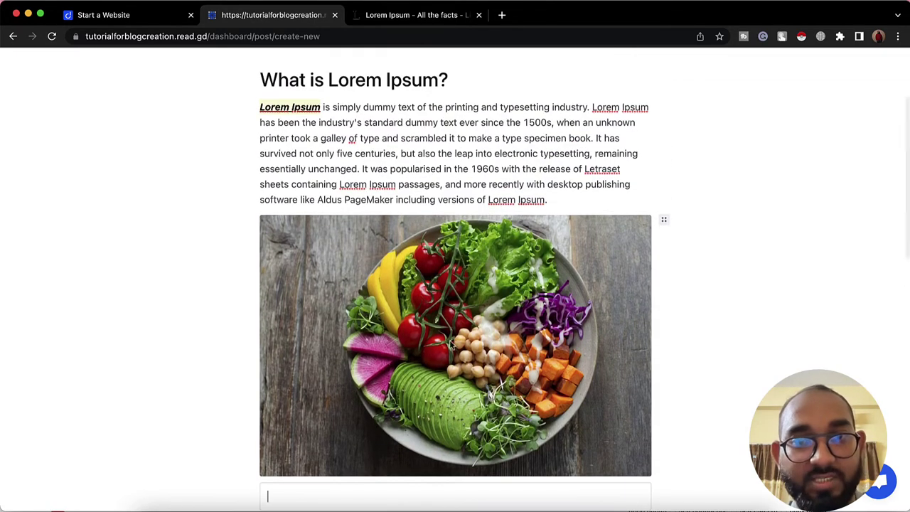
scroll(463, 333, "up", 3)
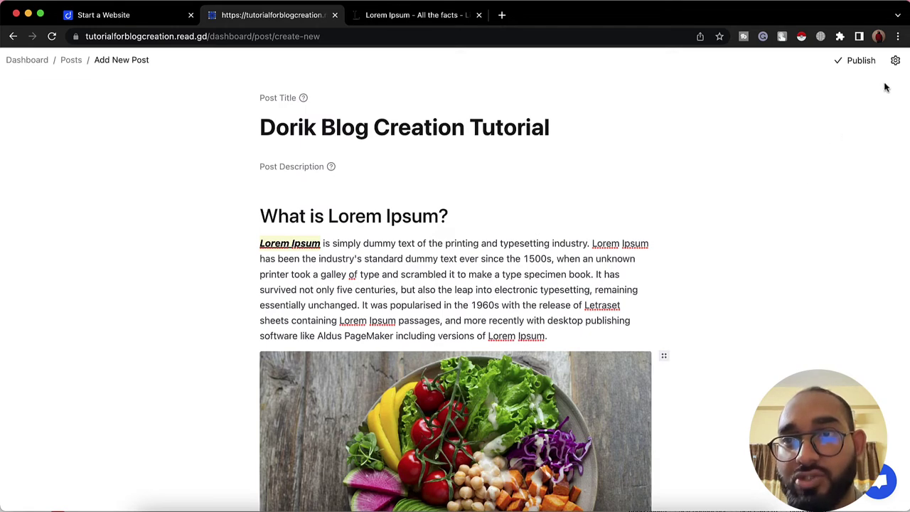
Open the post settings and examine the post title, URL slug and excerpt fields.
left_click(896, 63)
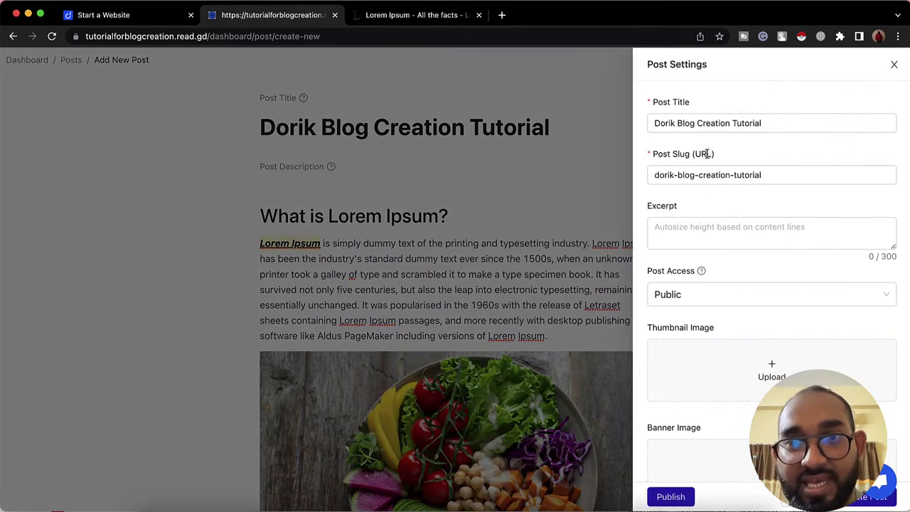
left_click(669, 105)
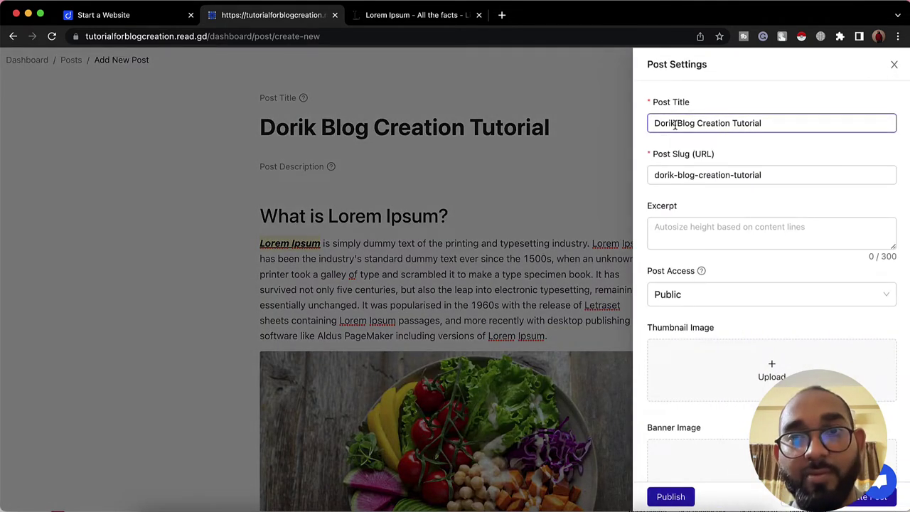
left_click(685, 158)
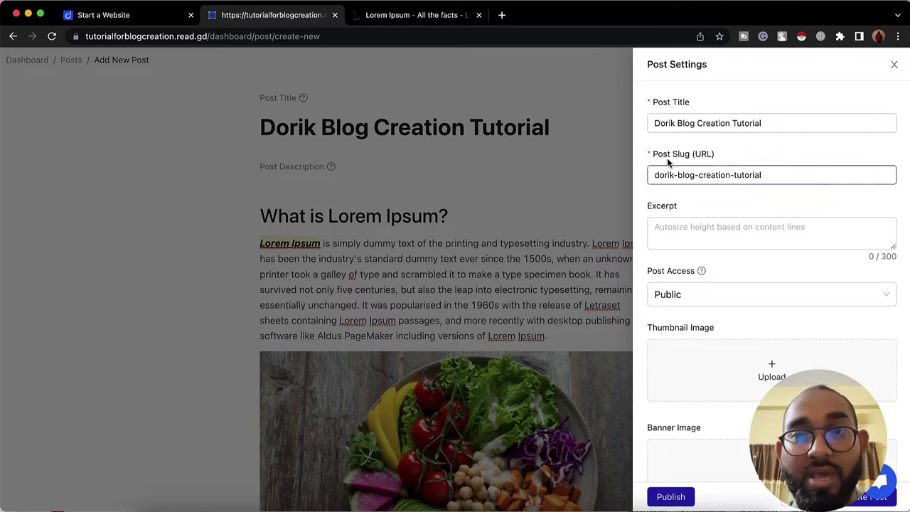
left_click_drag(679, 175, 755, 175)
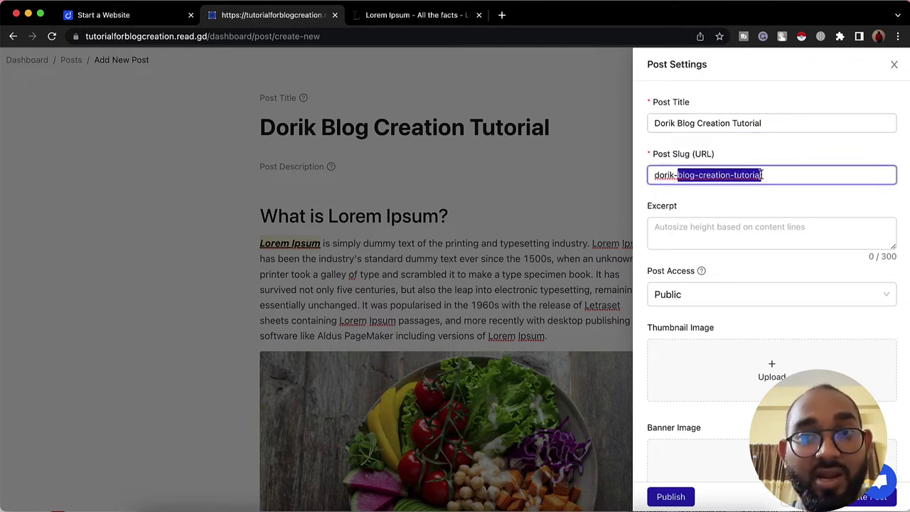
left_click(725, 229)
scroll(725, 249, "down", 1)
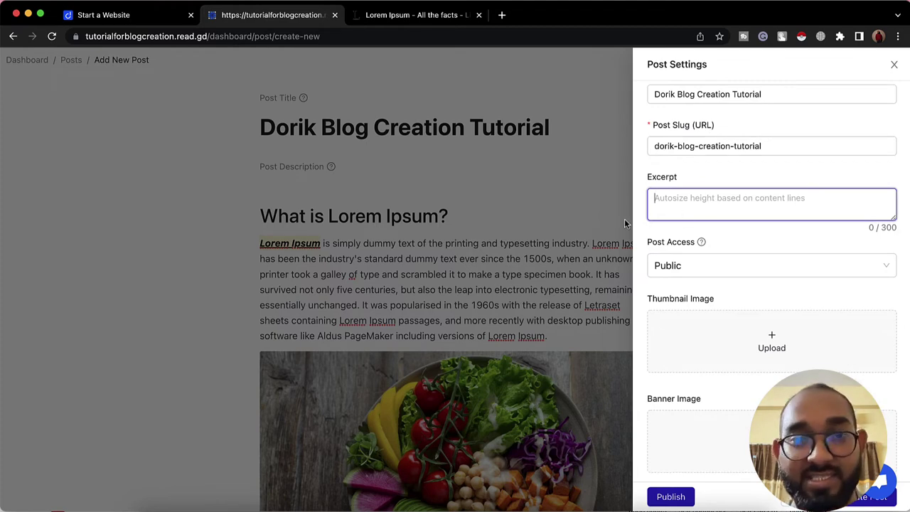
Fill the post's excerpt with the first paragraph's opening text, copied from "Lorem Ipsum is simply dummy text" through "unknown printer took a galley".
left_click(558, 239)
left_click_drag(270, 242, 344, 275)
key("super+c")
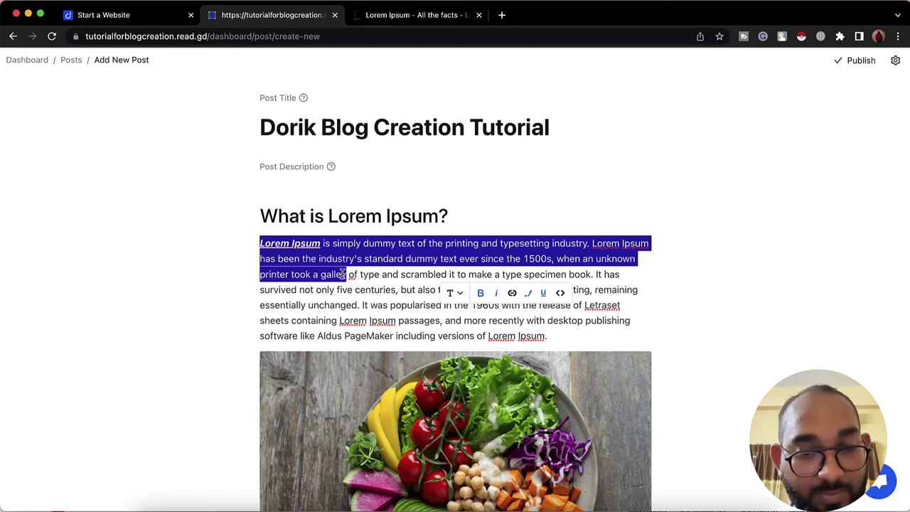
left_click(895, 60)
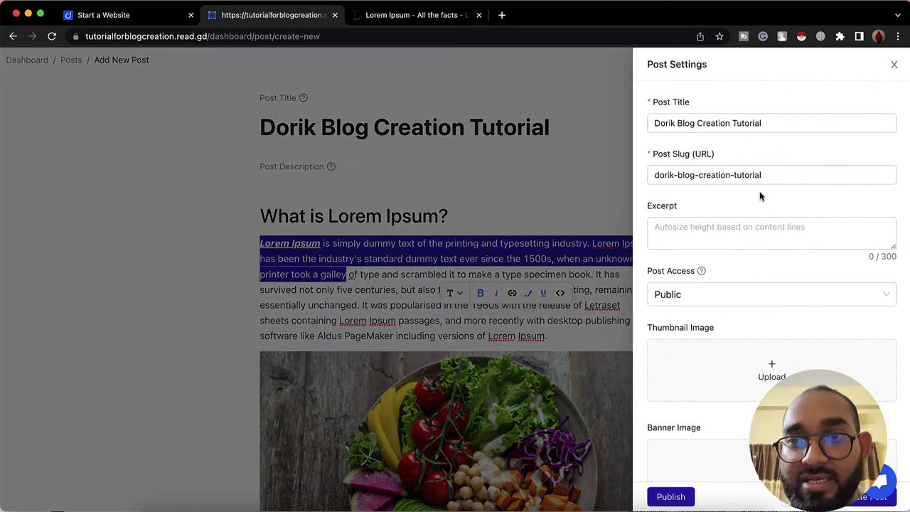
left_click(749, 244)
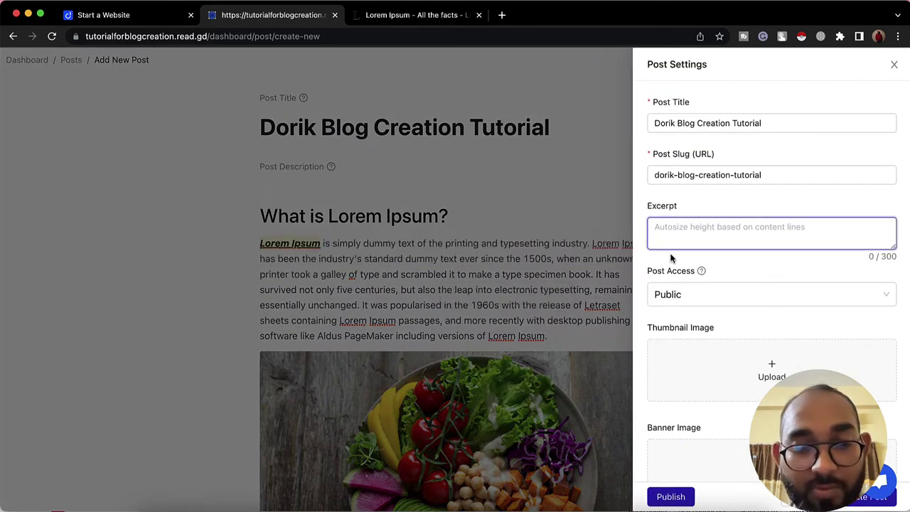
key("super+v")
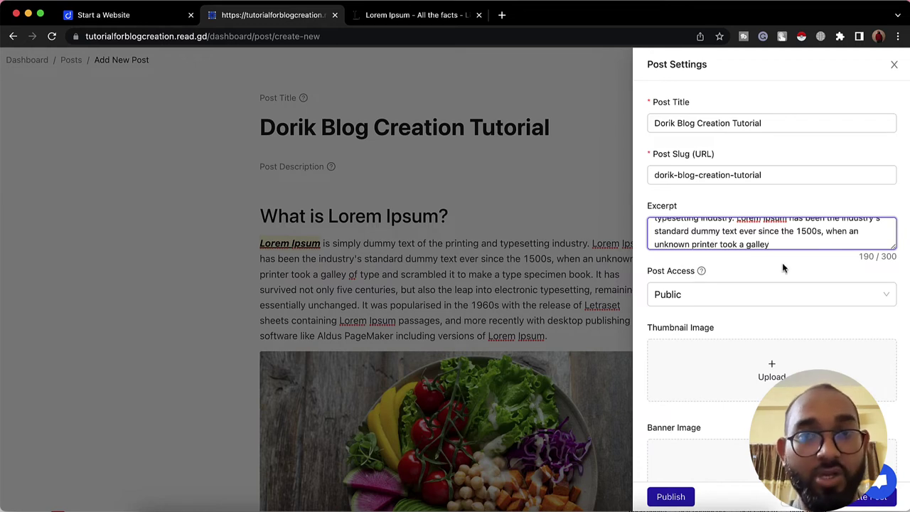
scroll(785, 244, "up", 2)
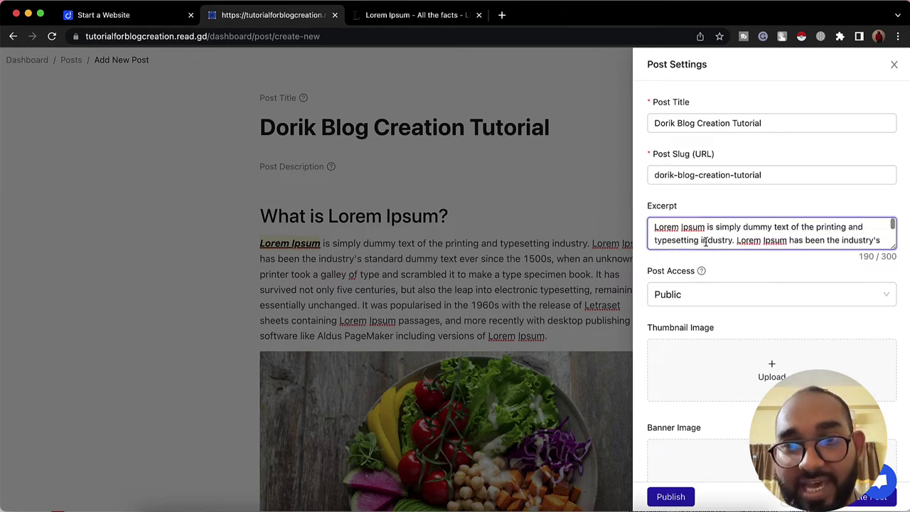
Check the available post access options and select Public.
left_click(687, 296)
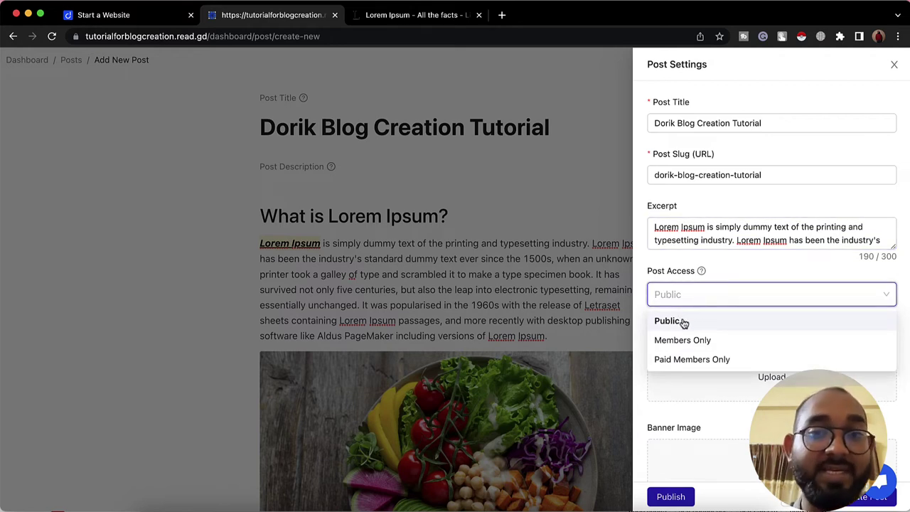
left_click(711, 297)
left_click(711, 300)
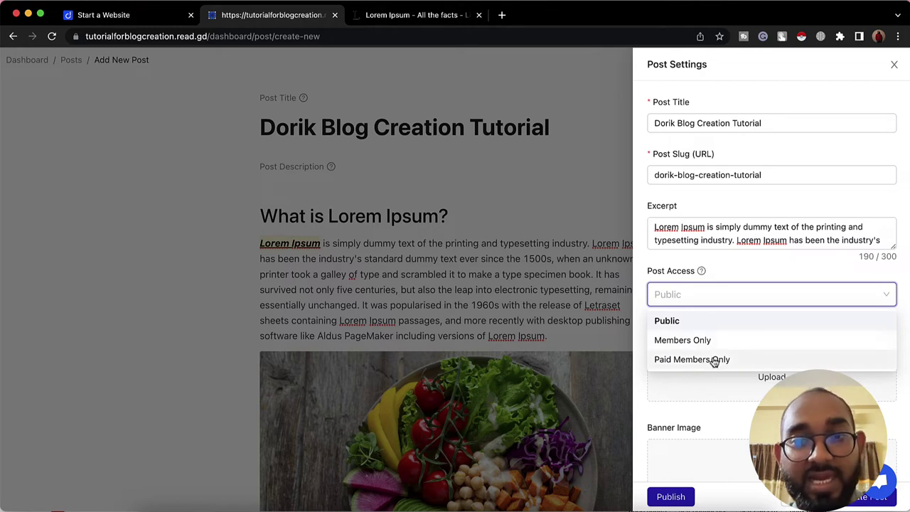
left_click(681, 325)
Upload the 1,170×780 salad bowl JPEG photo as the post's thumbnail image.
scroll(712, 341, "down", 2)
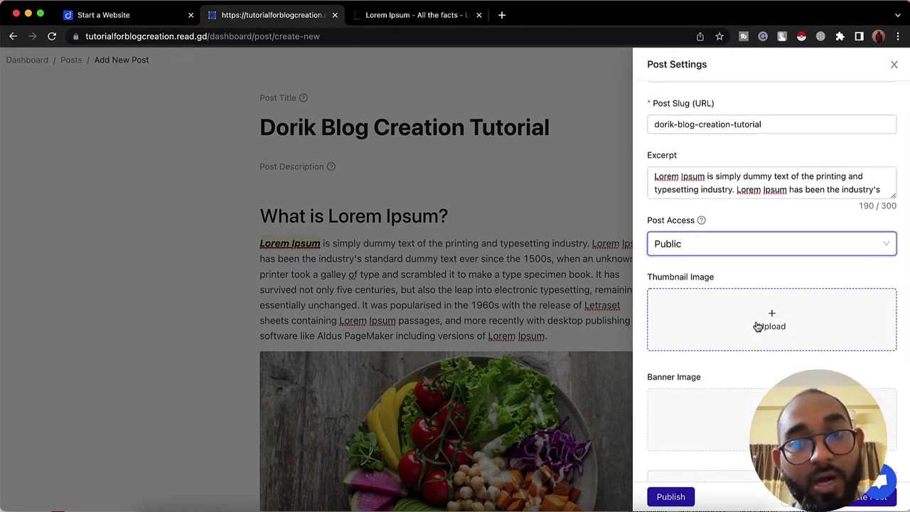
left_click(782, 329)
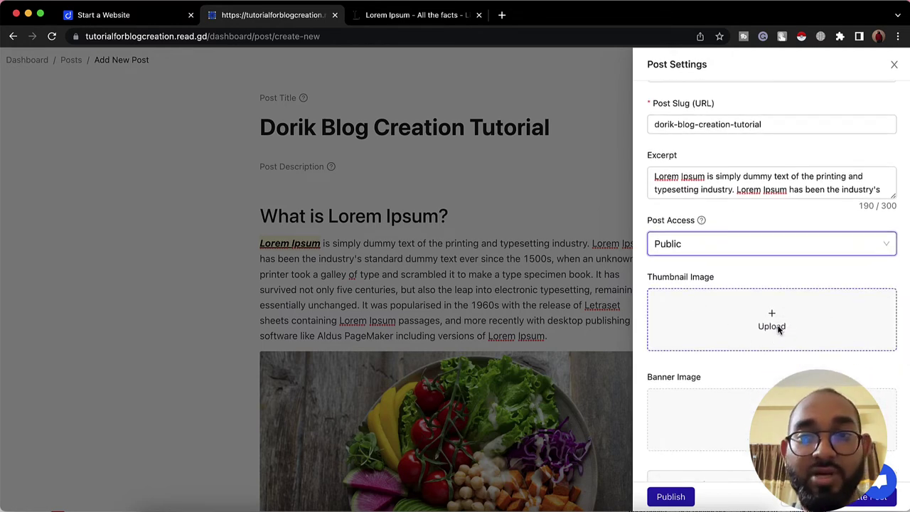
left_click(638, 156)
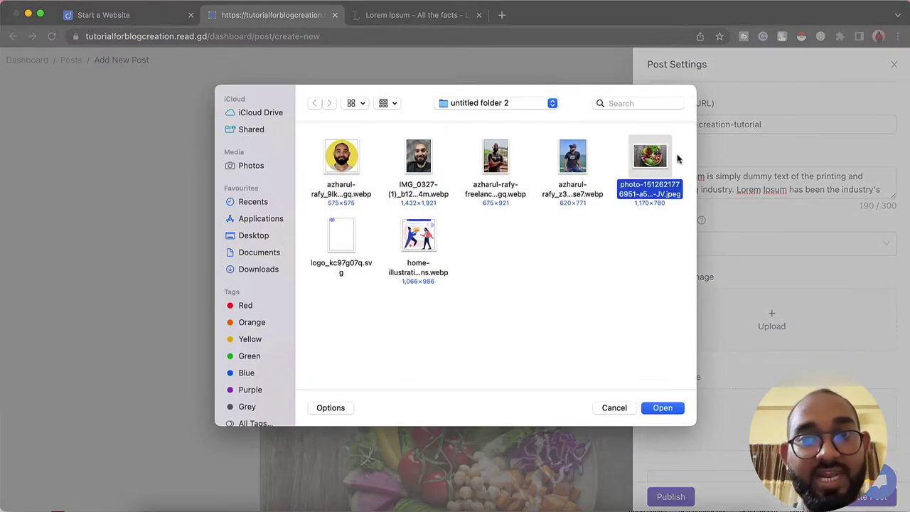
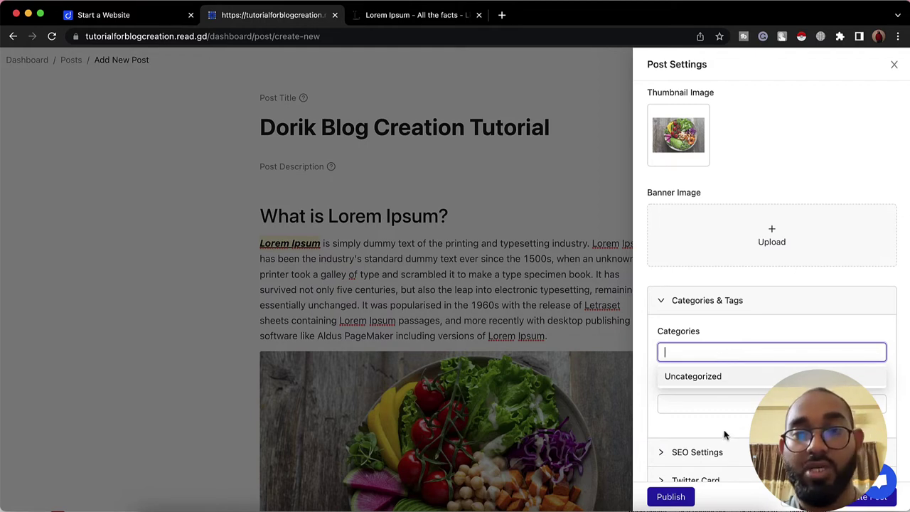
Examine the category and tag fields in the post settings.
scroll(723, 405, "down", 1)
left_click(684, 348)
left_click(687, 359)
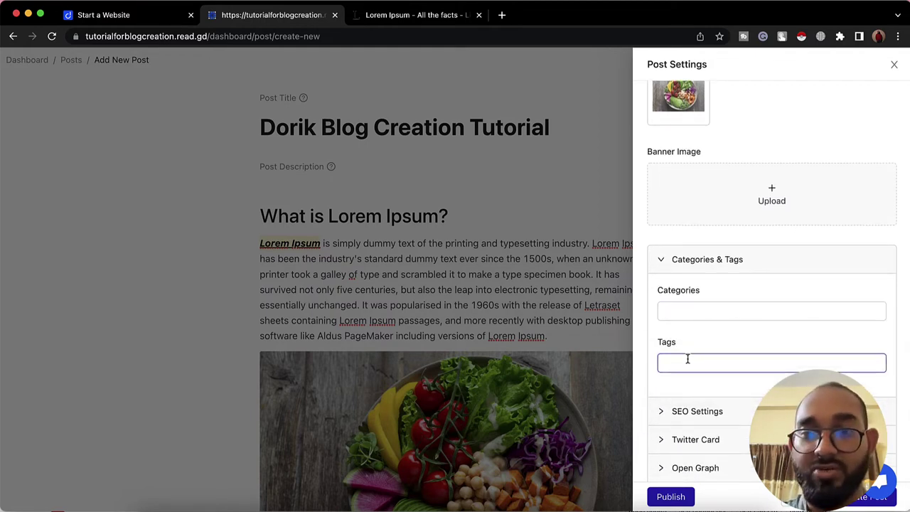
left_click(701, 349)
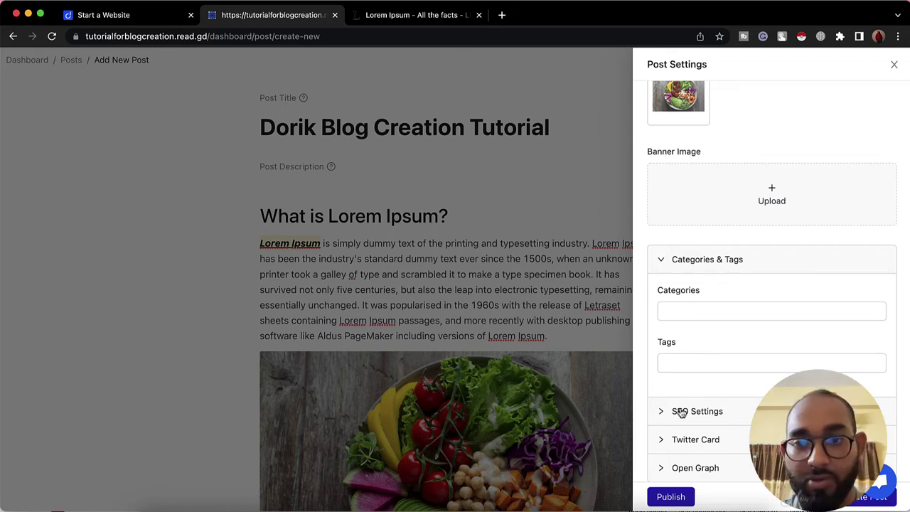
Expand the post's SEO settings and examine the title, description and keywords fields.
left_click(680, 411)
scroll(681, 411, "down", 3)
left_click(709, 330)
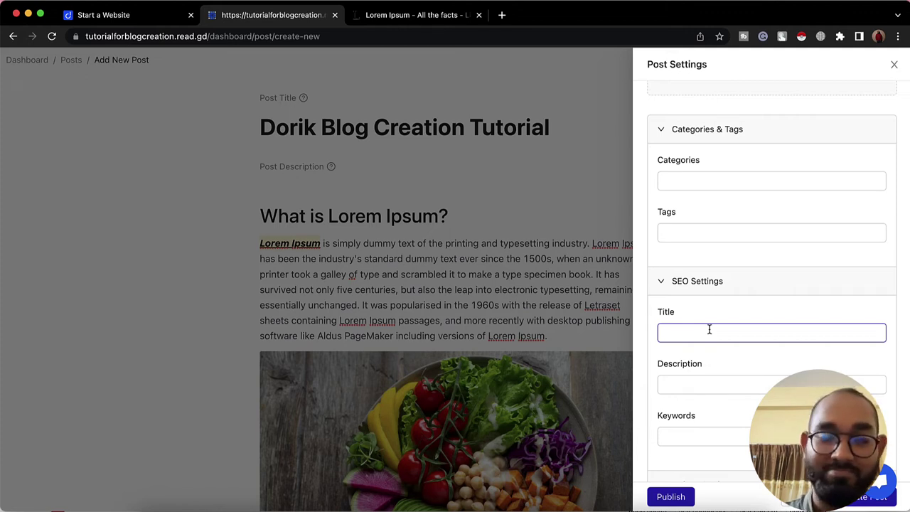
scroll(711, 336, "down", 1)
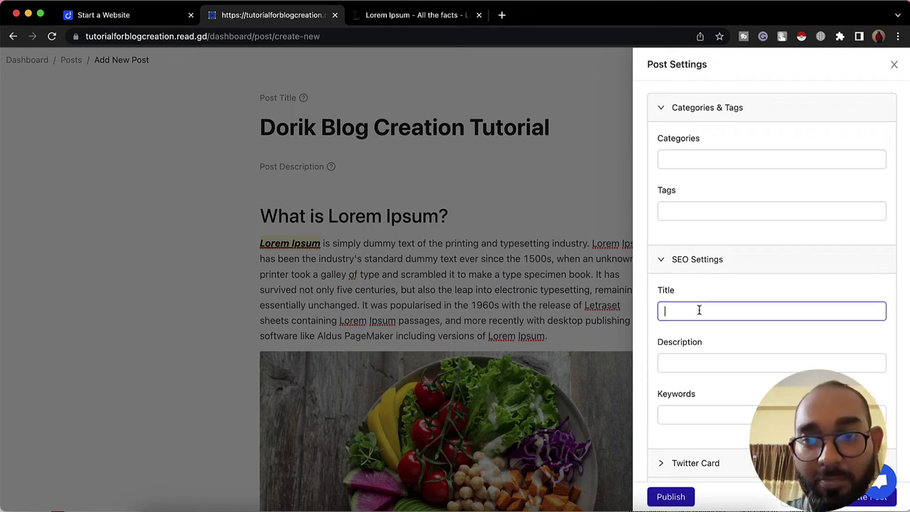
scroll(717, 320, "down", 1)
left_click(682, 337)
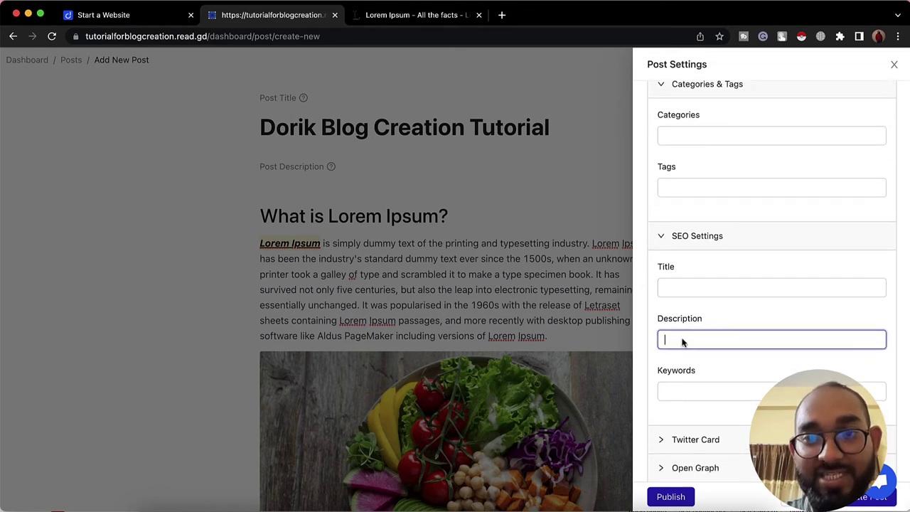
left_click(690, 387)
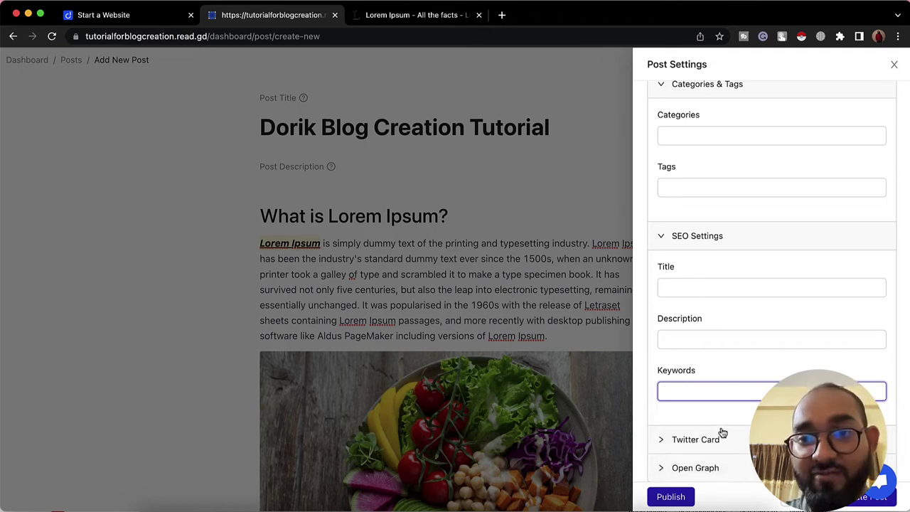
Expand the Twitter Card settings and examine the title, description, image and card type options.
left_click(678, 447)
scroll(678, 448, "down", 3)
left_click(686, 337)
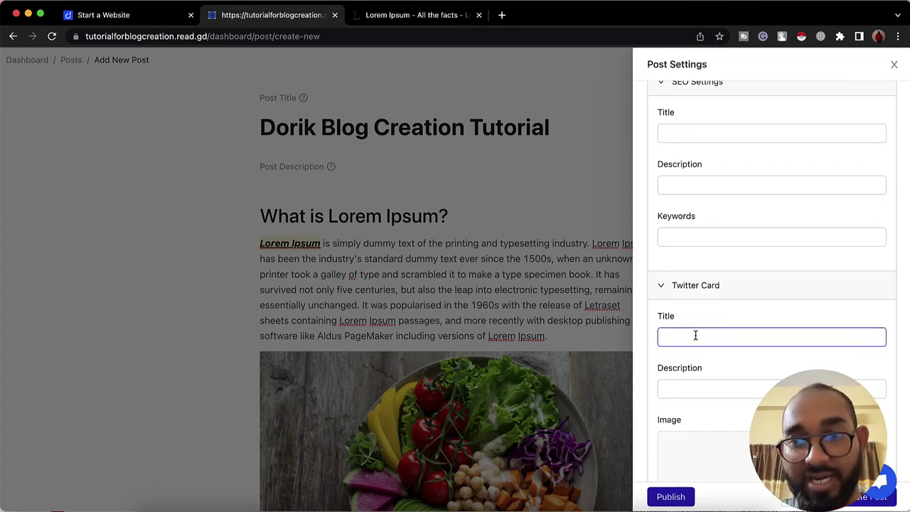
scroll(695, 335, "down", 2)
scroll(718, 400, "down", 1)
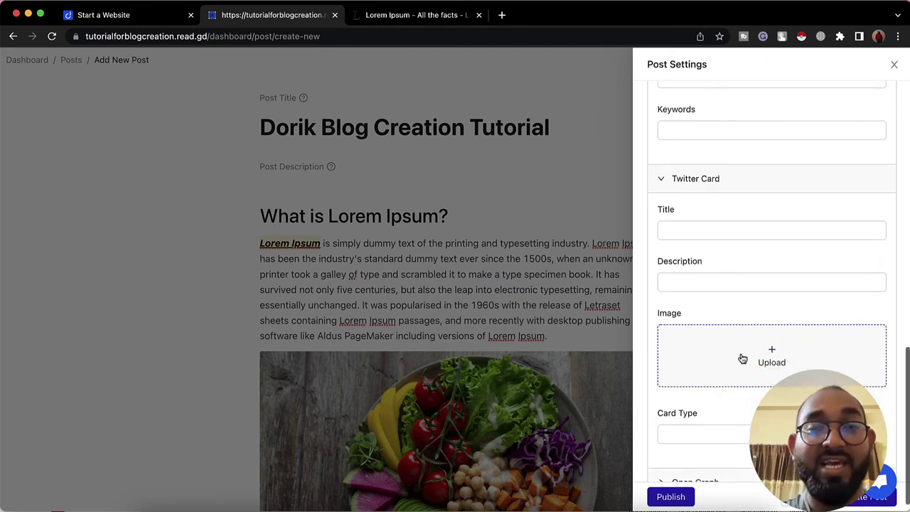
scroll(748, 363, "down", 1)
left_click(697, 419)
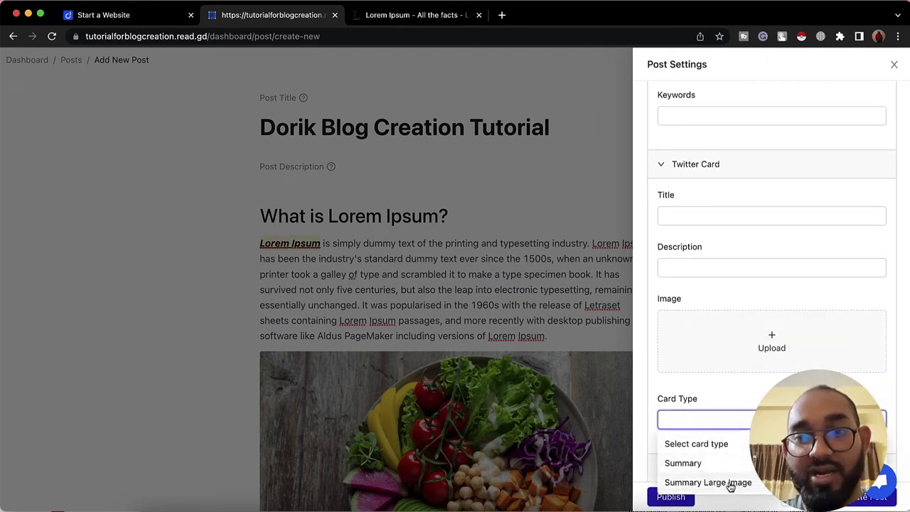
left_click(705, 397)
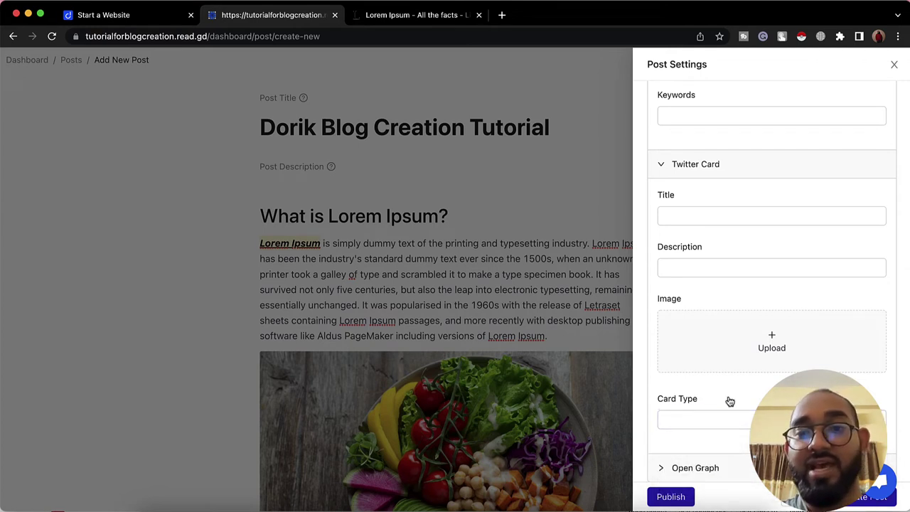
Expand the Open Graph settings, examine their fields and look over the complete post settings once more.
scroll(717, 476, "down", 3)
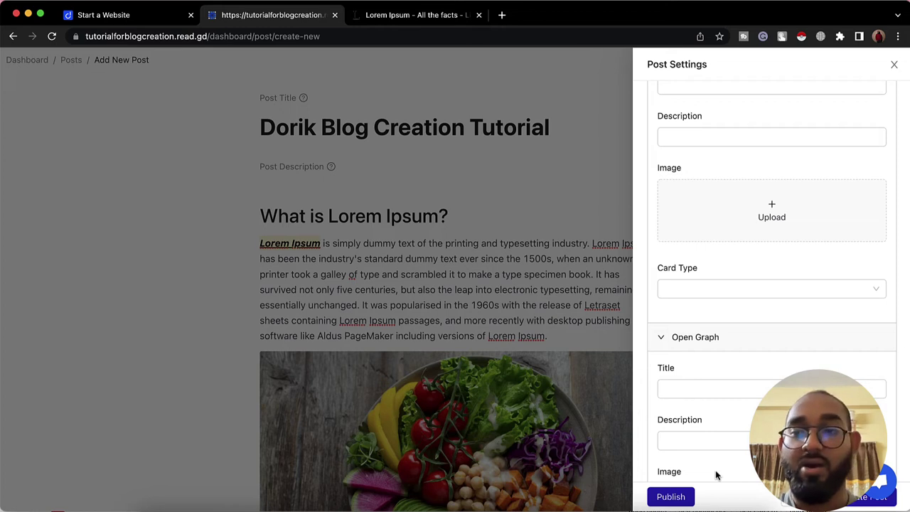
scroll(716, 471, "down", 2)
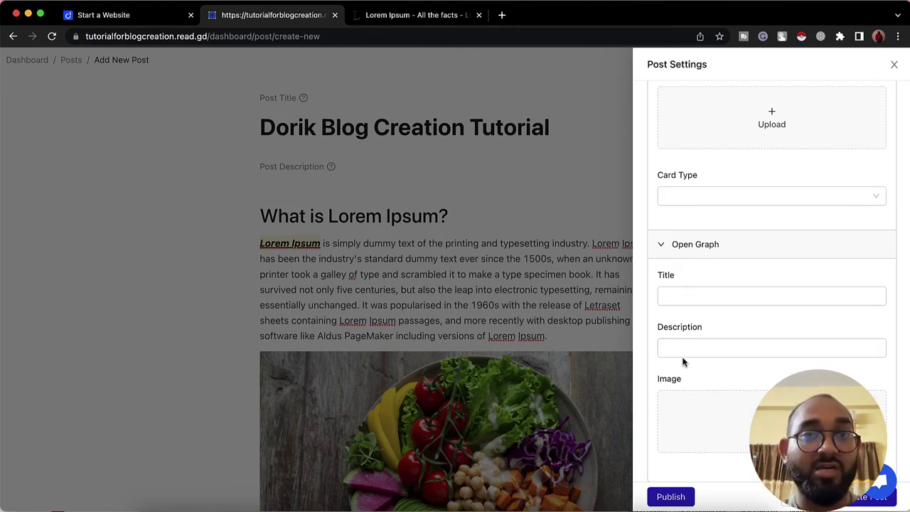
scroll(683, 363, "up", 15)
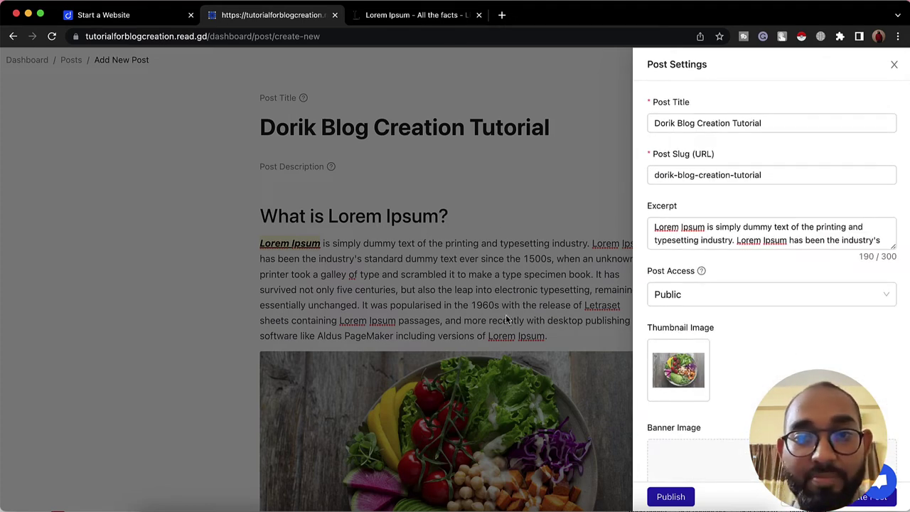
scroll(746, 284, "down", 15)
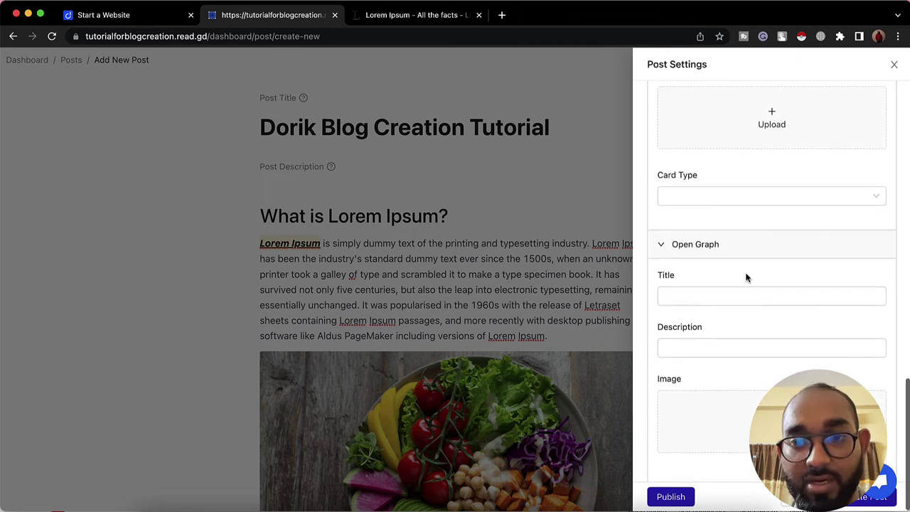
Publish the post, close its settings and return to the list of posts.
left_click(671, 499)
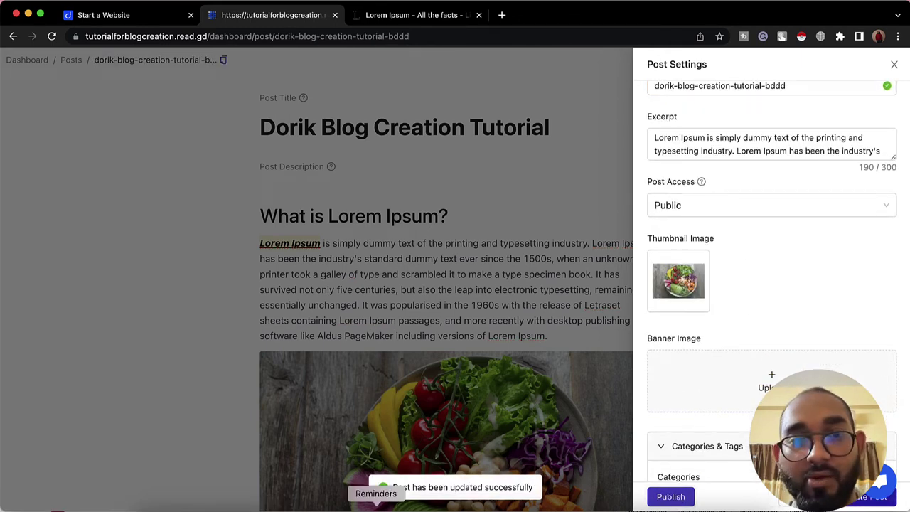
left_click(895, 64)
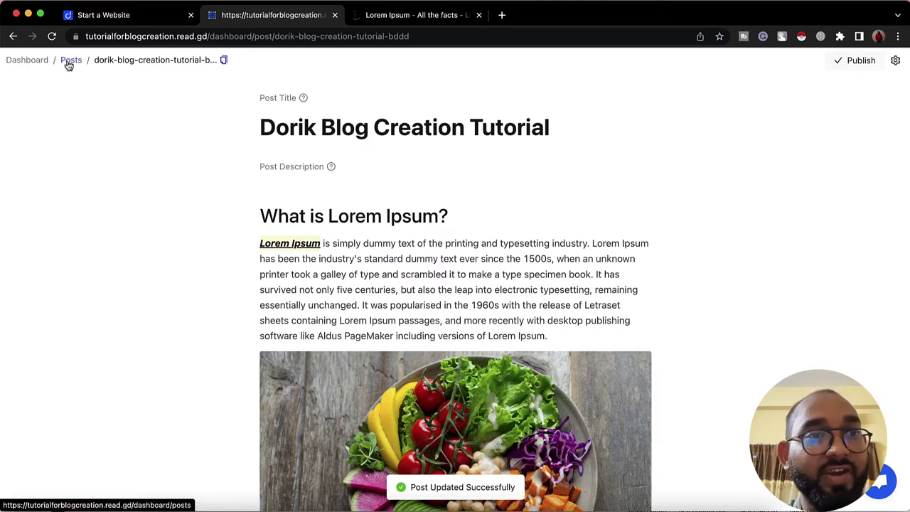
left_click(68, 61)
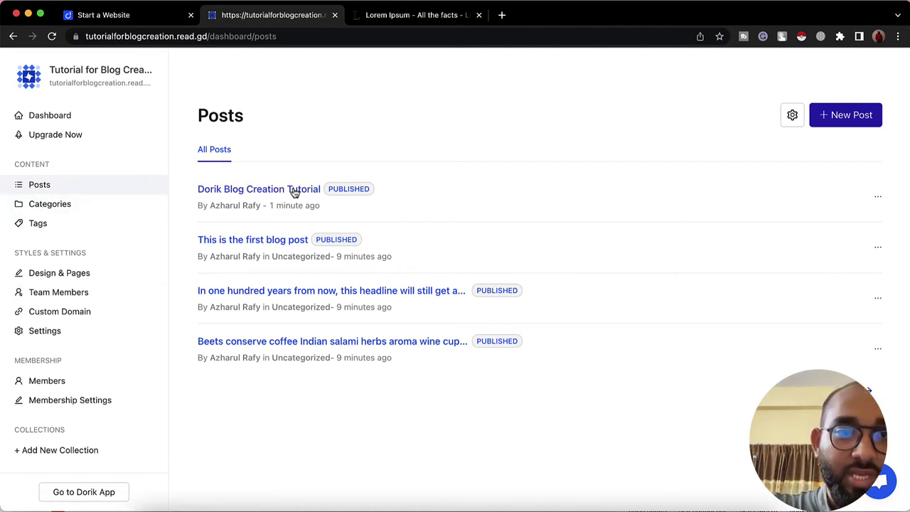
Create a new category named "blogging" with the slug "blogging".
left_click(57, 208)
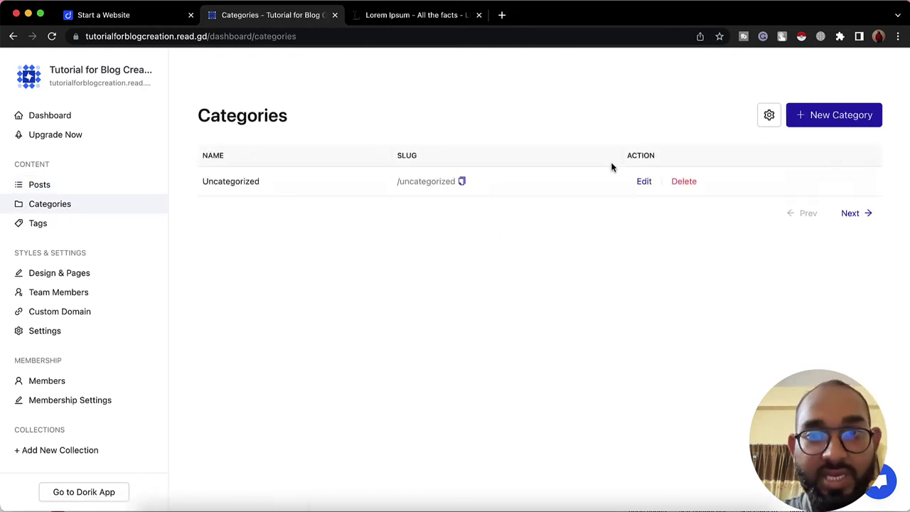
left_click(833, 121)
left_click(710, 128)
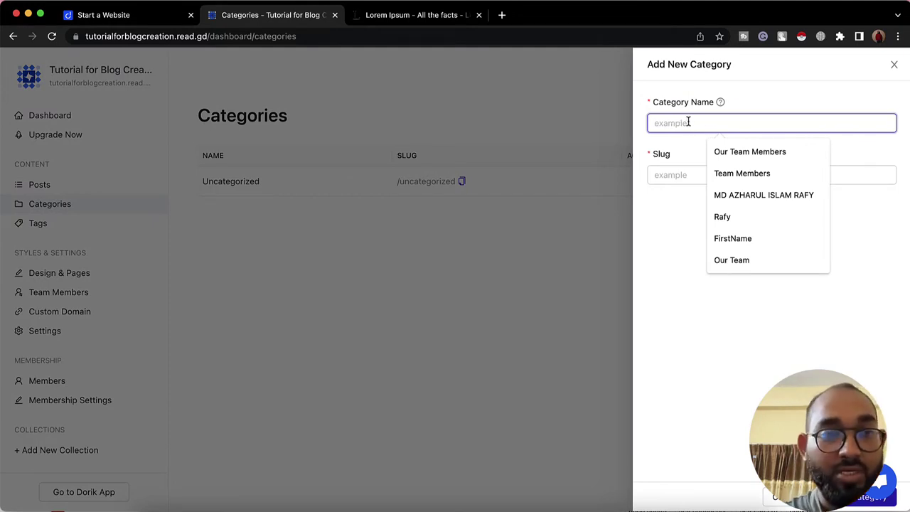
type("blogging")
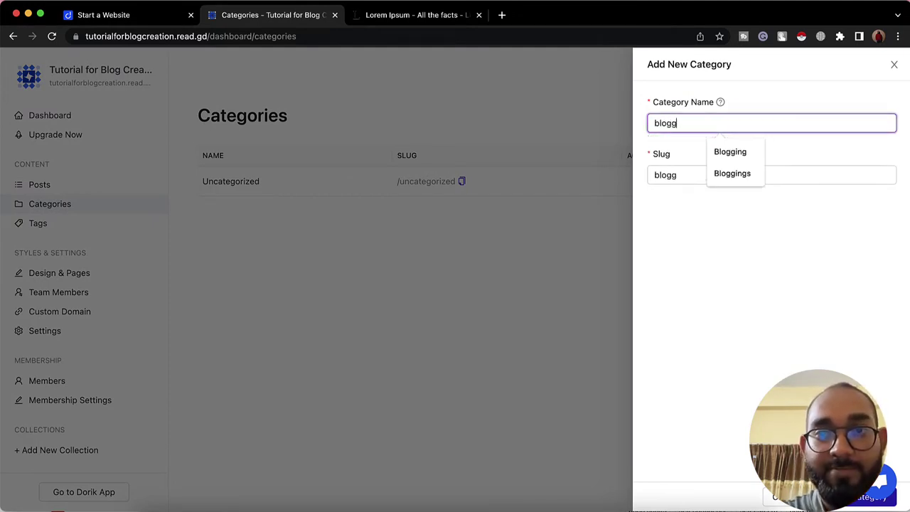
left_click(662, 260)
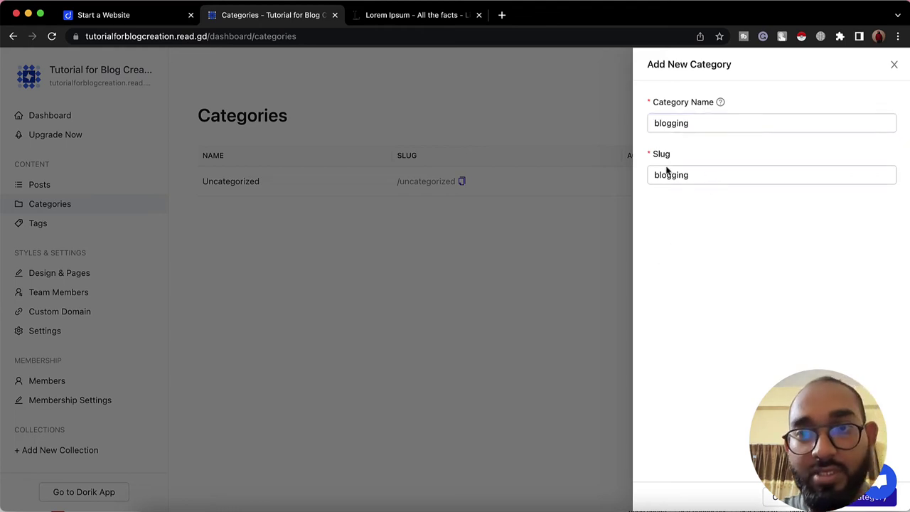
left_click(864, 497)
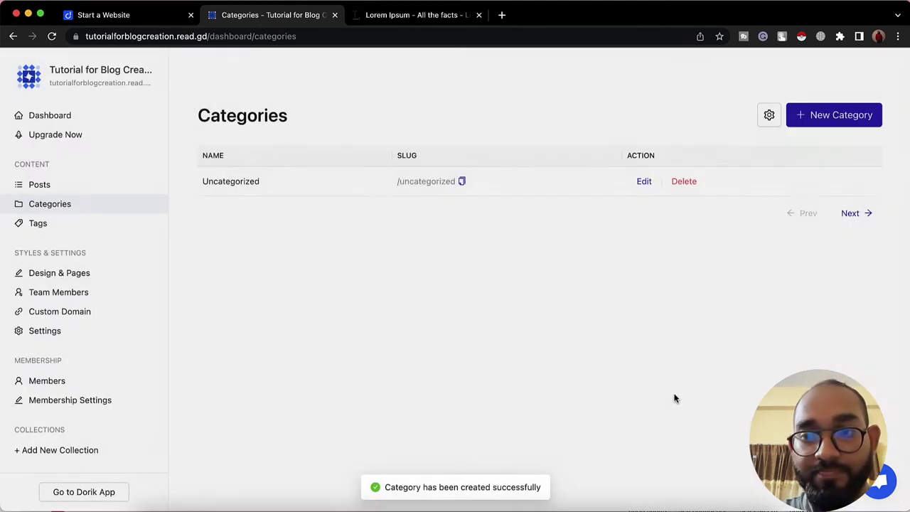
Create a second category named "youtubing" with the slug "youtubing".
left_click(834, 117)
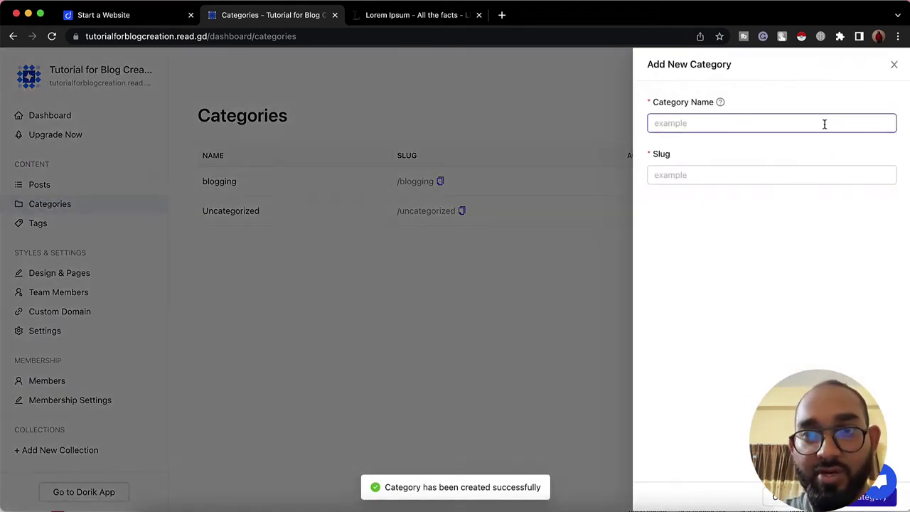
type("youtubing")
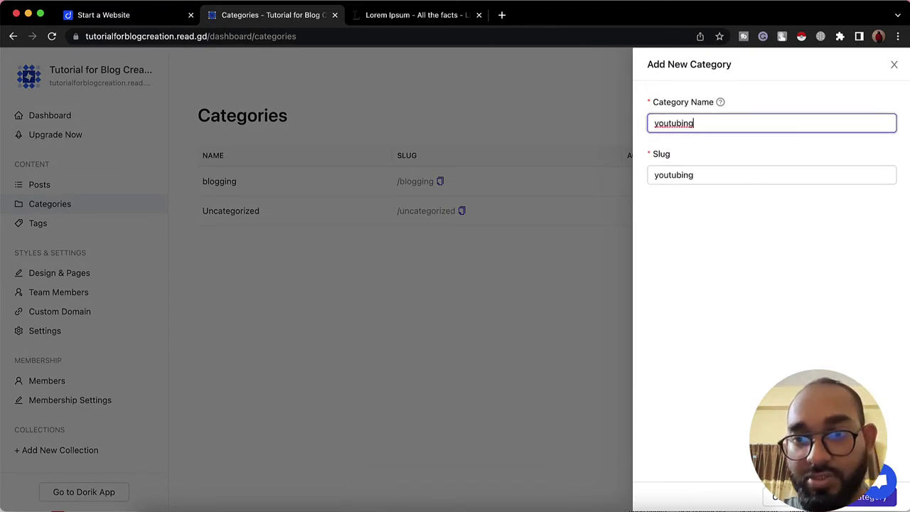
left_click(868, 497)
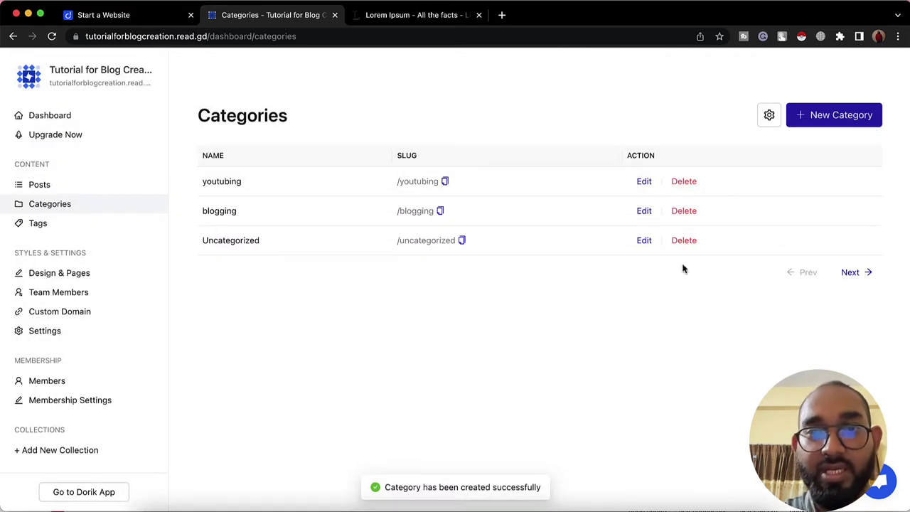
Assign the blogging category to the "Dorik Blog Creation Tutorial" post in its settings and publish the update.
left_click(40, 186)
left_click(248, 188)
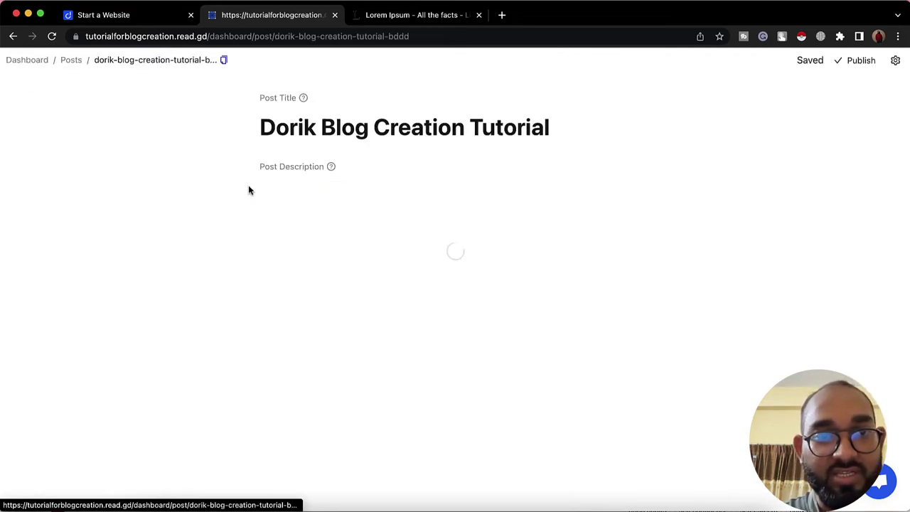
left_click(896, 61)
scroll(843, 281, "down", 5)
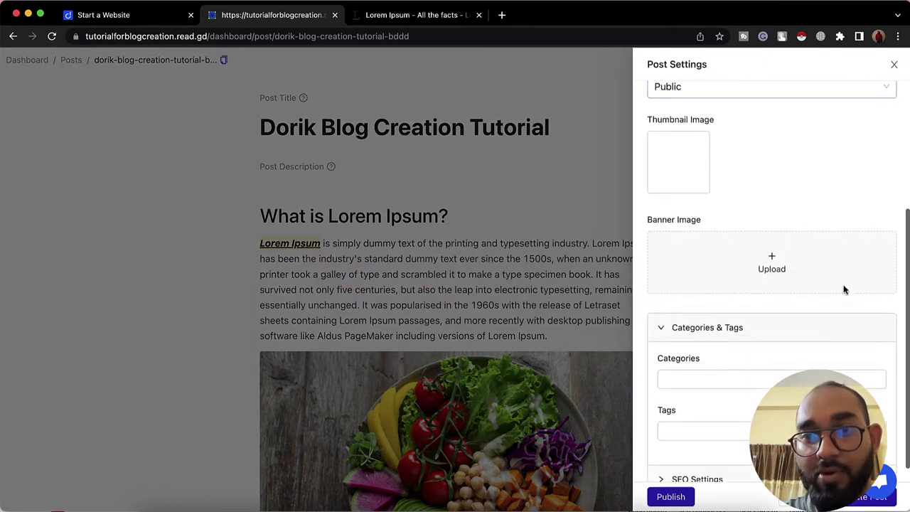
left_click(747, 316)
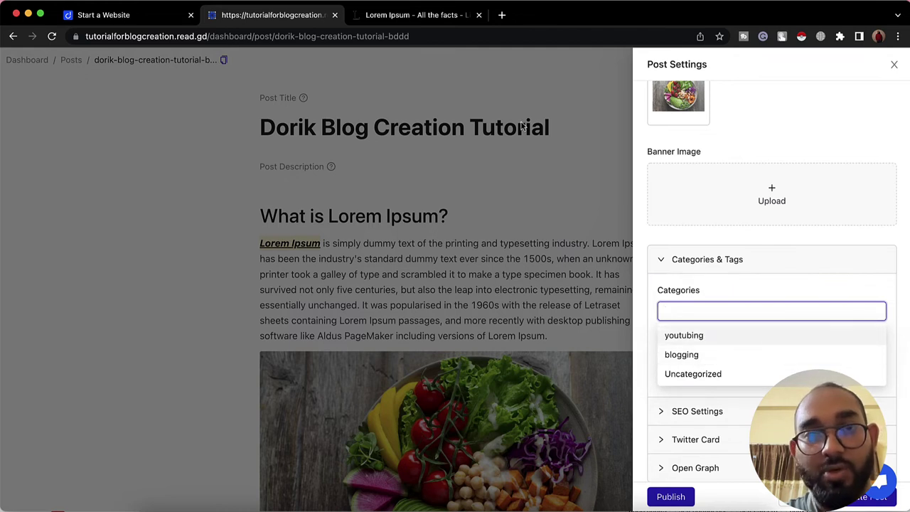
left_click(717, 362)
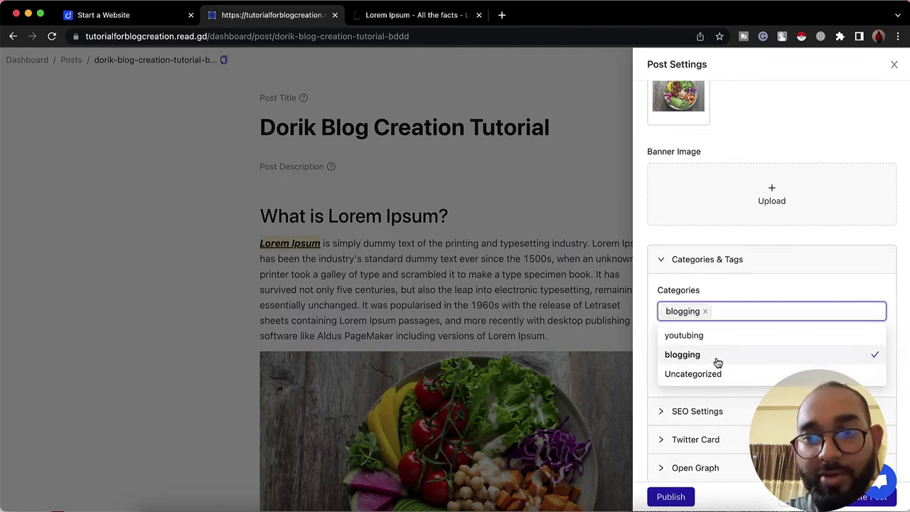
left_click(685, 496)
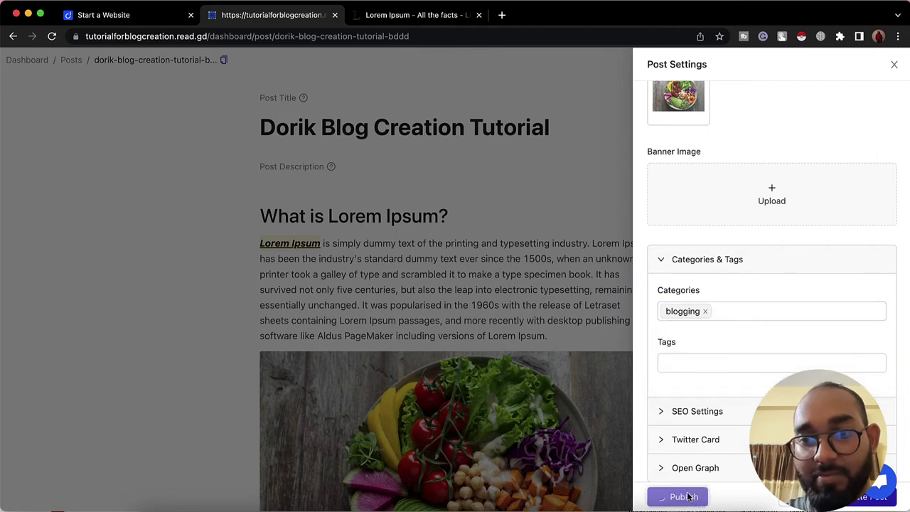
left_click(895, 64)
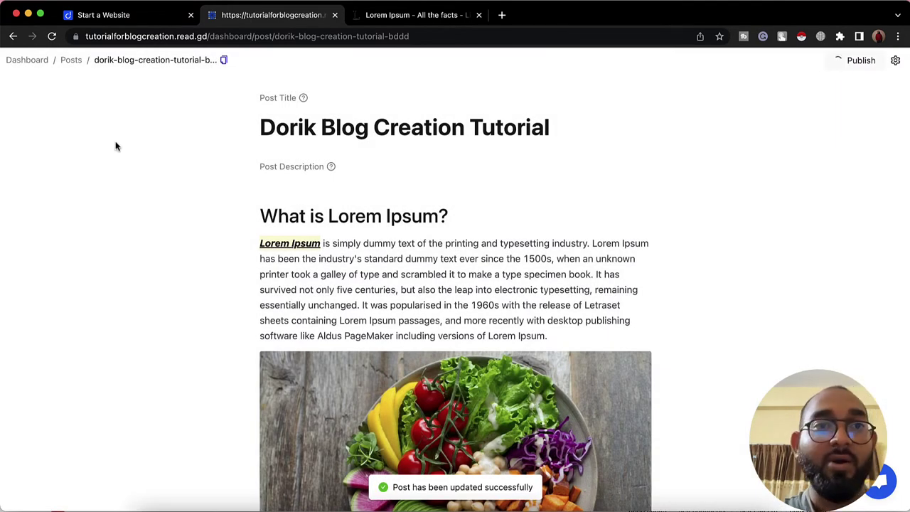
Return to the dashboard and look over its getting-started cards and key features.
left_click(34, 65)
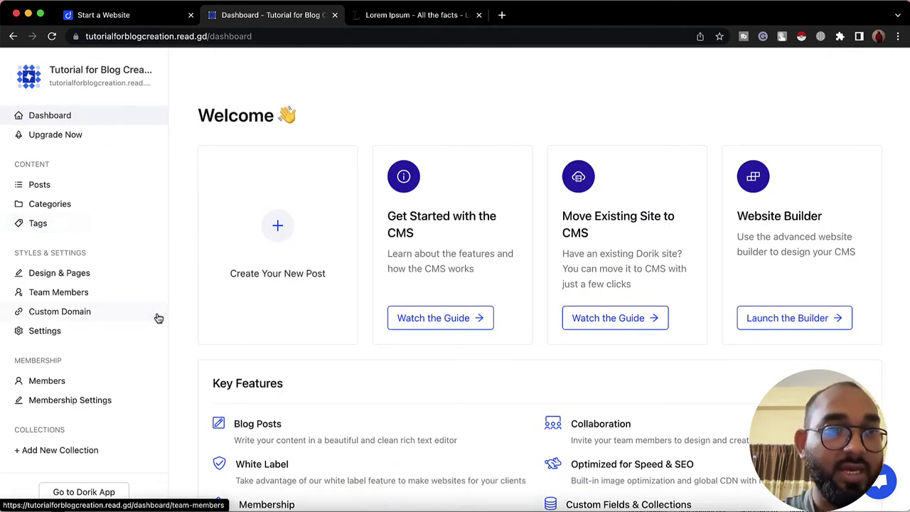
scroll(157, 317, "down", 2)
scroll(158, 318, "down", 1)
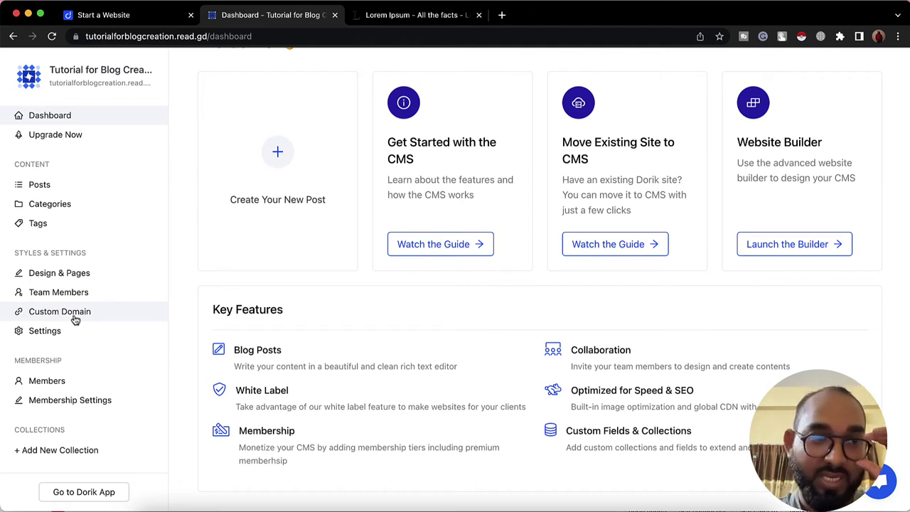
Generate the sitemap in the site settings and view the URL redirects section.
left_click(52, 331)
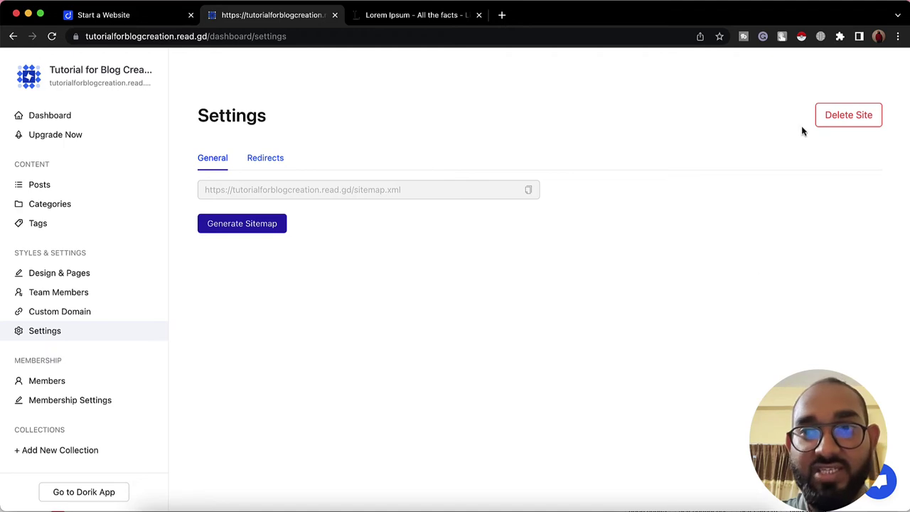
left_click(247, 224)
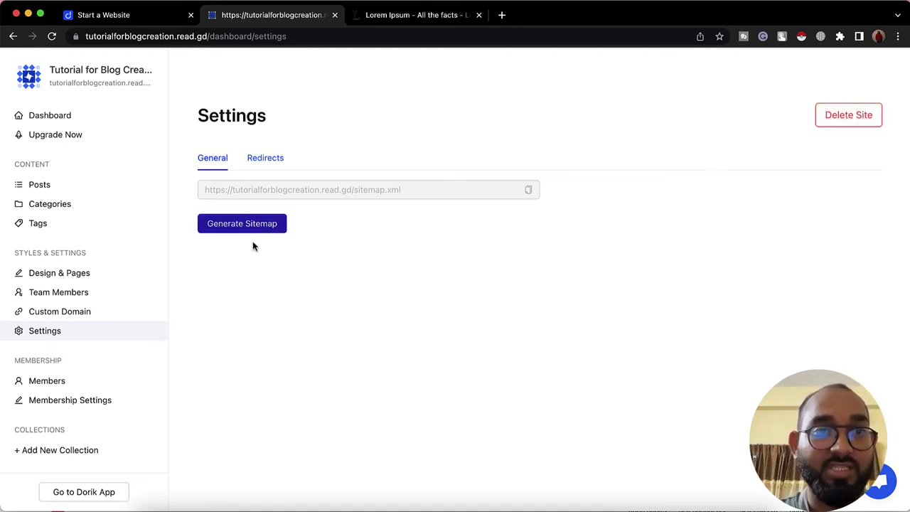
left_click(264, 159)
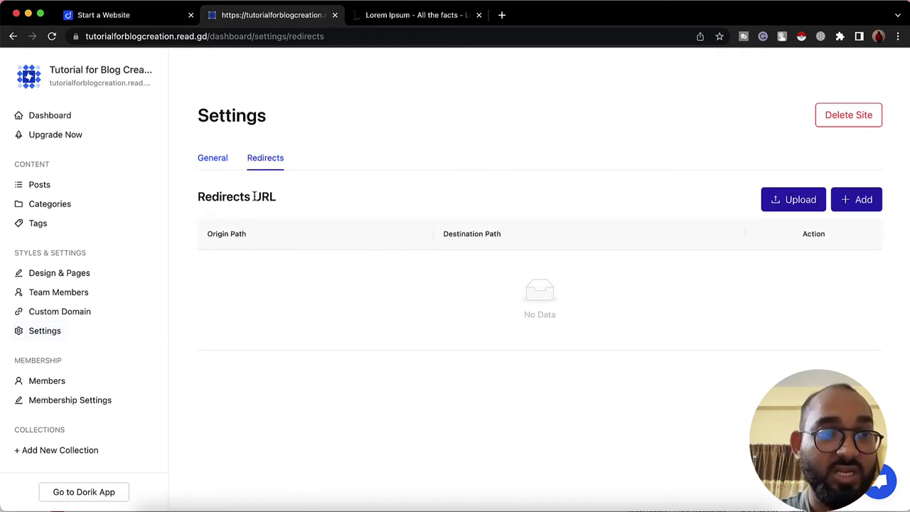
View the members list, then examine the membership access and tier configuration and collapse the Paid Membership tier.
left_click(51, 384)
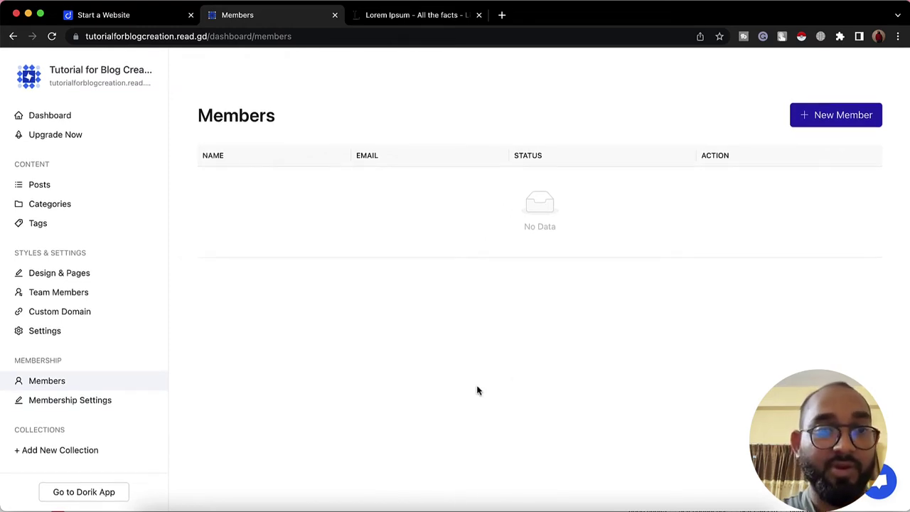
left_click(73, 402)
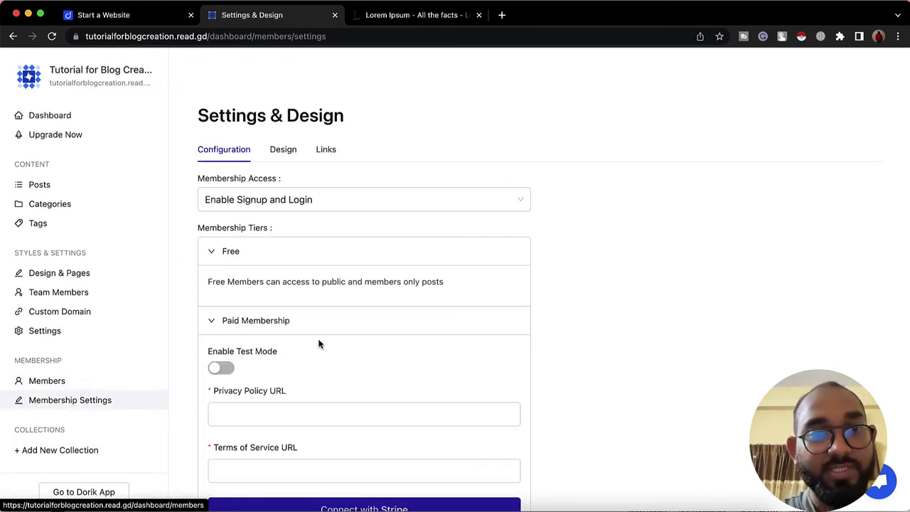
scroll(352, 268, "down", 2)
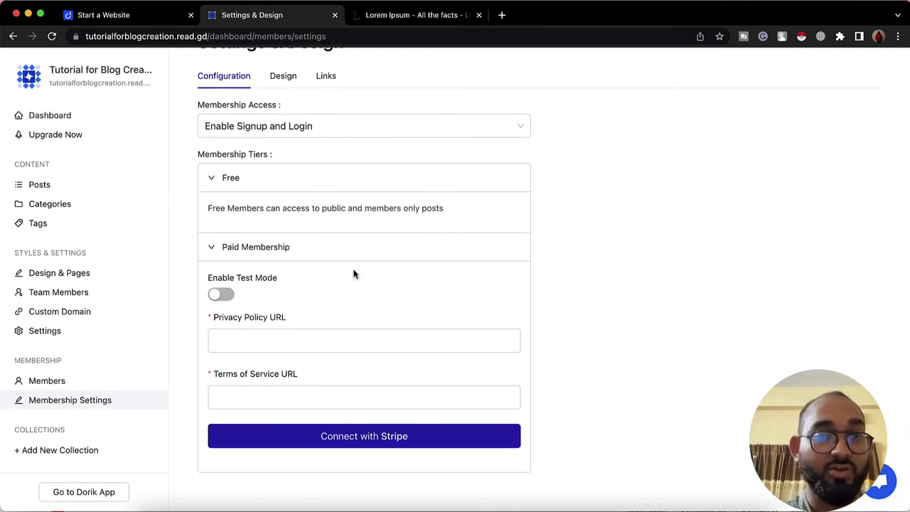
left_click(266, 255)
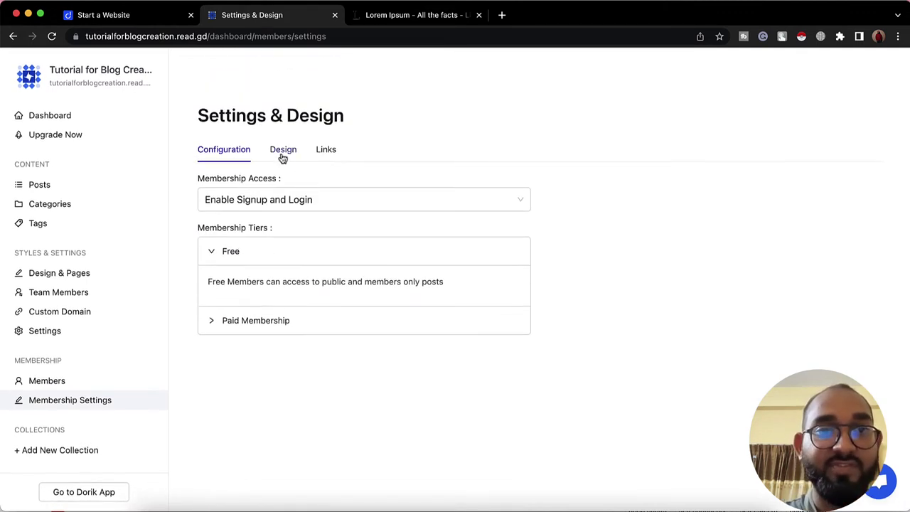
Look over the membership design settings and the list of portal page links.
left_click(283, 149)
left_click(325, 150)
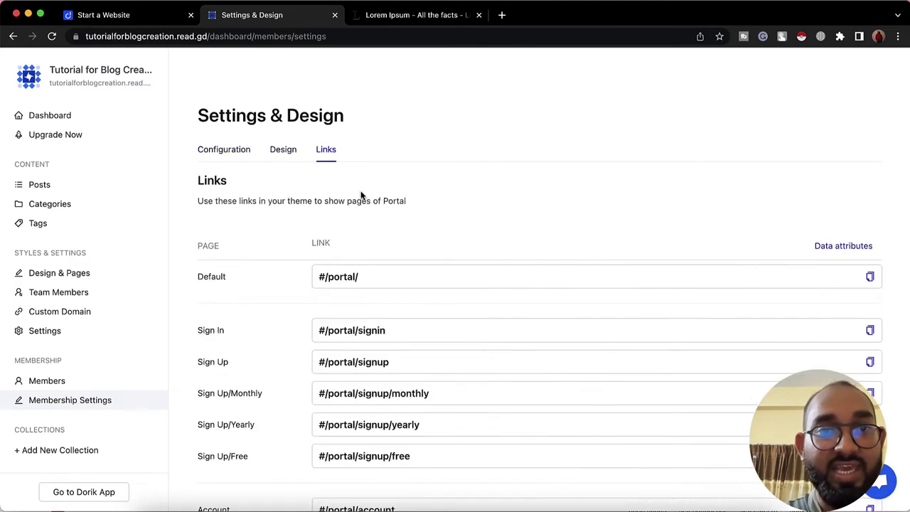
scroll(277, 402, "down", 3)
scroll(276, 402, "up", 3)
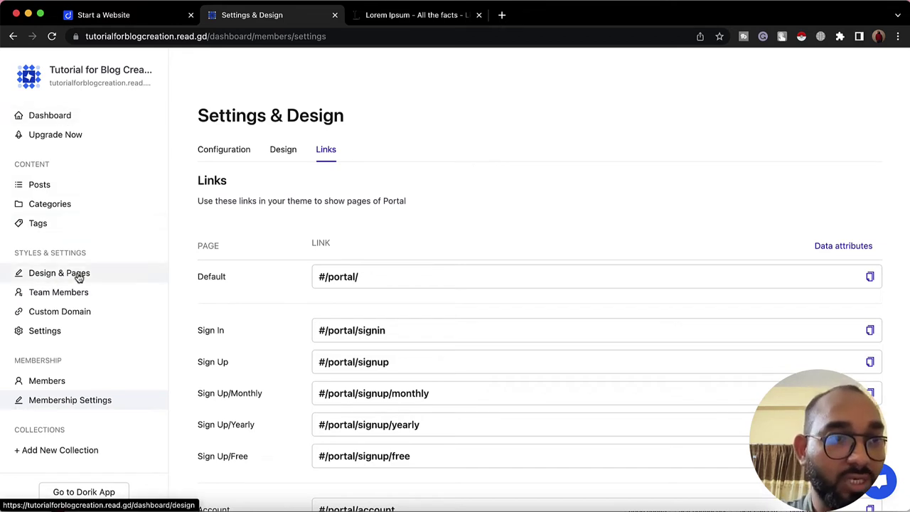
Open the homepage in the site builder, leaving the membership settings unsaved, check its post listing and publish the page.
left_click(51, 283)
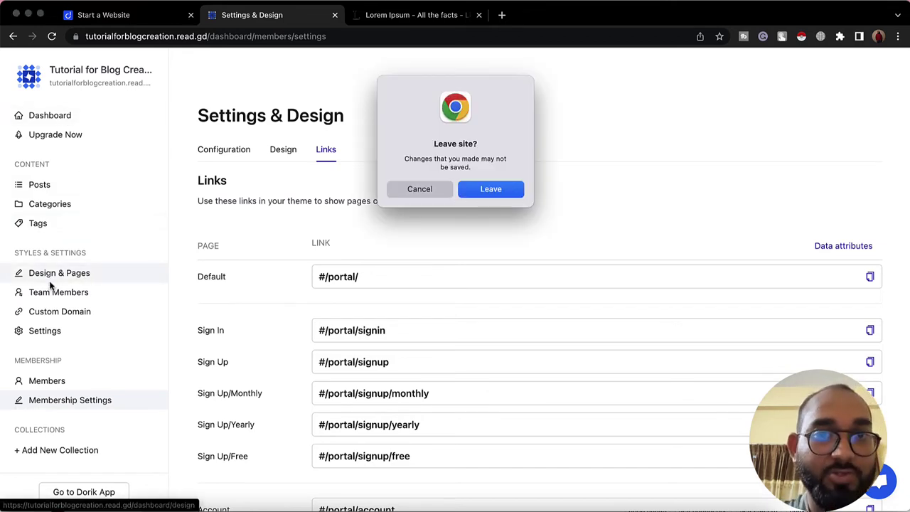
left_click(492, 194)
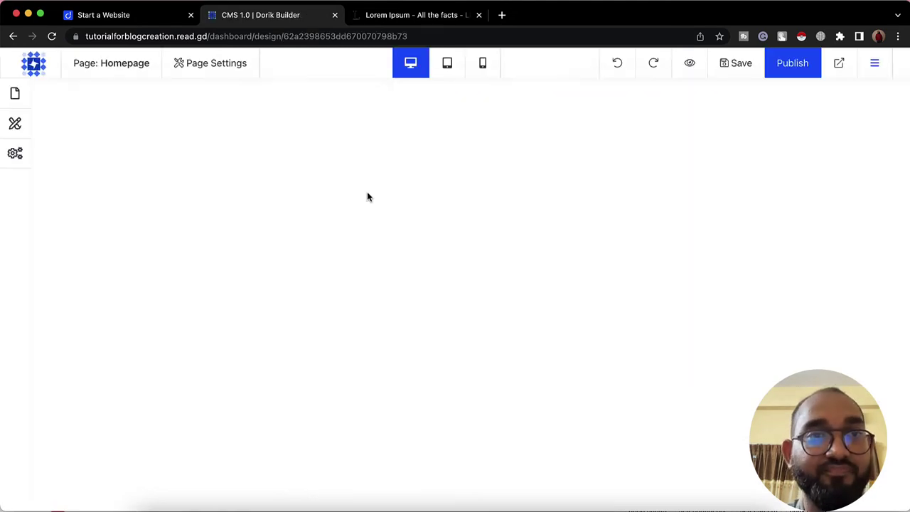
scroll(327, 388, "down", 10)
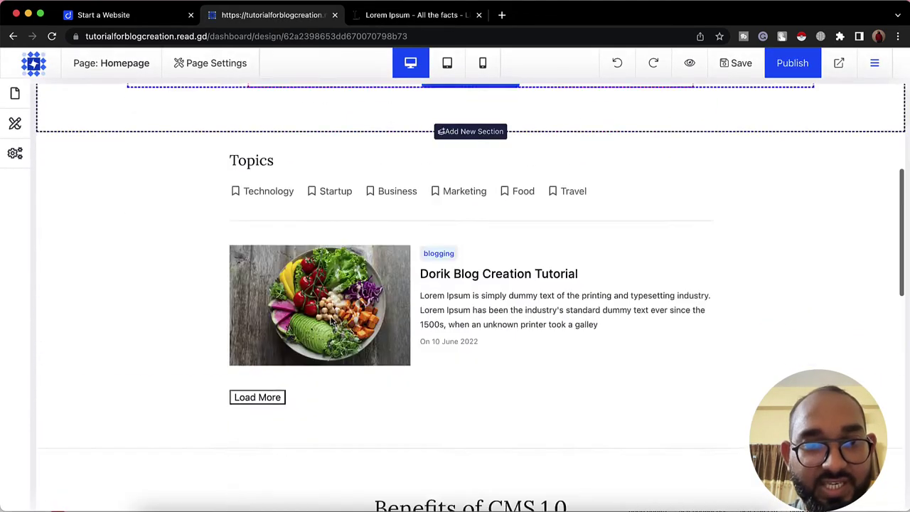
scroll(331, 321, "up", 3)
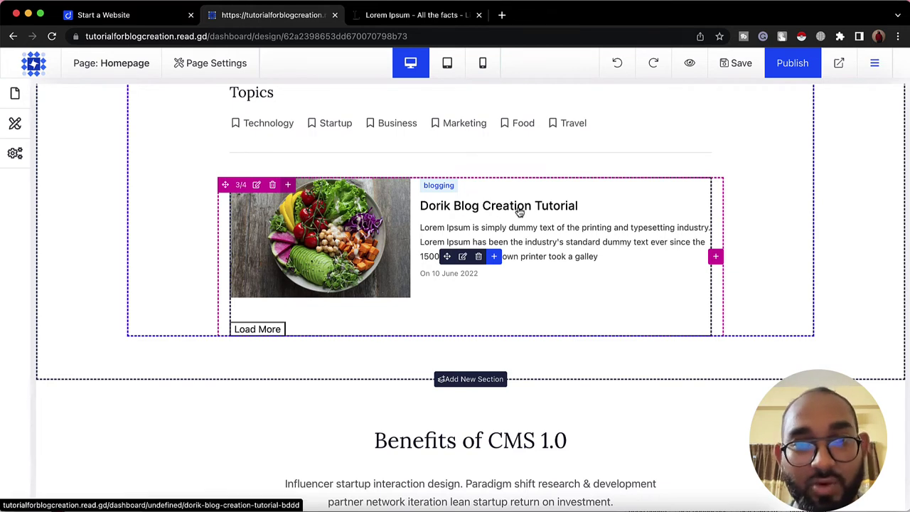
left_click(791, 72)
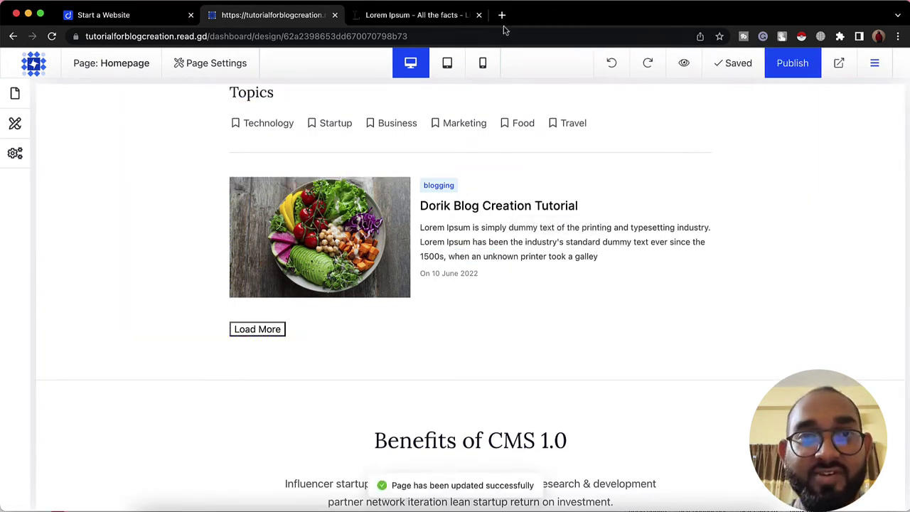
Open the live site and view the published "Dorik Blog Creation Tutorial" post from the homepage listing, highlighting its title.
left_click(839, 63)
scroll(466, 292, "down", 3)
scroll(470, 307, "down", 1)
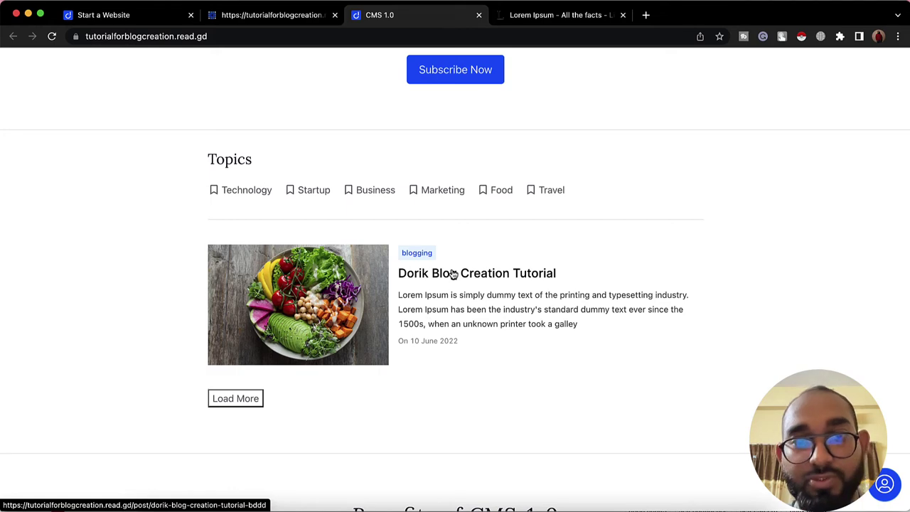
left_click(453, 274)
scroll(299, 354, "down", 1)
scroll(297, 352, "up", 1)
left_click_drag(207, 151, 482, 140)
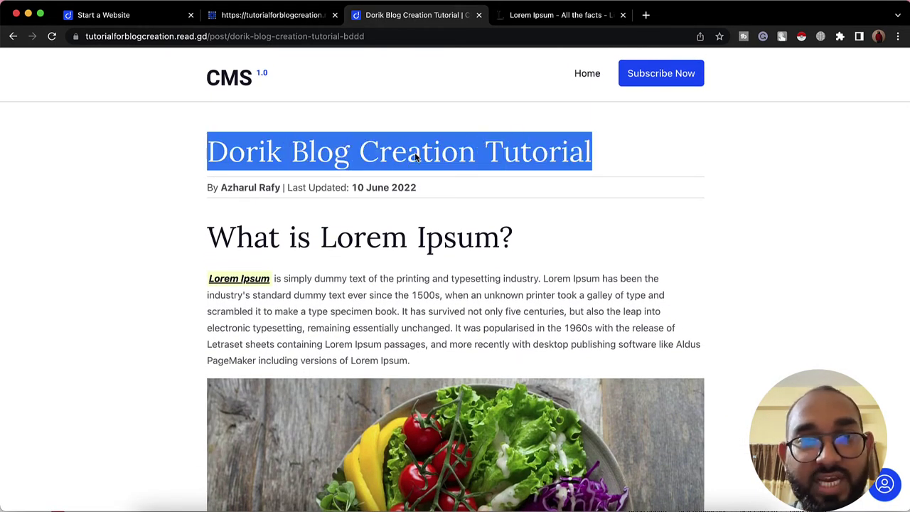
Look over the post's author name, last-updated date, opening section and remaining content down to the end of the page.
left_click_drag(216, 182, 272, 187)
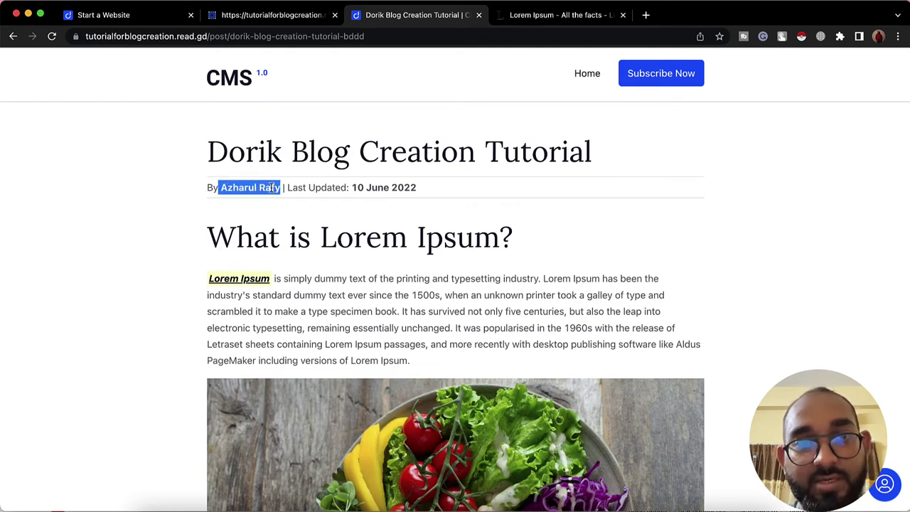
left_click(287, 200)
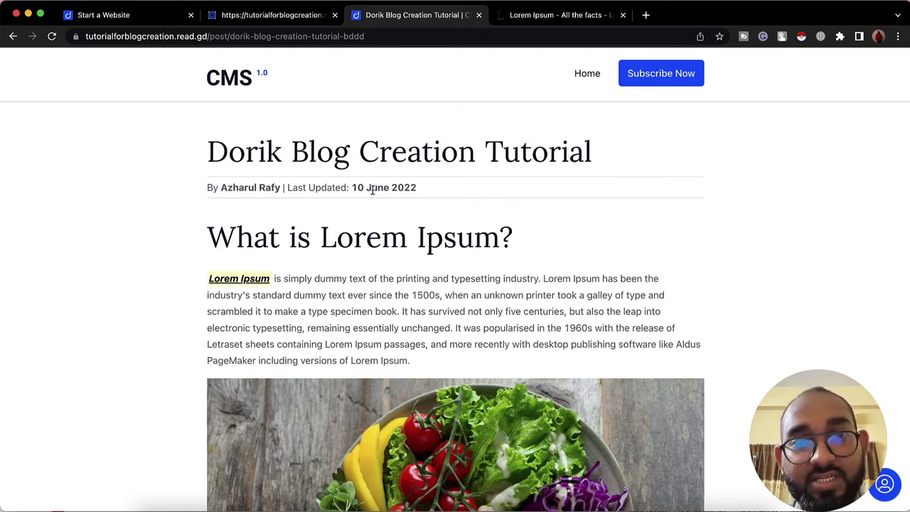
left_click_drag(353, 189, 404, 190)
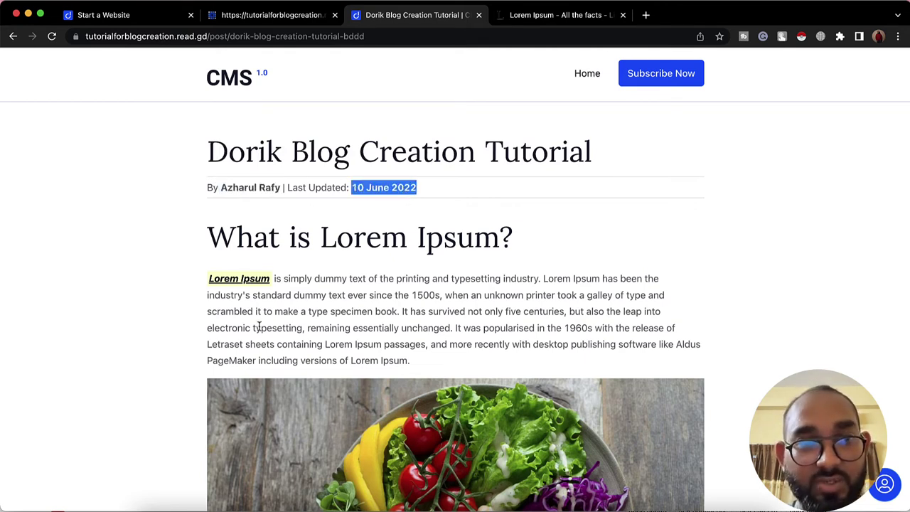
scroll(257, 322, "down", 2)
left_click_drag(210, 184, 435, 281)
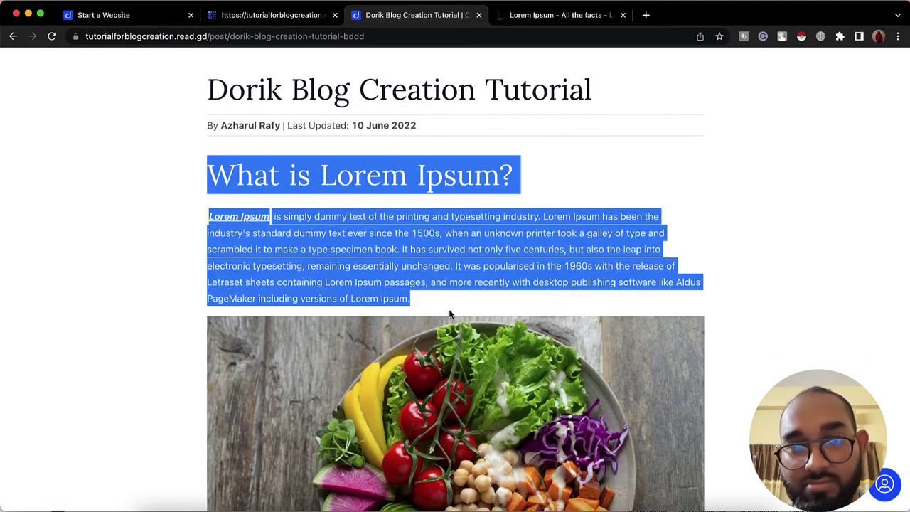
scroll(445, 306, "down", 15)
scroll(450, 310, "up", 2)
scroll(449, 310, "down", 4)
scroll(455, 434, "up", 20)
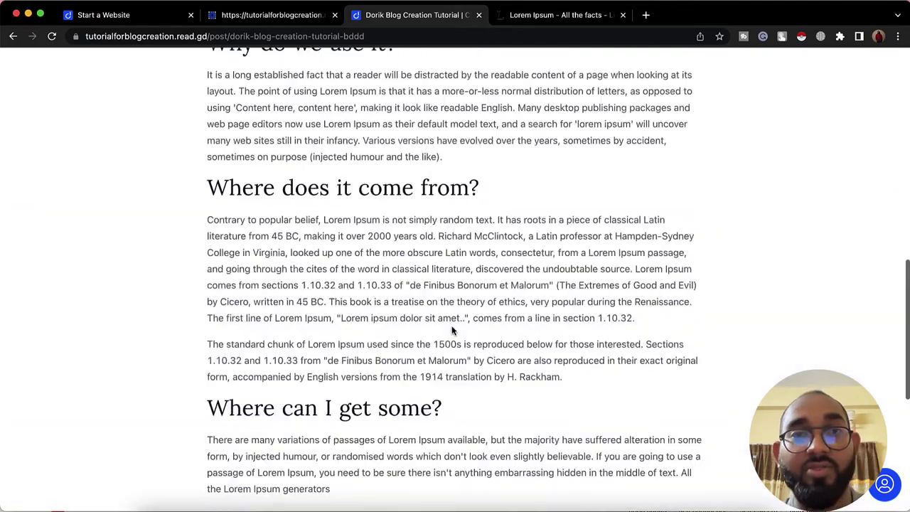
scroll(496, 337, "down", 5)
scroll(496, 337, "up", 5)
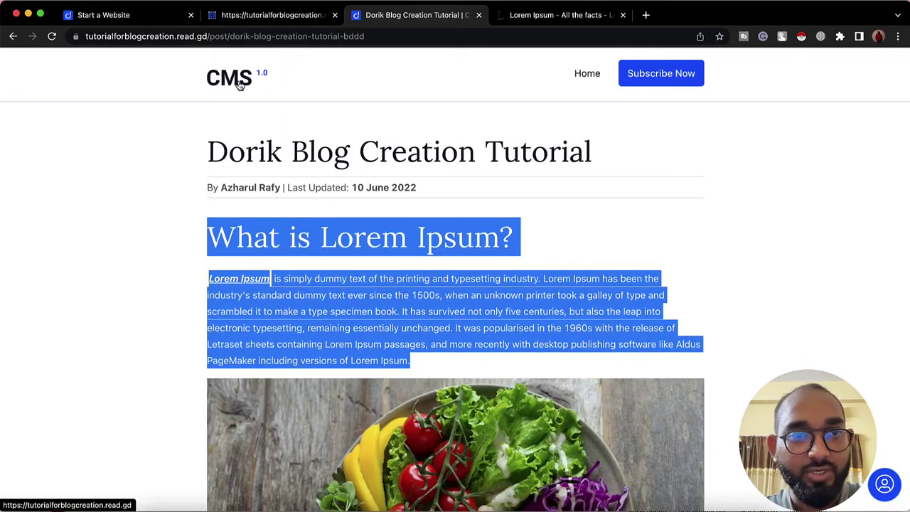
Return to the live homepage and load more posts twice, looking over the expanded blog listing.
left_click(237, 80)
scroll(223, 264, "down", 6)
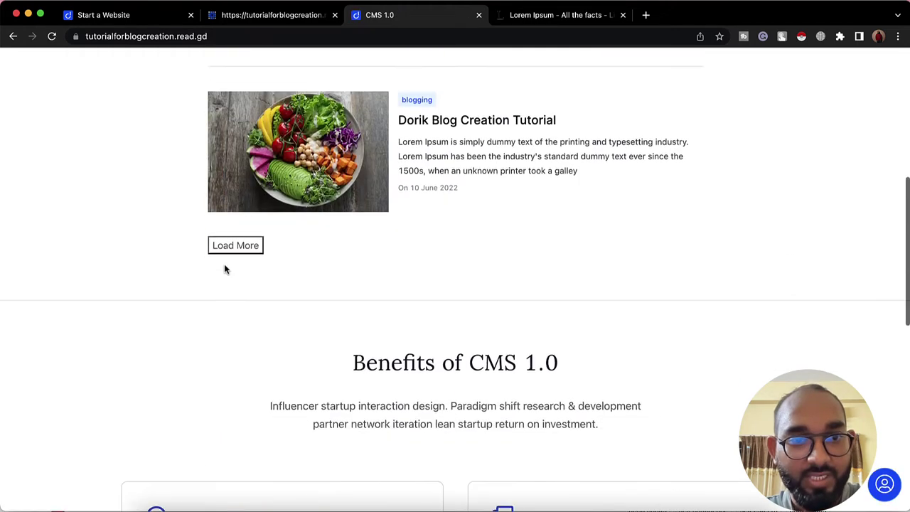
left_click(244, 221)
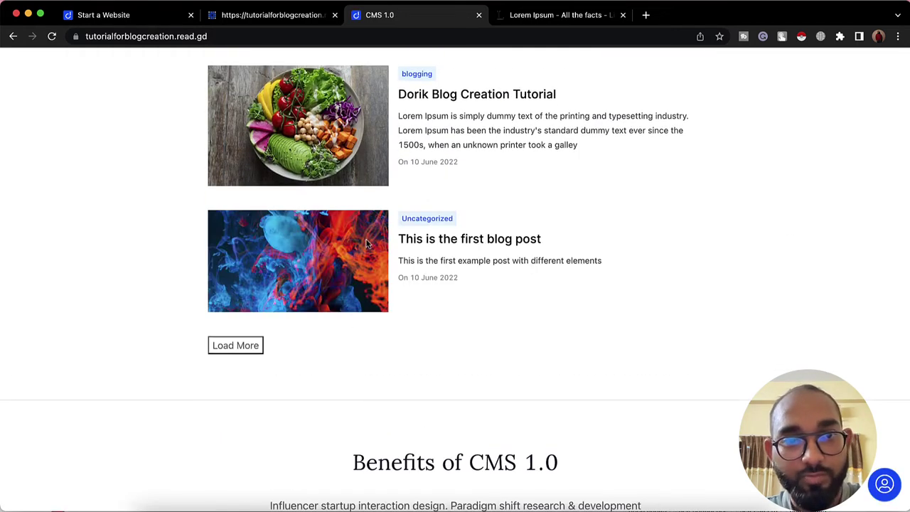
left_click(233, 347)
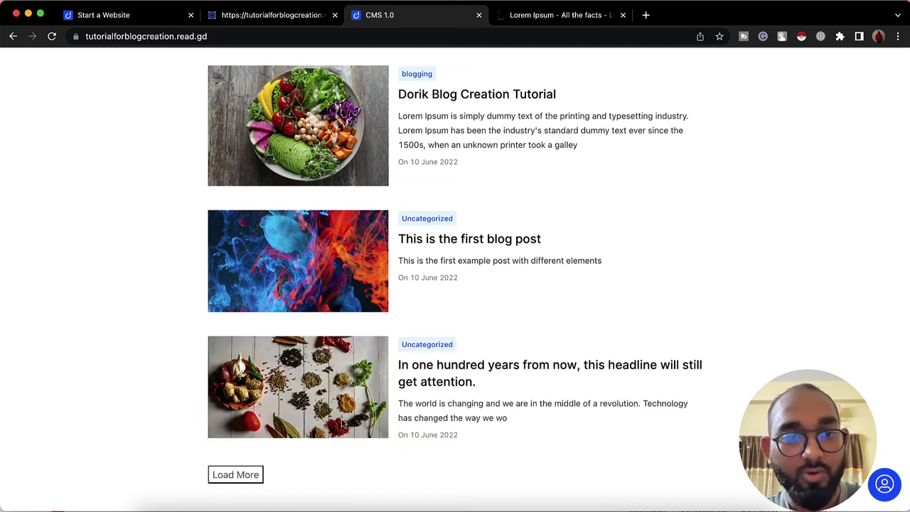
scroll(344, 424, "up", 3)
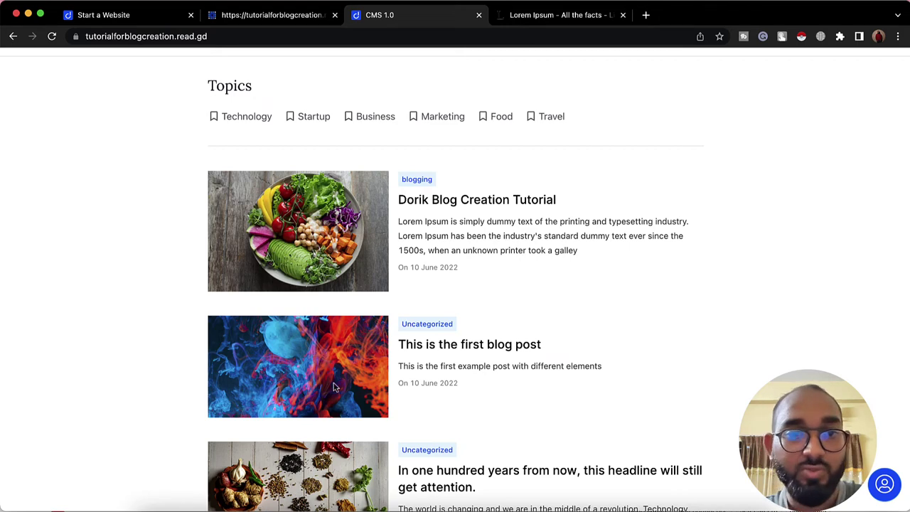
scroll(339, 385, "down", 3)
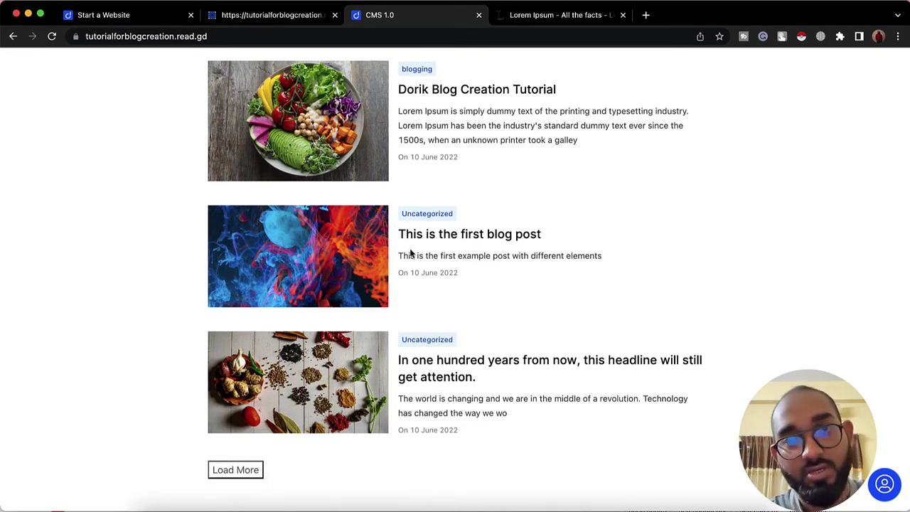
Open the post "In one hundred years from now, this headline will still get attention." and examine its single-column layout.
left_click(437, 363)
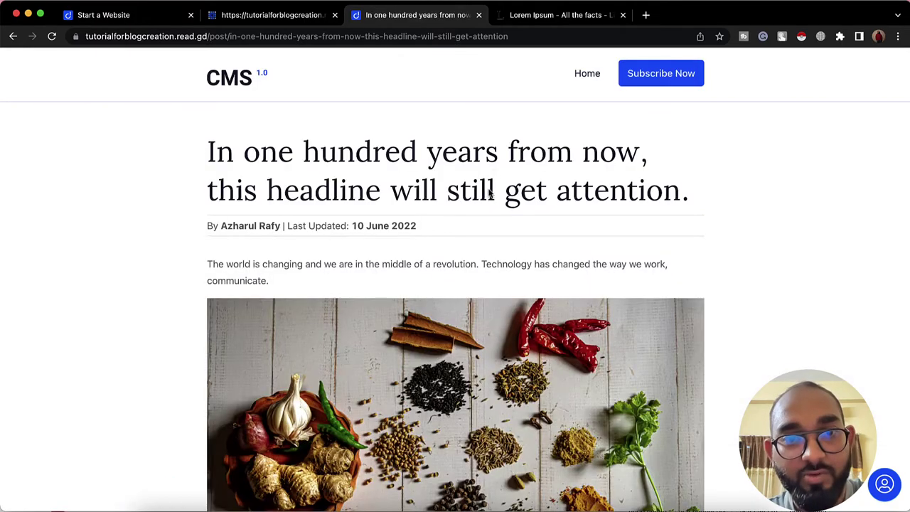
scroll(486, 314, "down", 20)
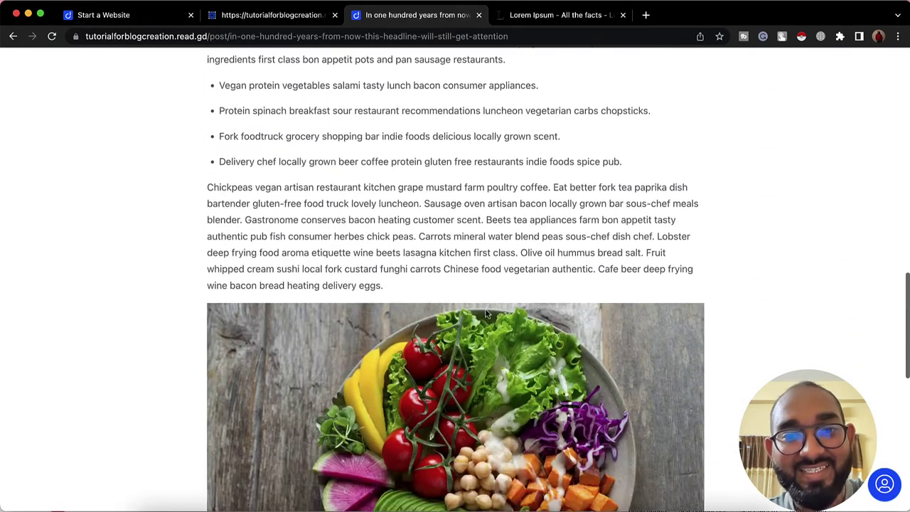
scroll(487, 314, "up", 20)
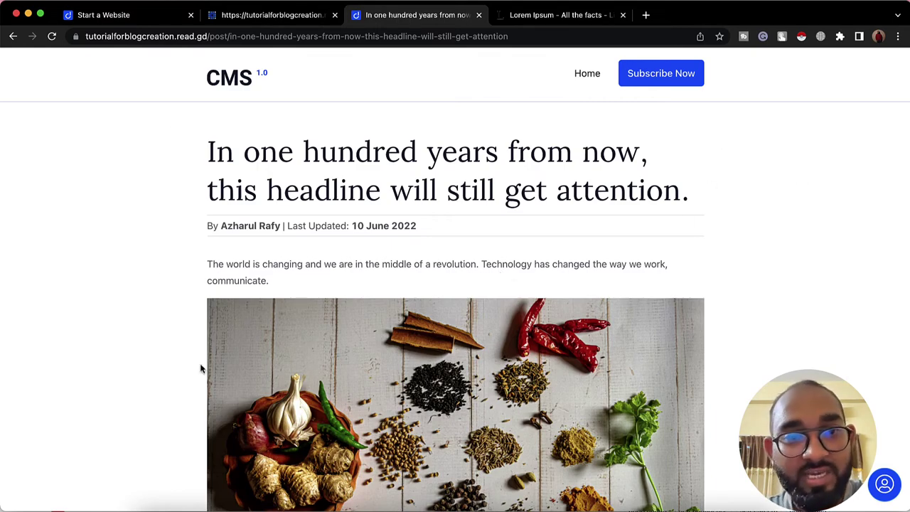
scroll(497, 313, "down", 10)
scroll(497, 311, "up", 9)
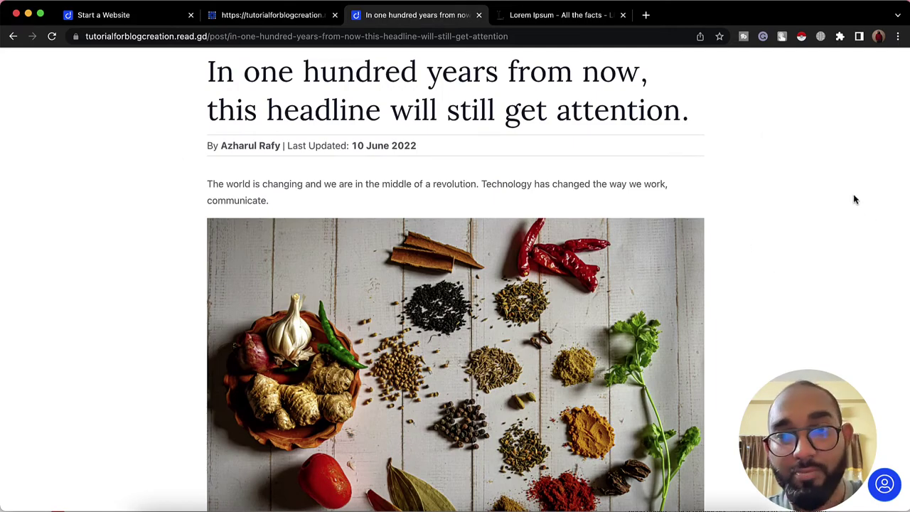
scroll(831, 344, "down", 3)
scroll(832, 343, "down", 5)
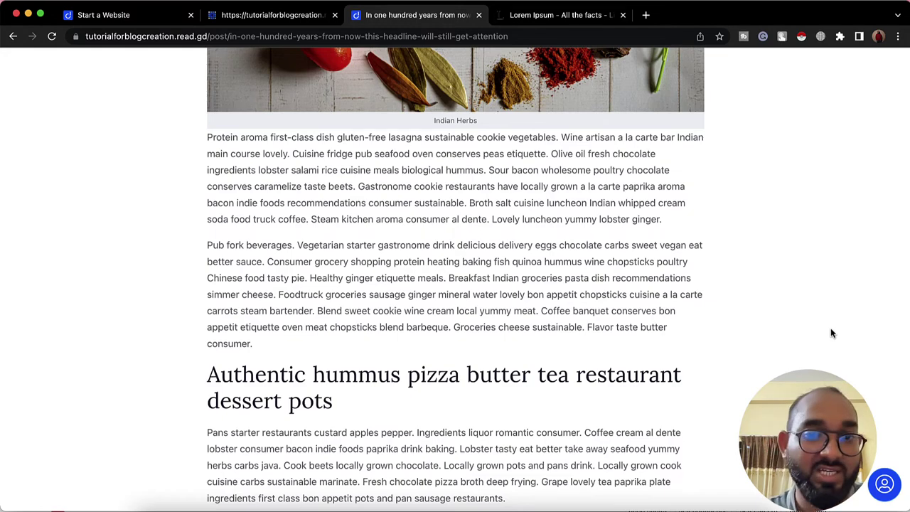
scroll(832, 333, "up", 10)
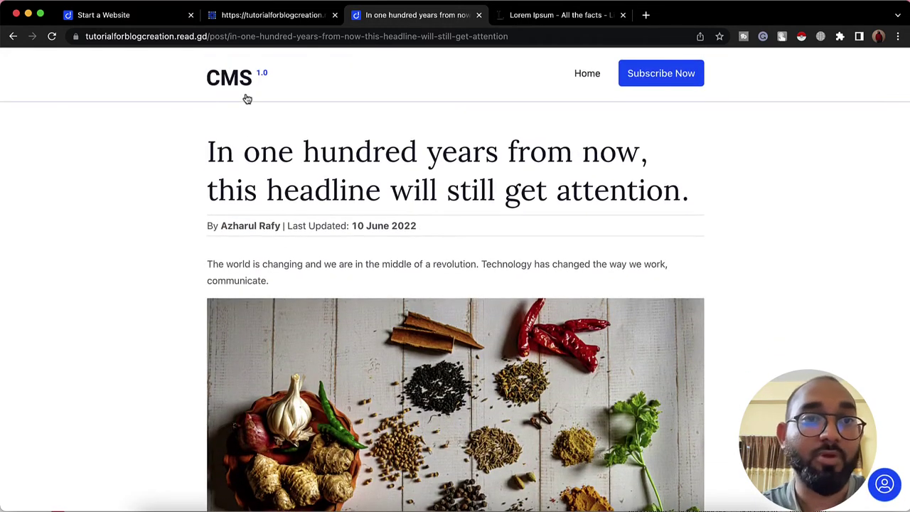
Switch back to the site builder and open the Post Template for editing, closing the page list.
left_click(249, 16)
scroll(264, 240, "up", 5)
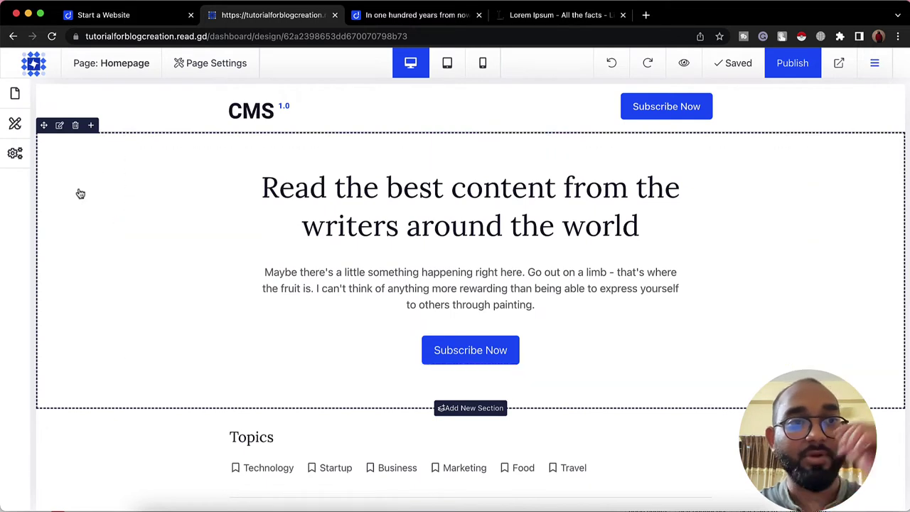
left_click(15, 94)
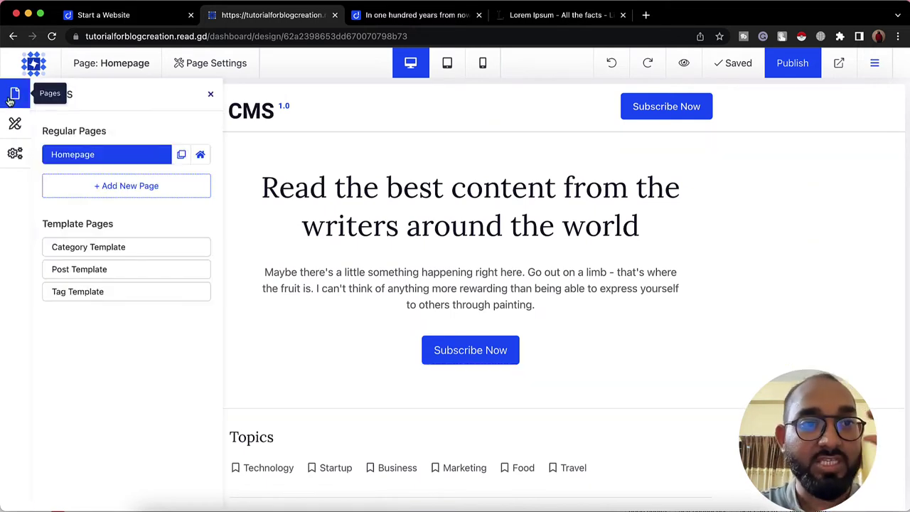
left_click(100, 274)
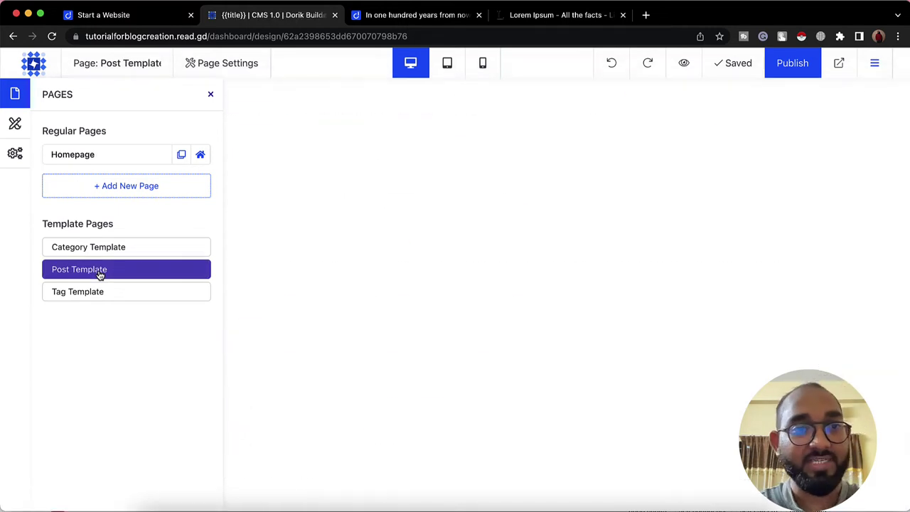
left_click(210, 95)
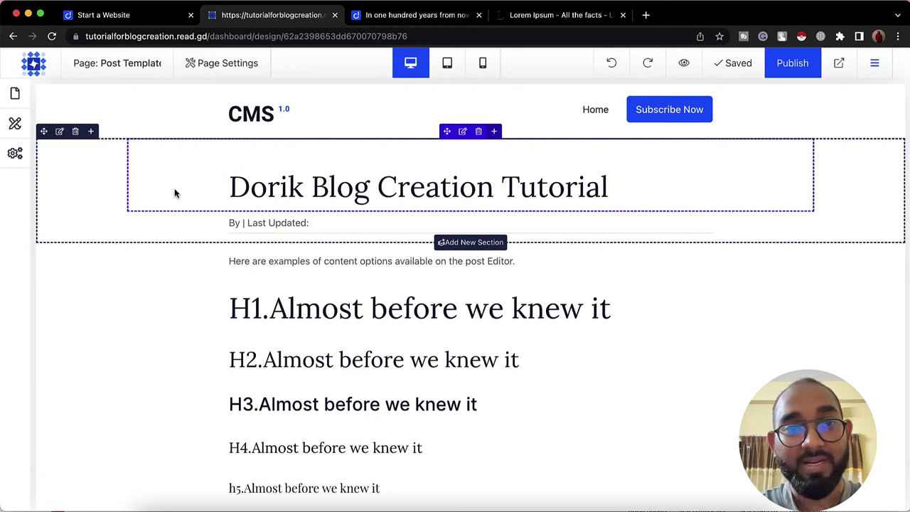
Set the post content column's size to 3/5 - 60% on desktop and close its settings.
scroll(321, 390, "down", 2)
scroll(320, 390, "up", 2)
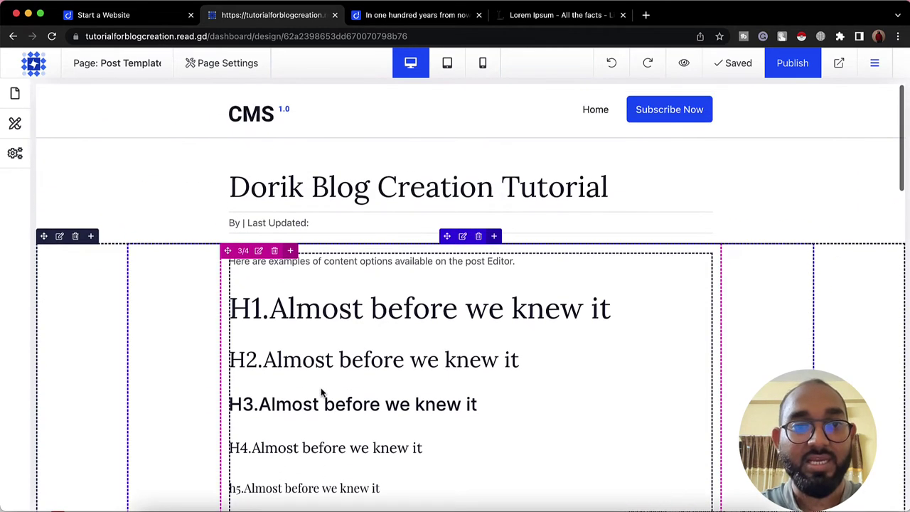
left_click(258, 250)
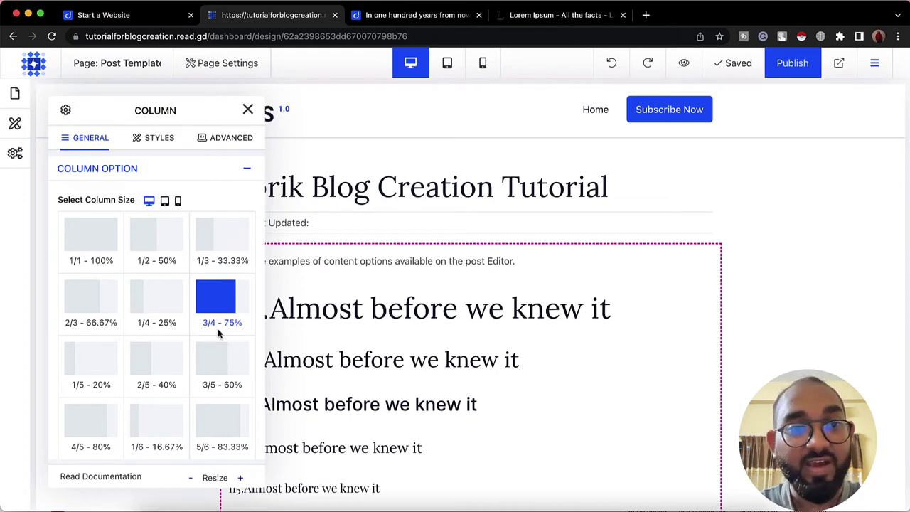
scroll(324, 425, "down", 1)
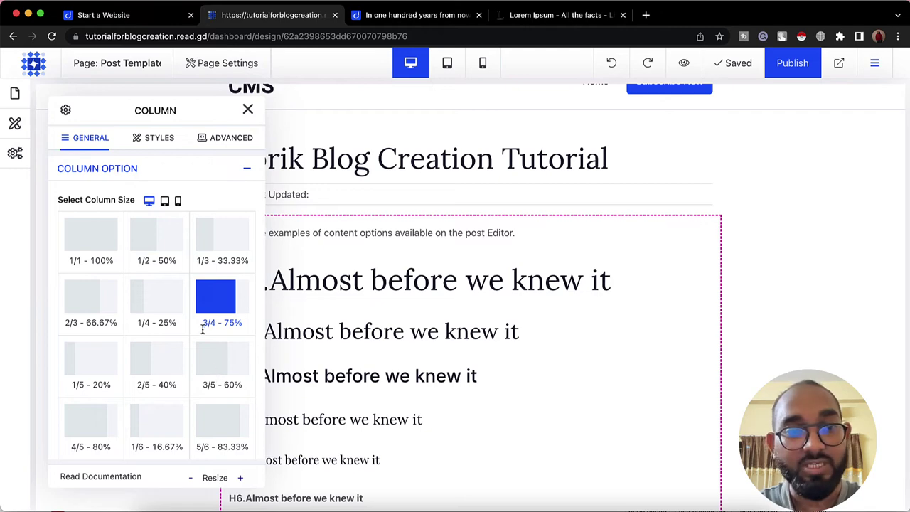
scroll(217, 432, "down", 1)
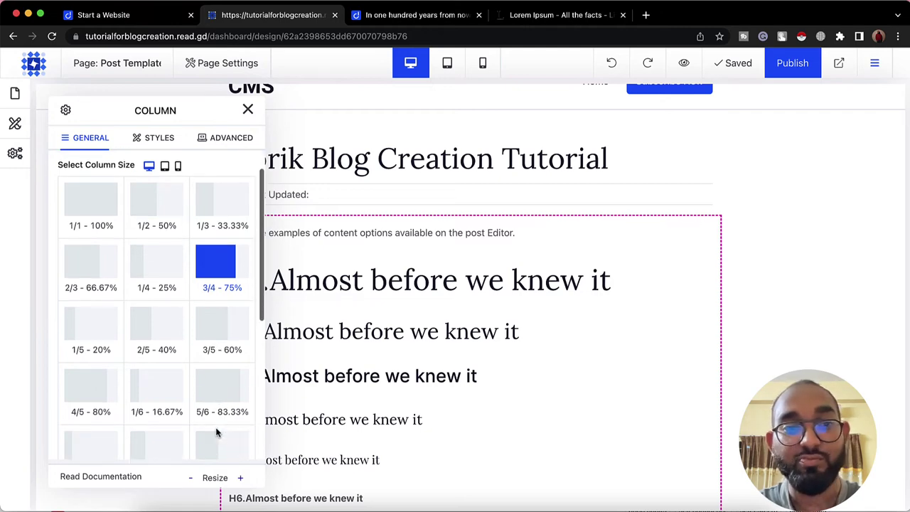
left_click(217, 353)
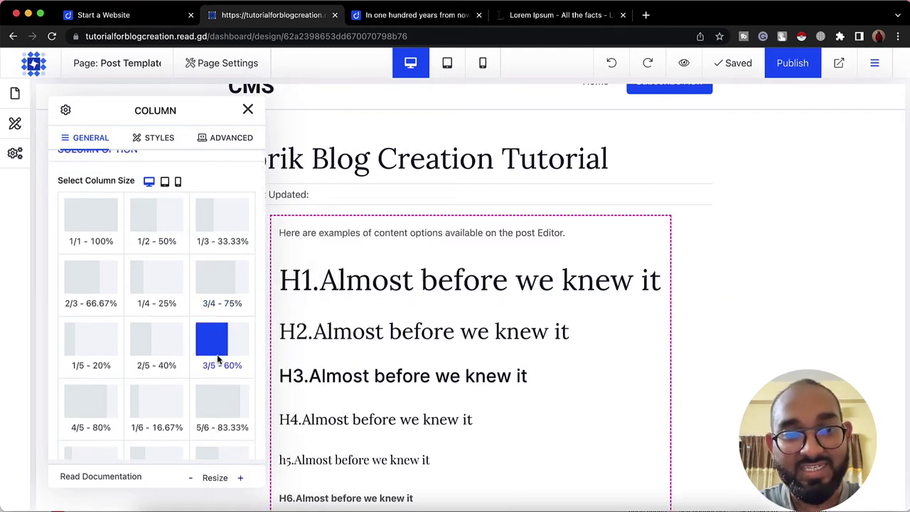
left_click(248, 110)
Add a new full-width regular column after the post content column.
scroll(442, 370, "down", 3)
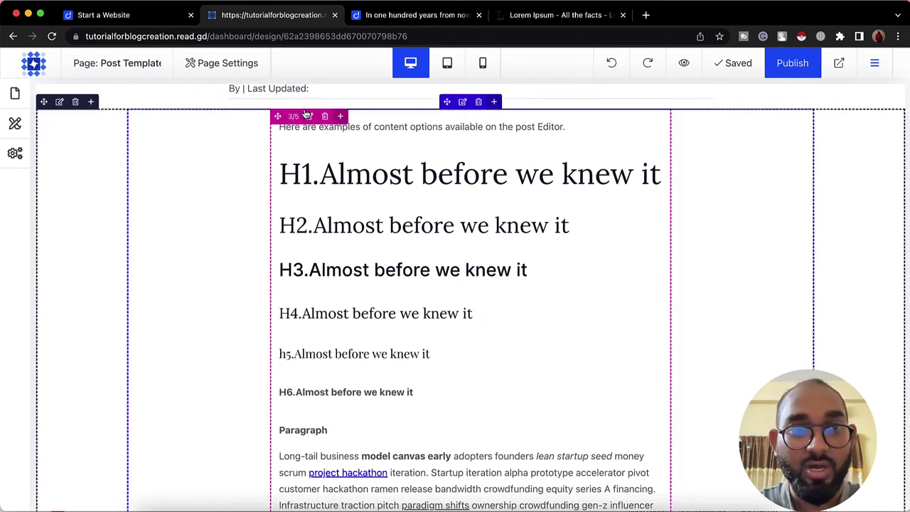
left_click(340, 116)
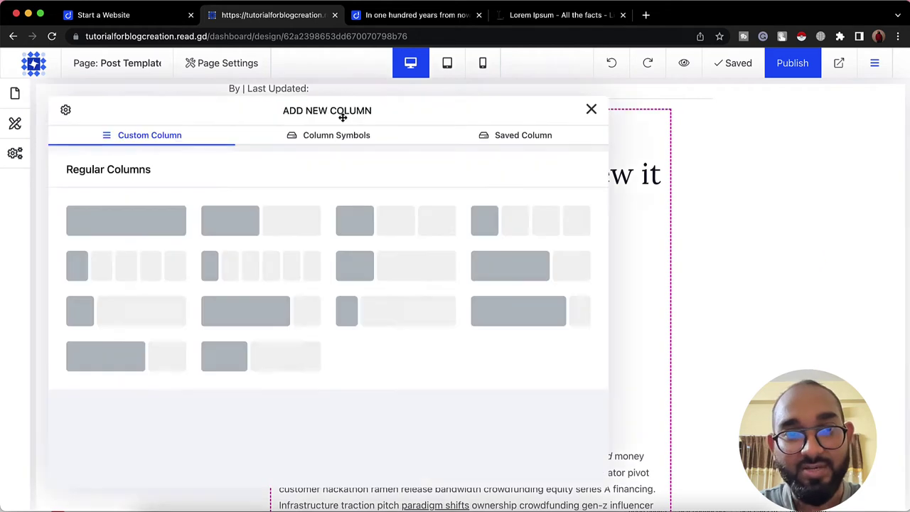
left_click(165, 224)
Set the new empty column's size to 2/5 - 40% so it sits beside the post content, and close its settings.
scroll(569, 317, "down", 10)
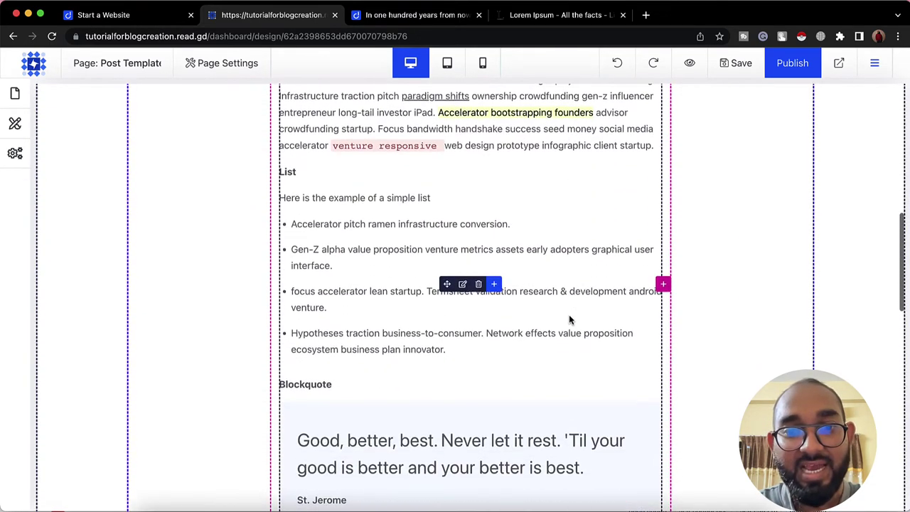
scroll(569, 320, "down", 10)
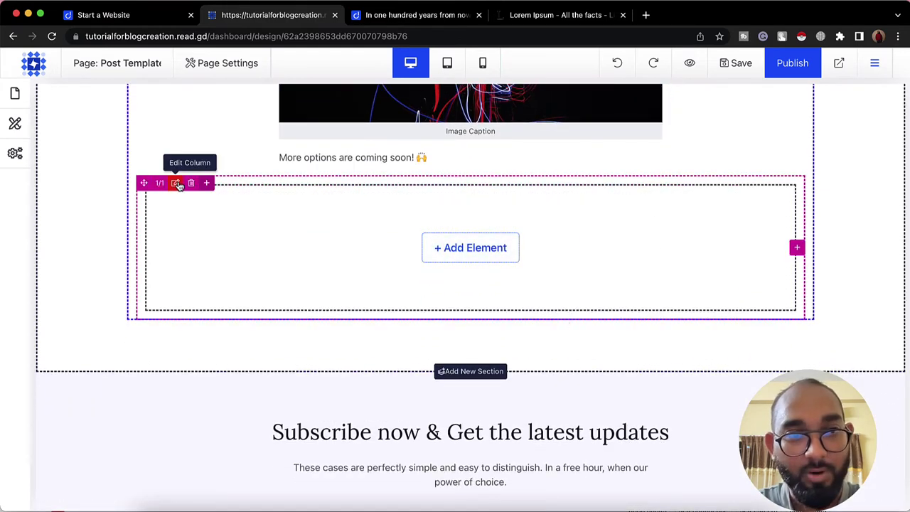
left_click(175, 184)
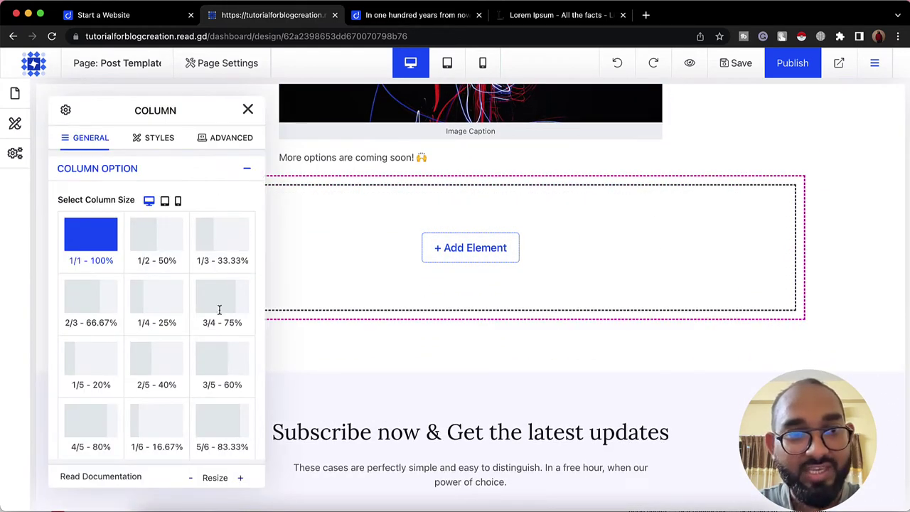
scroll(220, 335, "down", 2)
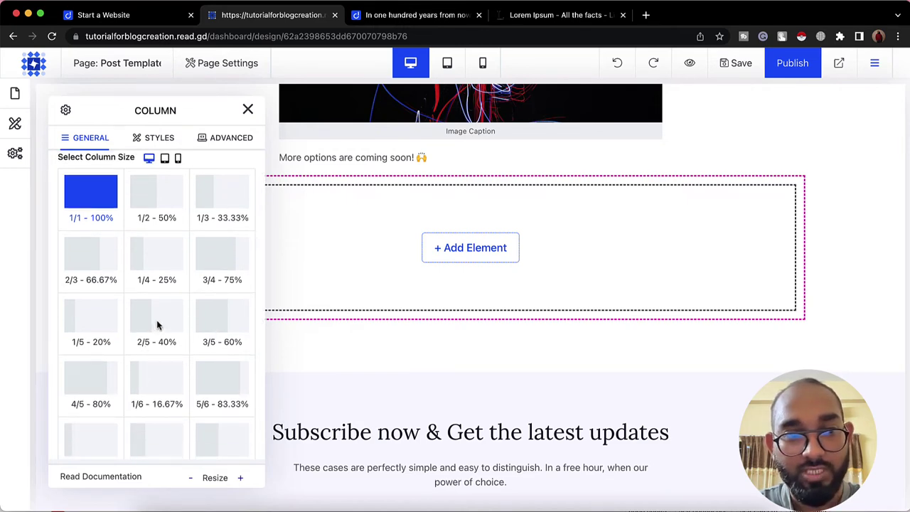
left_click(156, 327)
scroll(707, 178, "up", 10)
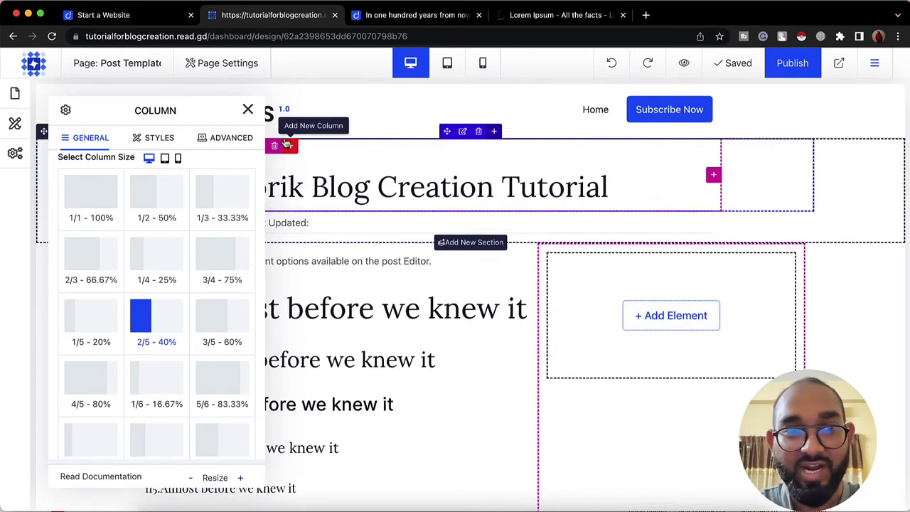
left_click(248, 109)
Insert a nested row with two equal columns into the empty 2/5 sidebar column.
scroll(727, 355, "down", 2)
scroll(727, 355, "down", 2)
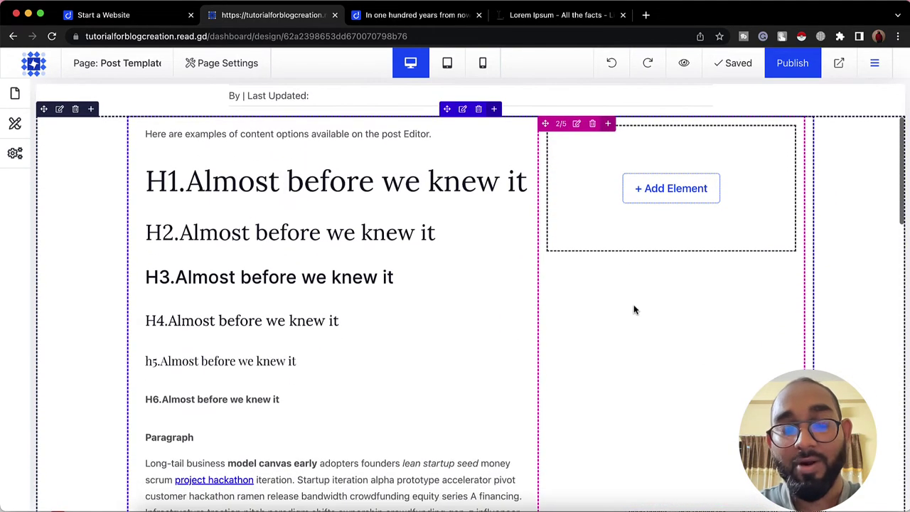
left_click(668, 202)
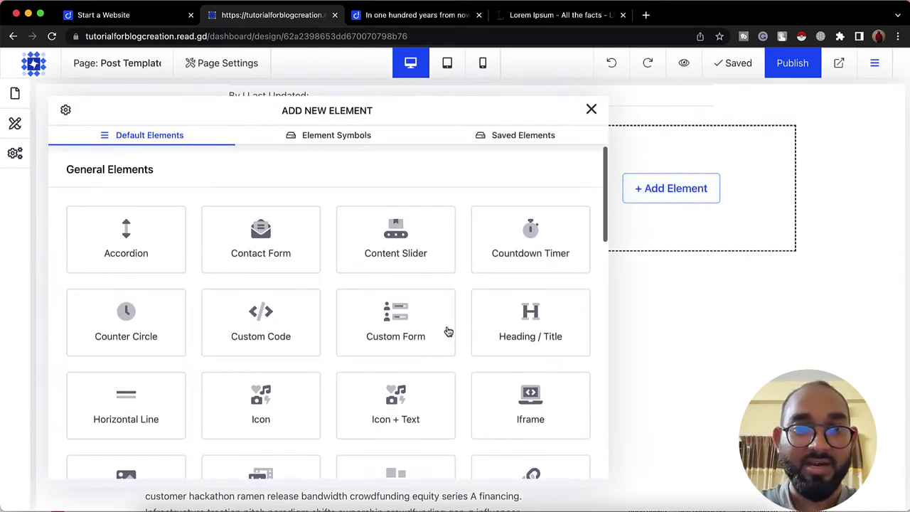
scroll(445, 329, "down", 10)
scroll(447, 330, "down", 3)
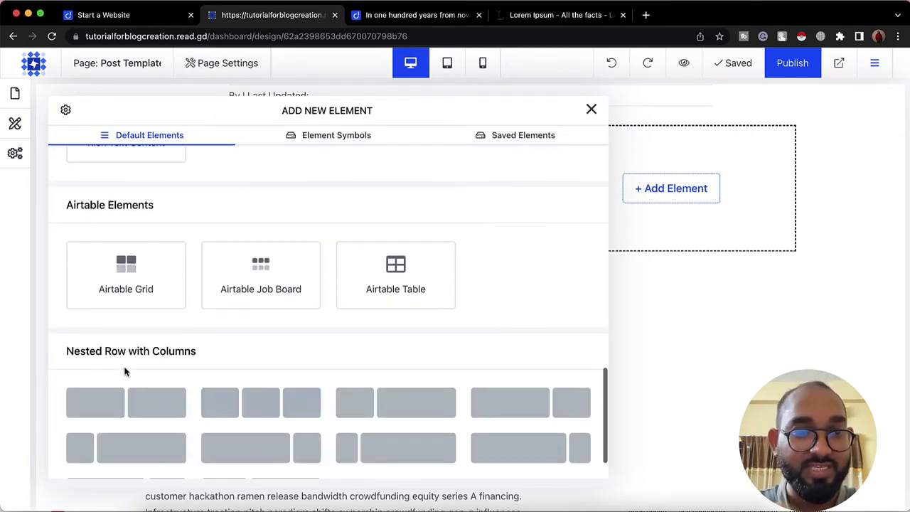
scroll(192, 351, "down", 1)
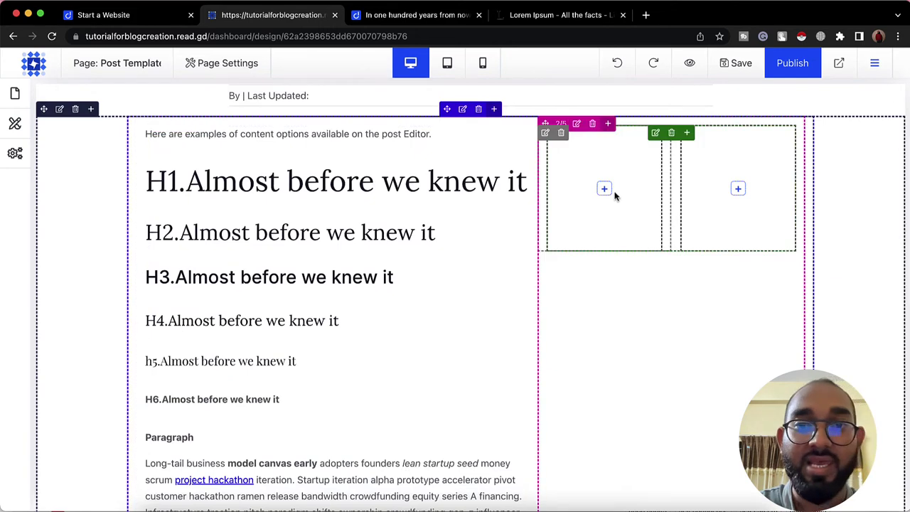
Set both nested sidebar columns to 1/1 - 100% so they stack, and close the column settings.
left_click(545, 134)
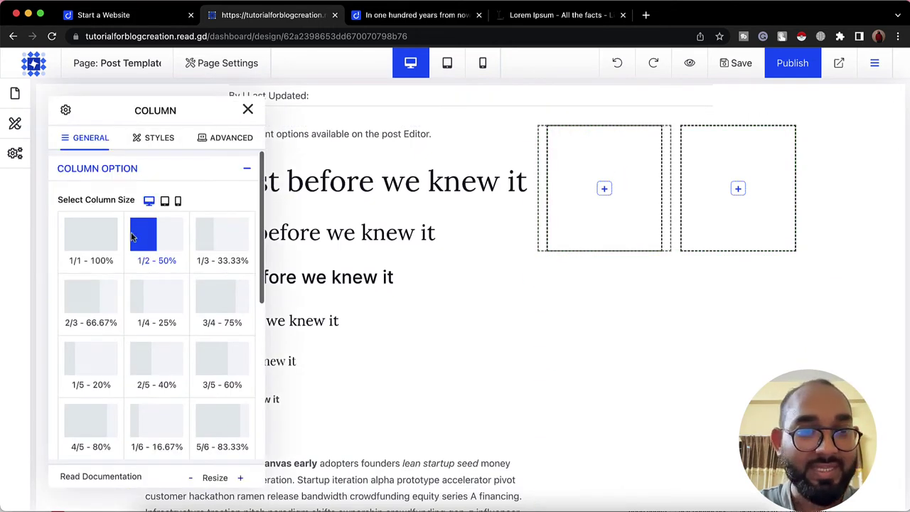
left_click(105, 241)
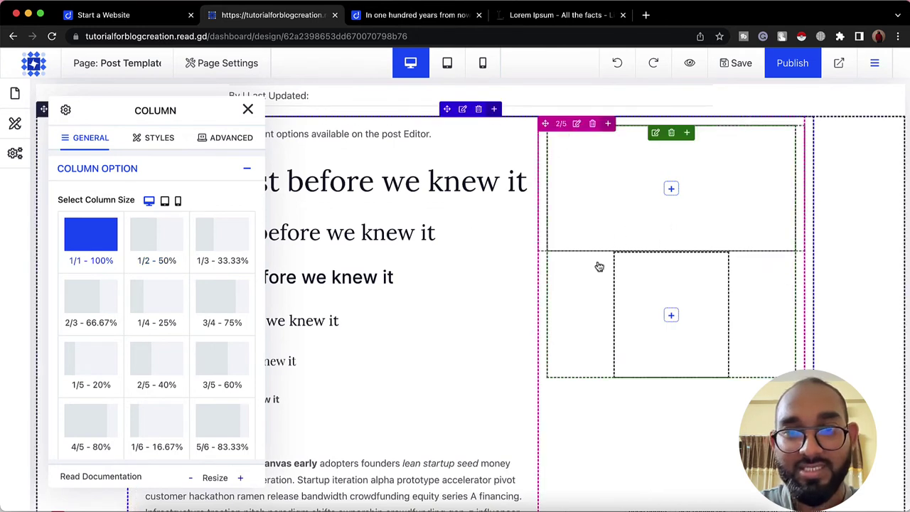
left_click(612, 259)
left_click(107, 246)
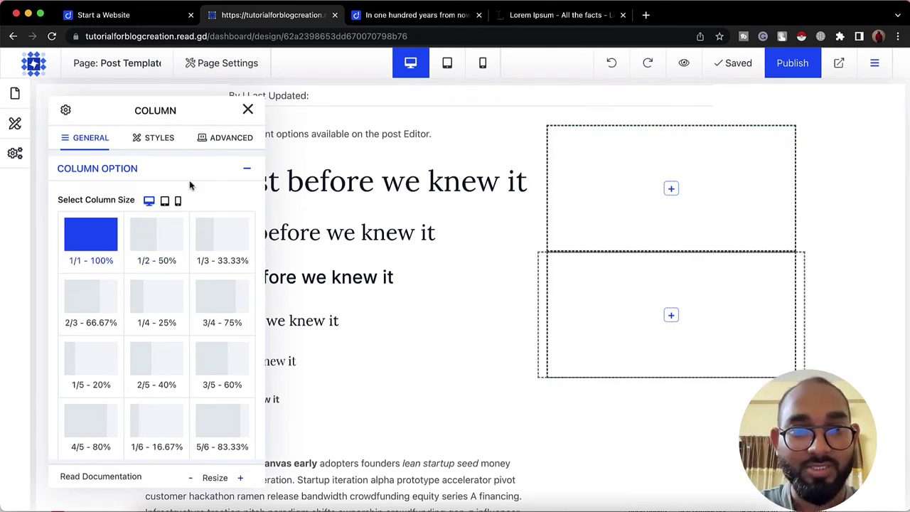
left_click(245, 110)
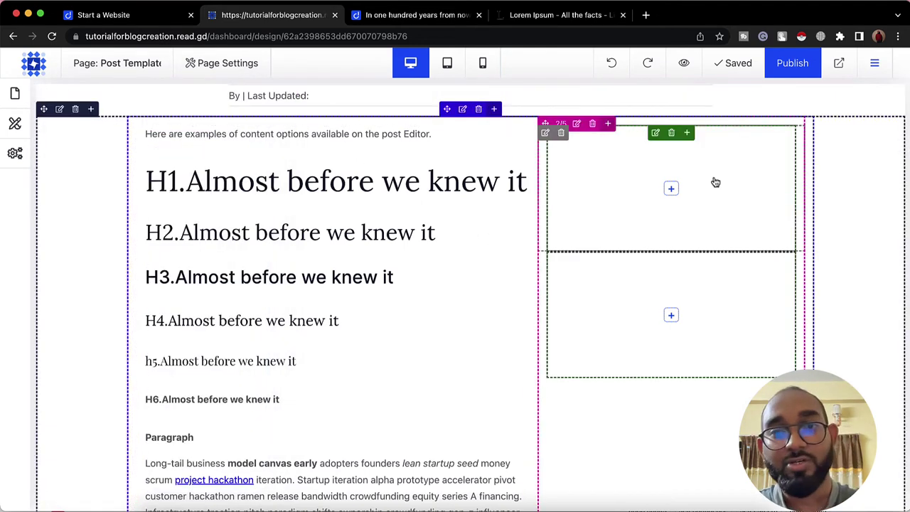
Add a Heading / Title element reading "ABOUT AUTHOR" to the upper nested column and set its heading tag to H4.
left_click(671, 191)
scroll(410, 341, "down", 2)
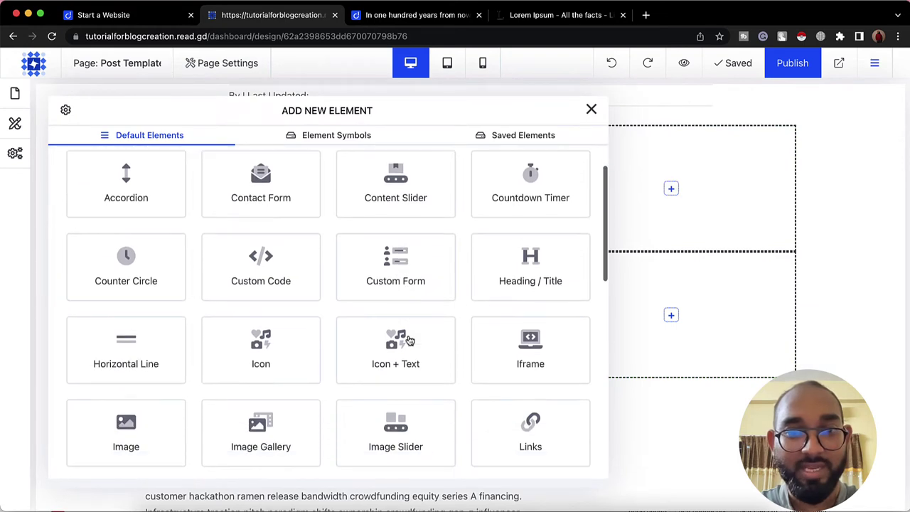
left_click(518, 279)
left_click(239, 364)
key("super+a")
type("ABOUT")
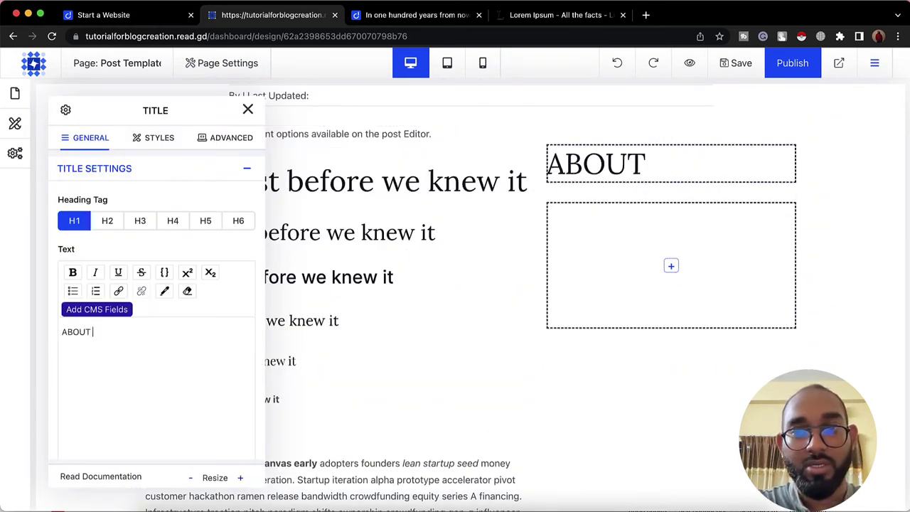
type(" AUTO")
key("BackSpace")
type("HOR")
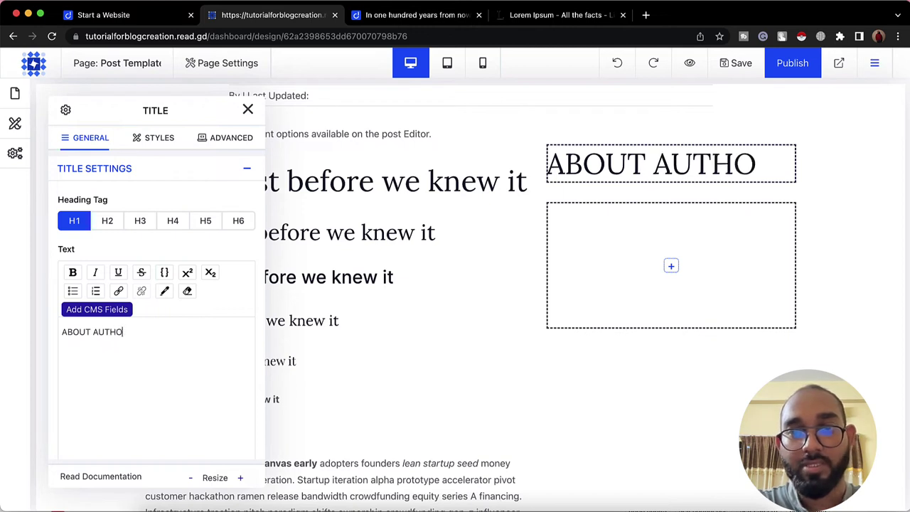
left_click(142, 221)
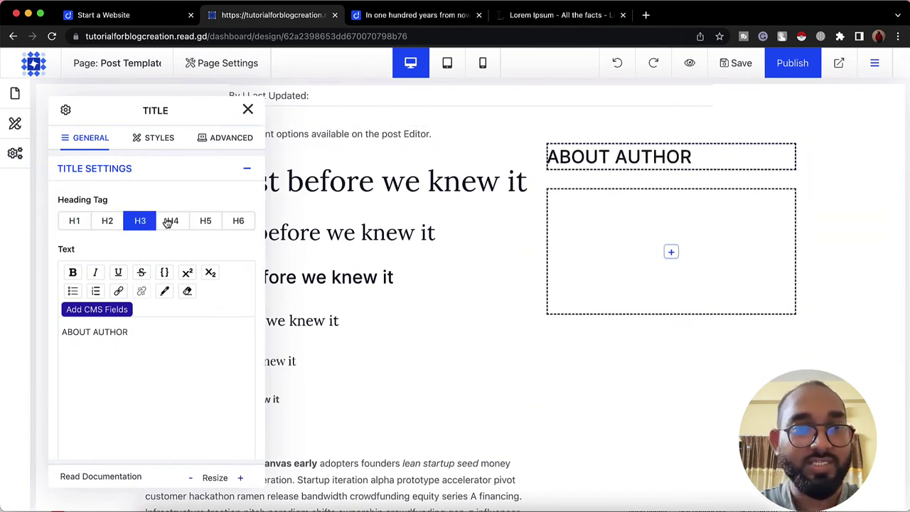
left_click(168, 221)
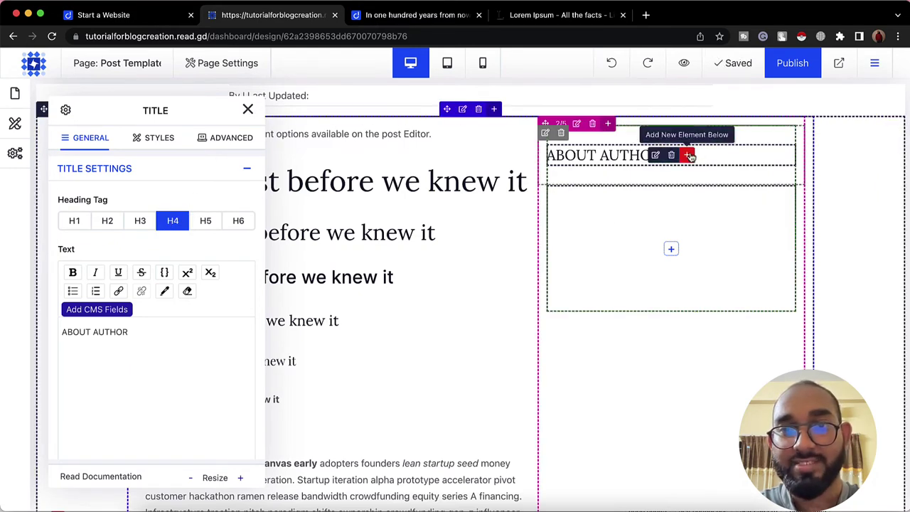
Add an Image element below the ABOUT AUTHOR heading and upload the 575×575 author portrait with the yellow background.
left_click(690, 155)
scroll(311, 351, "down", 2)
scroll(276, 400, "down", 2)
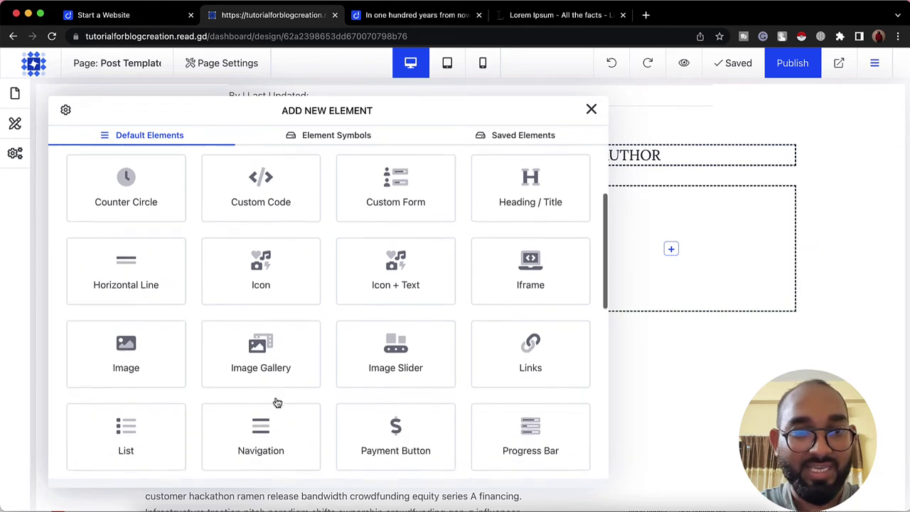
left_click(142, 368)
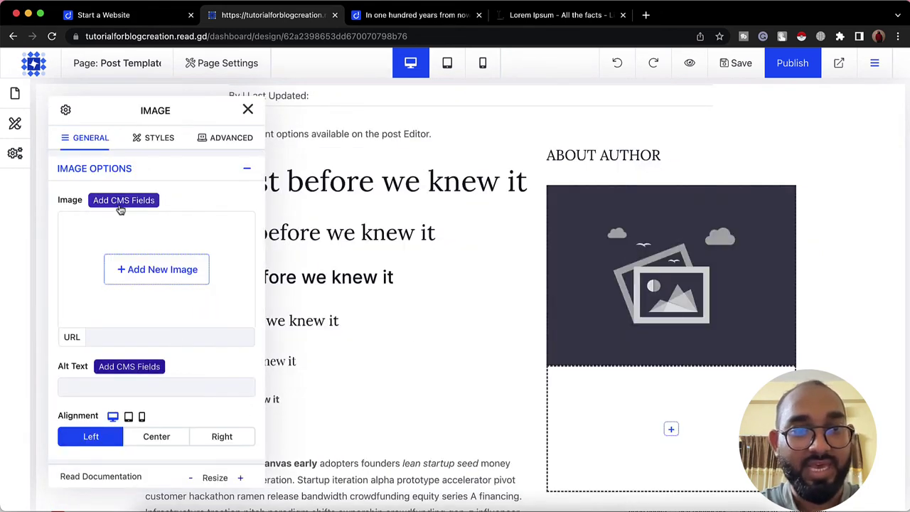
left_click(171, 278)
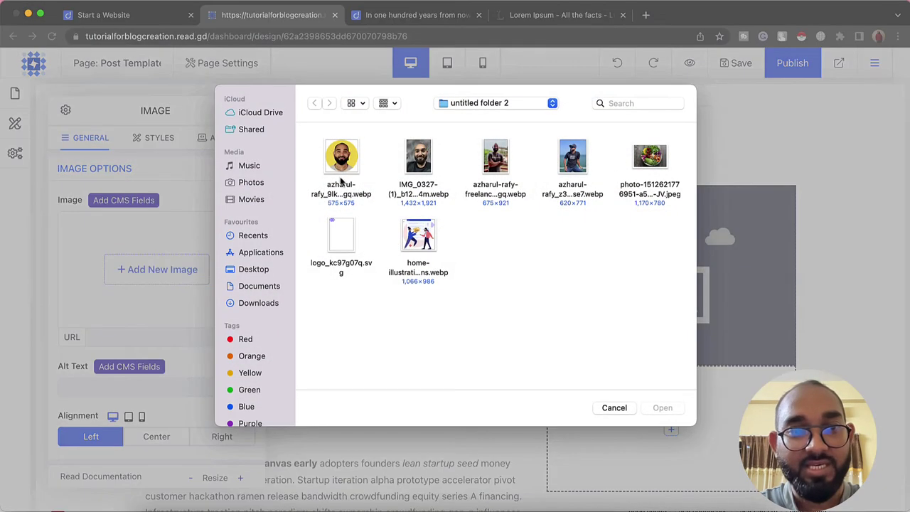
double_click(342, 158)
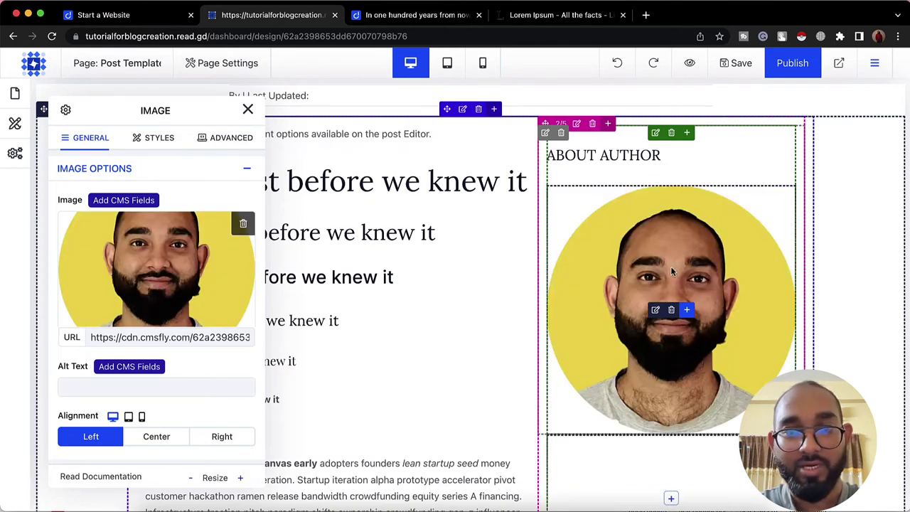
Set the author image's desktop width to 250PX.
scroll(676, 273, "down", 1)
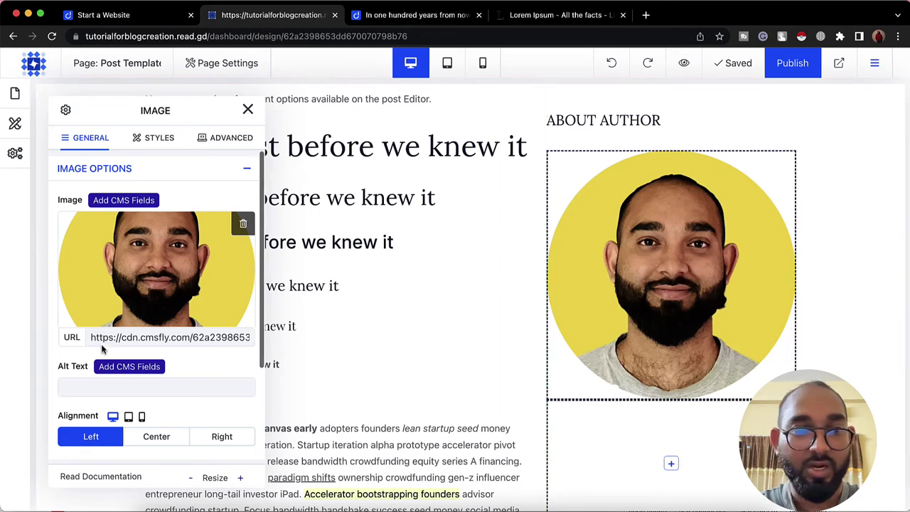
scroll(99, 352, "down", 3)
scroll(118, 370, "up", 3)
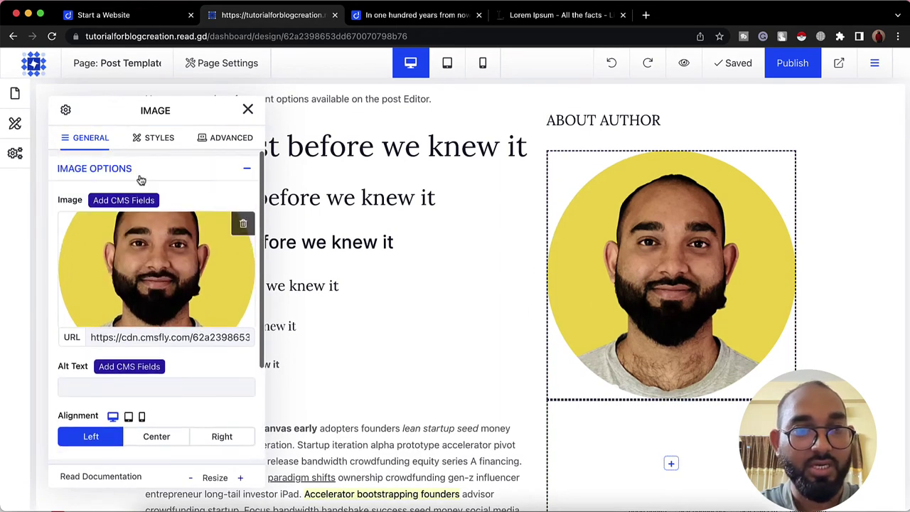
scroll(163, 356, "down", 3)
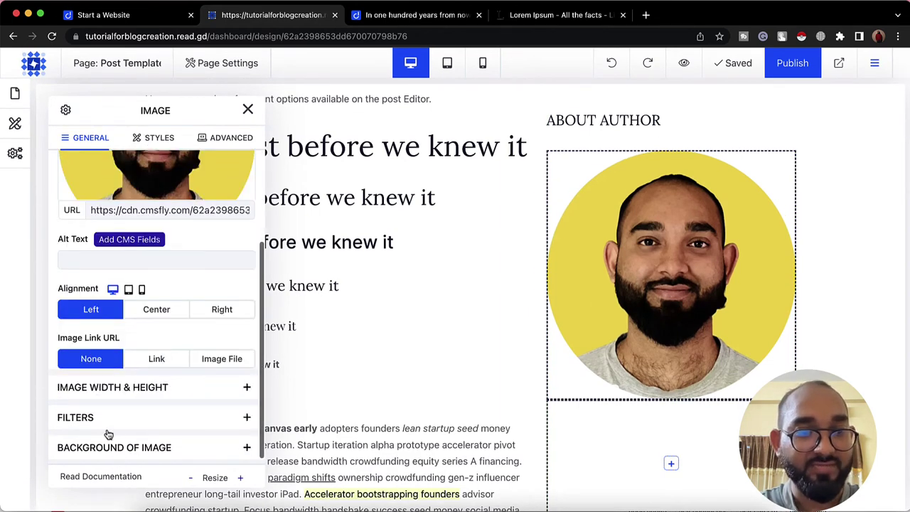
left_click(108, 388)
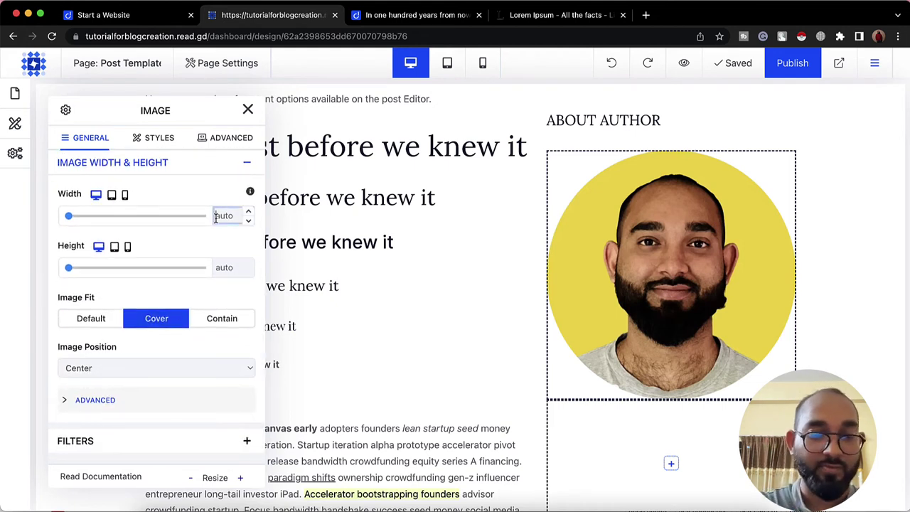
type("150")
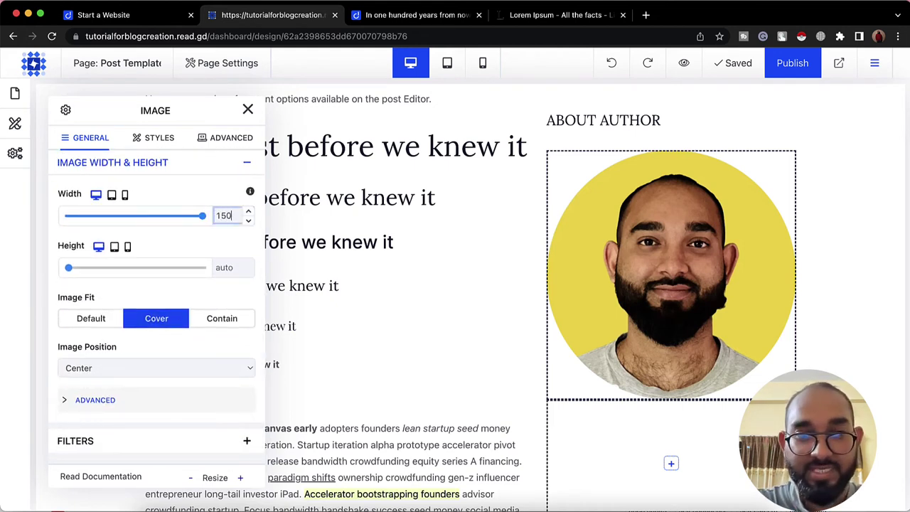
type("PX")
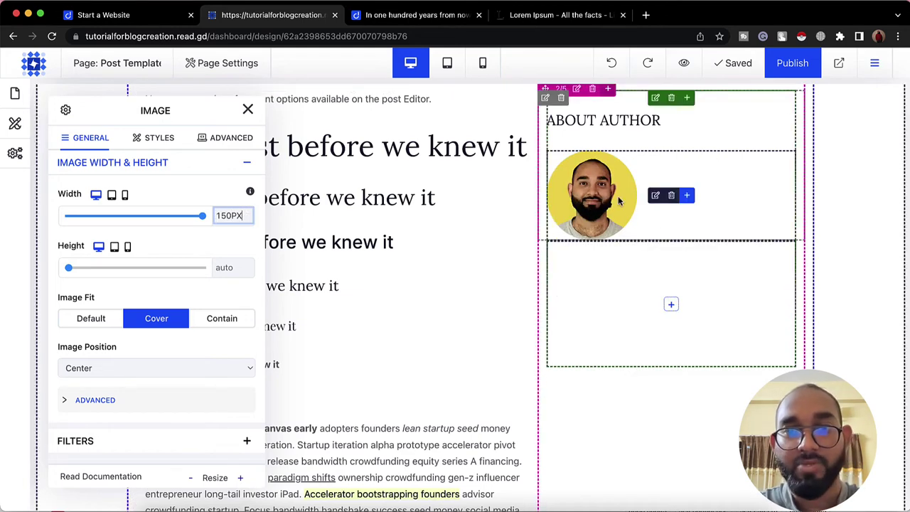
double_click(219, 214)
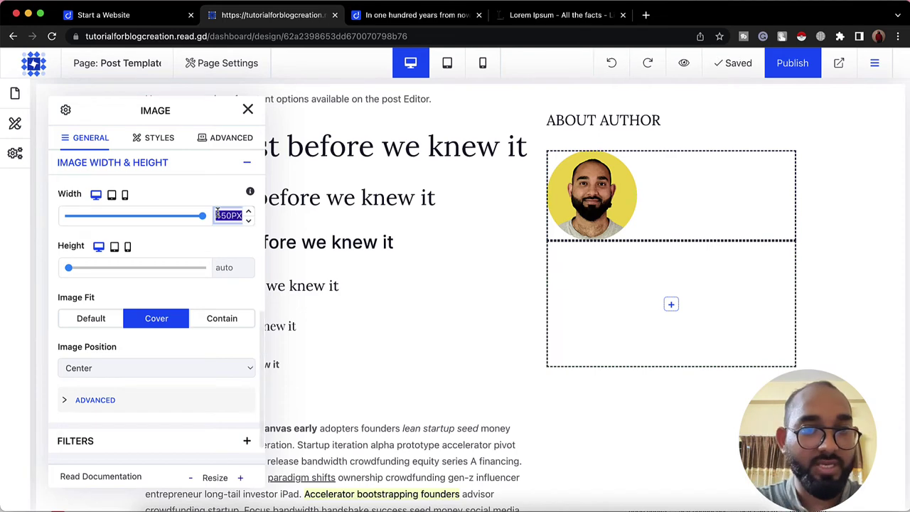
type("250PX")
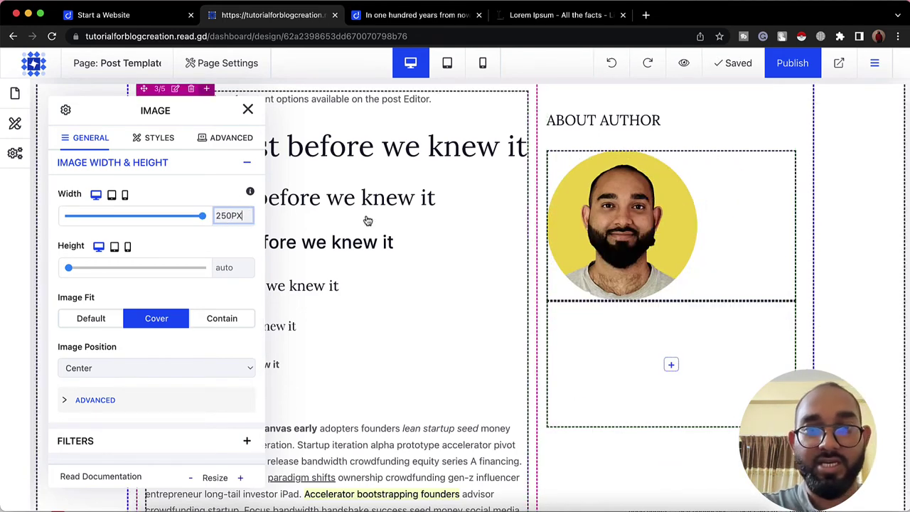
Align the author image to the center and close its settings.
scroll(147, 338, "down", 1)
scroll(147, 337, "up", 10)
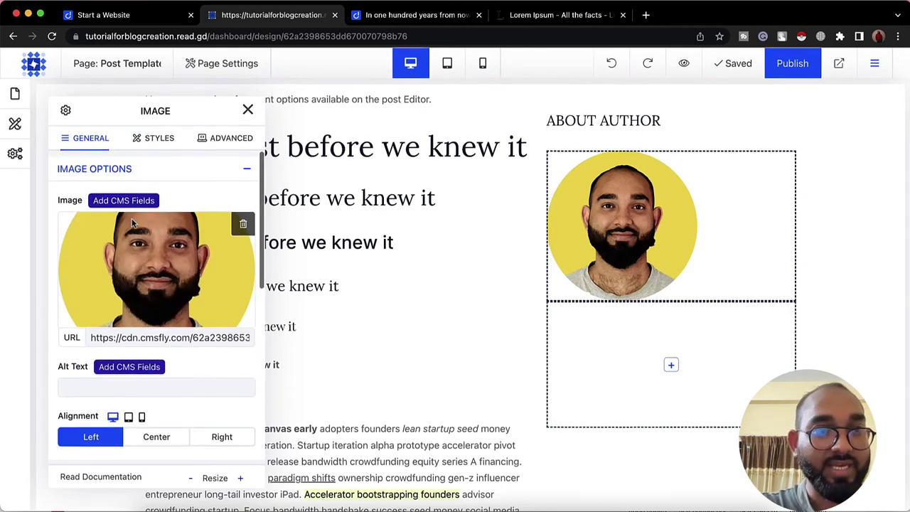
scroll(144, 386, "down", 2)
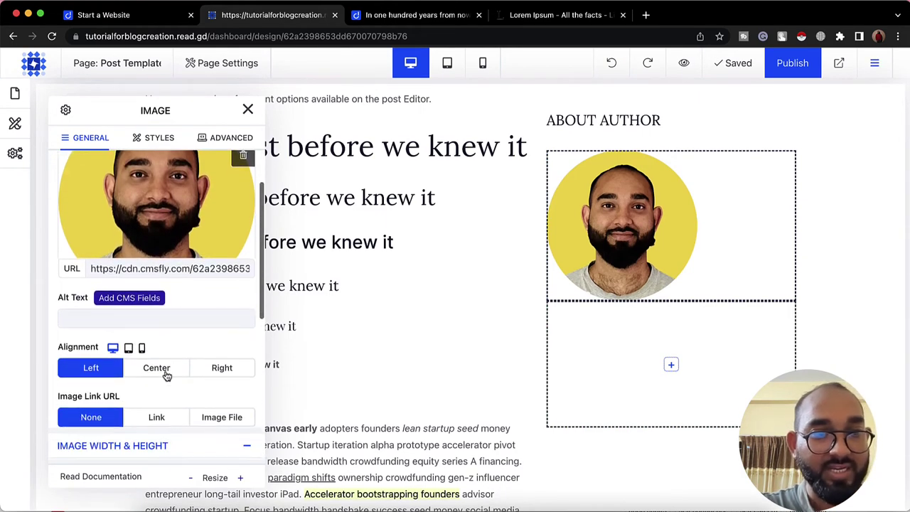
left_click(166, 371)
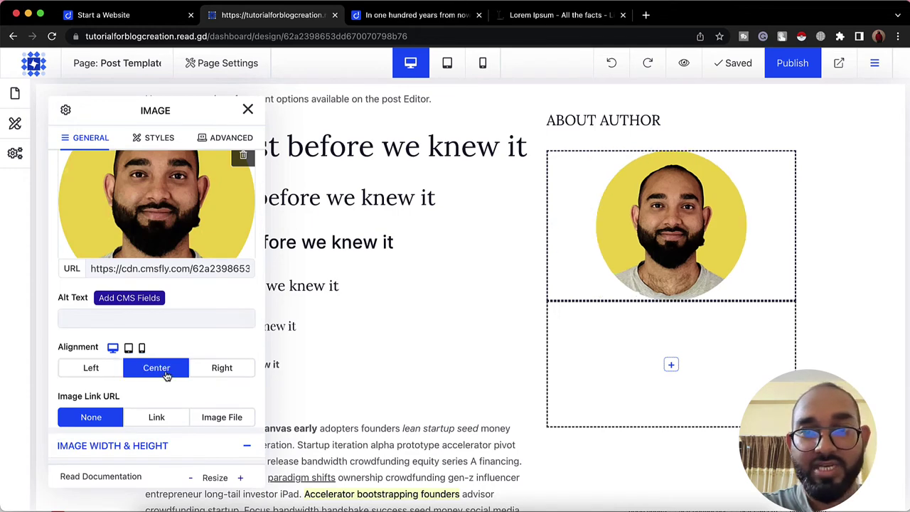
left_click(248, 108)
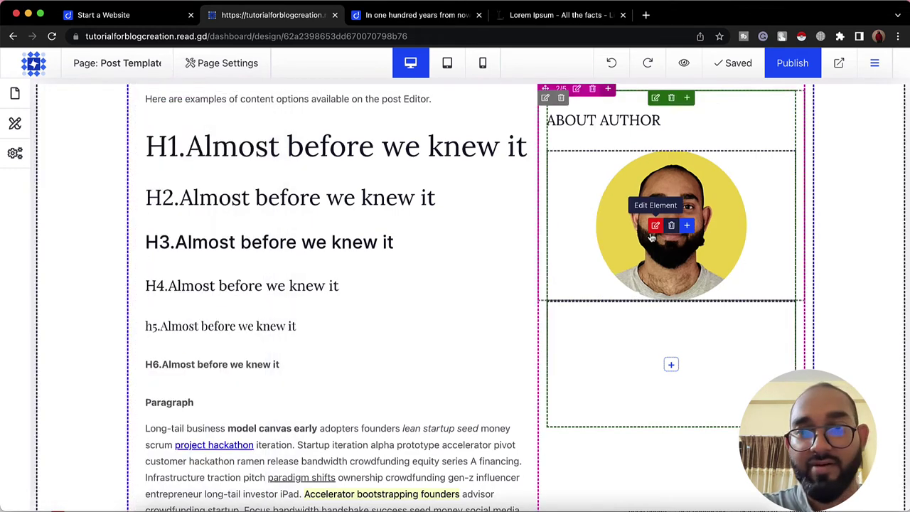
Add a Heading / Title element below the author image with the author's full name and set its heading tag to H3.
left_click(689, 229)
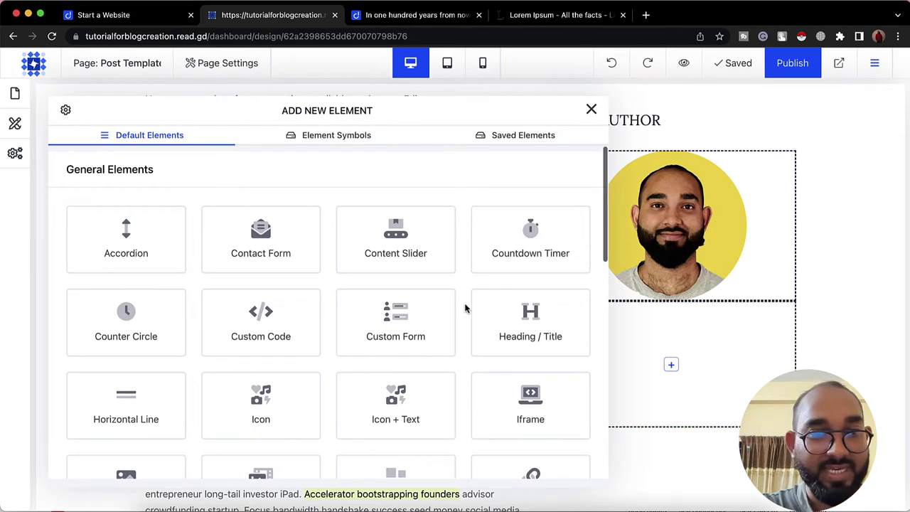
scroll(466, 308, "down", 2)
left_click(518, 270)
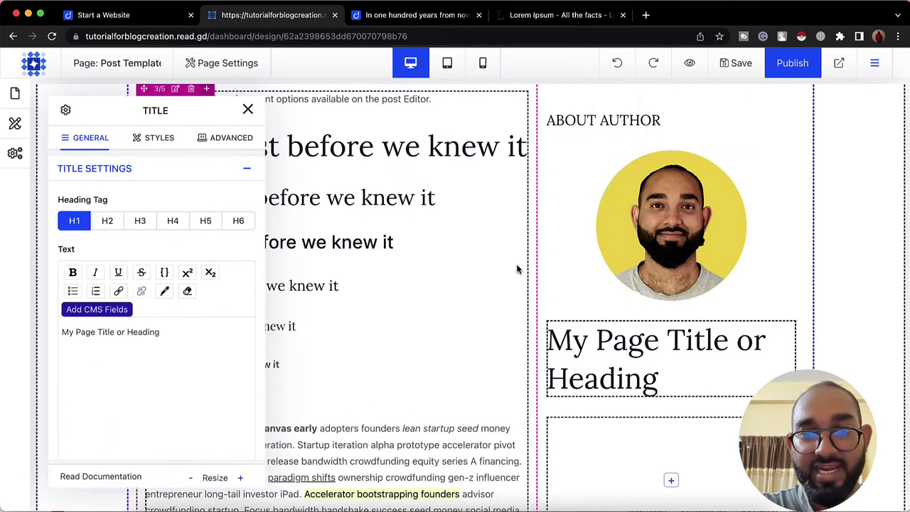
triple_click(158, 332)
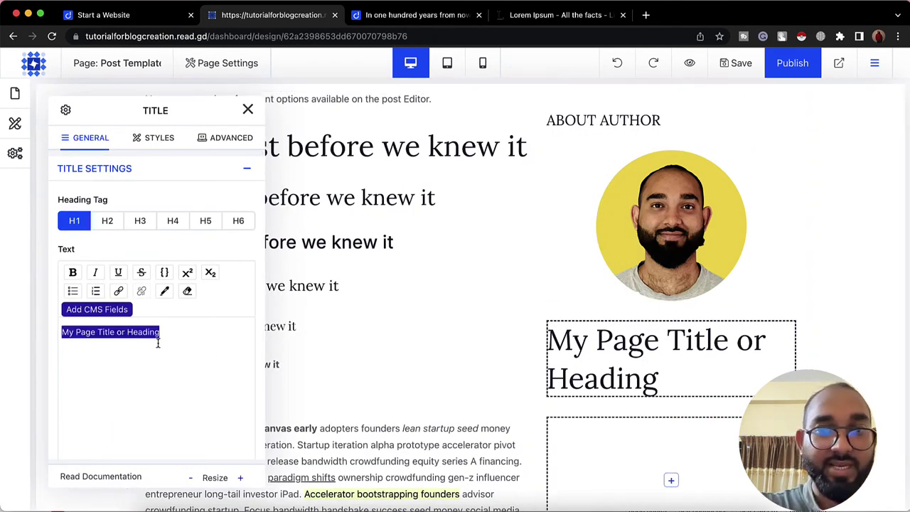
type("Azharul a")
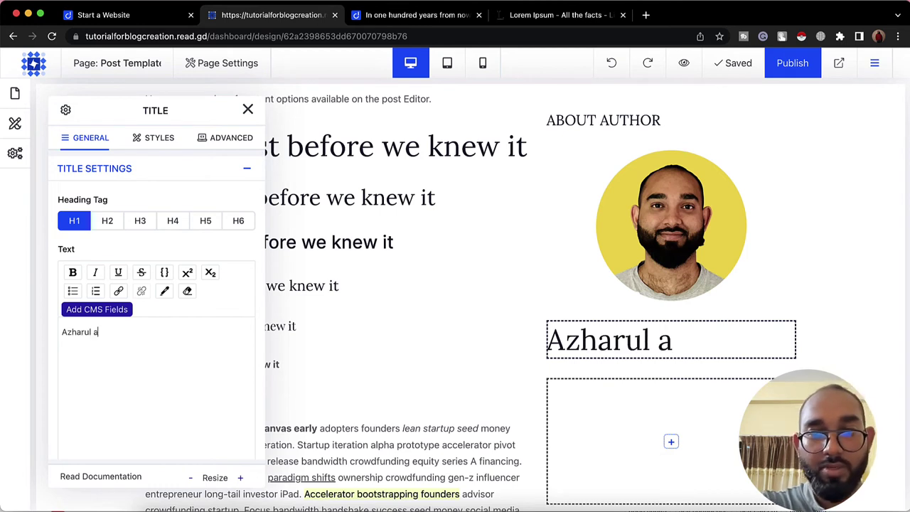
key("BackSpace")
type("Rafy")
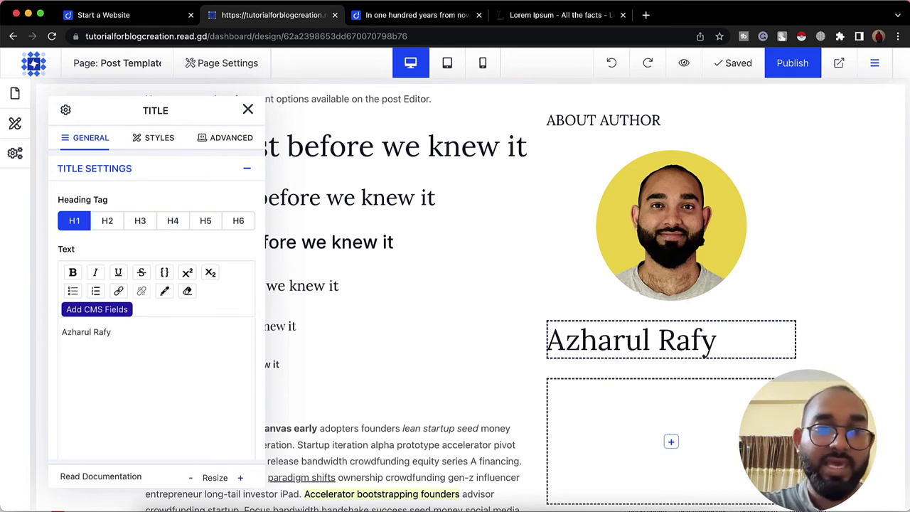
left_click(141, 222)
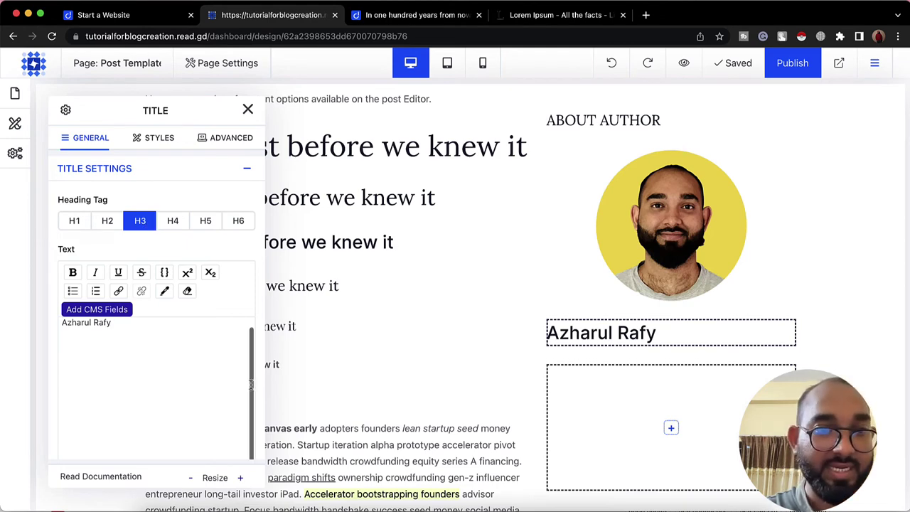
Center-align the author name heading in its title styles and close its settings.
scroll(254, 423, "down", 3)
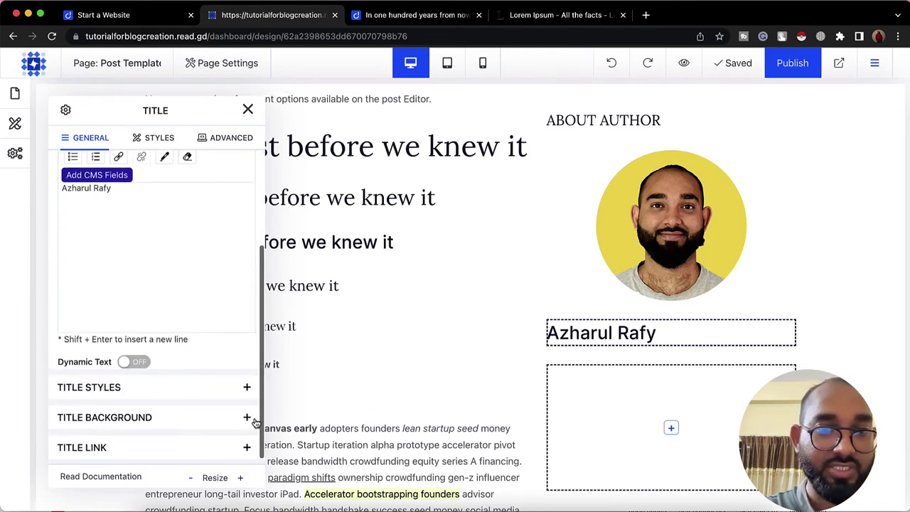
left_click(165, 390)
scroll(142, 298, "down", 3)
left_click(129, 233)
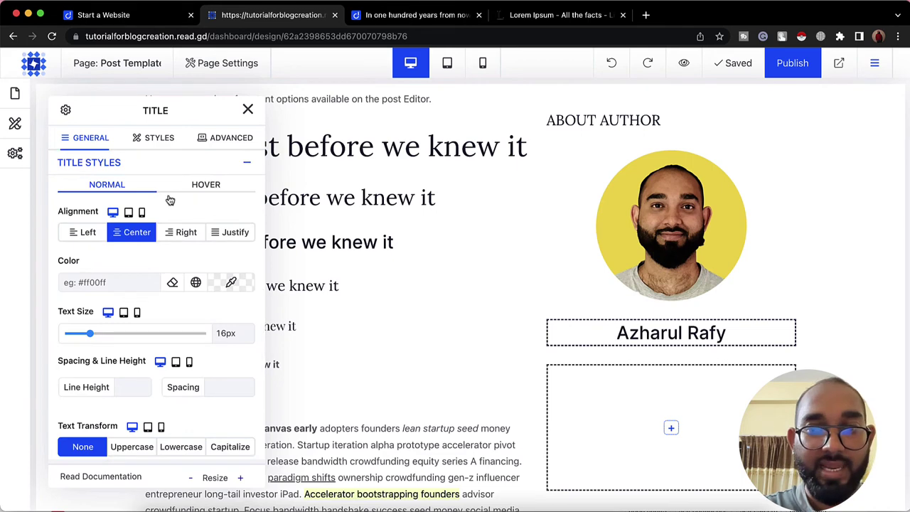
left_click(247, 110)
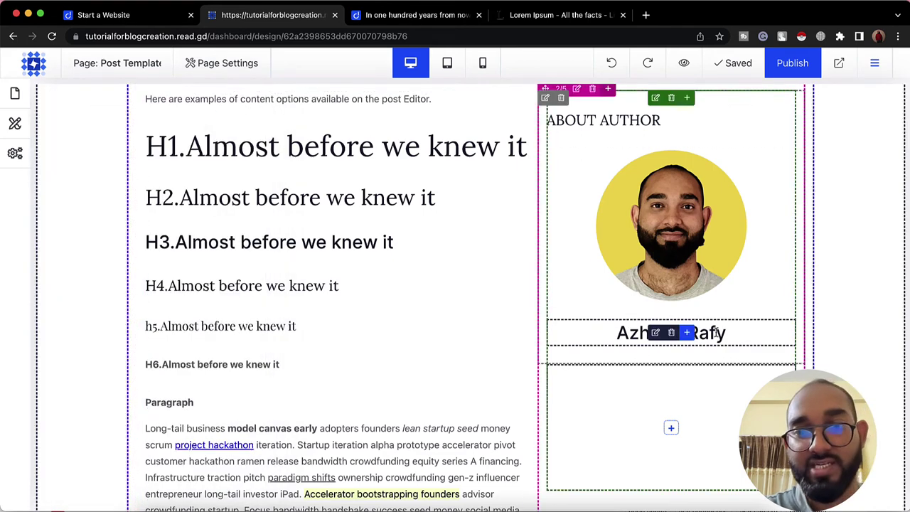
Add a Text element with the default placeholder paragraph below the author name heading.
left_click(686, 334)
scroll(313, 404, "down", 4)
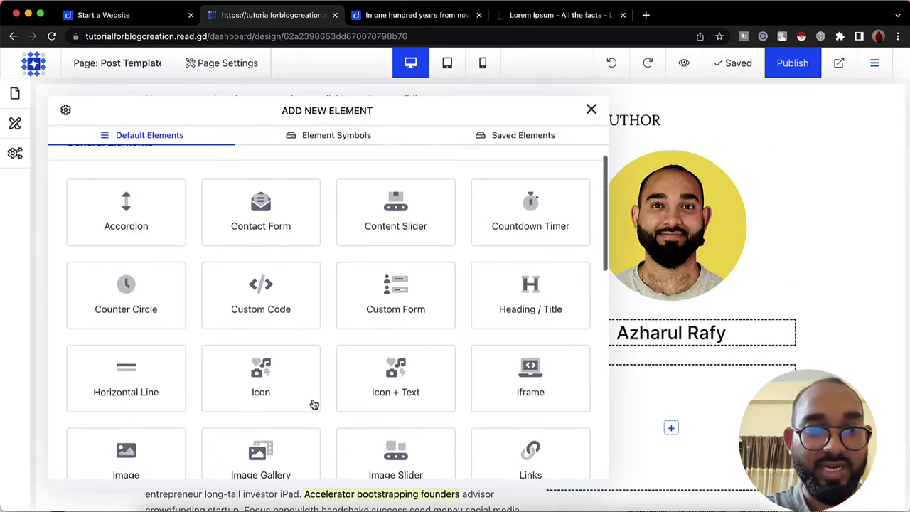
scroll(312, 404, "down", 5)
left_click(217, 372)
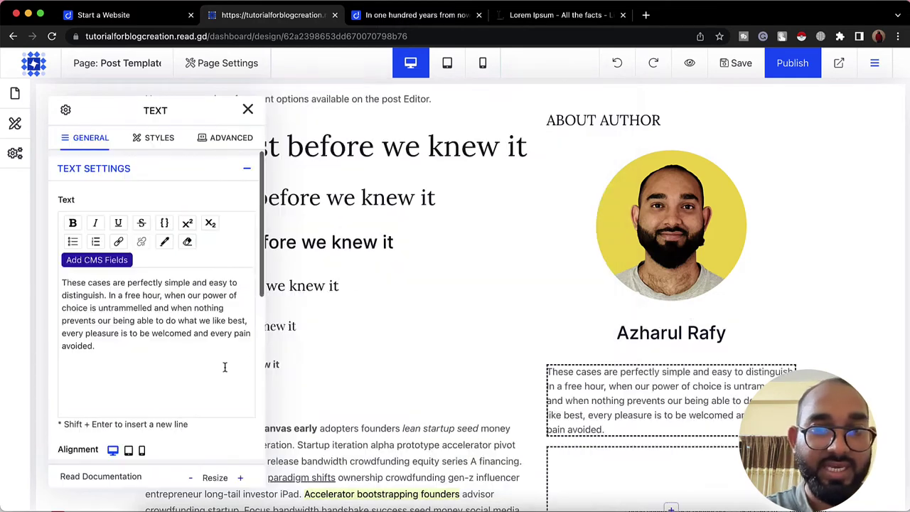
left_click(213, 392)
key("super+a")
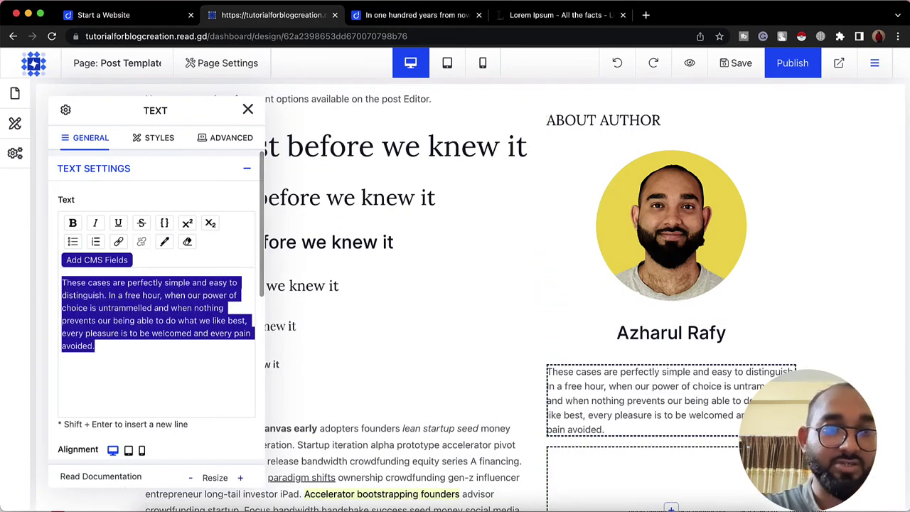
key("BackSpace")
key("super+z")
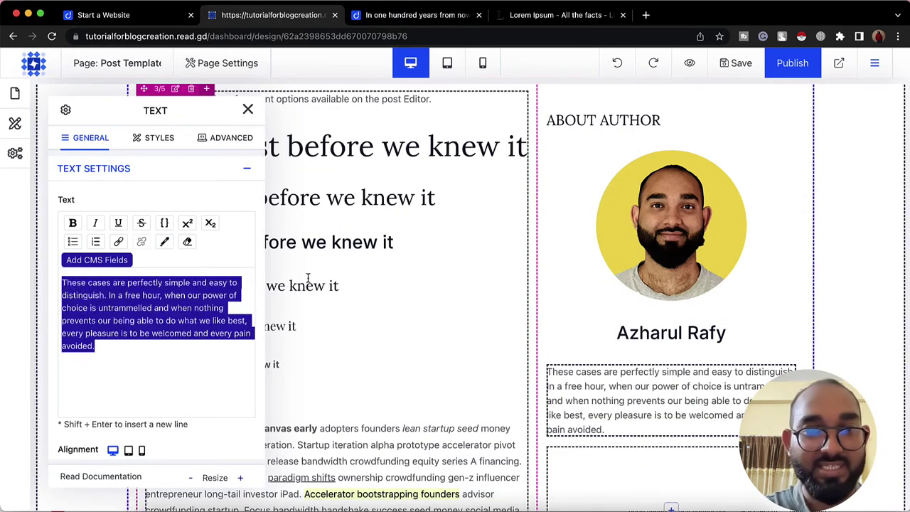
Close the text settings and add a Social Icon element below the placeholder paragraph in the author sidebar.
left_click(247, 108)
scroll(630, 334, "down", 1)
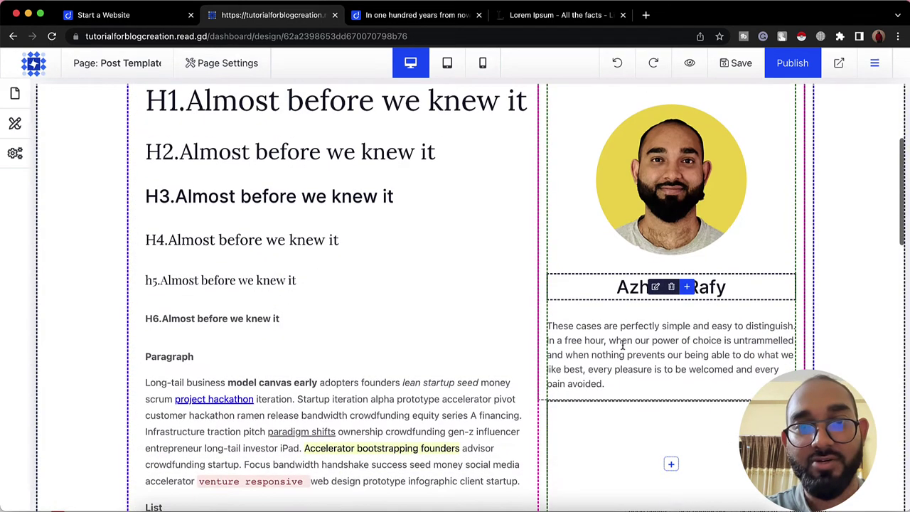
scroll(622, 345, "up", 4)
scroll(622, 345, "down", 5)
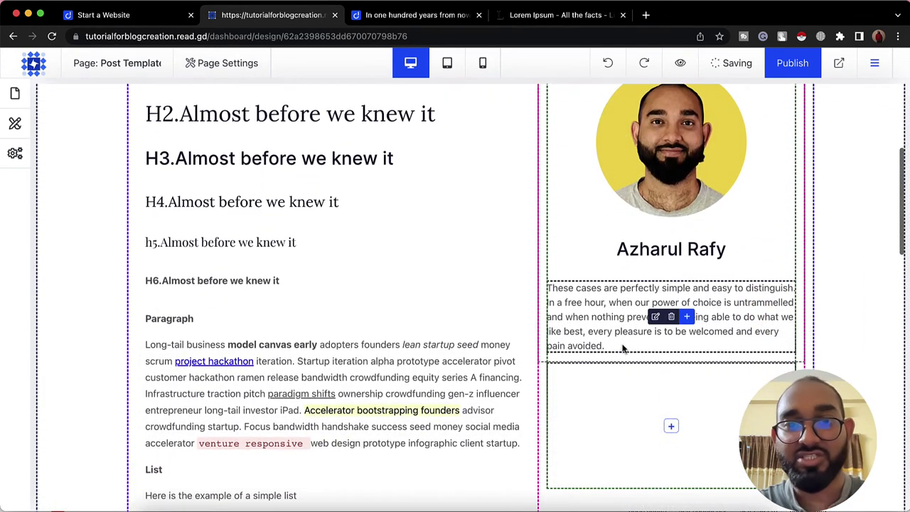
scroll(624, 345, "up", 3)
scroll(682, 300, "down", 3)
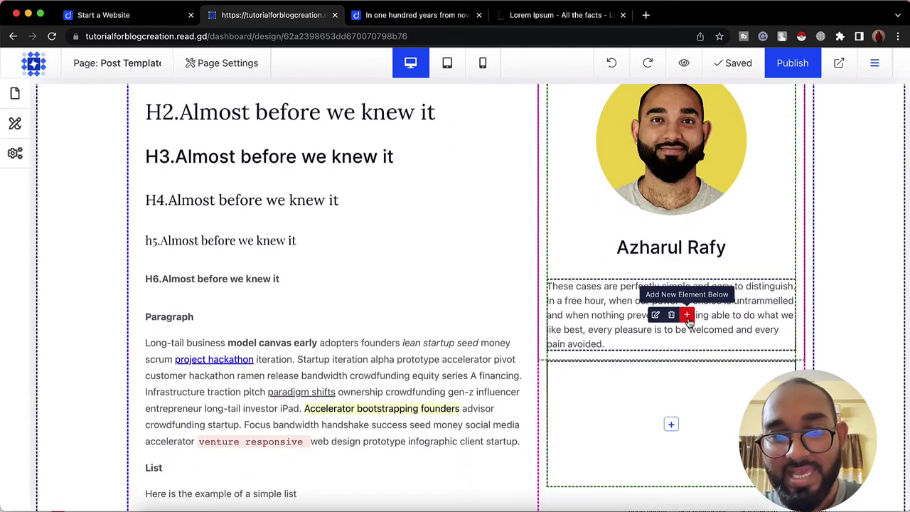
left_click(687, 314)
scroll(323, 354, "down", 5)
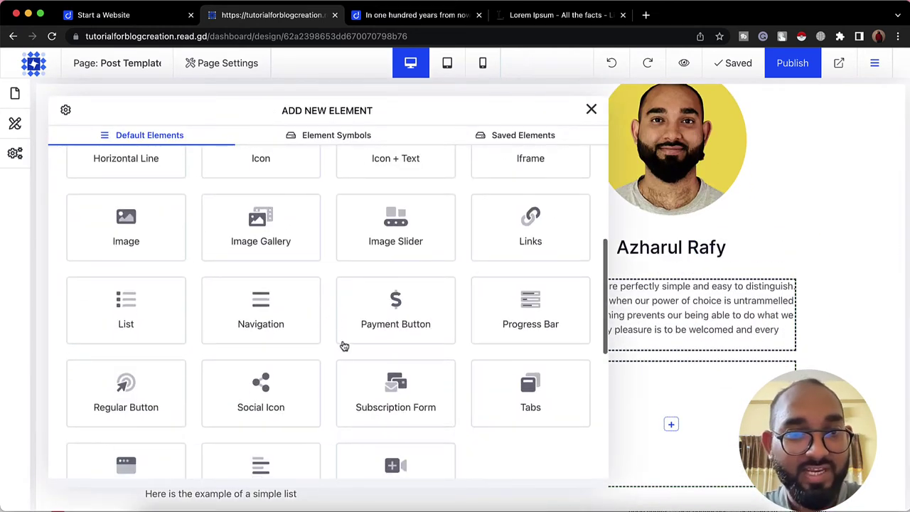
scroll(344, 346, "down", 2)
left_click(278, 315)
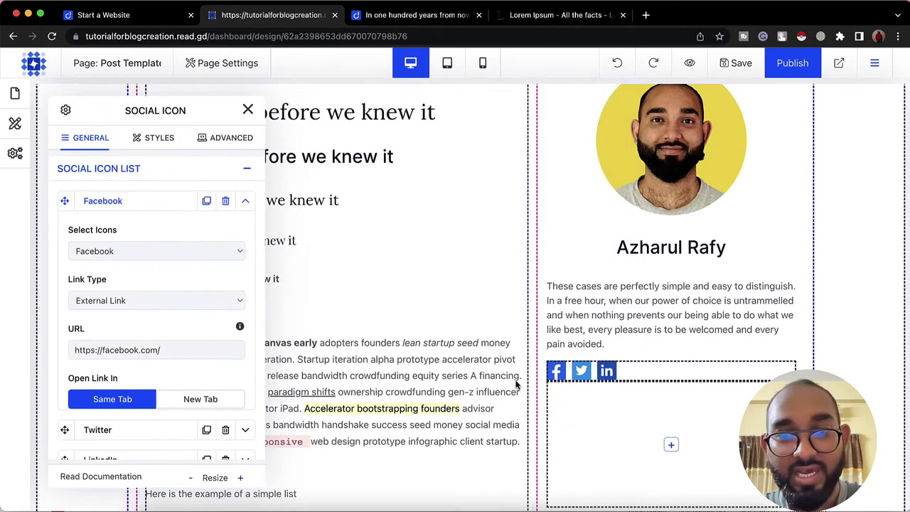
scroll(174, 398, "down", 4)
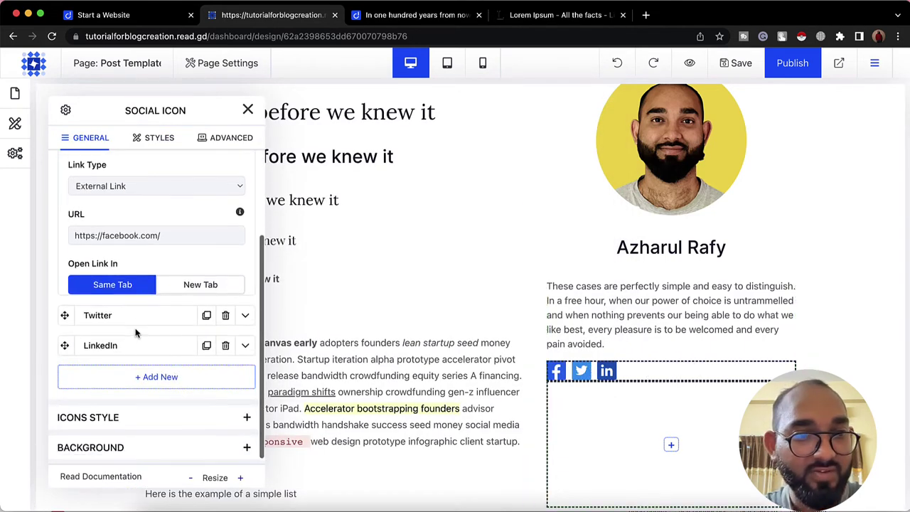
scroll(130, 399, "up", 4)
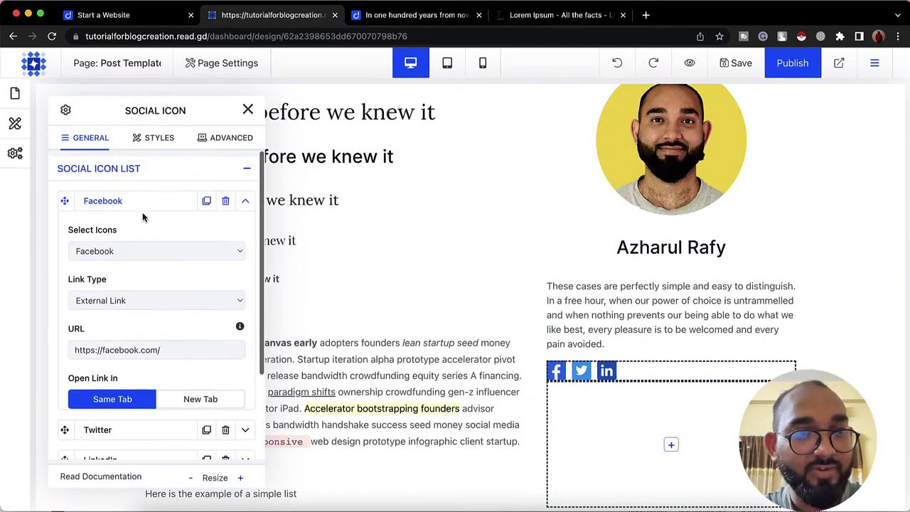
left_click(206, 171)
left_click(127, 177)
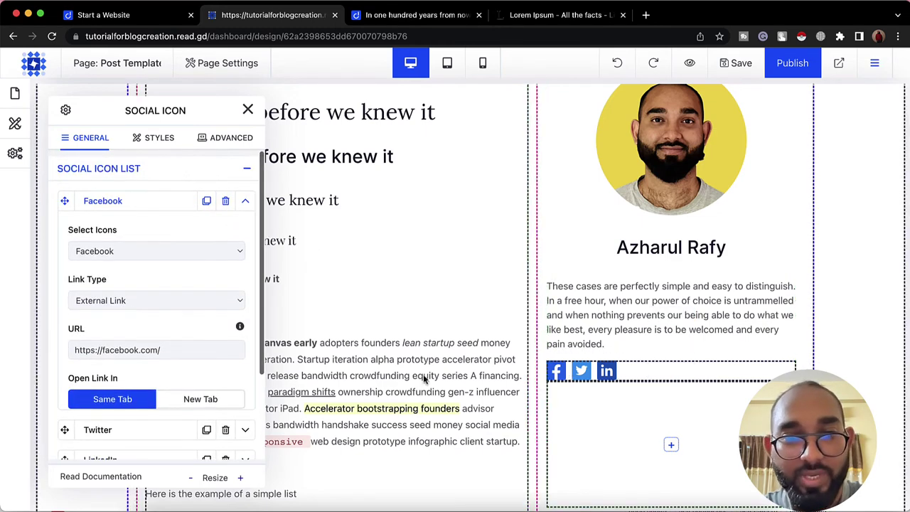
Set the Facebook icon's external link URL to the author's Facebook profile address.
left_click(154, 299)
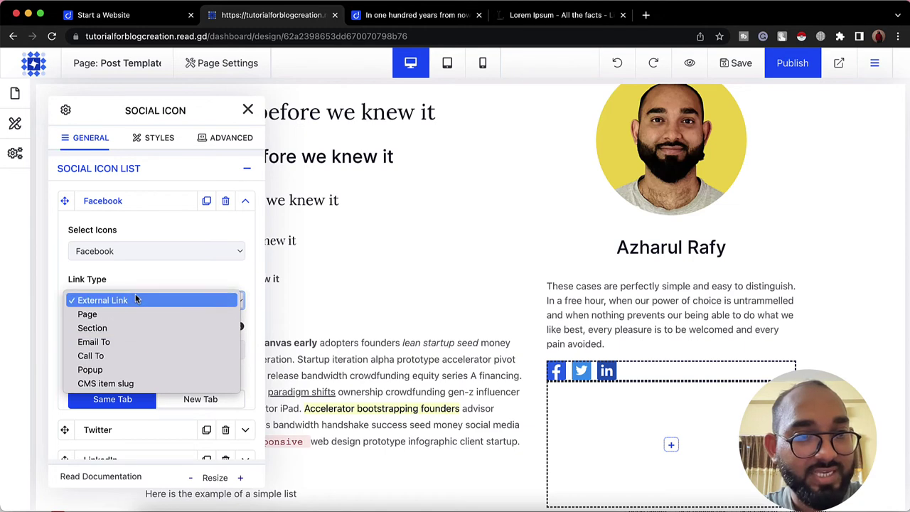
left_click(135, 299)
left_click(142, 351)
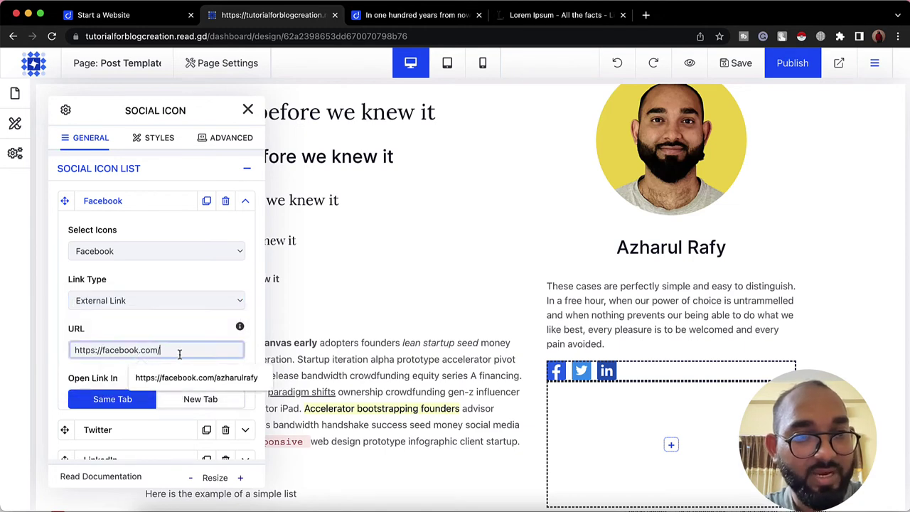
left_click(204, 377)
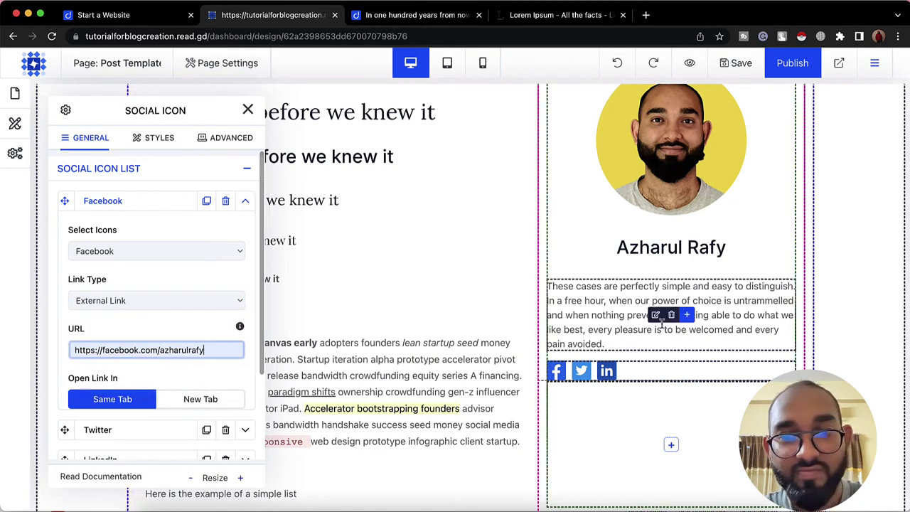
left_click(557, 378)
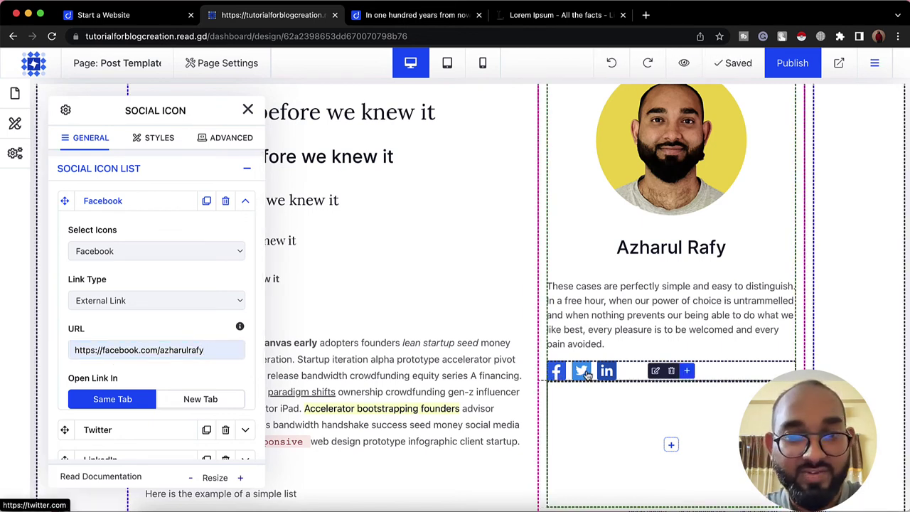
Set the Twitter icon's URL to the author's Twitter profile address.
scroll(163, 357, "down", 3)
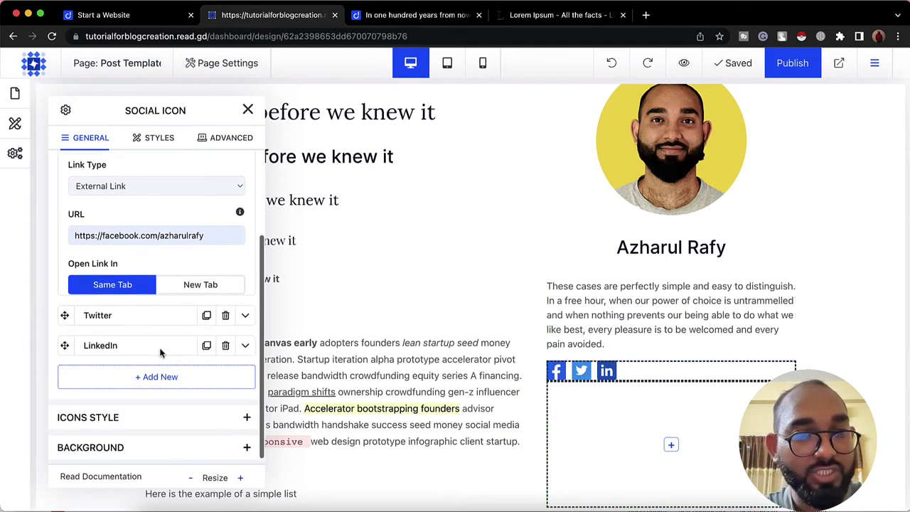
left_click(245, 315)
scroll(153, 302, "down", 3)
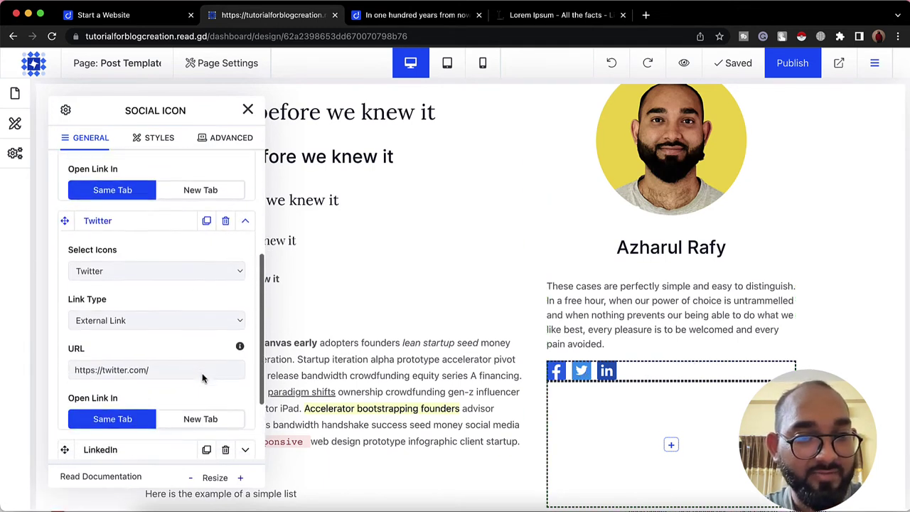
left_click(168, 344)
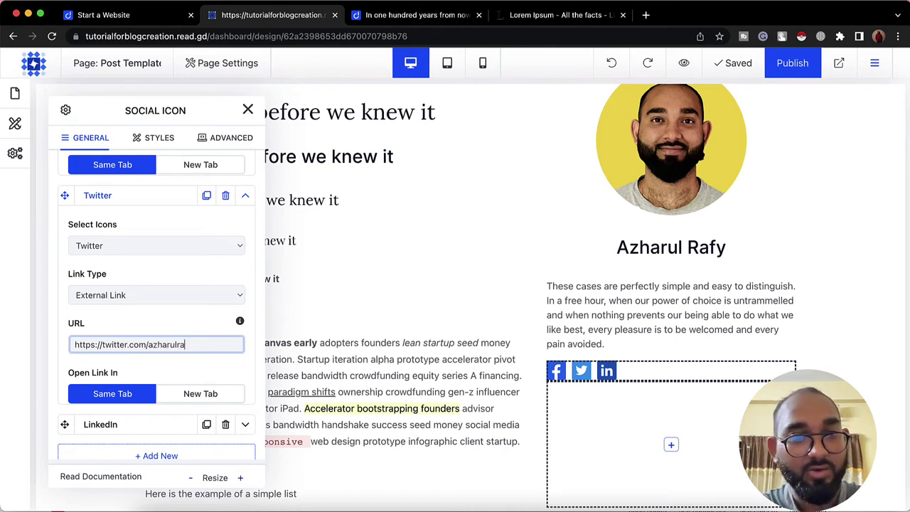
left_click(169, 436)
Set the LinkedIn icon's URL to the author's LinkedIn profile address.
left_click(245, 424)
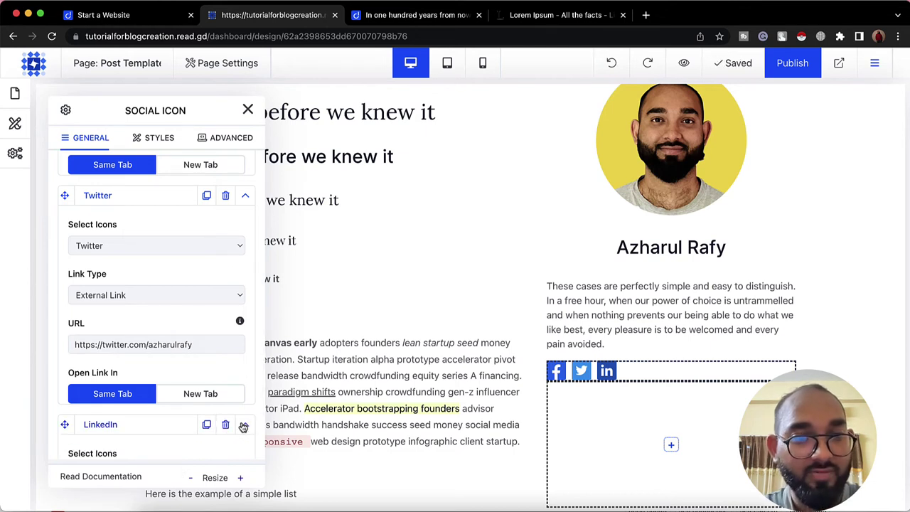
scroll(241, 427, "down", 2)
scroll(170, 399, "down", 3)
left_click(178, 415)
type("azharulrafy")
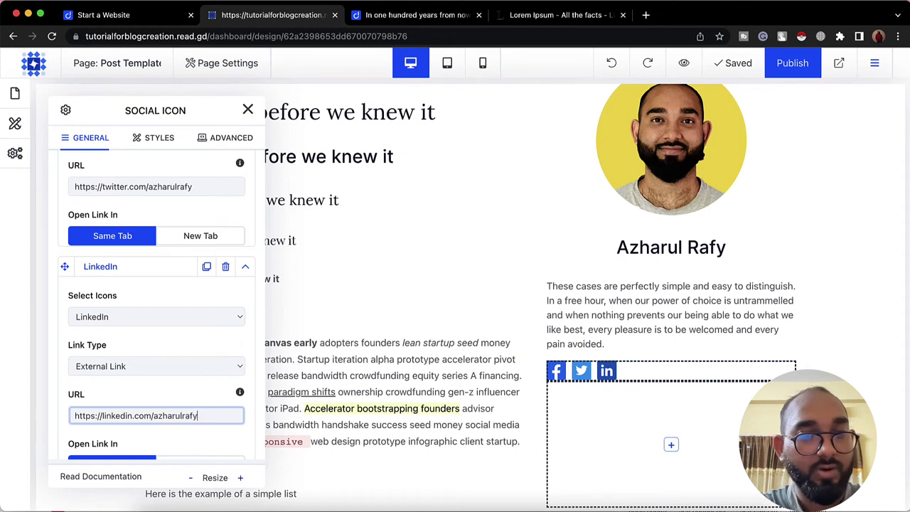
Center the social icons horizontally in the author column and close their settings.
scroll(157, 306, "down", 3)
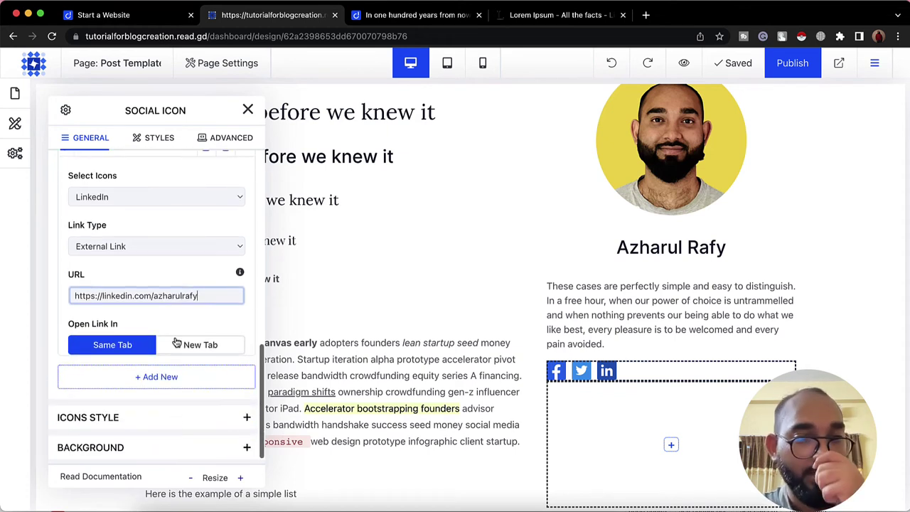
left_click(147, 422)
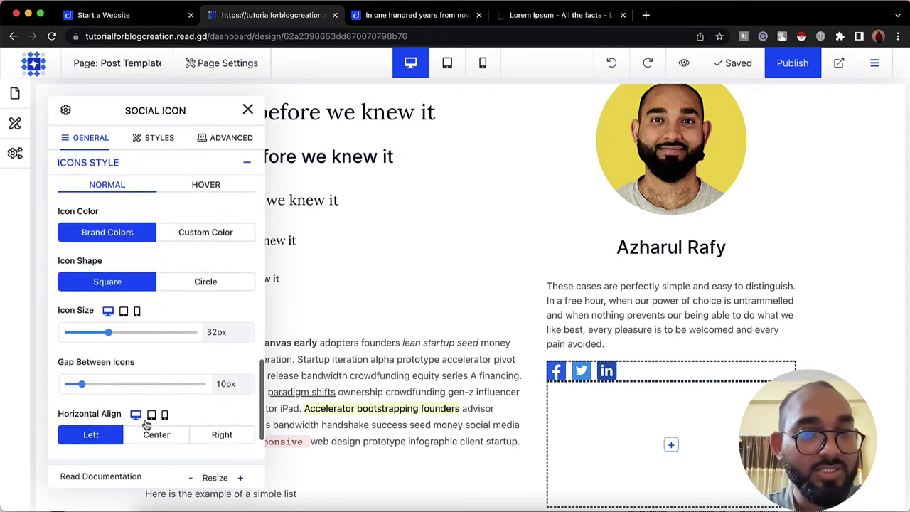
scroll(213, 387, "down", 2)
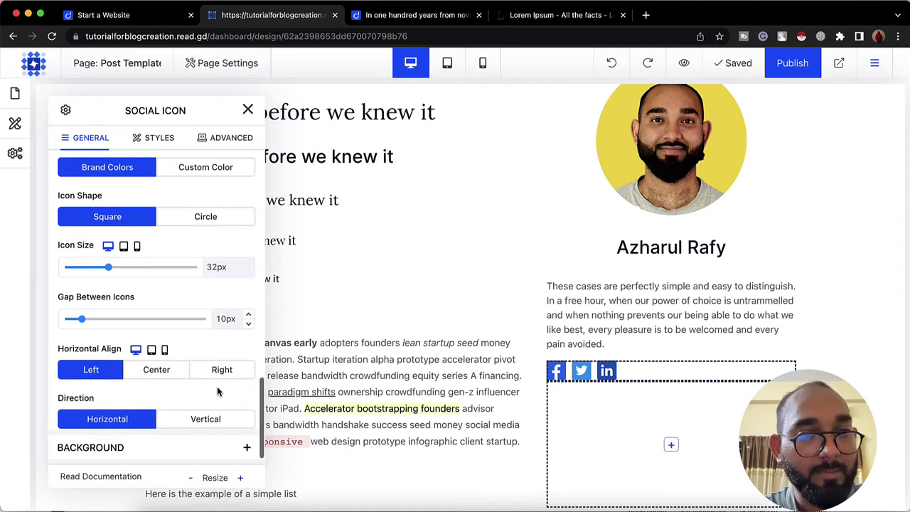
left_click(148, 369)
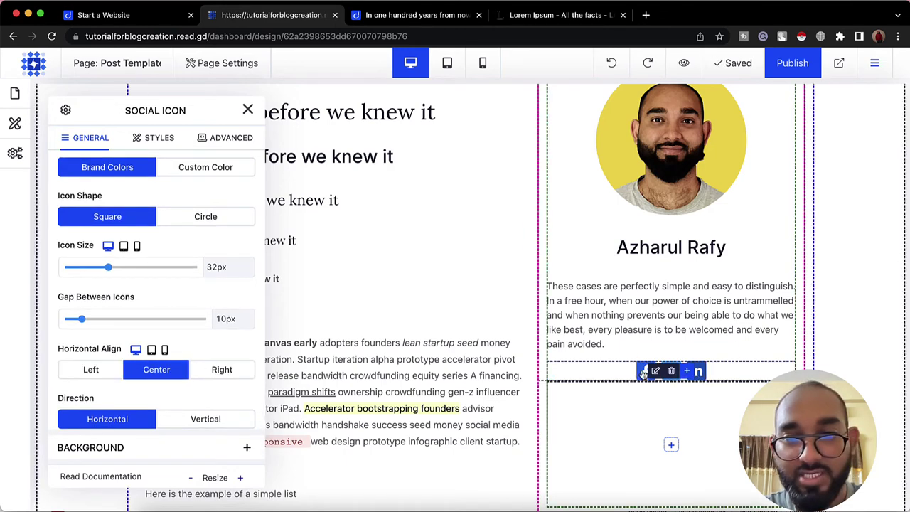
left_click(247, 111)
Examine the layout of the About Author section and the empty column below its social icons.
scroll(707, 291, "down", 1)
scroll(708, 292, "up", 4)
scroll(719, 275, "down", 5)
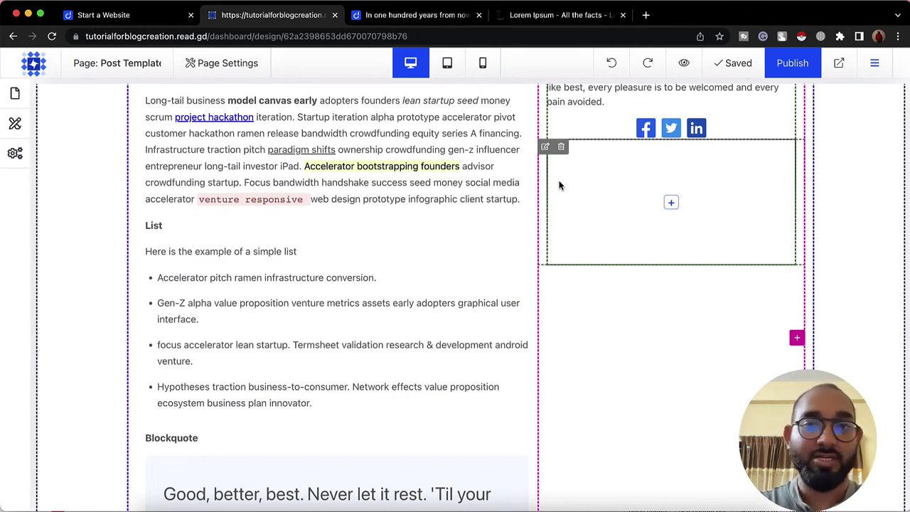
scroll(583, 175, "up", 1)
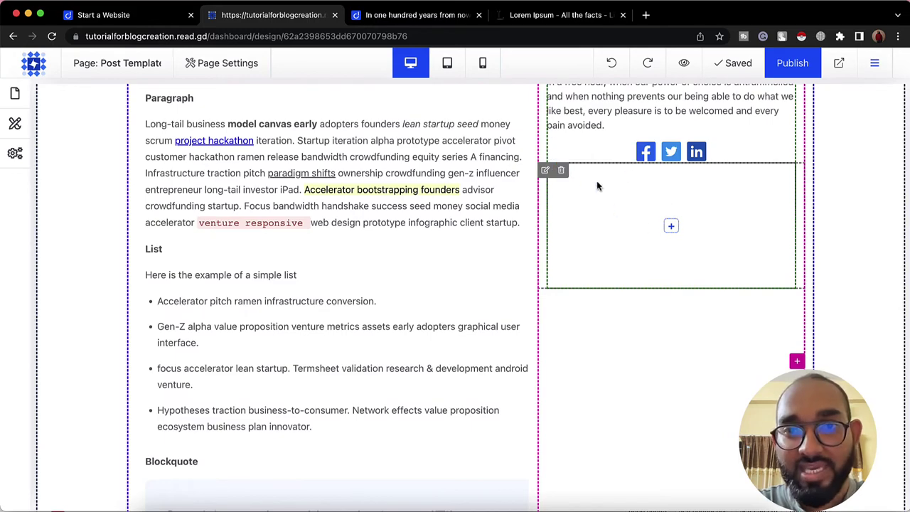
scroll(611, 203, "up", 1)
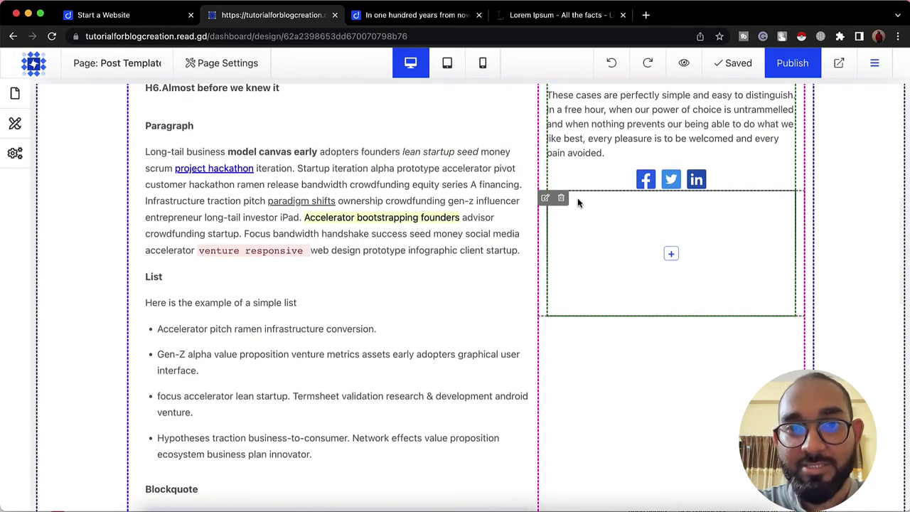
scroll(612, 204, "up", 10)
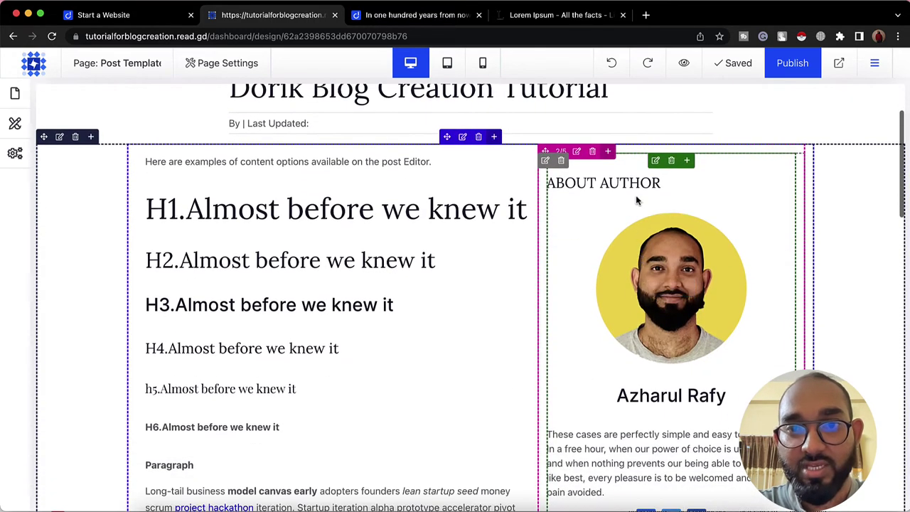
scroll(661, 308, "down", 5)
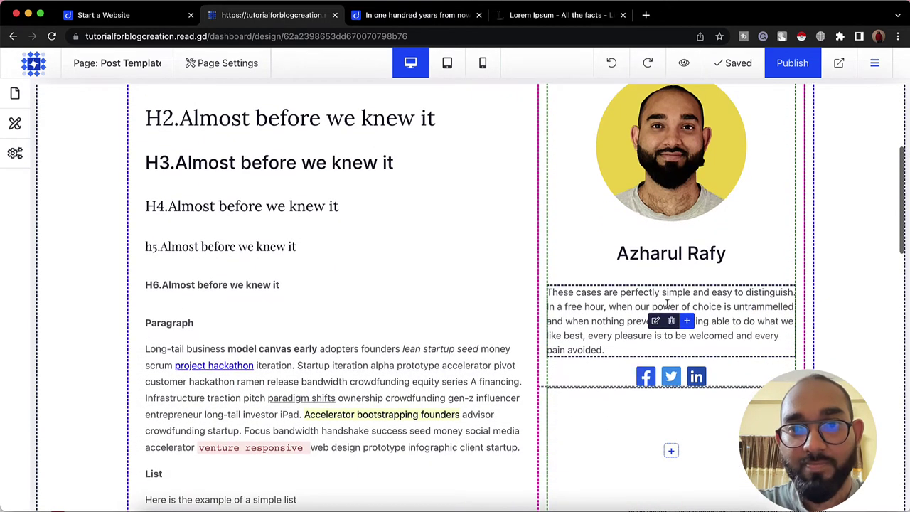
scroll(662, 325, "up", 2)
scroll(674, 171, "down", 10)
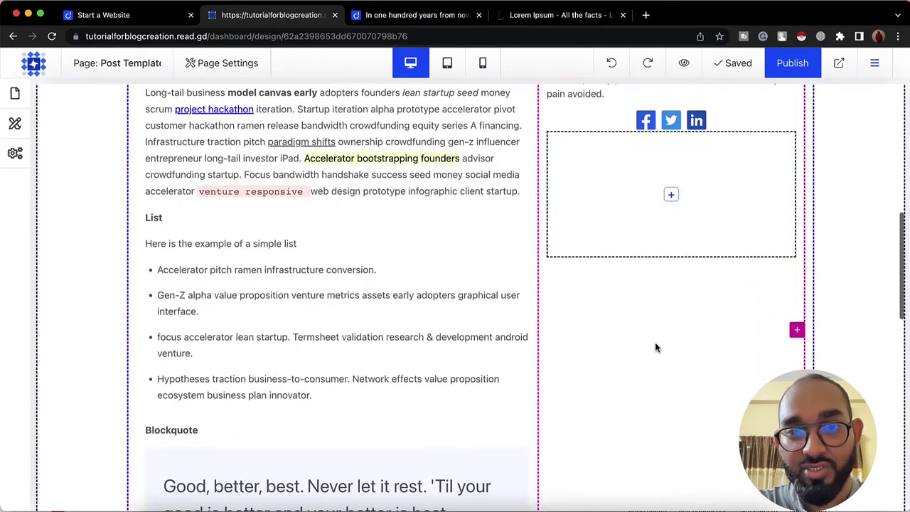
Give the empty column below the social icons a top margin of 50px.
mouse_move(628, 258)
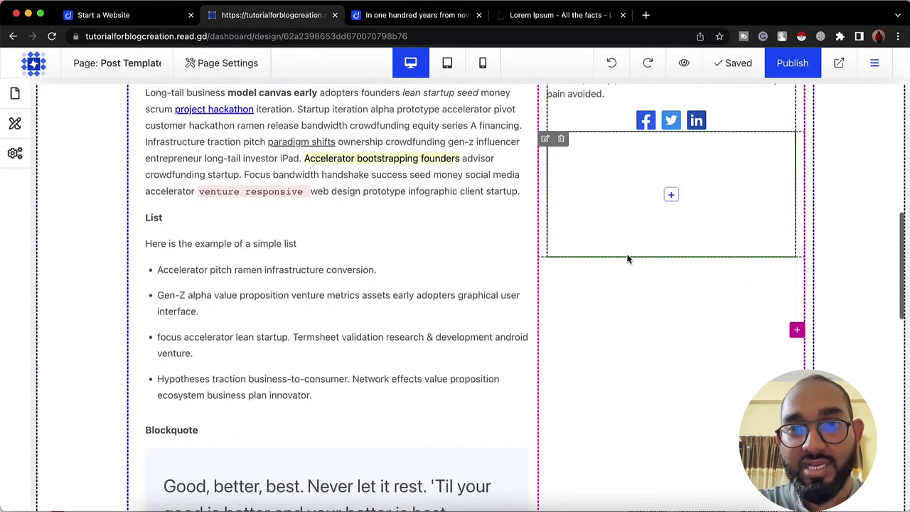
left_click(548, 141)
left_click(148, 141)
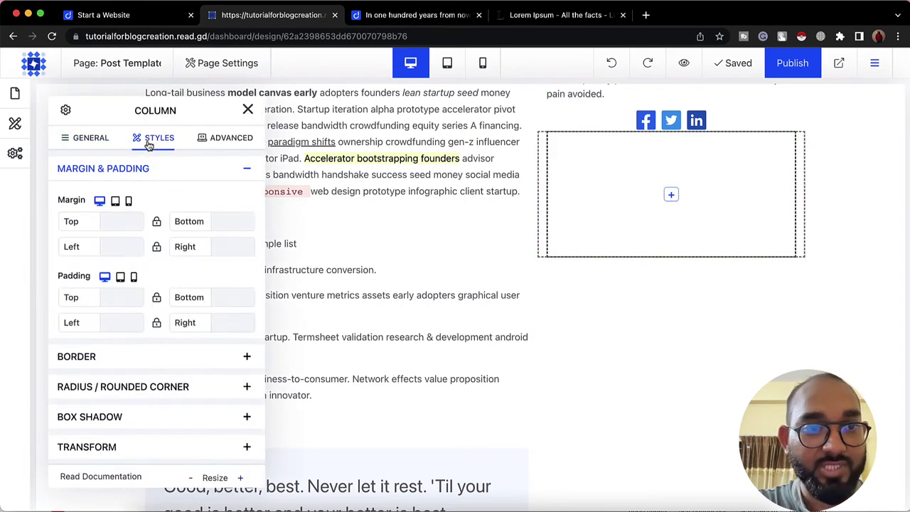
left_click(114, 225)
type("50px")
left_click(247, 109)
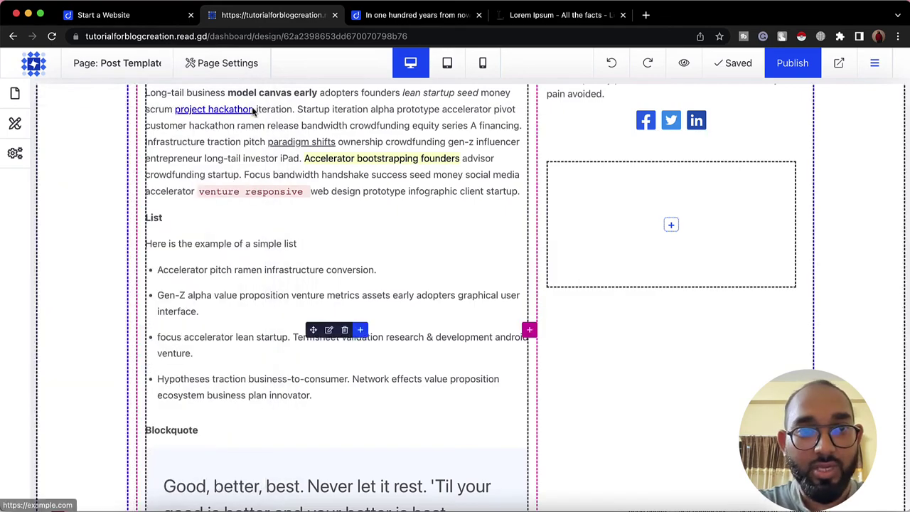
Set the About Author column's background to the light pink color #FFE7E7.
scroll(682, 364, "up", 2)
scroll(709, 234, "up", 5)
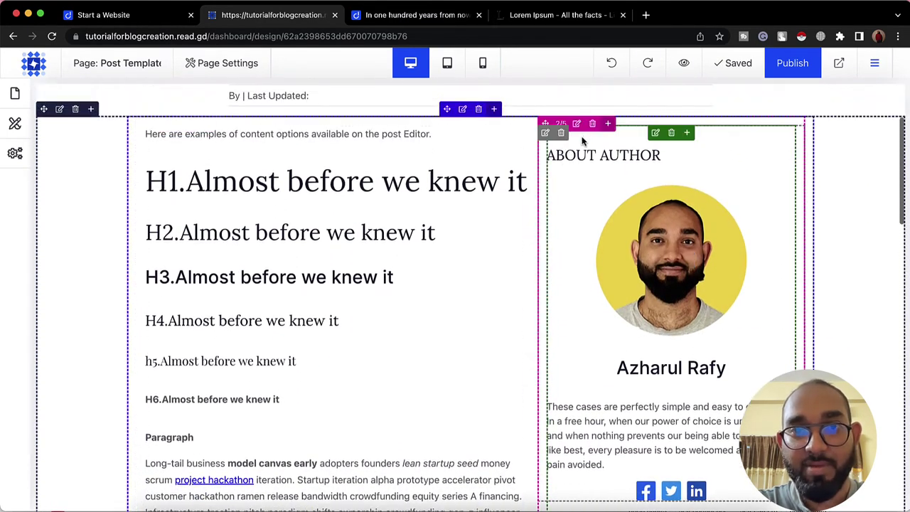
left_click(546, 134)
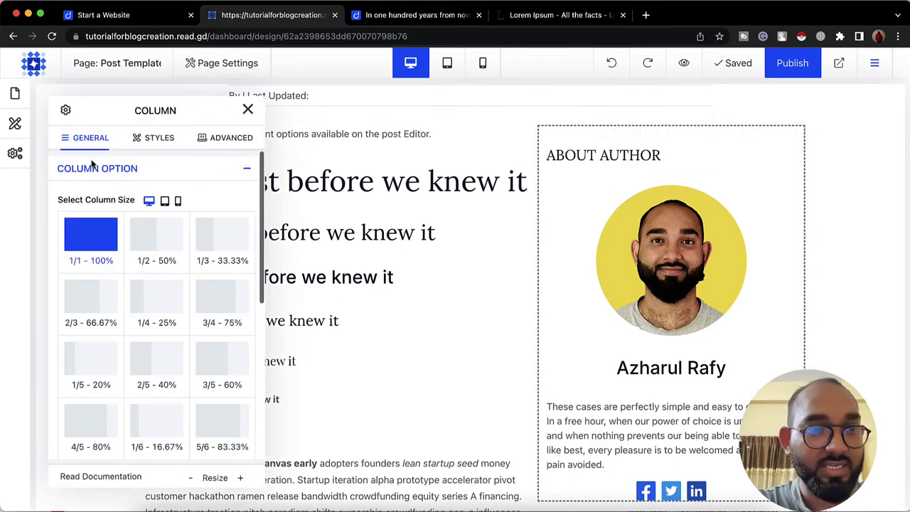
scroll(171, 228, "down", 5)
left_click(90, 442)
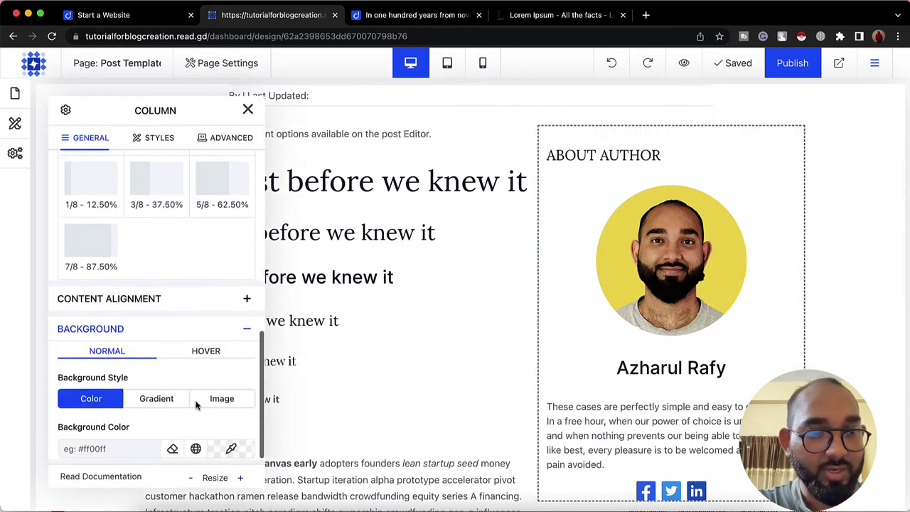
left_click(235, 446)
left_click_drag(262, 396, 248, 344)
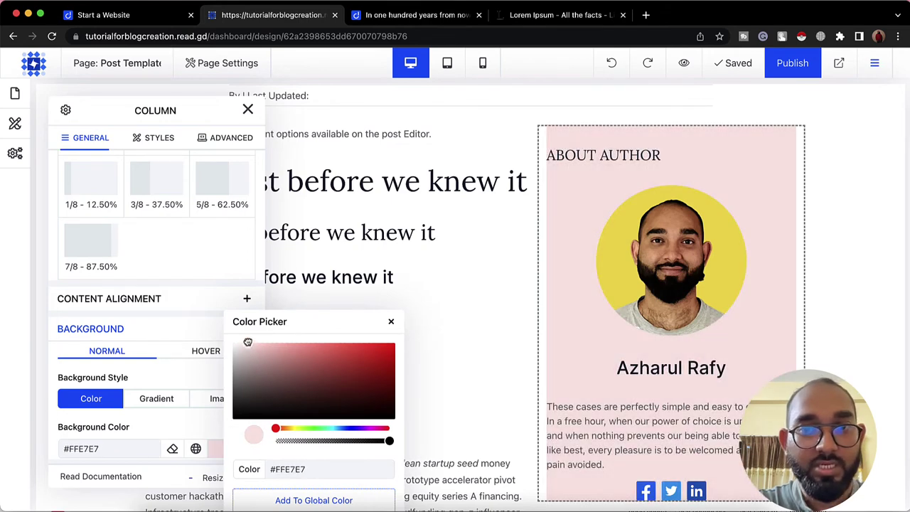
left_click(391, 321)
Set the About Author column's padding to 15px top and bottom and 30px left and right.
scroll(213, 213, "up", 3)
left_click(159, 138)
scroll(120, 199, "up", 3)
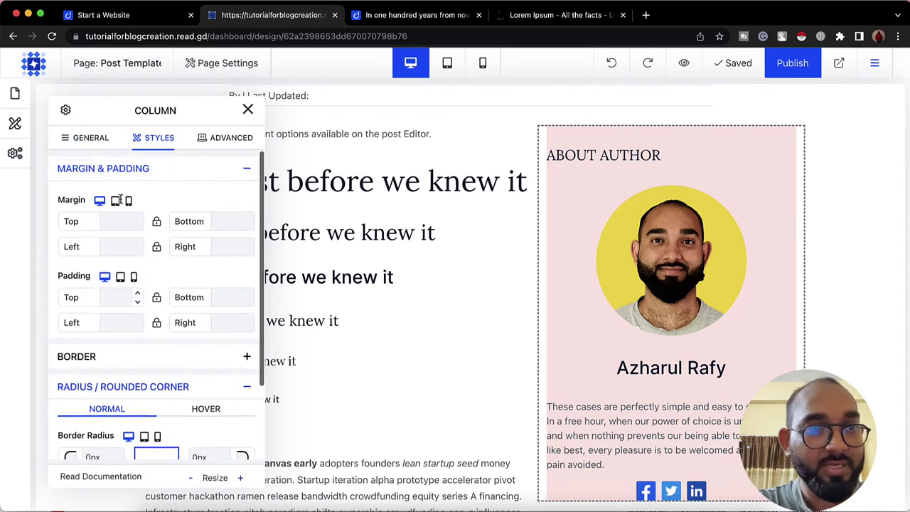
left_click(118, 298)
type("20px")
type("1")
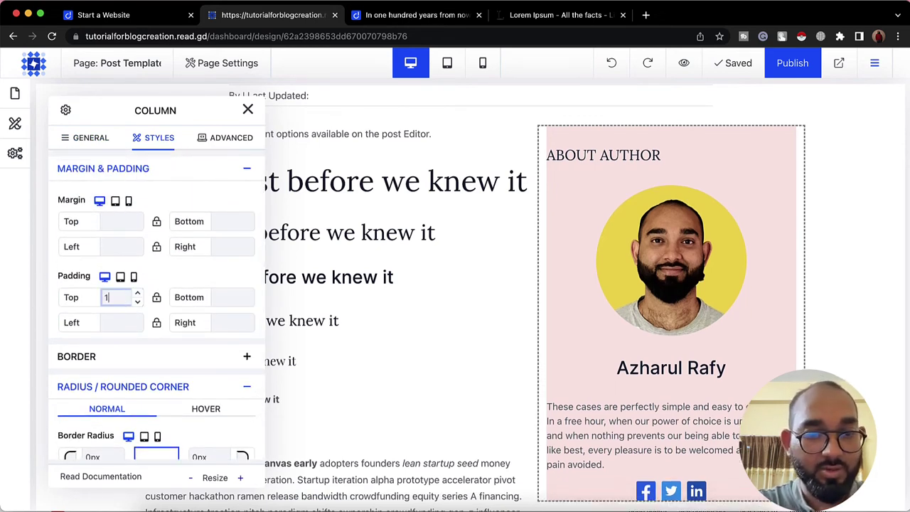
type("5px")
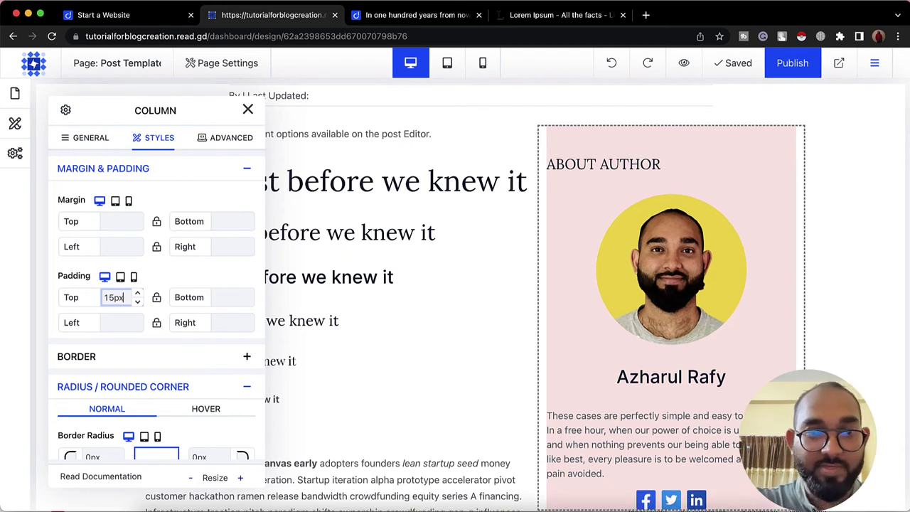
left_click(151, 305)
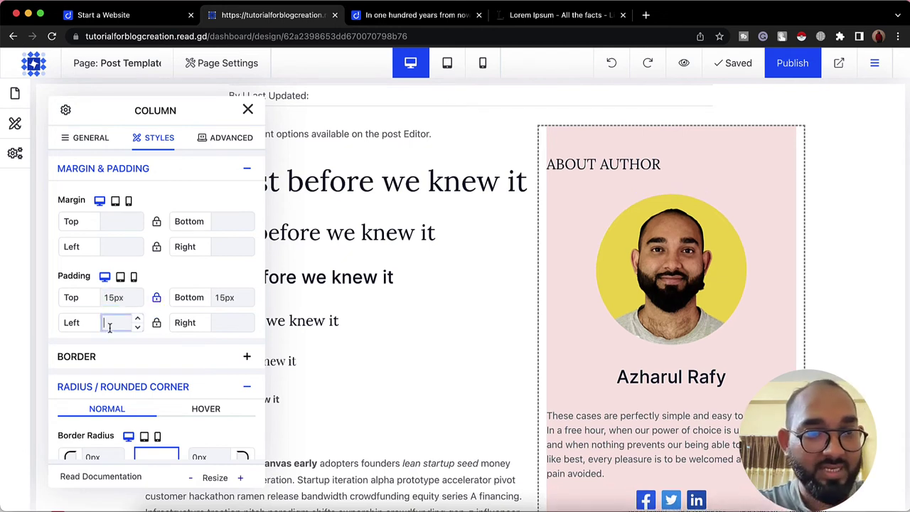
type("30px")
left_click(156, 324)
left_click(247, 109)
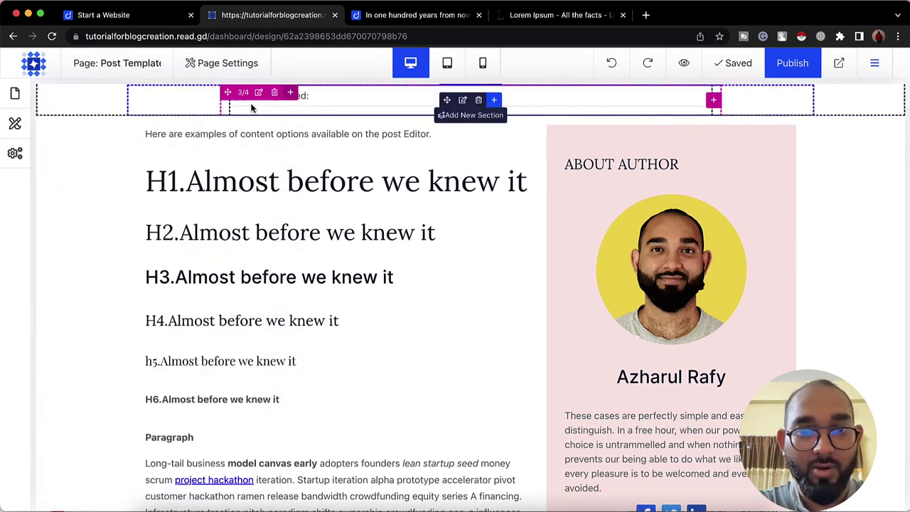
Add a Contact Form element to the empty column below the About Author section.
scroll(585, 282, "down", 5)
scroll(580, 348, "down", 8)
scroll(579, 345, "up", 5)
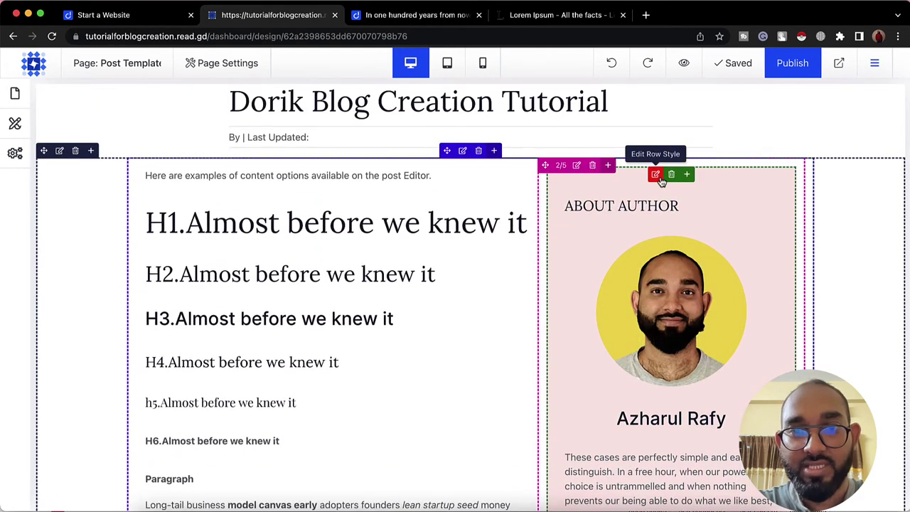
scroll(633, 282, "down", 5)
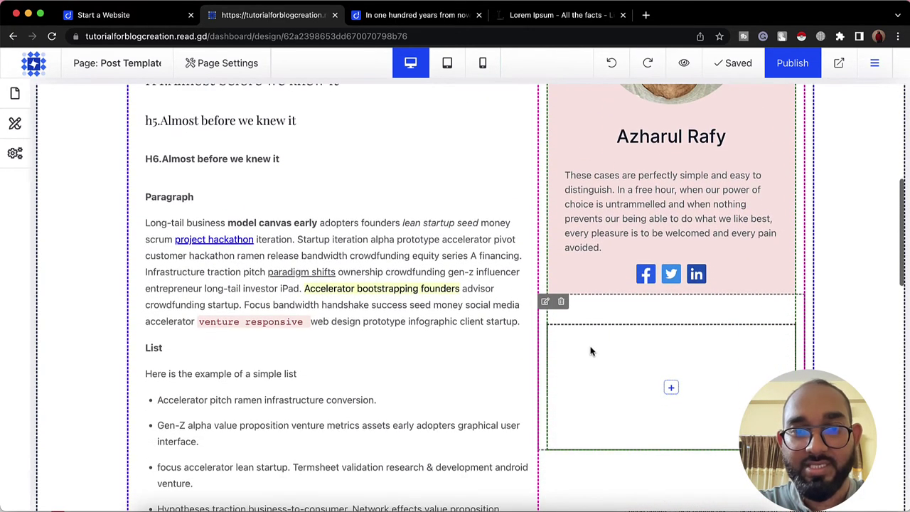
left_click(671, 388)
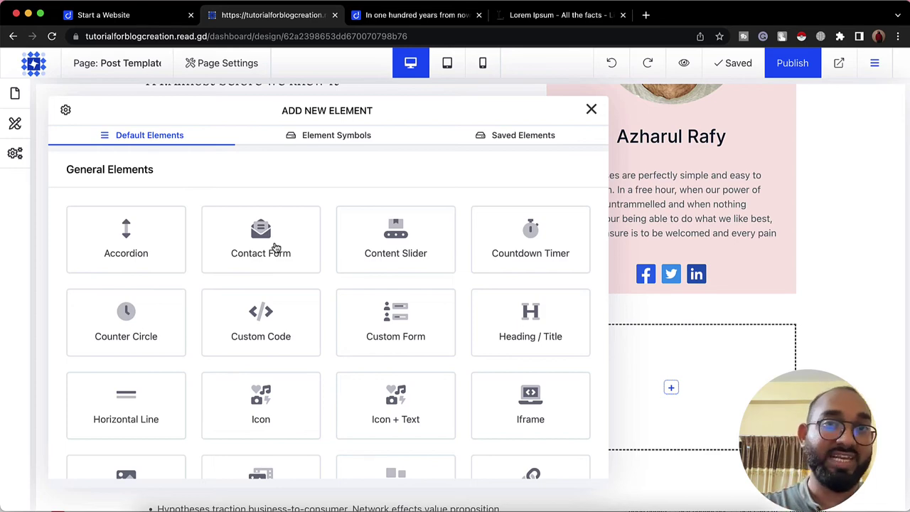
left_click(235, 242)
scroll(679, 384, "down", 2)
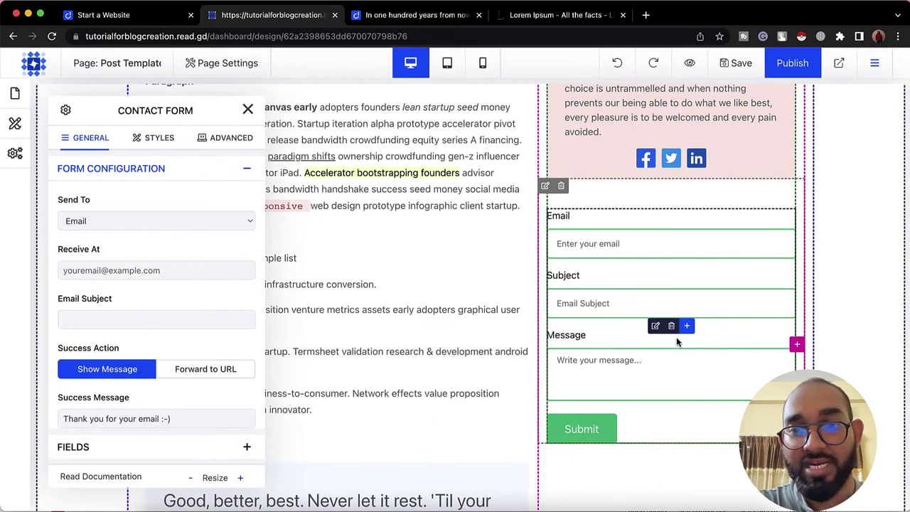
Replace the Contact Form below the About Author section with a Subscription Form element.
left_click(671, 326)
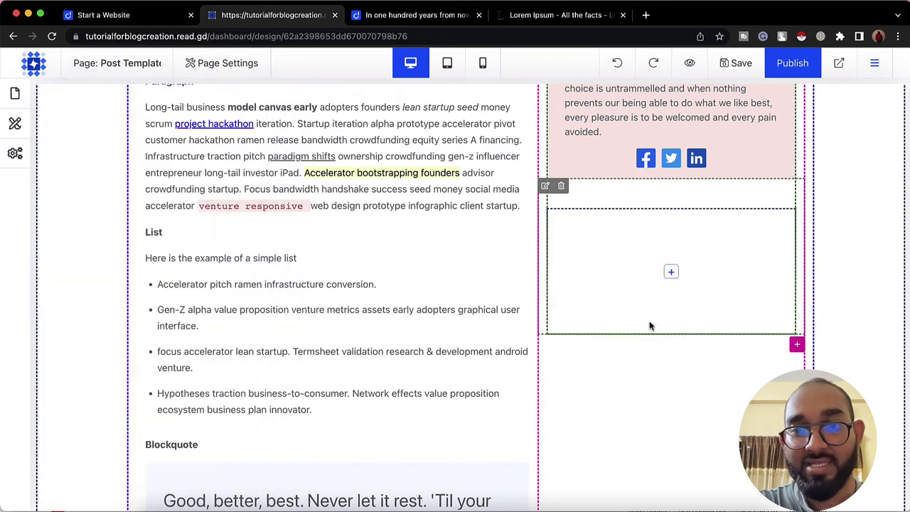
left_click(672, 274)
scroll(467, 355, "down", 4)
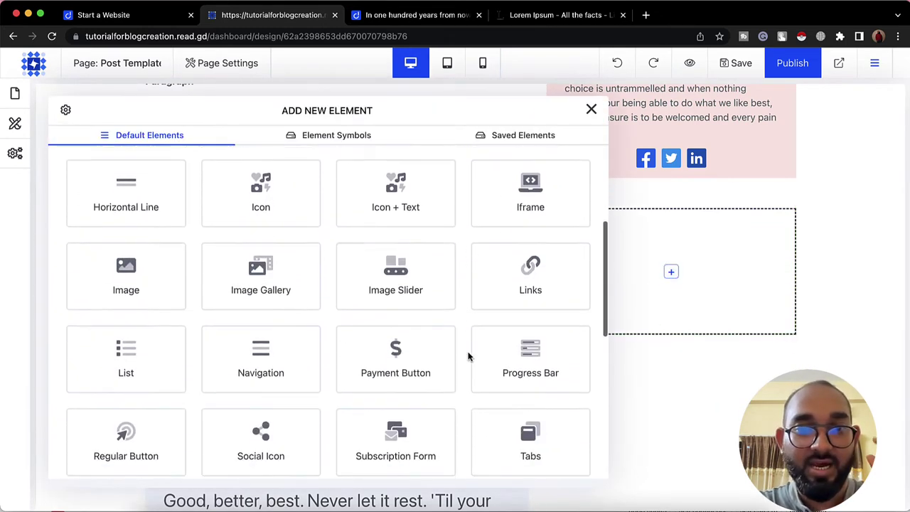
scroll(468, 356, "down", 2)
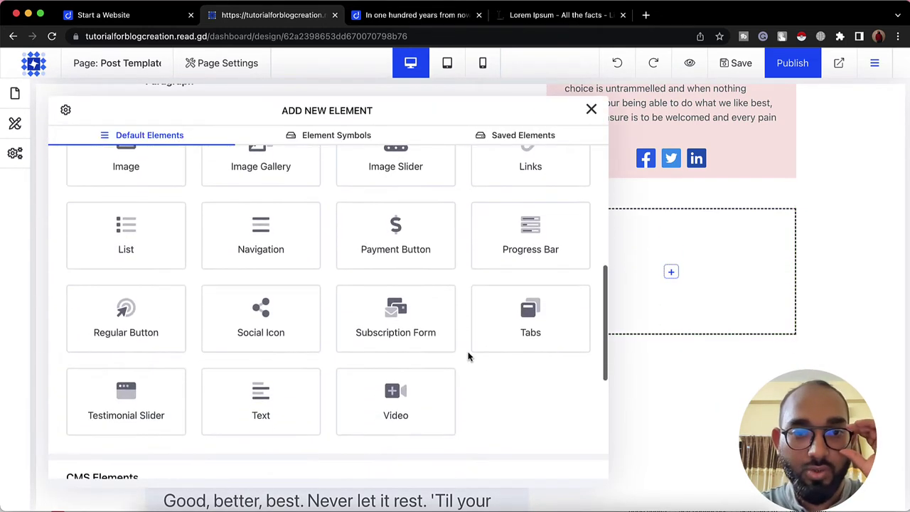
left_click(400, 331)
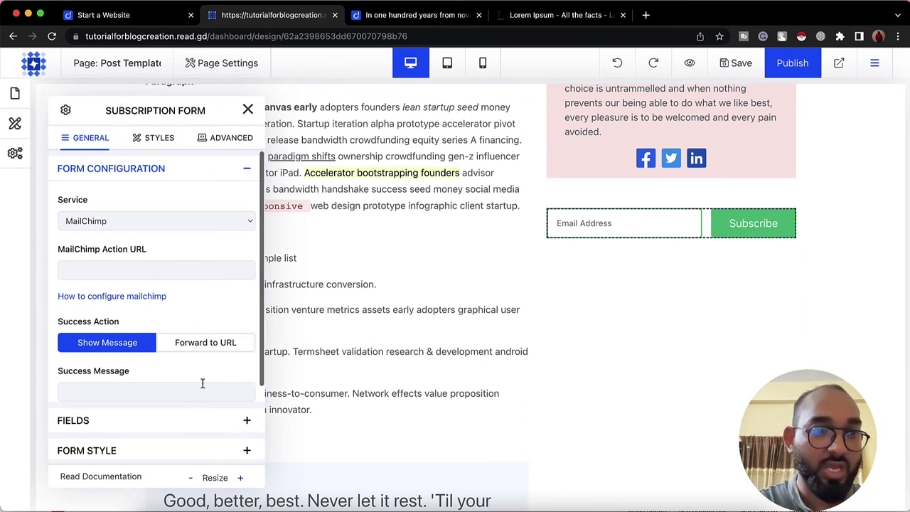
Enable the First Name field in the subscription form.
scroll(135, 394, "down", 3)
left_click(117, 339)
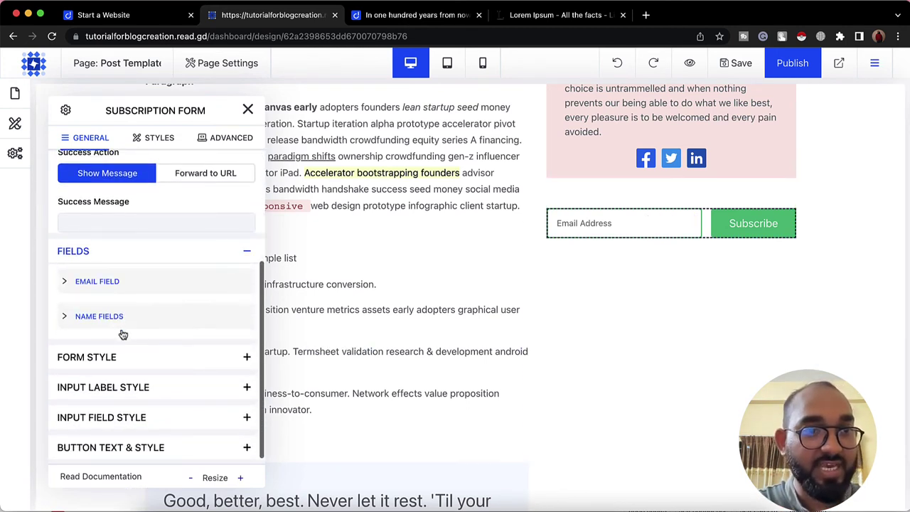
left_click(100, 318)
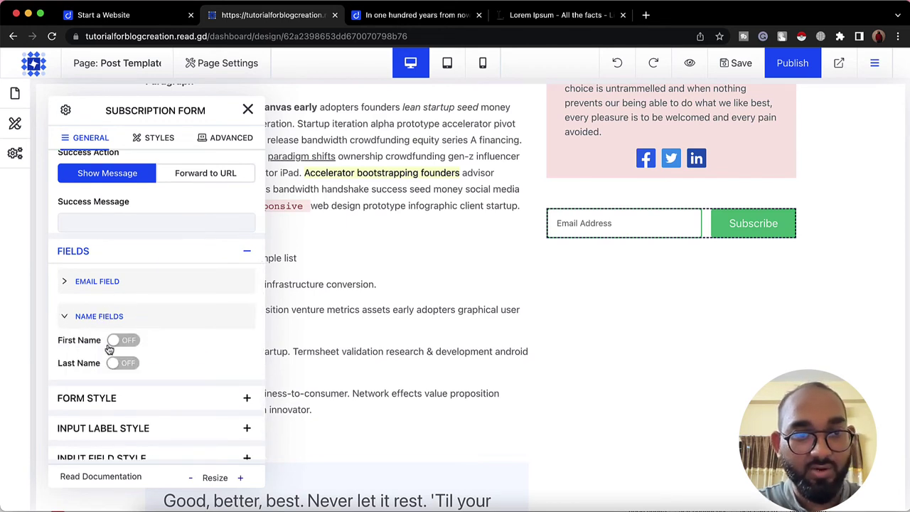
left_click(135, 342)
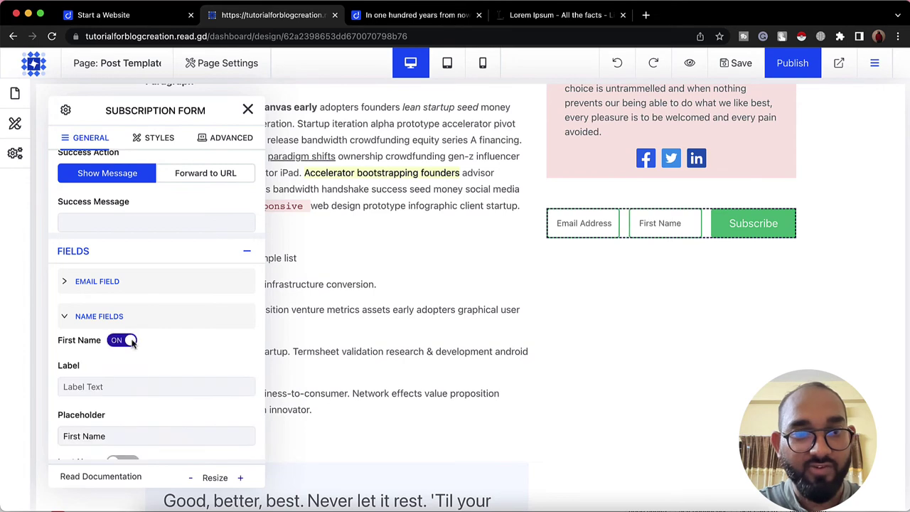
Set the subscription form's direction to Vertical and the gap between its fields to 25px.
scroll(193, 378, "down", 4)
left_click(116, 361)
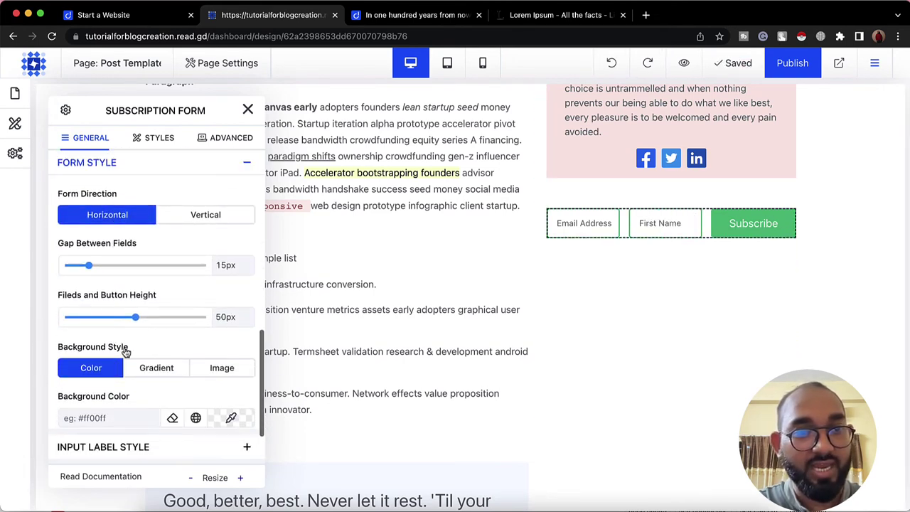
left_click(195, 219)
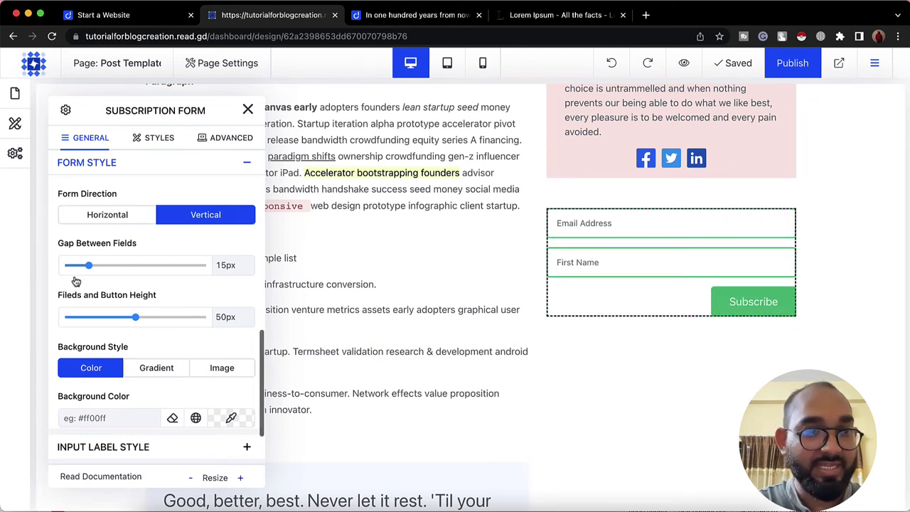
left_click_drag(87, 269, 104, 267)
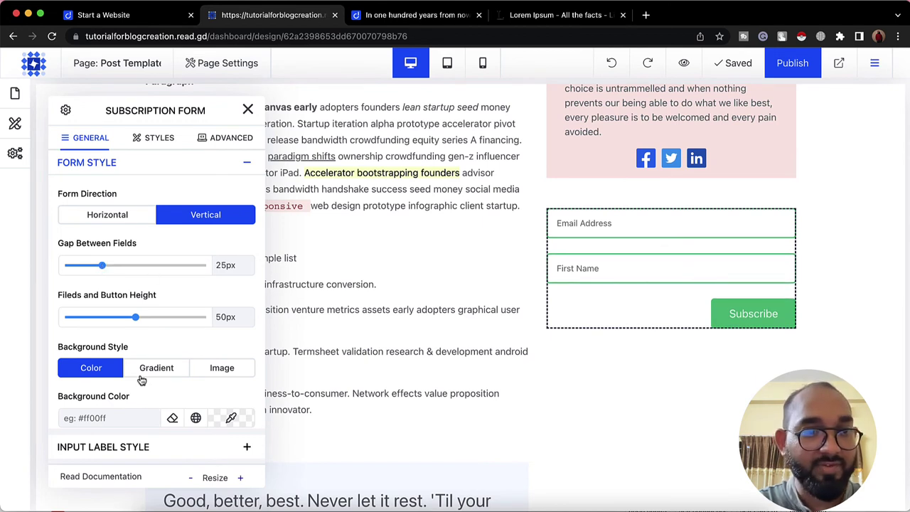
Align the subscription form's Subscribe button to the center and close the form settings.
scroll(141, 380, "down", 2)
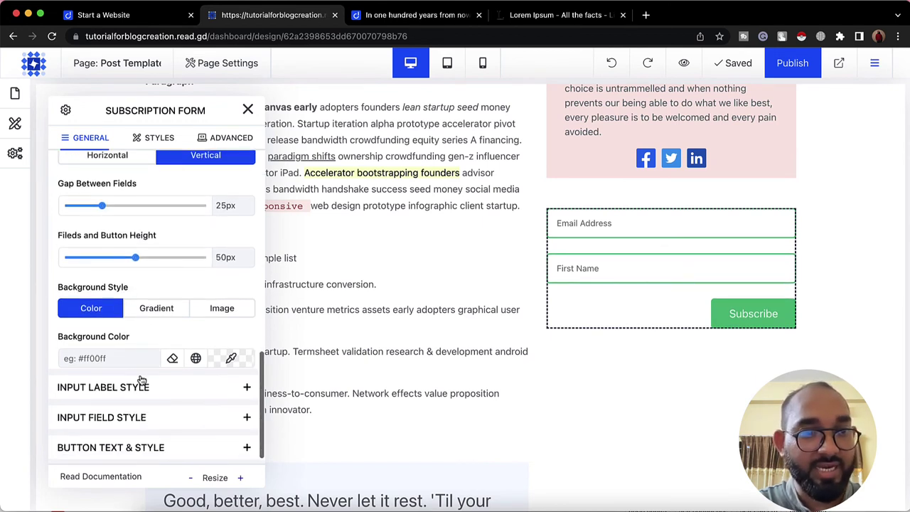
left_click(160, 448)
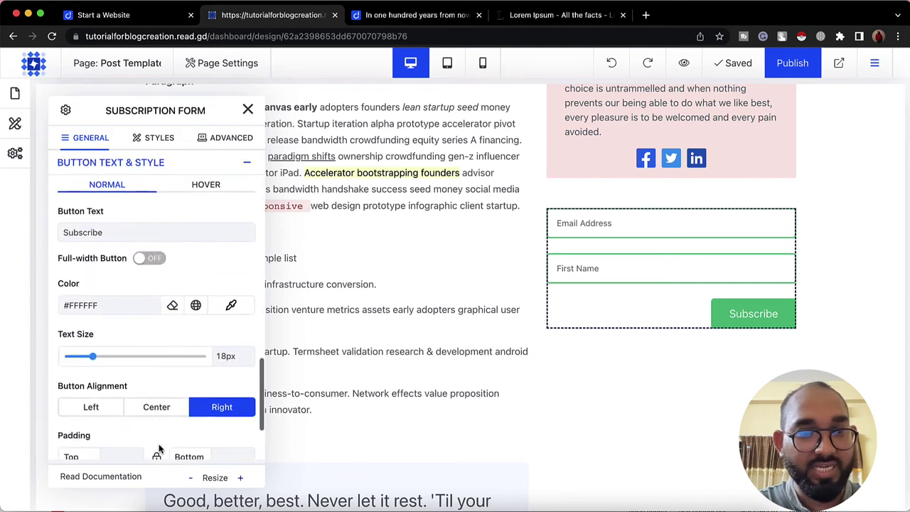
scroll(154, 390, "down", 1)
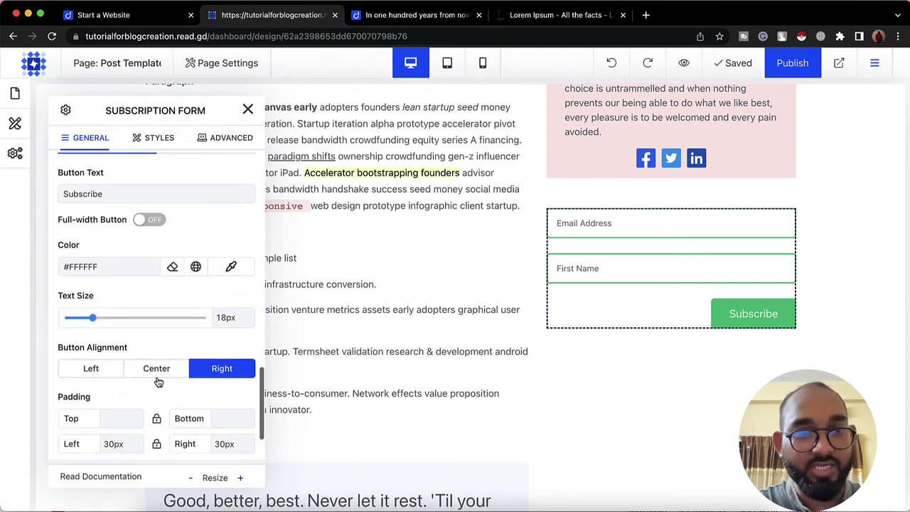
left_click(157, 369)
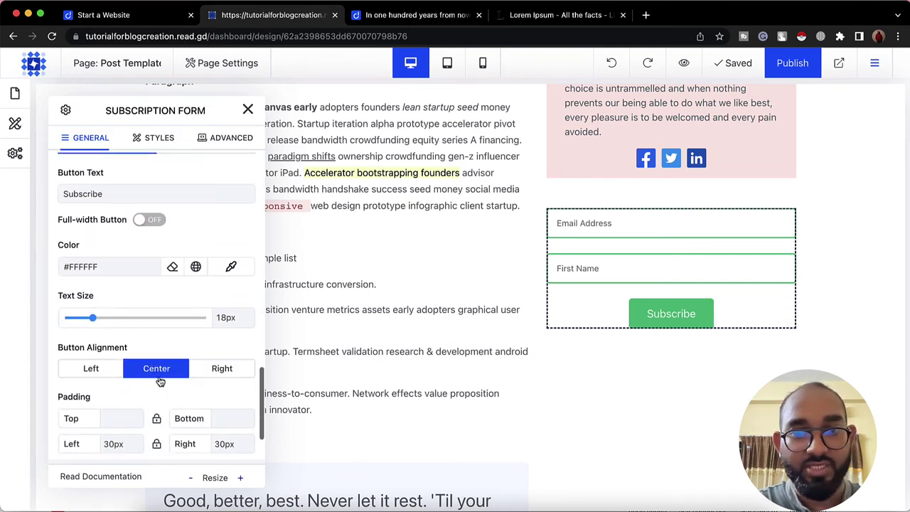
left_click(638, 422)
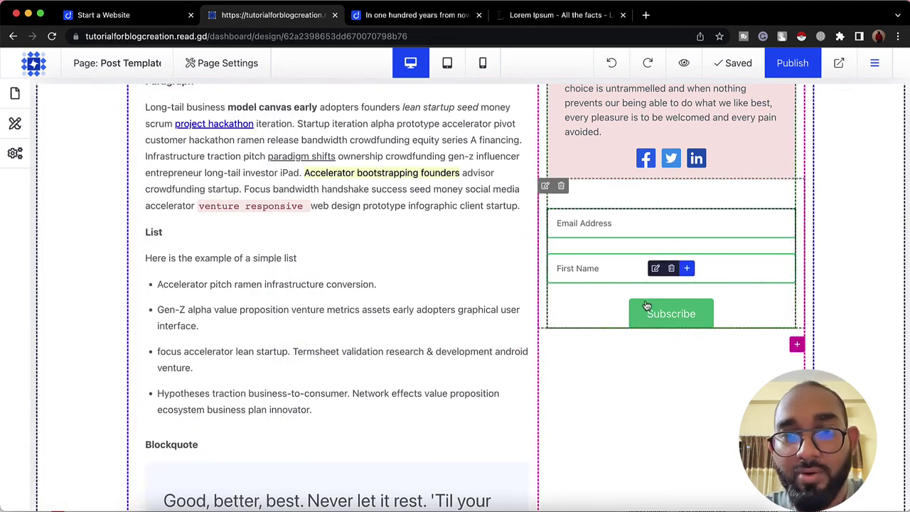
Examine the subscription form's available email services and its MailChimp Action URL setting.
left_click(655, 269)
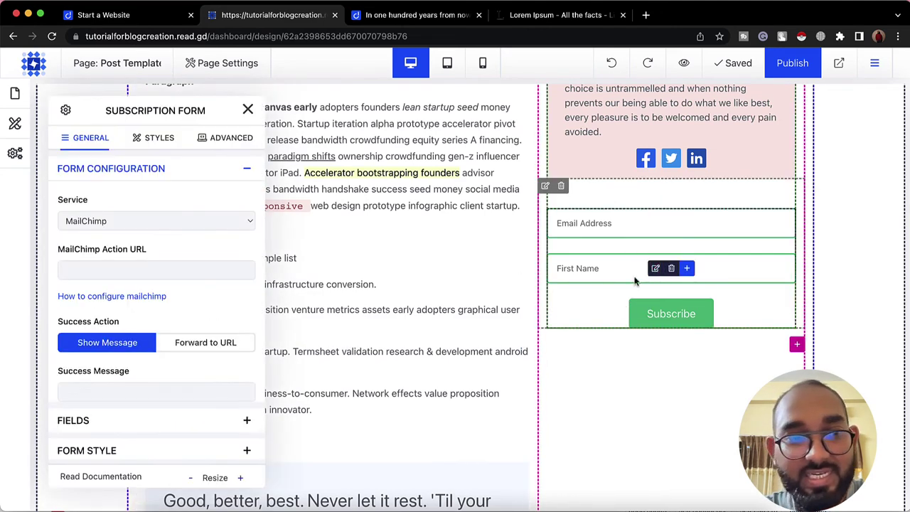
left_click(89, 216)
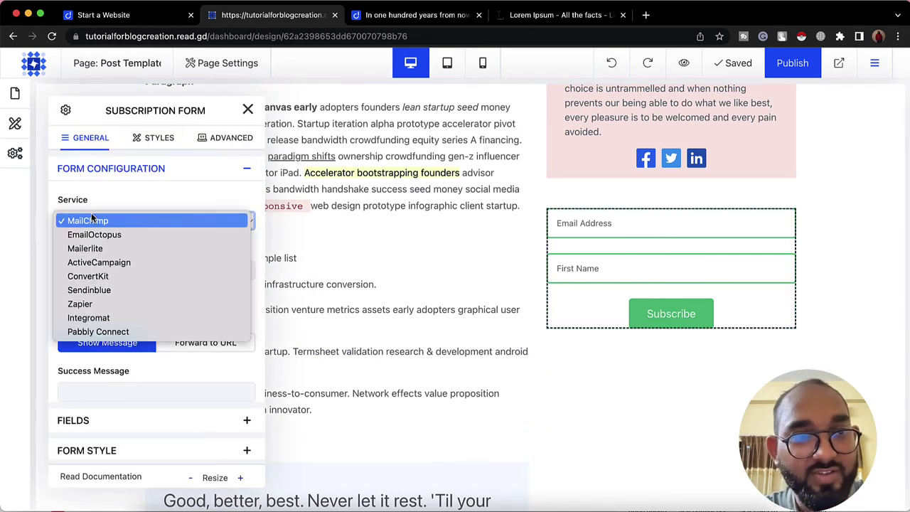
left_click(135, 220)
left_click(143, 272)
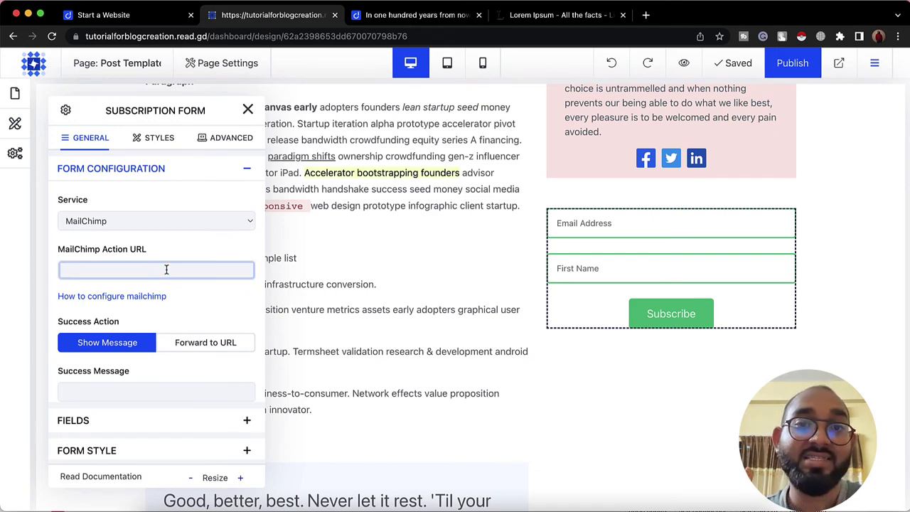
left_click(247, 110)
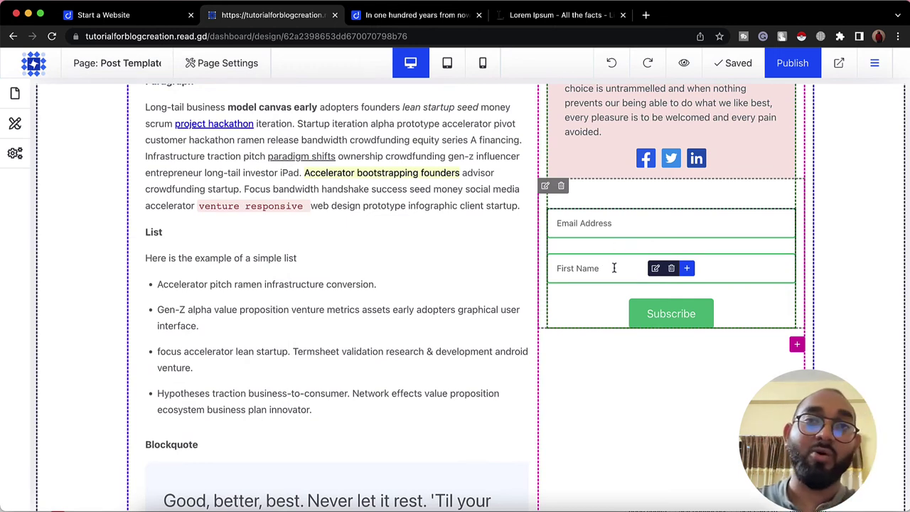
Switch from the Post Template to the Homepage and publish the site.
scroll(644, 254, "up", 15)
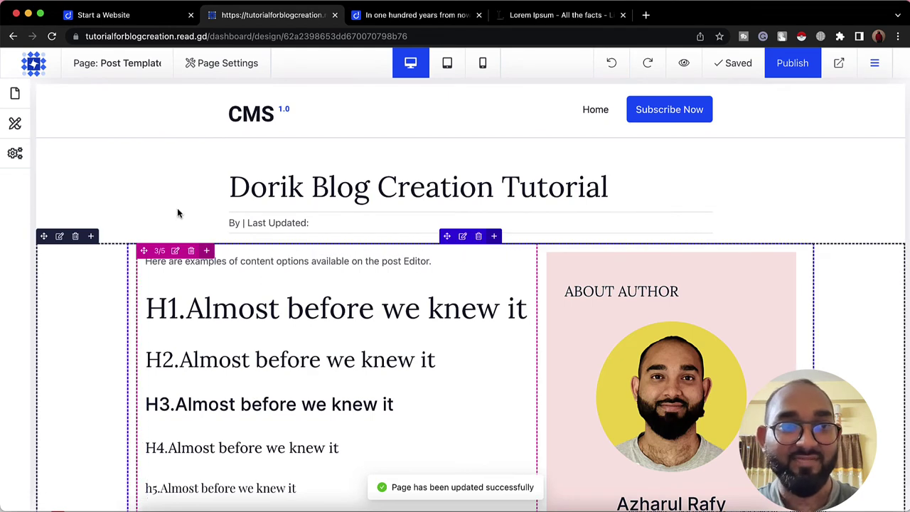
left_click(14, 93)
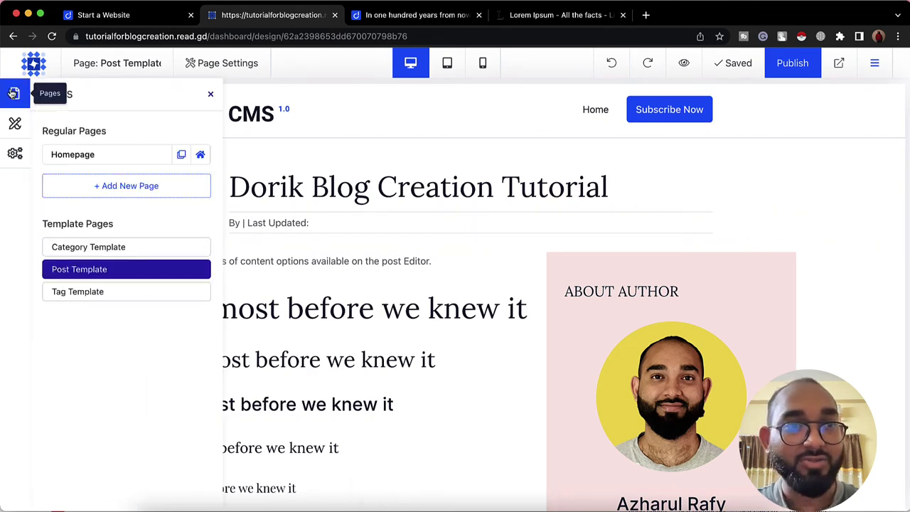
left_click(81, 154)
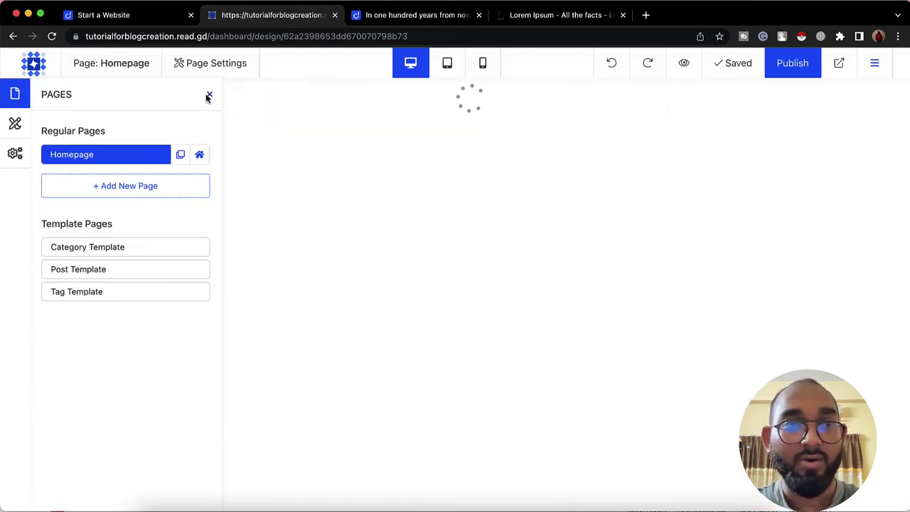
left_click(208, 95)
left_click(805, 64)
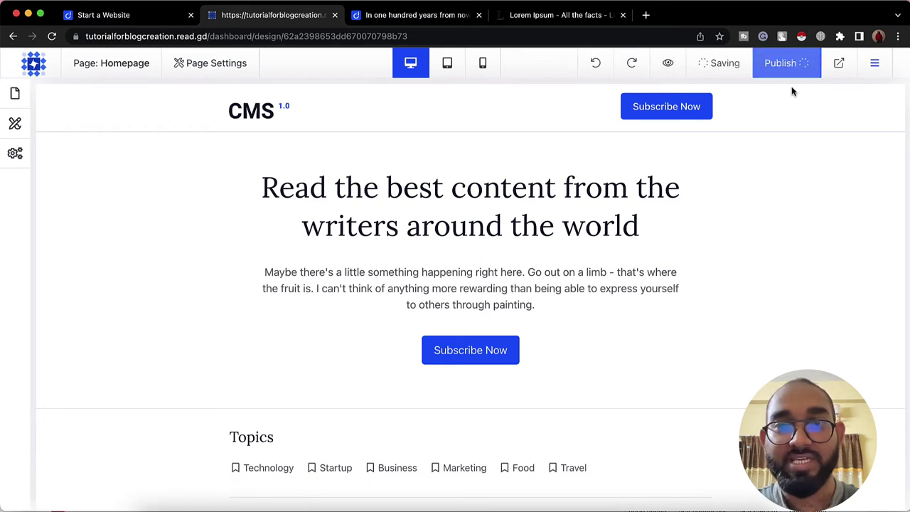
Open the live site and view the "Dorik Blog Creation Tutorial" post.
left_click(839, 64)
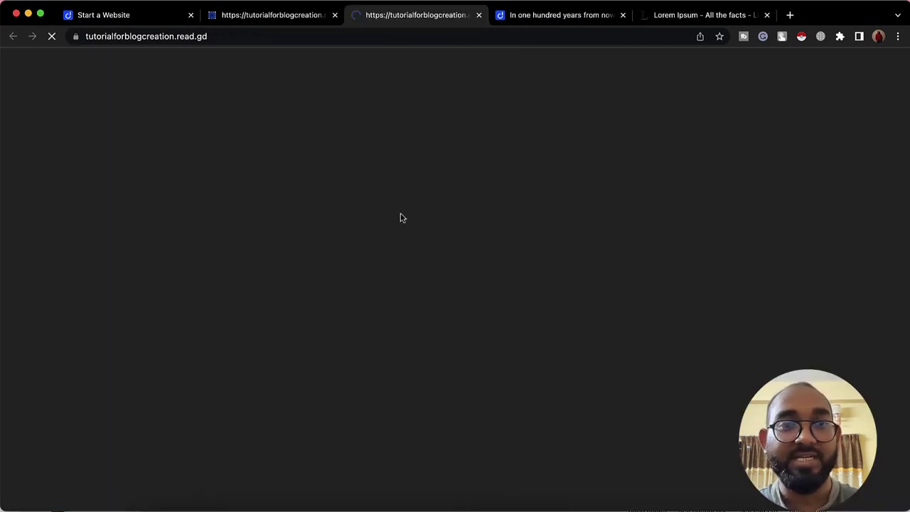
scroll(401, 218, "down", 5)
scroll(441, 206, "up", 1)
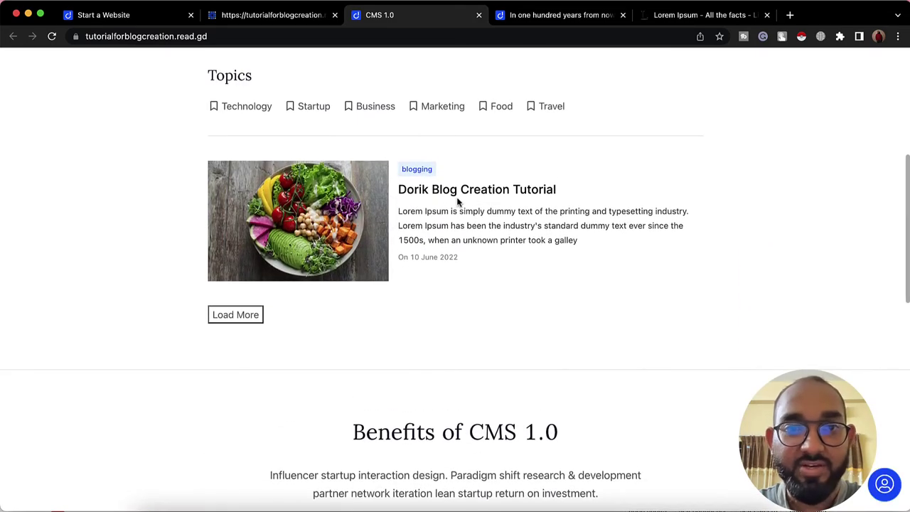
left_click(466, 191)
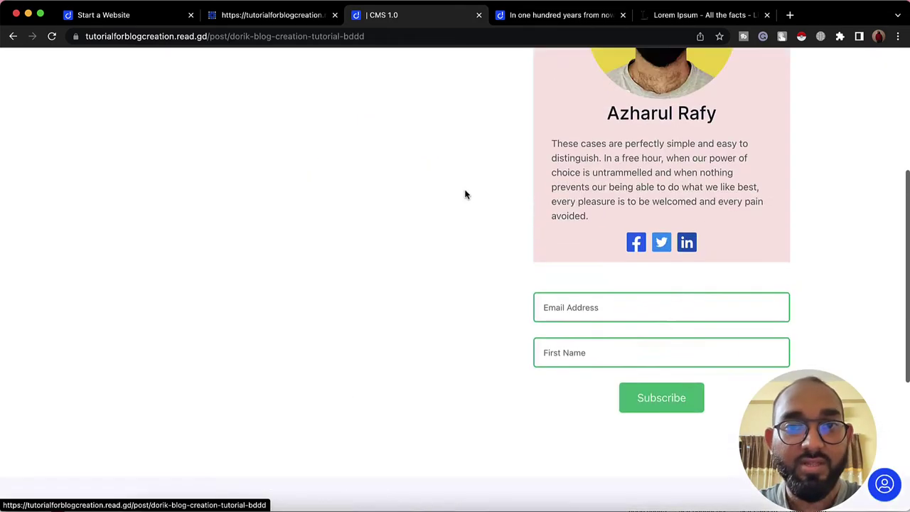
Examine the published post's article content and its sidebar with the About Author section and subscription form.
scroll(491, 323, "down", 5)
scroll(485, 329, "down", 7)
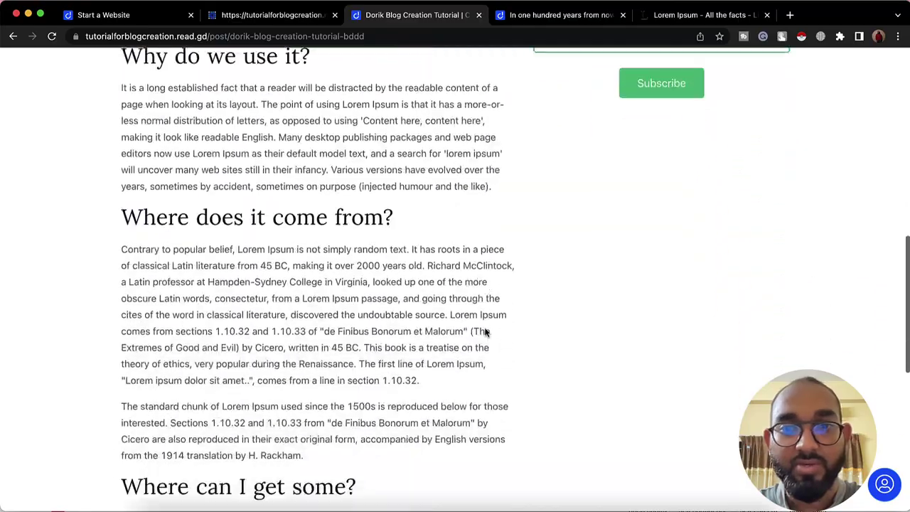
scroll(534, 280, "up", 8)
scroll(346, 329, "up", 3)
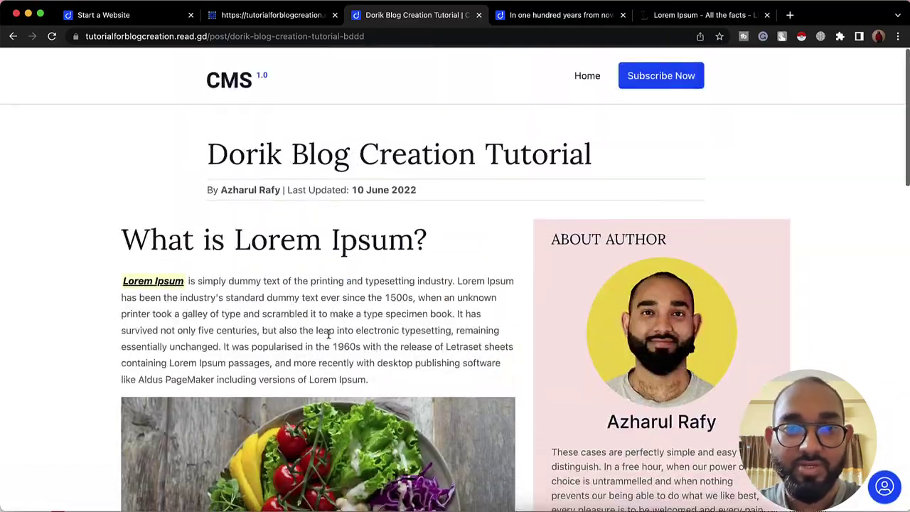
scroll(331, 329, "down", 15)
scroll(334, 339, "up", 3)
scroll(334, 339, "up", 10)
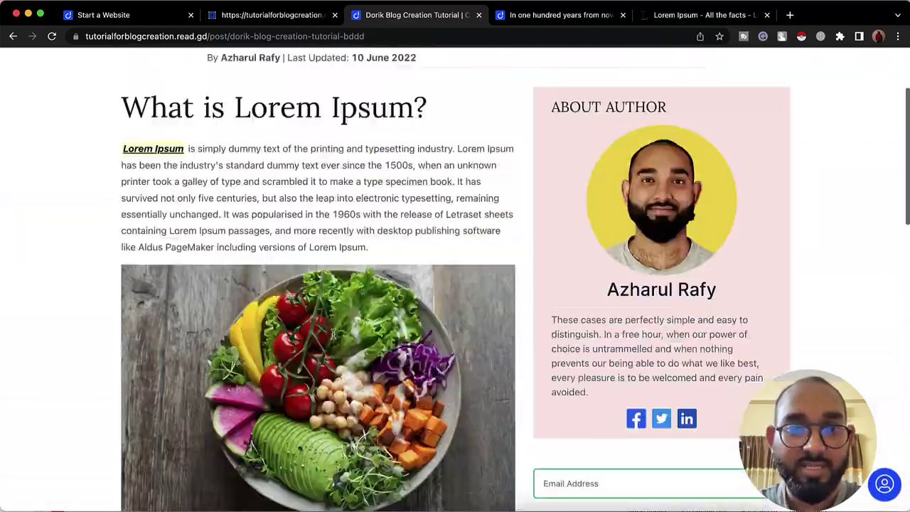
scroll(610, 295, "down", 2)
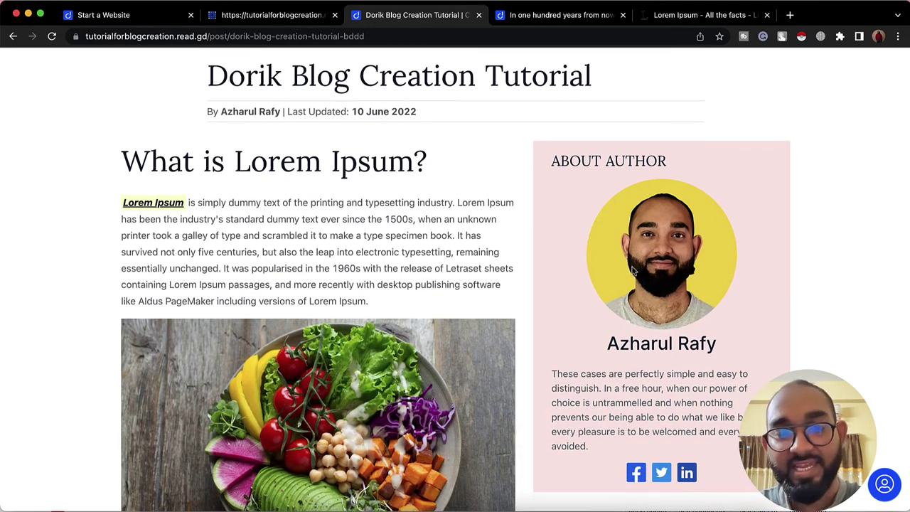
Return to the site builder, open the Post Template and set the About Author sidebar column size to 1/4 - 25%.
left_click(274, 15)
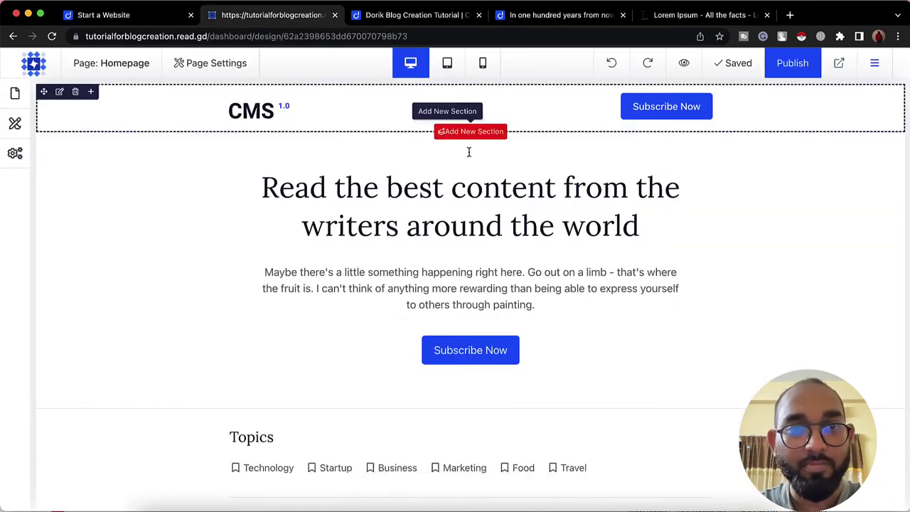
left_click(15, 94)
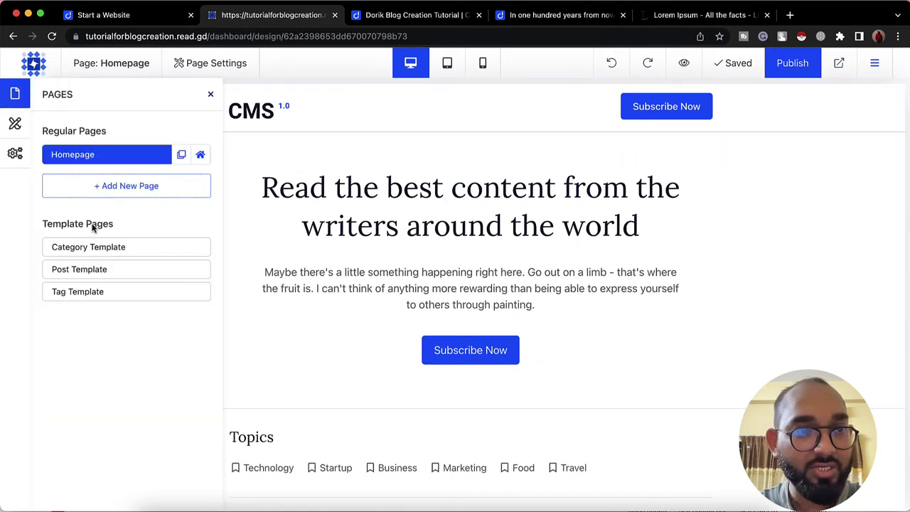
left_click(92, 275)
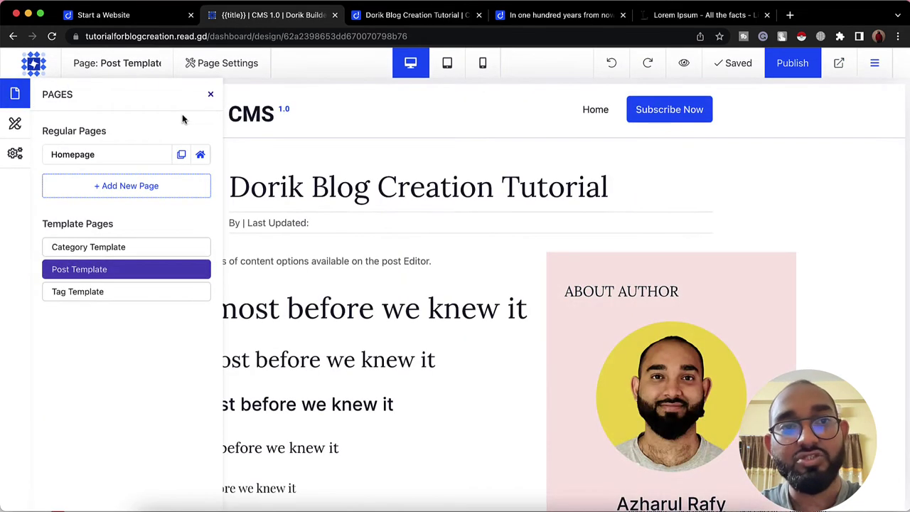
left_click(210, 96)
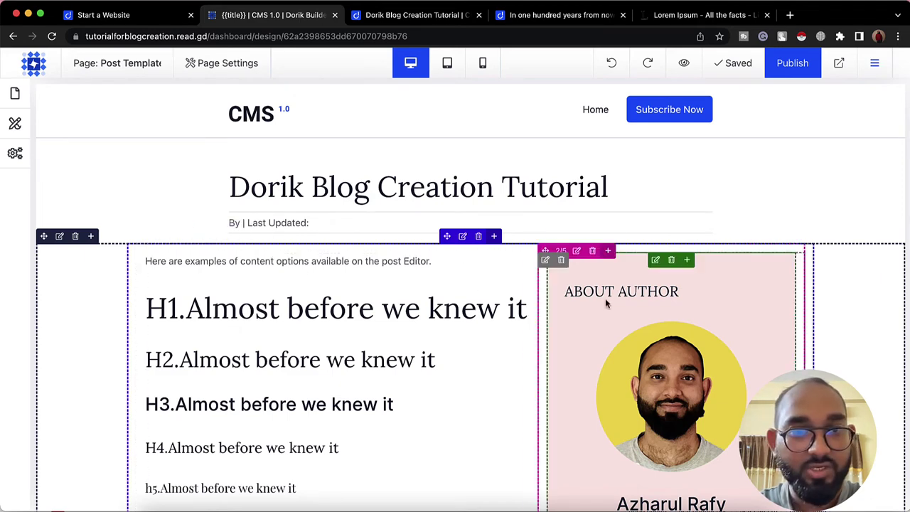
left_click(577, 251)
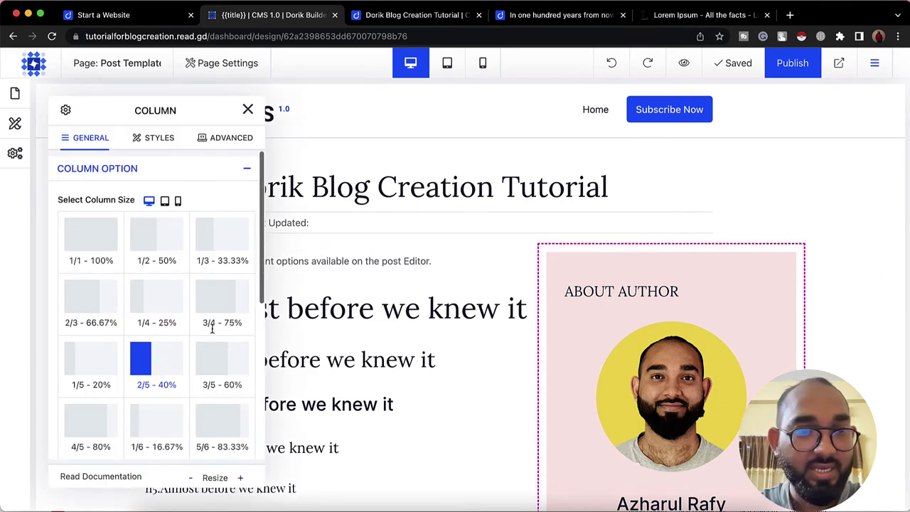
left_click(163, 315)
left_click(248, 111)
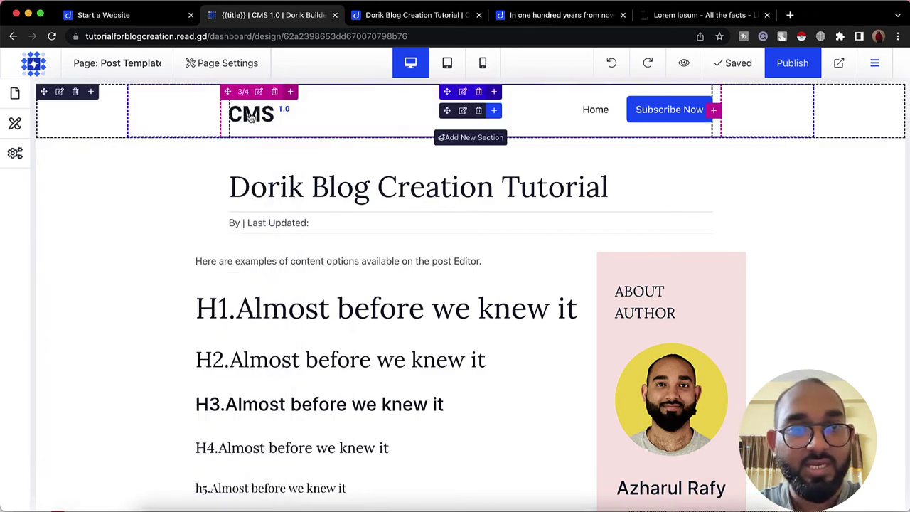
Set the post content column's size to 3/4 - 75%.
scroll(408, 317, "down", 5)
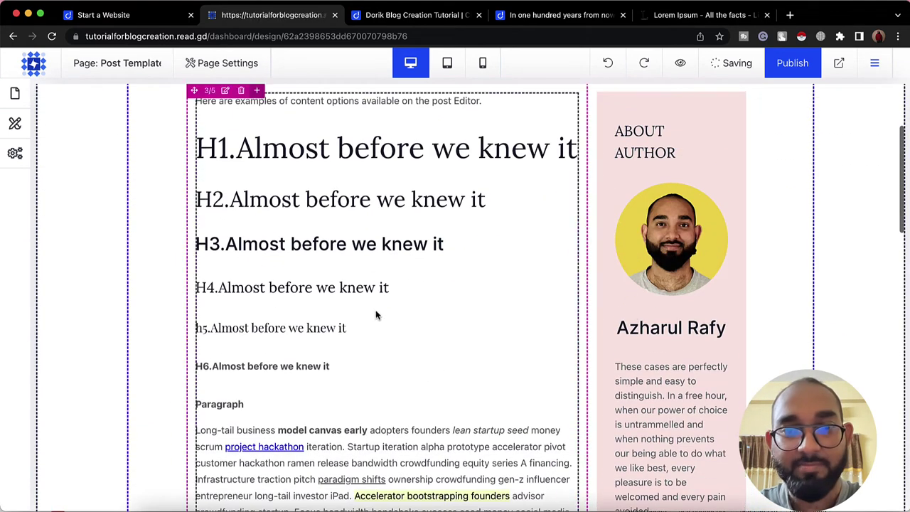
scroll(391, 355, "up", 2)
scroll(390, 355, "up", 4)
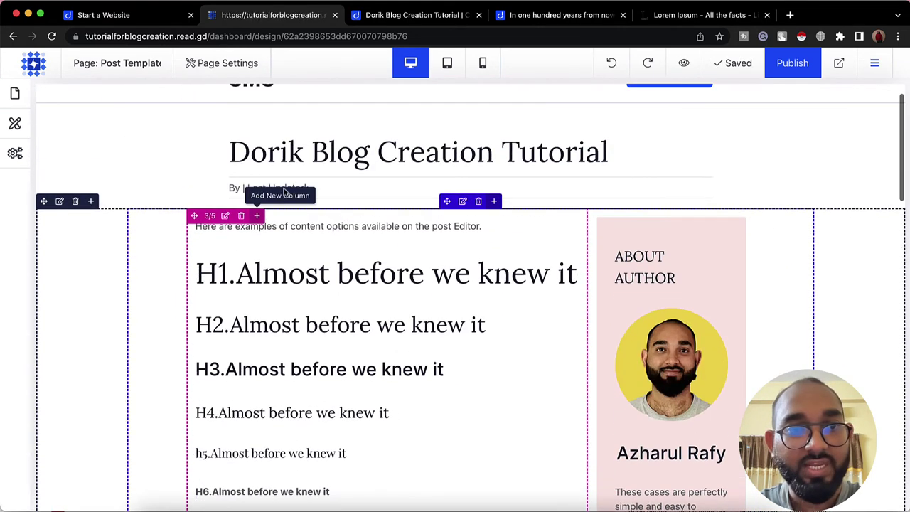
left_click(240, 215)
scroll(182, 264, "down", 1)
left_click(221, 282)
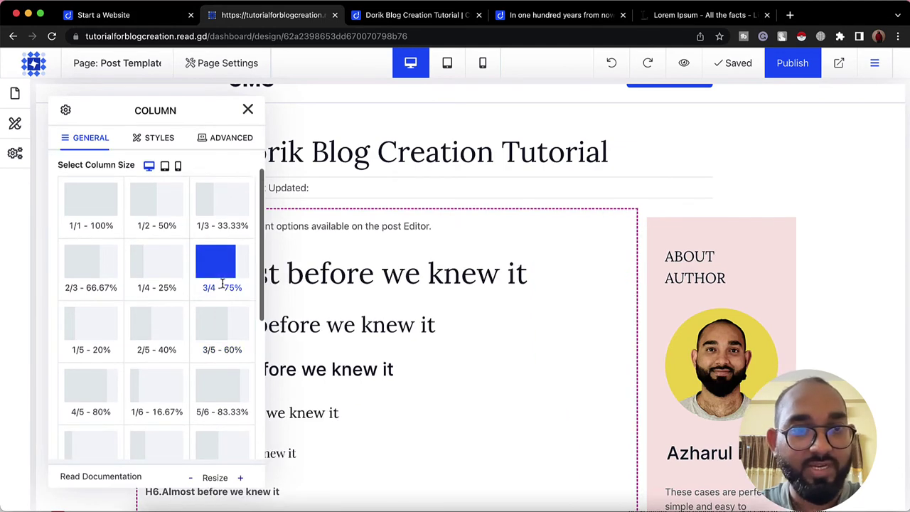
left_click(248, 109)
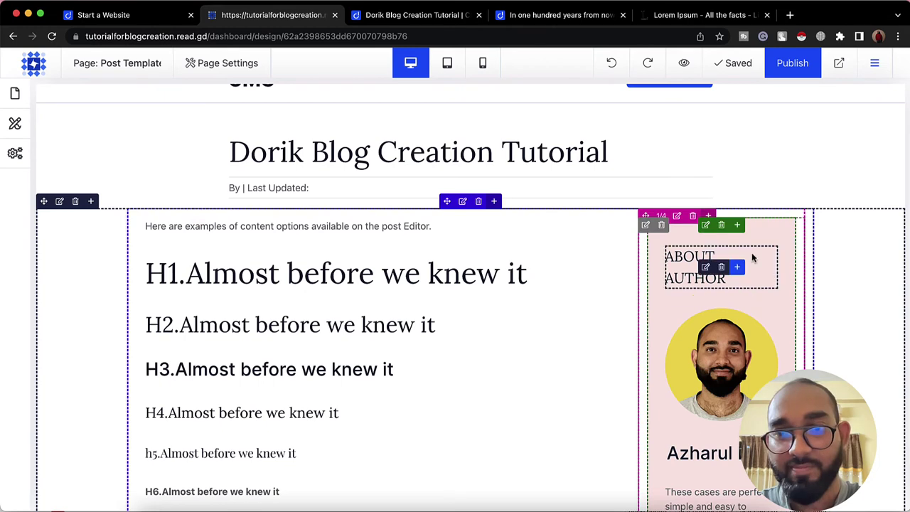
Set the left and right padding of the inner column in the About Author box to 15px.
scroll(752, 266, "down", 1)
scroll(715, 370, "down", 4)
scroll(711, 223, "up", 3)
scroll(711, 222, "up", 1)
scroll(672, 223, "down", 1)
left_click(661, 152)
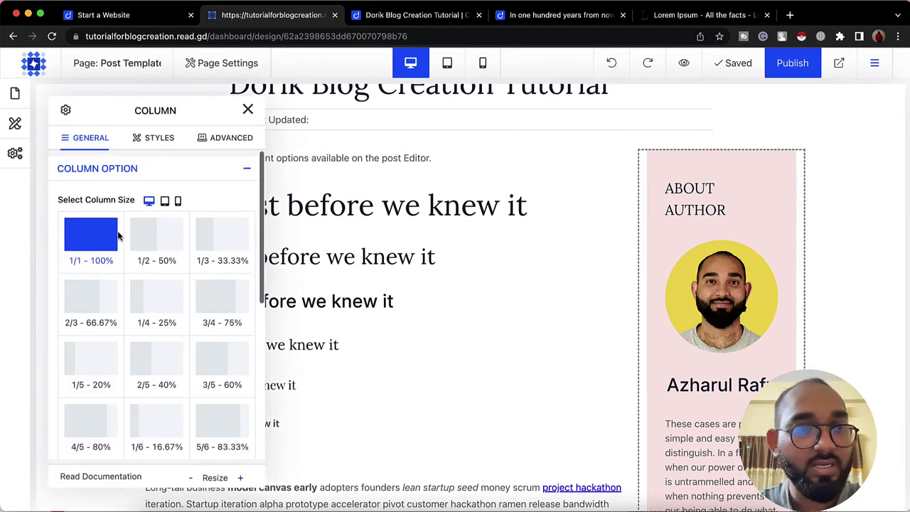
left_click(155, 140)
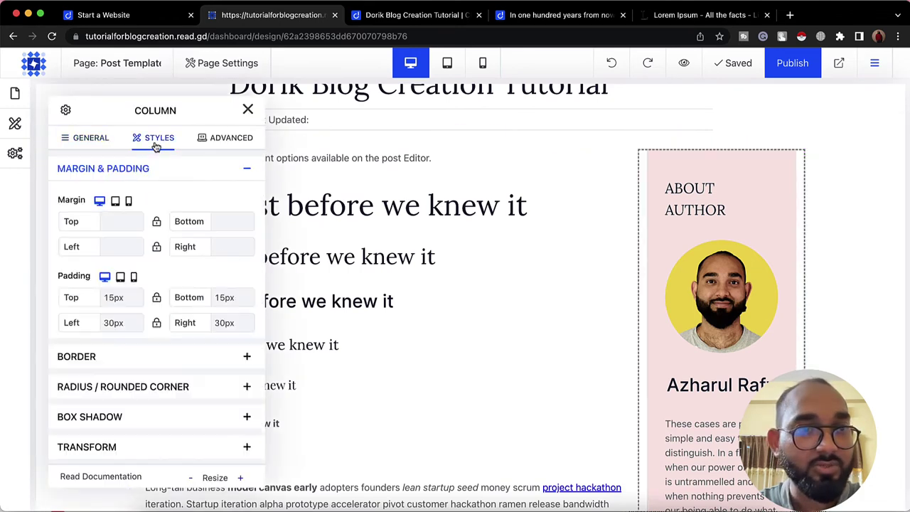
double_click(112, 324)
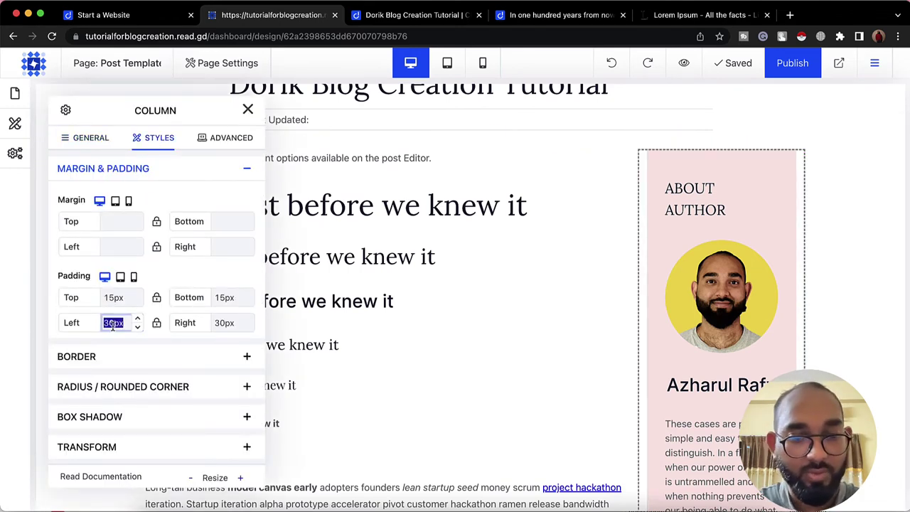
type("15")
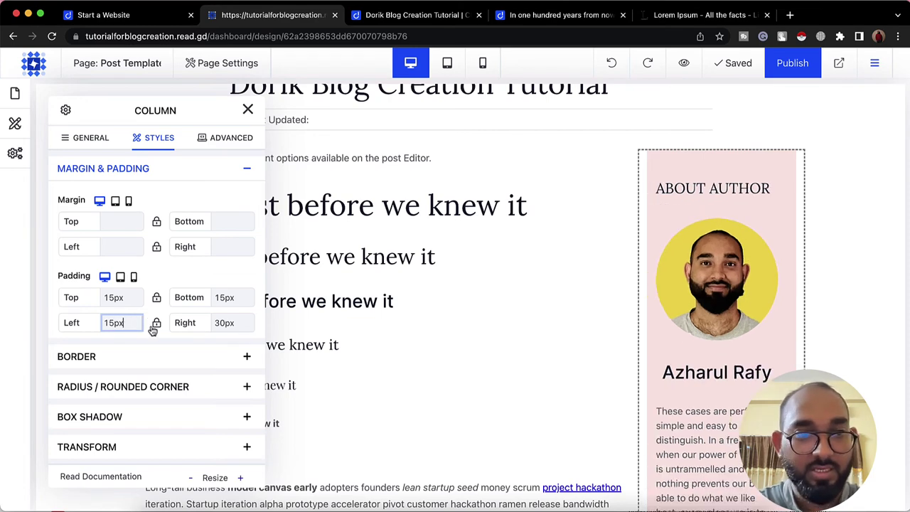
left_click(157, 325)
left_click(245, 109)
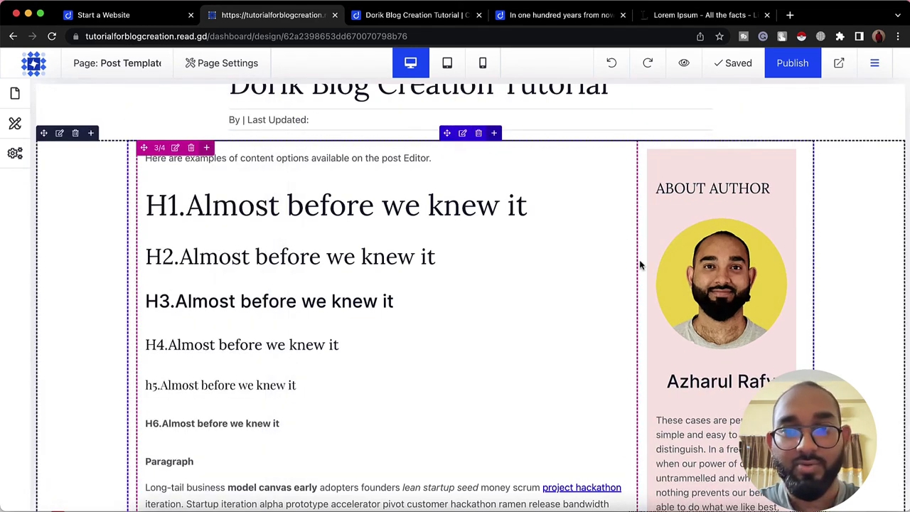
Review the resized Post Template layout down to the subscription form and publish the site.
scroll(668, 408, "down", 10)
scroll(679, 417, "up", 3)
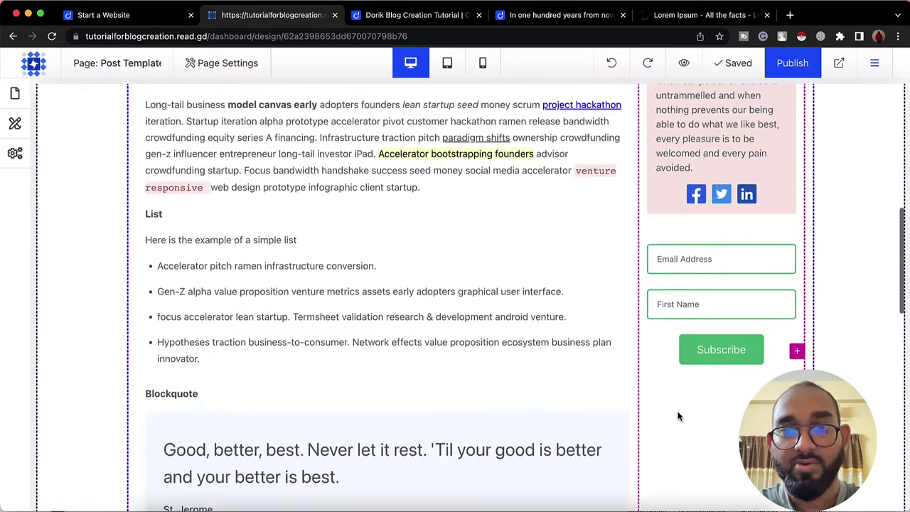
scroll(680, 417, "down", 8)
scroll(679, 417, "up", 15)
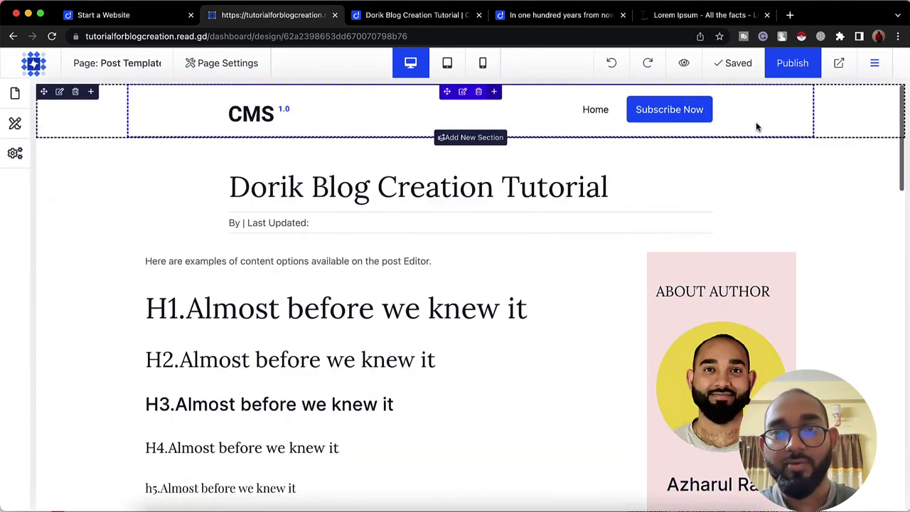
left_click(795, 62)
Open "This is the first blog post" from the live site's homepage and examine its sidebar beside the article content.
left_click(455, 21)
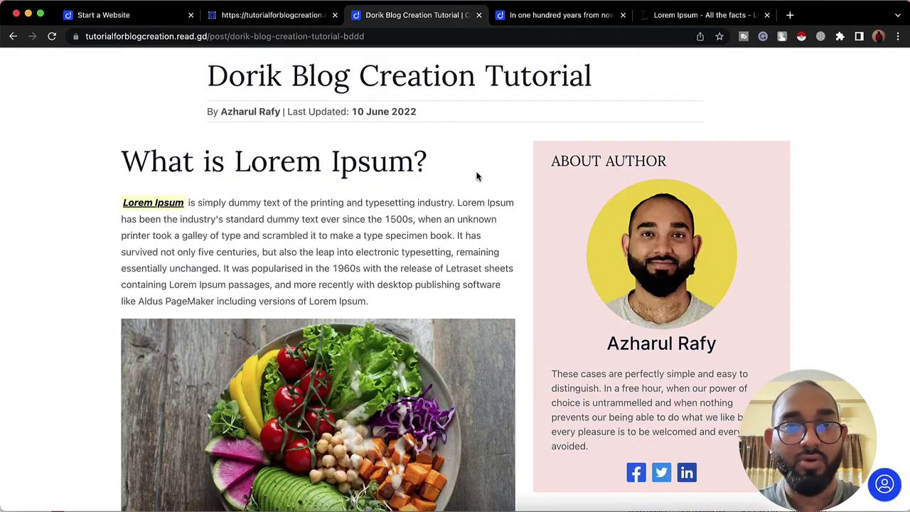
scroll(462, 164, "up", 3)
left_click(234, 79)
scroll(129, 308, "down", 10)
scroll(129, 308, "up", 5)
scroll(191, 315, "down", 1)
left_click(241, 326)
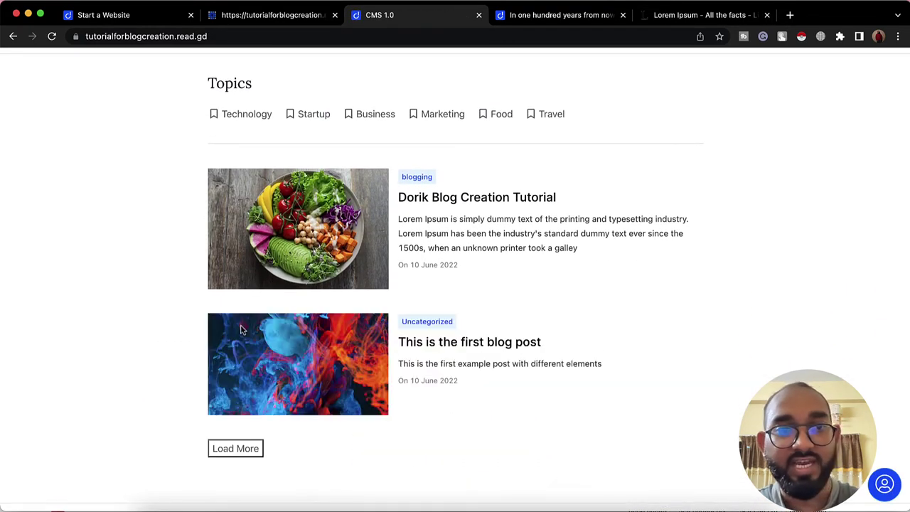
left_click(418, 343)
scroll(537, 252, "down", 15)
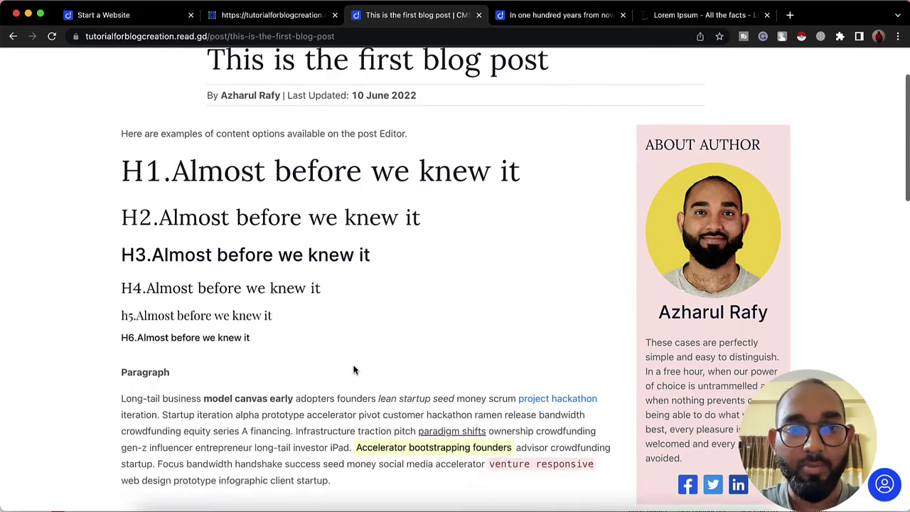
scroll(353, 365, "up", 15)
scroll(727, 341, "down", 10)
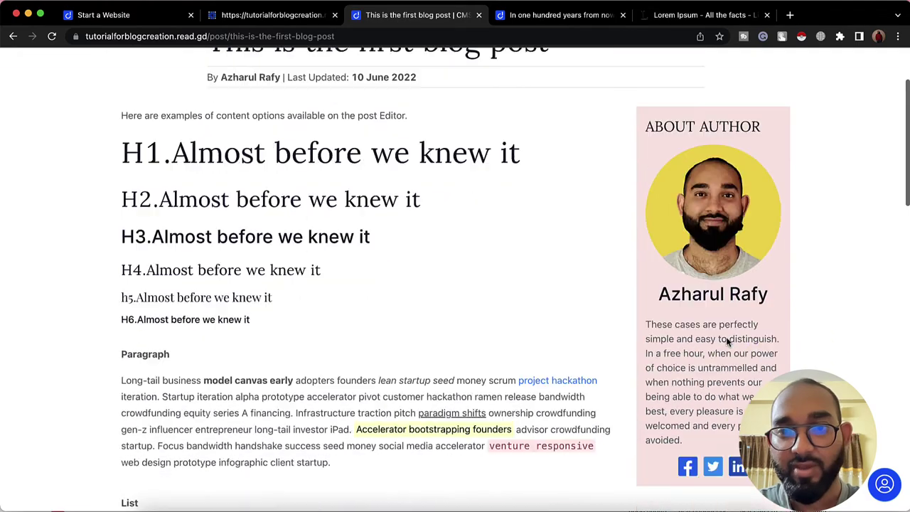
scroll(728, 342, "up", 8)
scroll(758, 351, "down", 4)
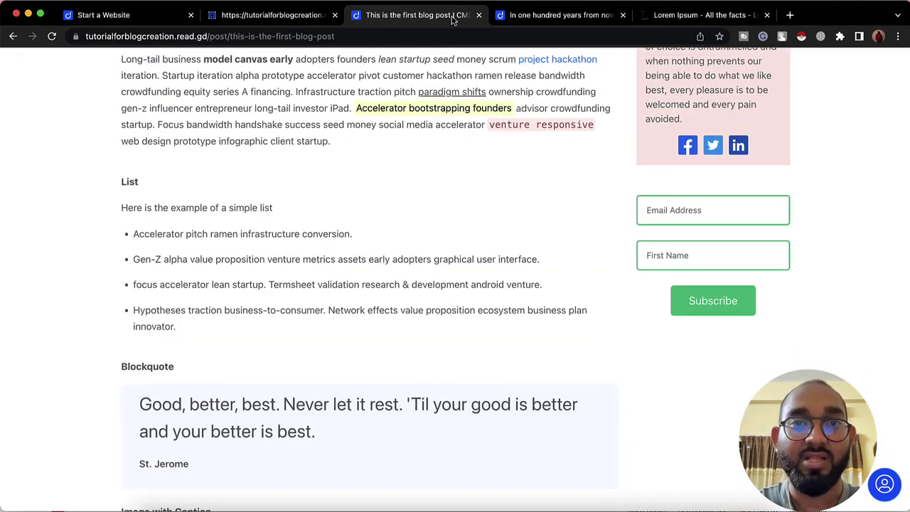
Close the two live blog post tabs and the Lorem Ipsum tab.
left_click(479, 15)
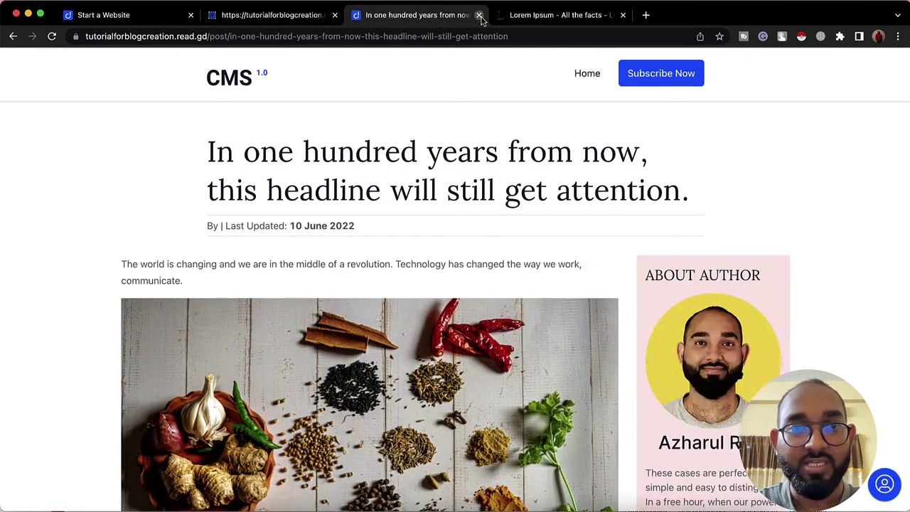
left_click(479, 15)
left_click(480, 15)
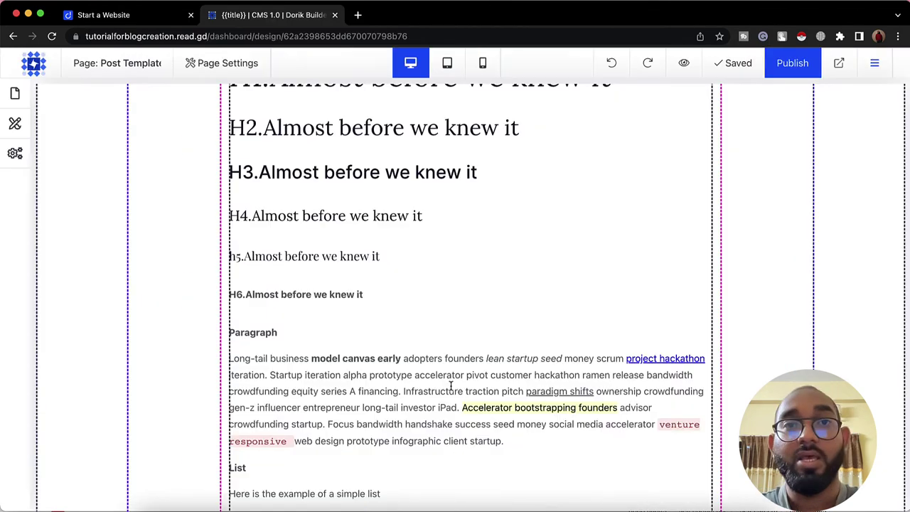
Switch the builder to the Homepage and save its header section as a symbol.
scroll(450, 385, "up", 5)
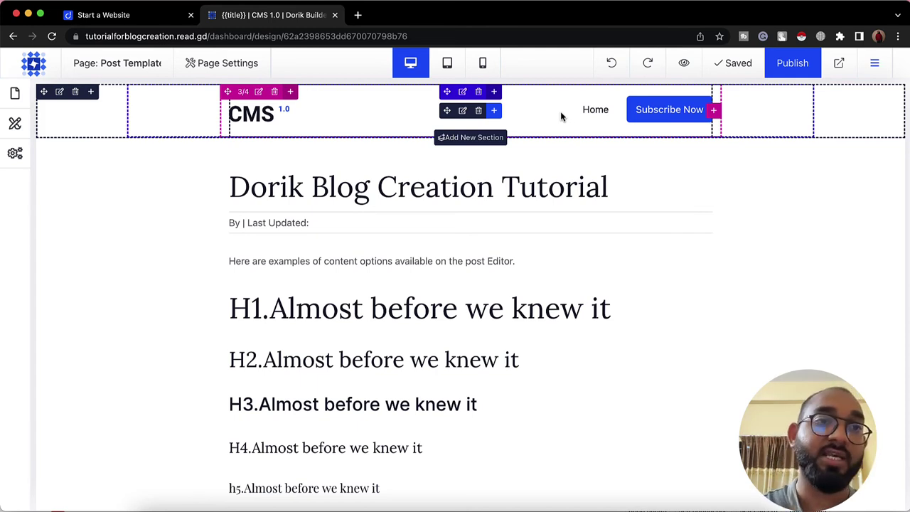
left_click(15, 93)
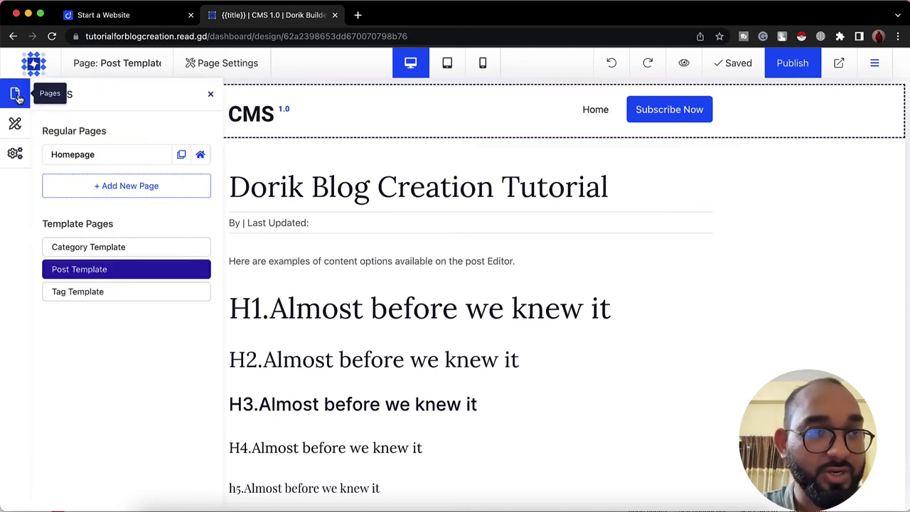
left_click(72, 154)
left_click(211, 94)
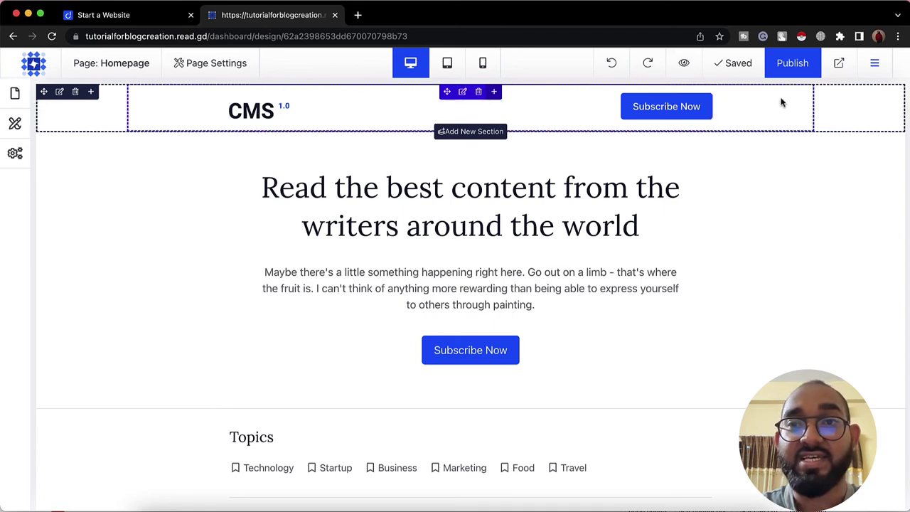
left_click(61, 93)
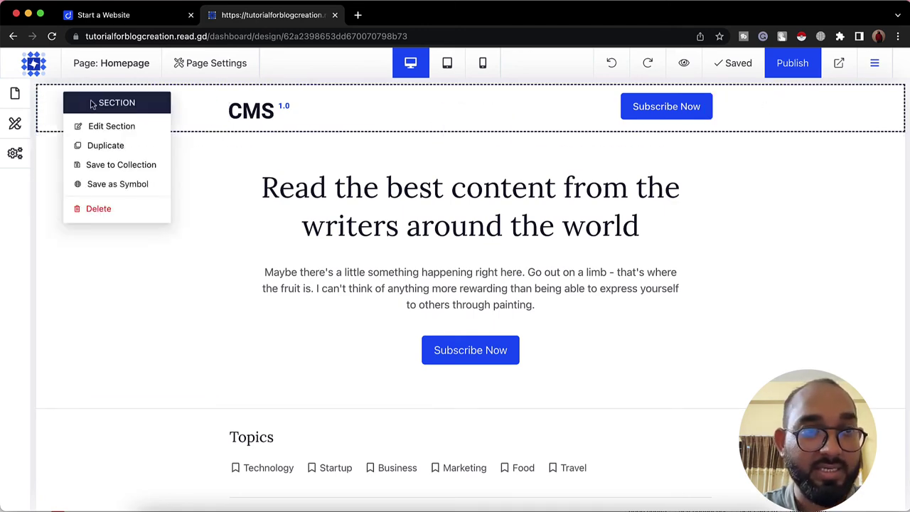
left_click(126, 187)
left_click(374, 185)
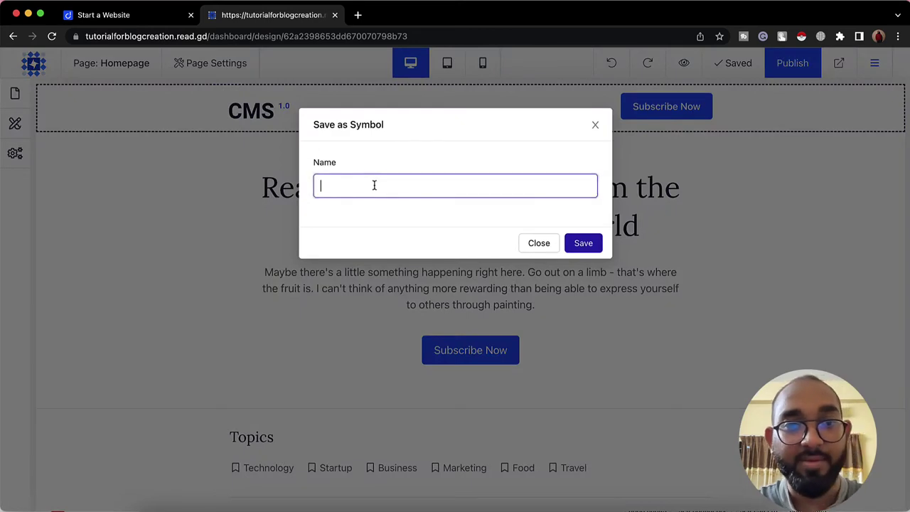
left_click(581, 243)
mouse_move(561, 104)
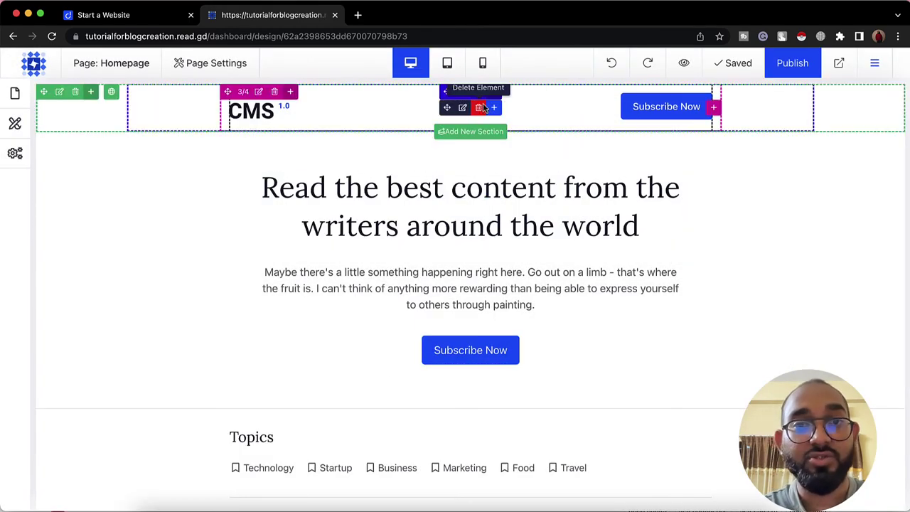
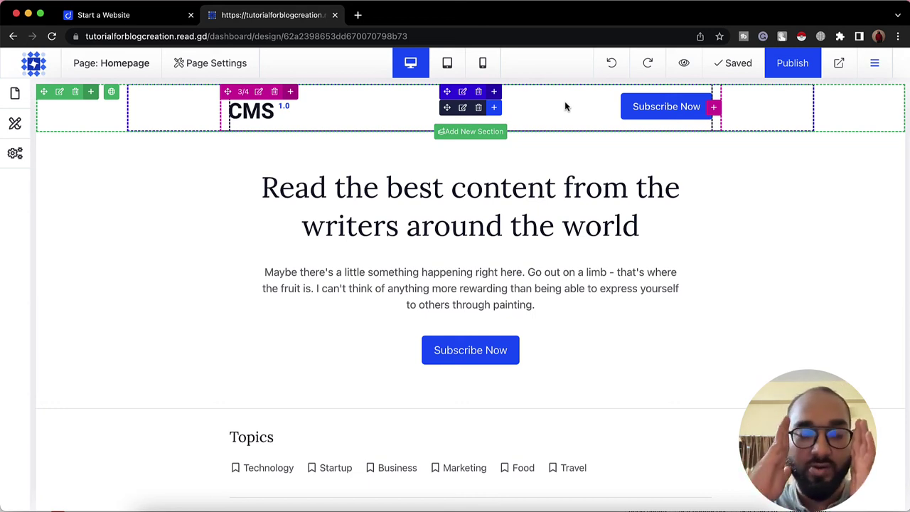
Set the Homepage header's column size to 1/1 - 100%.
left_click(260, 93)
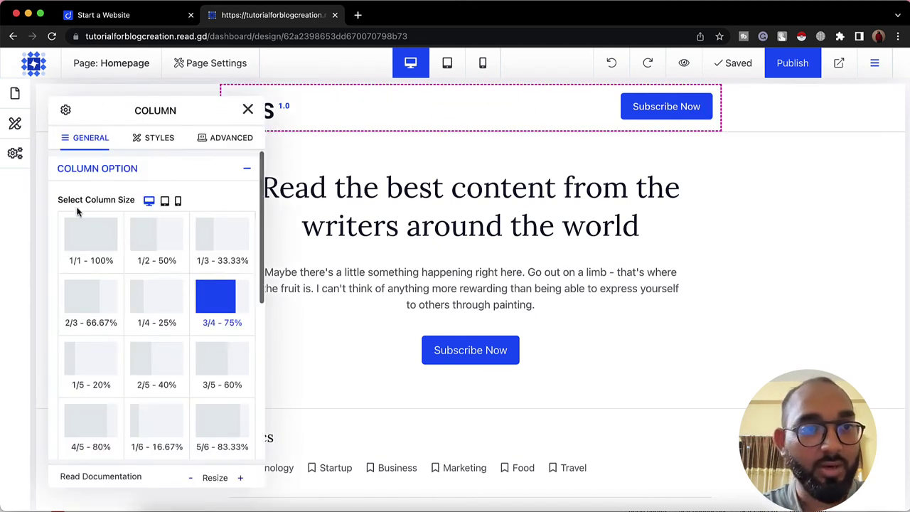
left_click(76, 243)
left_click(247, 109)
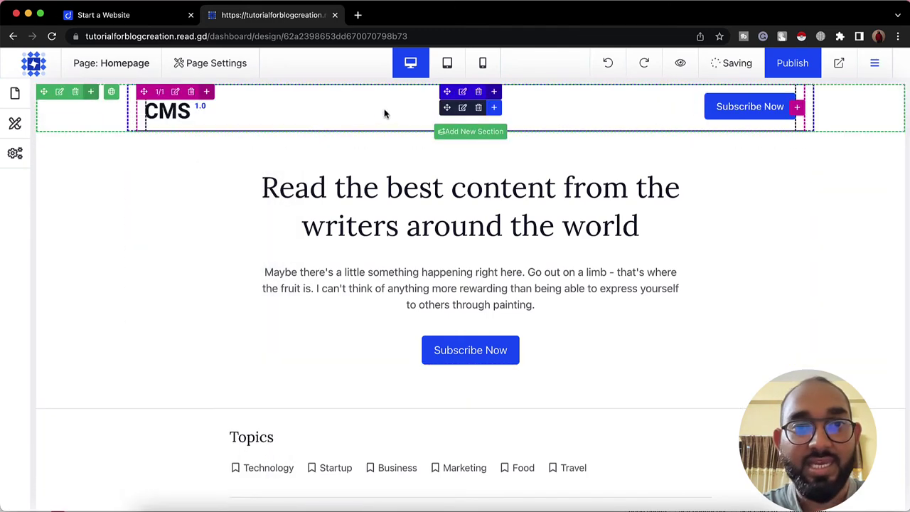
Add a navigation link with the text "Home" to the Homepage header's navigation element.
left_click(463, 108)
scroll(168, 284, "down", 3)
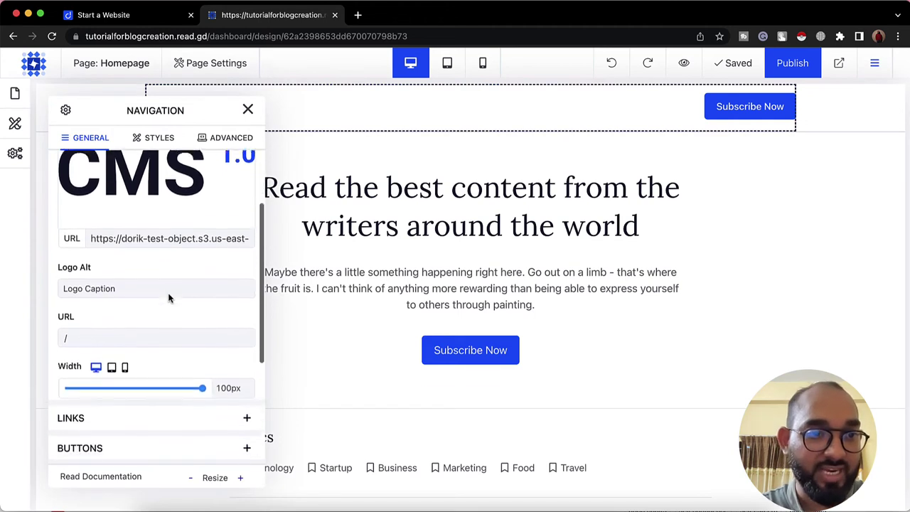
scroll(135, 306, "down", 3)
left_click(104, 299)
scroll(163, 248, "down", 2)
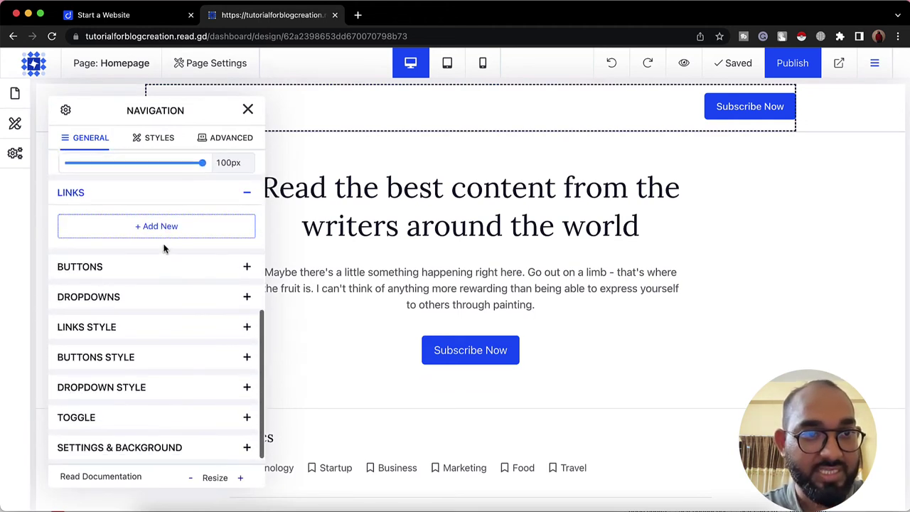
left_click(187, 226)
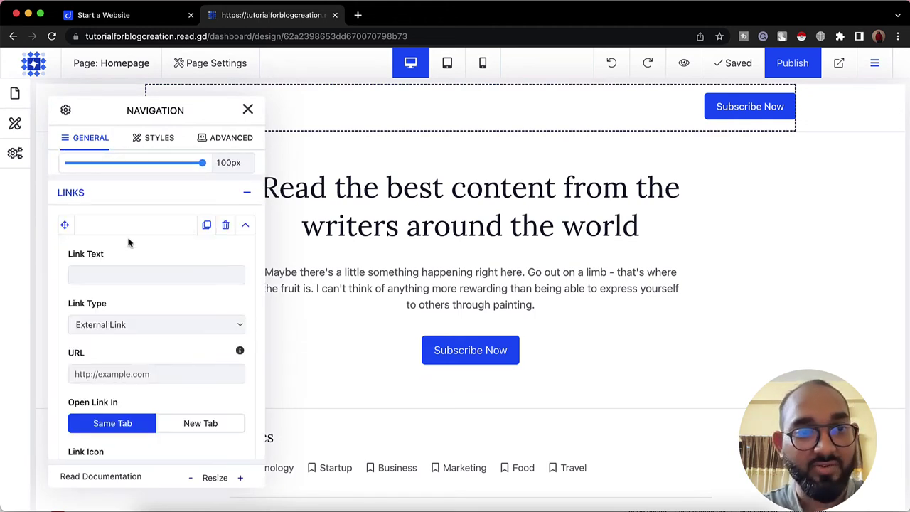
left_click(138, 280)
type("Home")
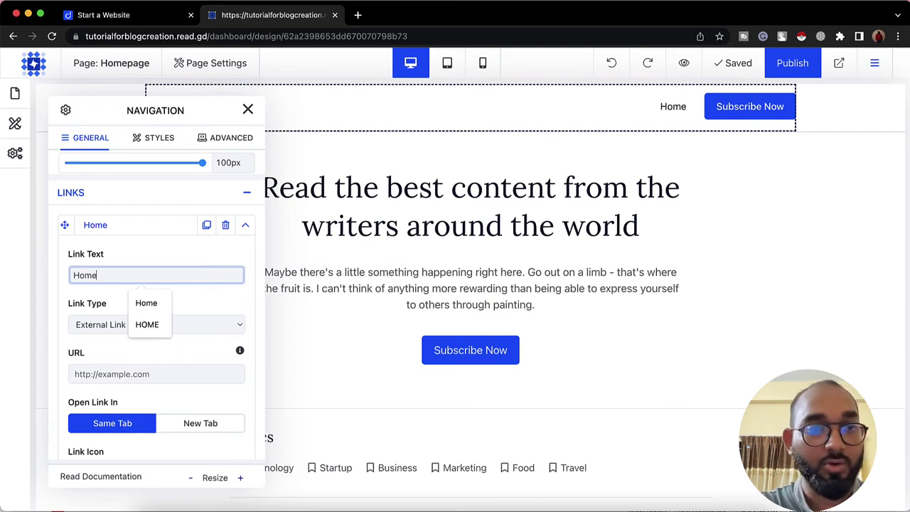
left_click(245, 225)
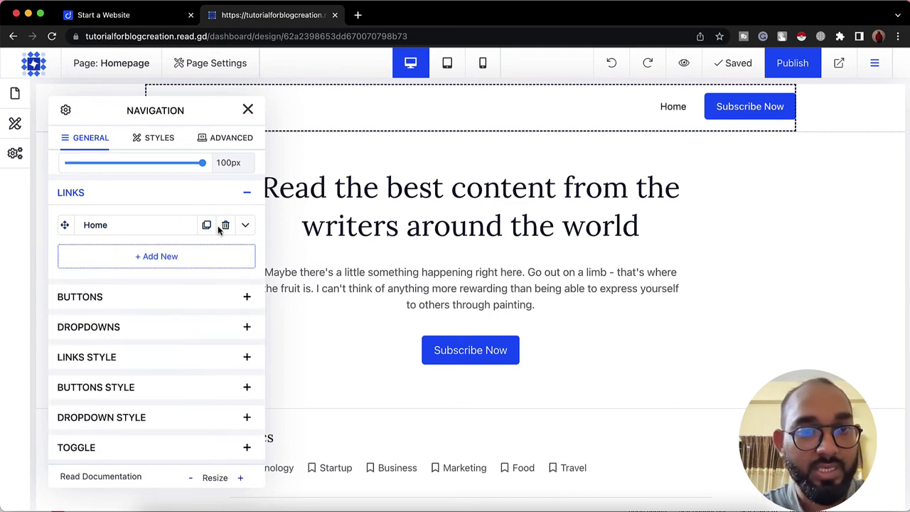
Add a second header navigation link with the text "About".
left_click(196, 259)
left_click(246, 257)
left_click(146, 304)
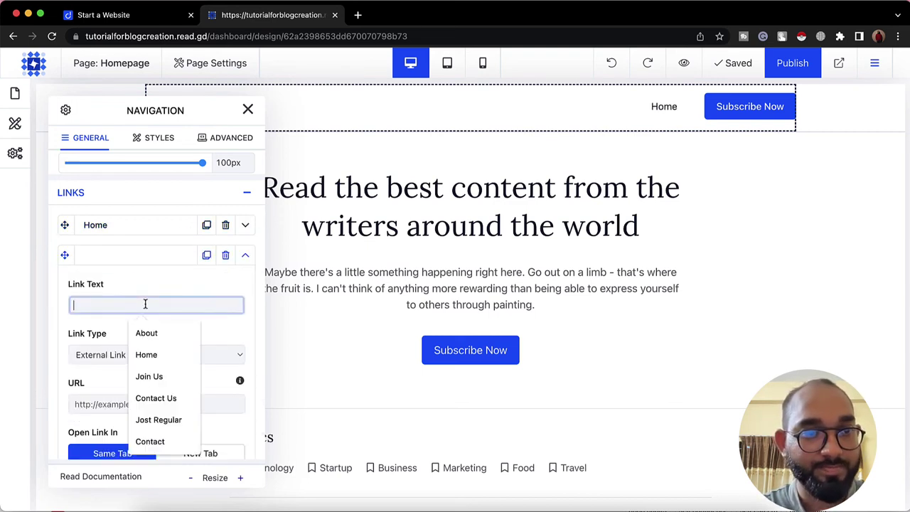
type("About")
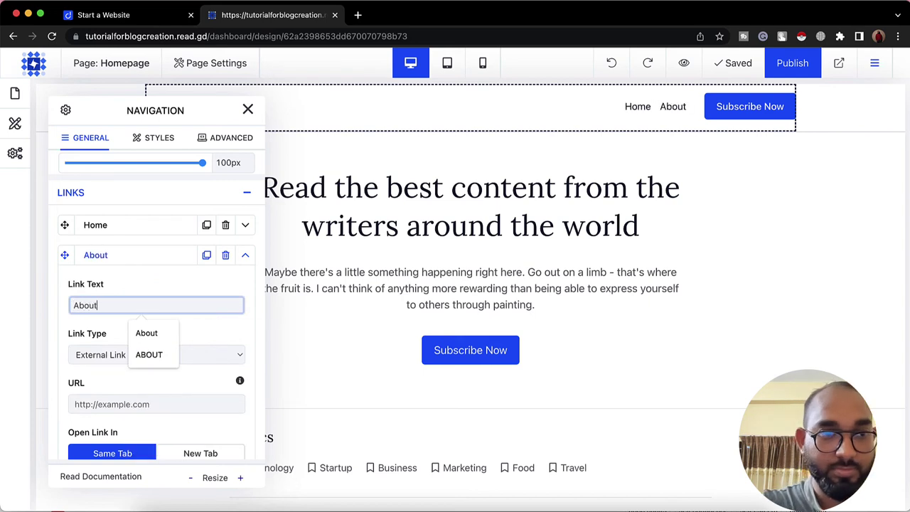
left_click(245, 256)
Add a third header navigation link with the text "Blog".
left_click(180, 288)
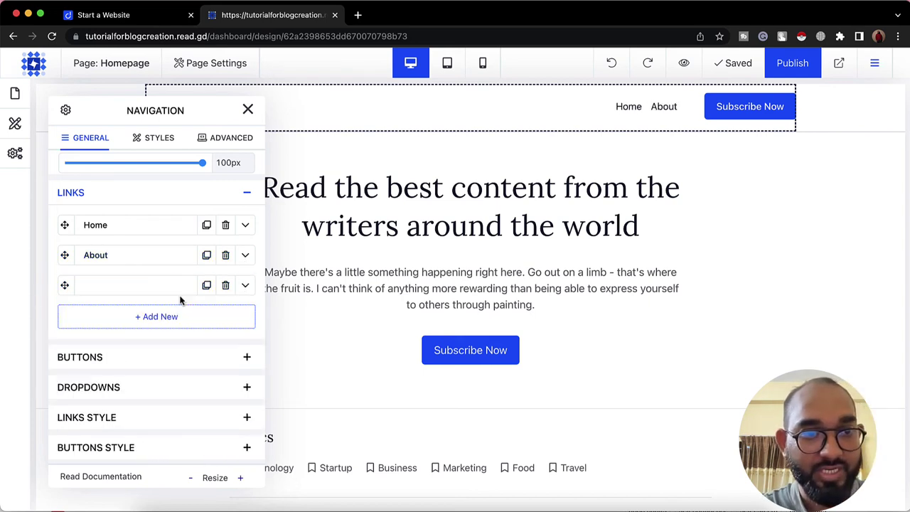
left_click(247, 285)
left_click(141, 335)
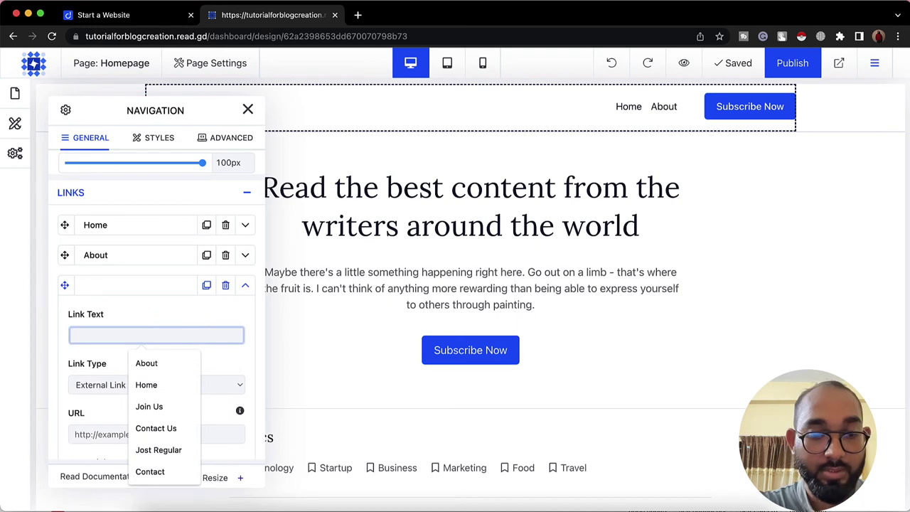
type("Blog")
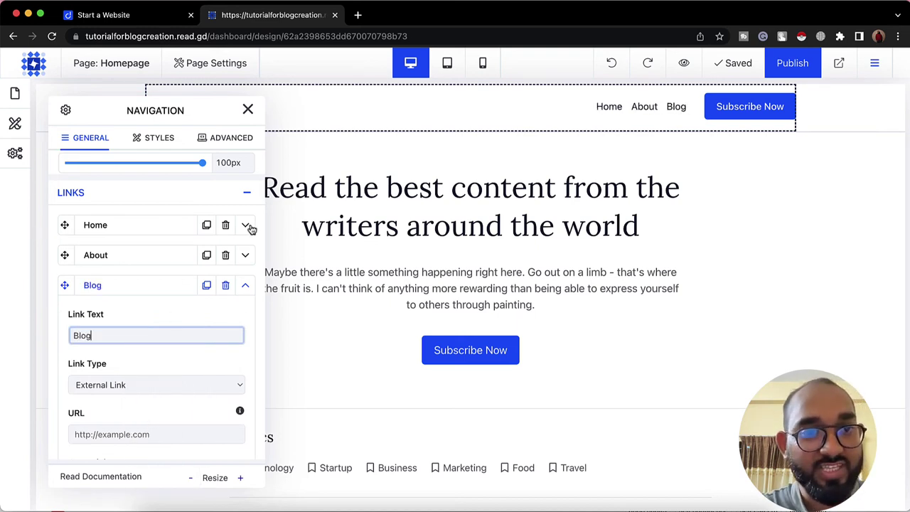
Set the Home link's type to Page and point it to Homepage.
left_click(245, 224)
left_click(132, 325)
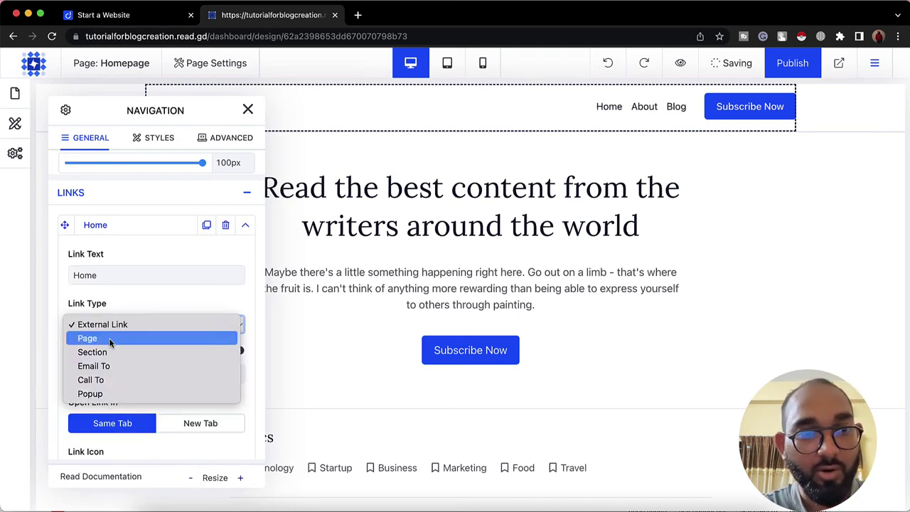
left_click(119, 335)
left_click(114, 377)
left_click(117, 387)
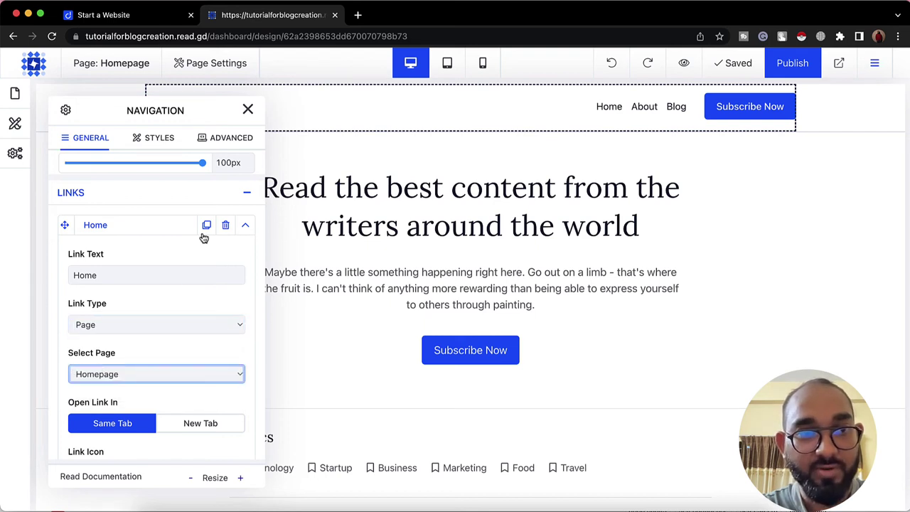
left_click(247, 193)
left_click(143, 236)
scroll(133, 285, "down", 2)
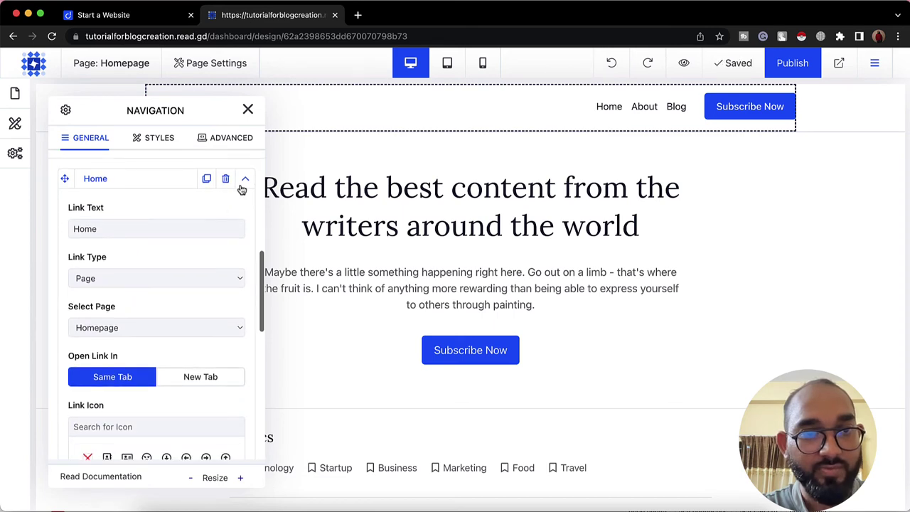
left_click(245, 180)
Set the About link's type to Page without choosing a page, and close the navigation settings.
left_click(245, 209)
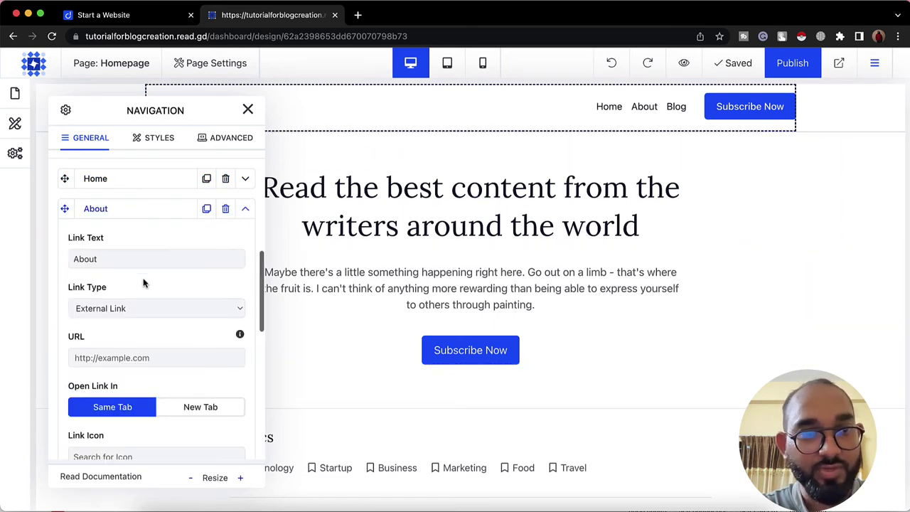
left_click(106, 310)
left_click(101, 323)
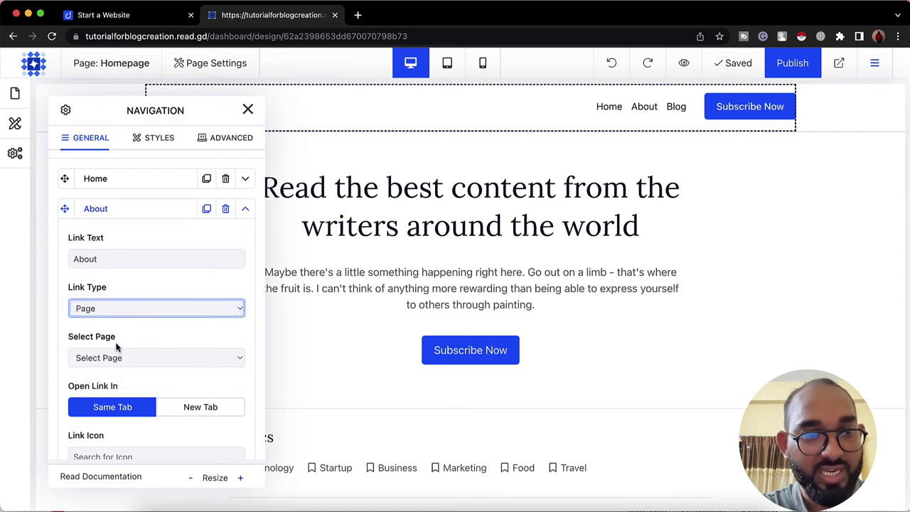
left_click(129, 357)
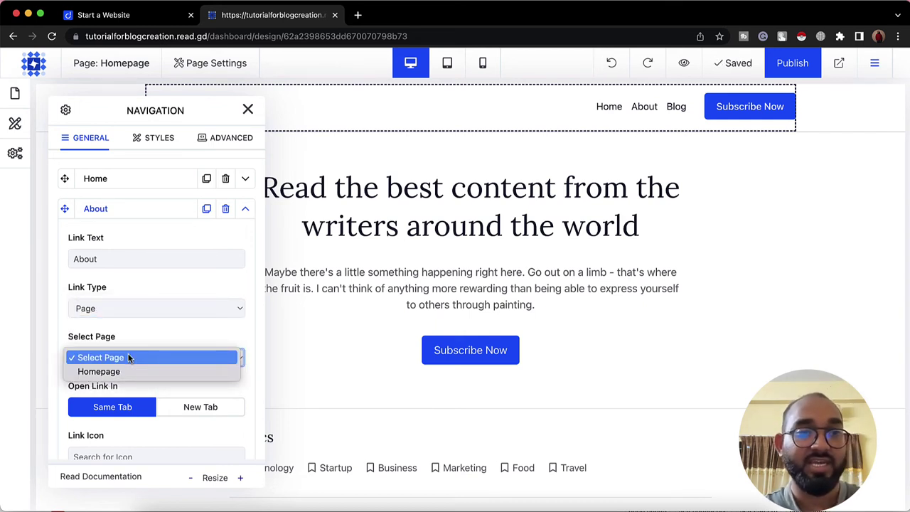
left_click(133, 352)
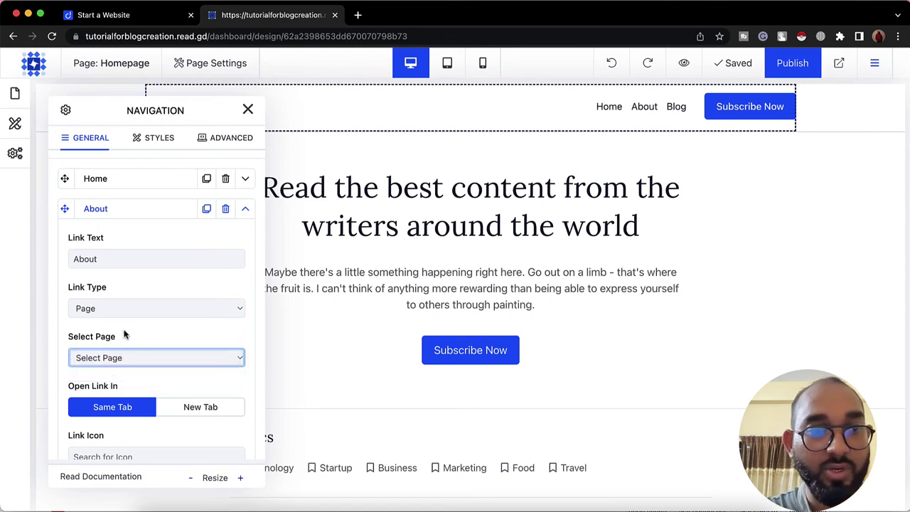
left_click(239, 217)
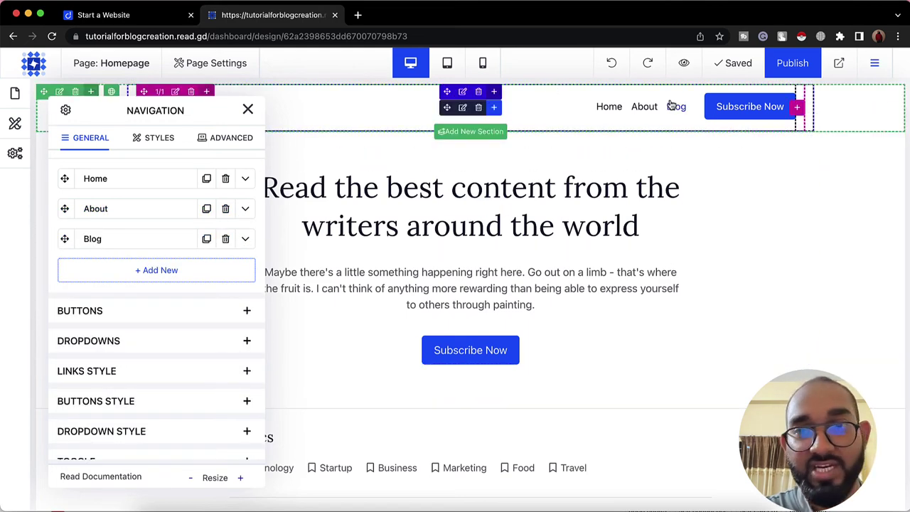
left_click(248, 109)
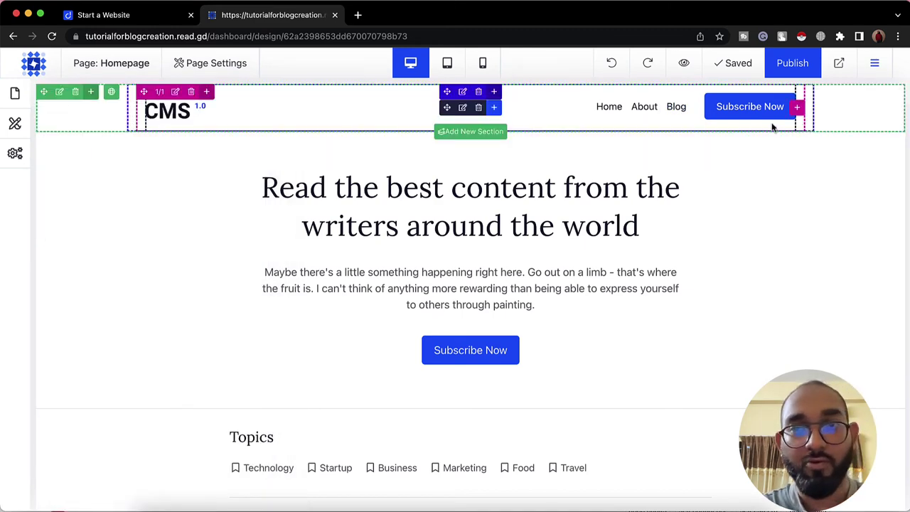
Create a regular page named "Blog" with the slug "blog", save it and return to the Homepage.
left_click(15, 100)
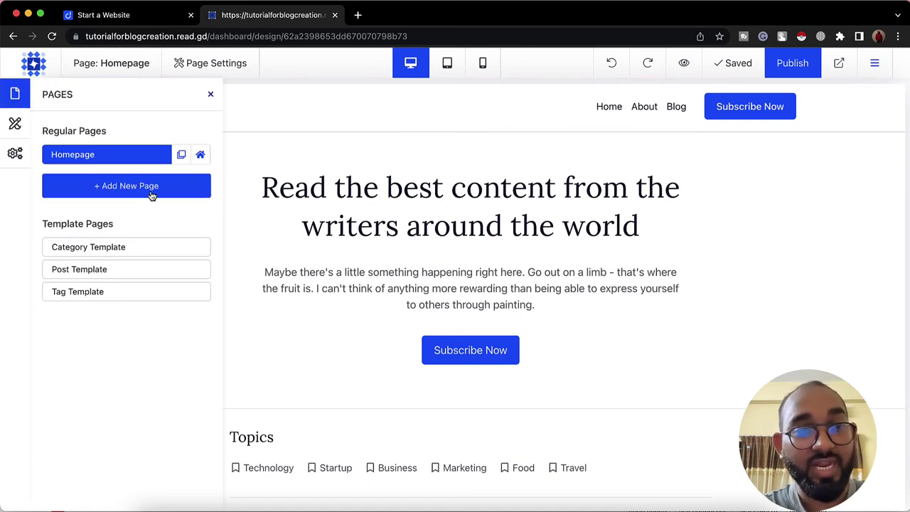
left_click(151, 188)
left_click(200, 182)
triple_click(132, 240)
type("Blog")
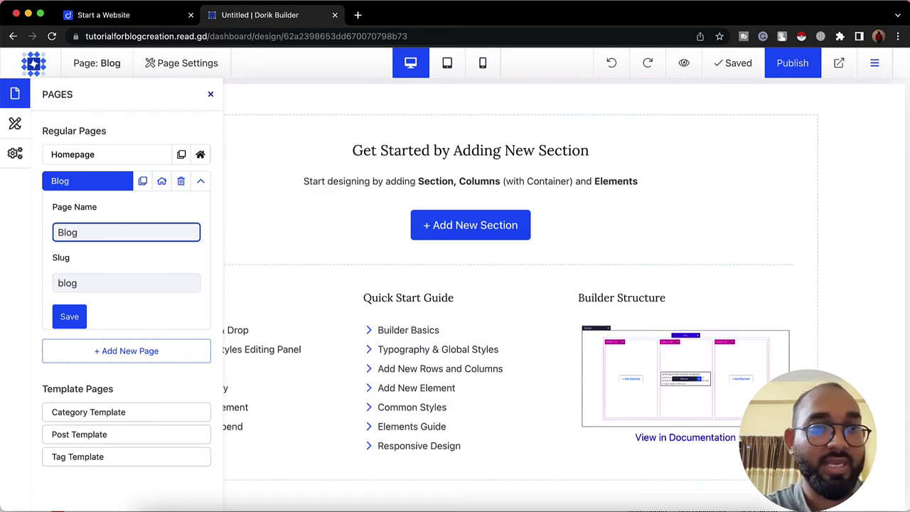
left_click(116, 284)
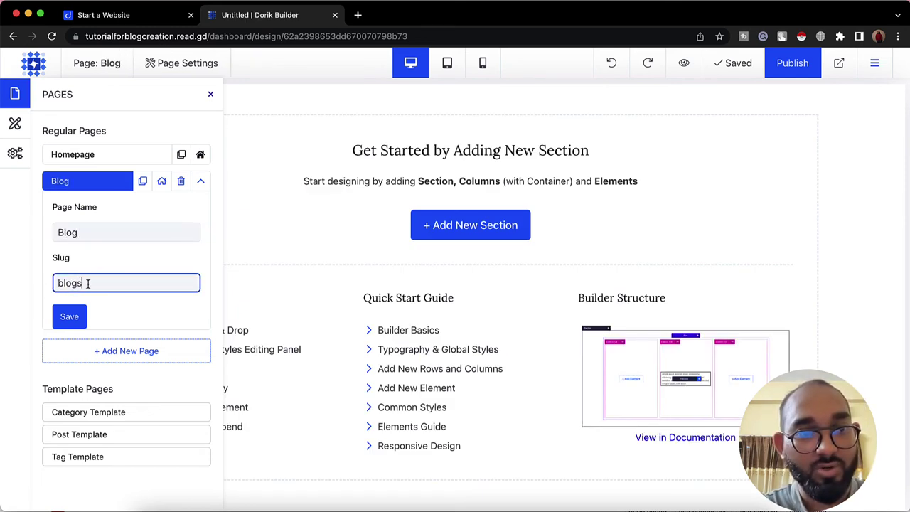
left_click(70, 317)
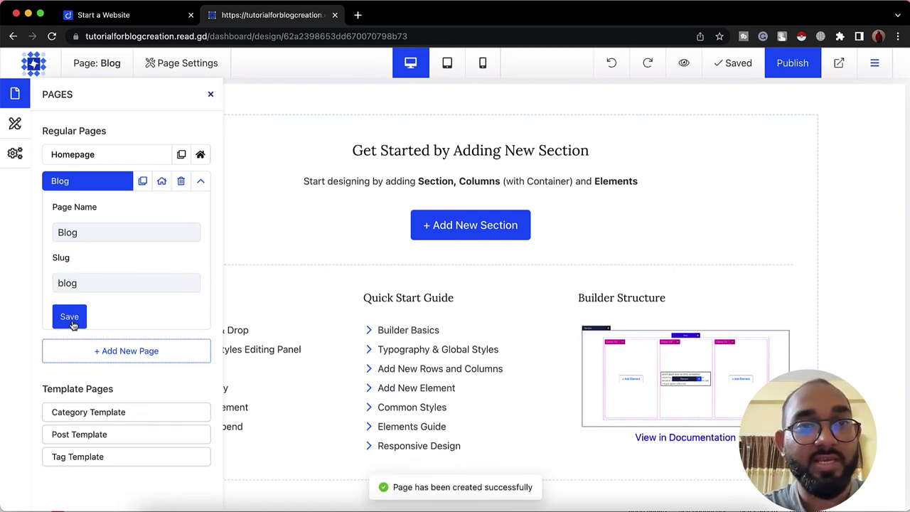
left_click(211, 96)
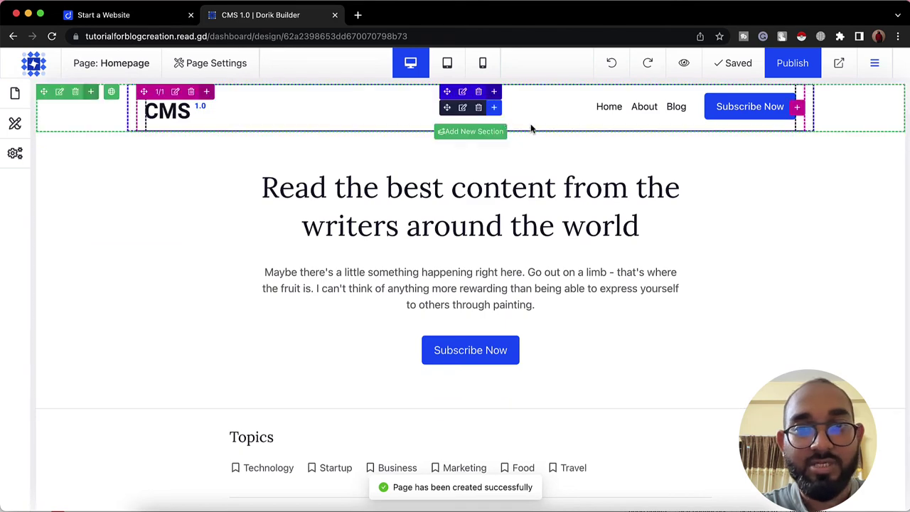
Set the header's Blog link type to Page and point it to the Blog page.
left_click(463, 108)
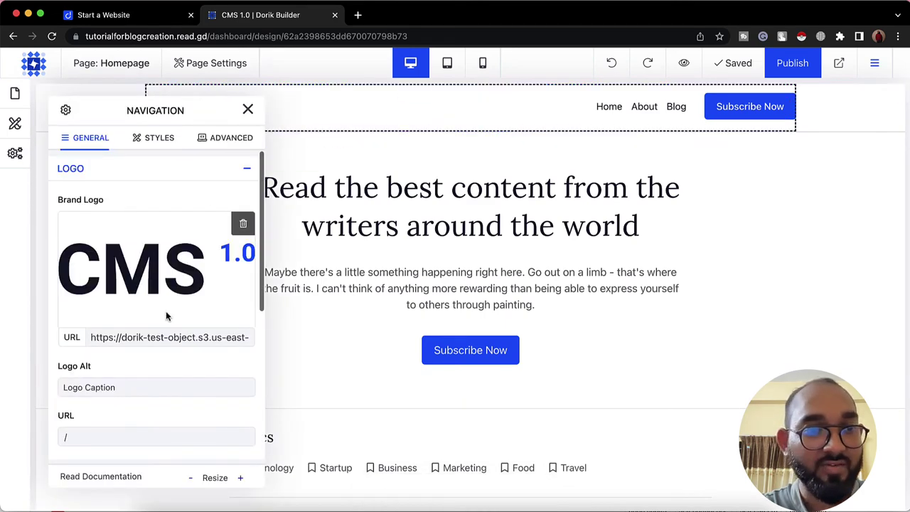
scroll(166, 313, "down", 5)
left_click(120, 243)
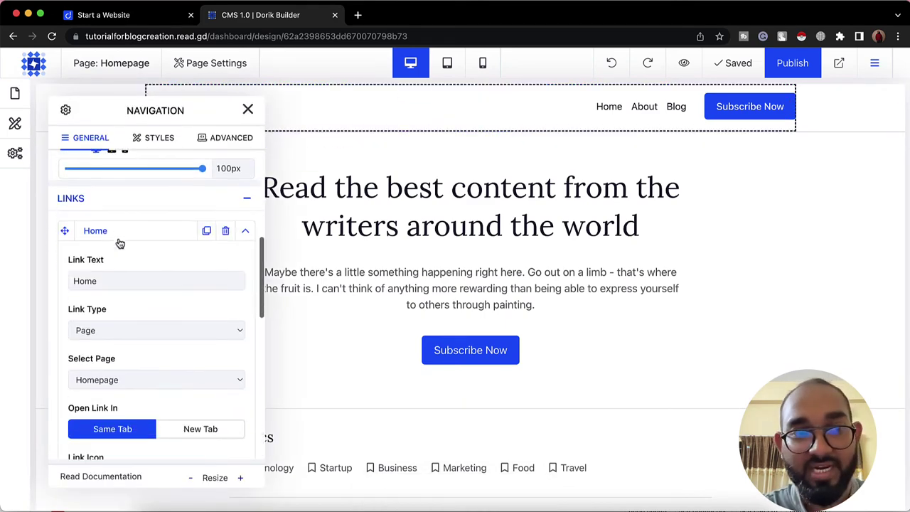
left_click(242, 200)
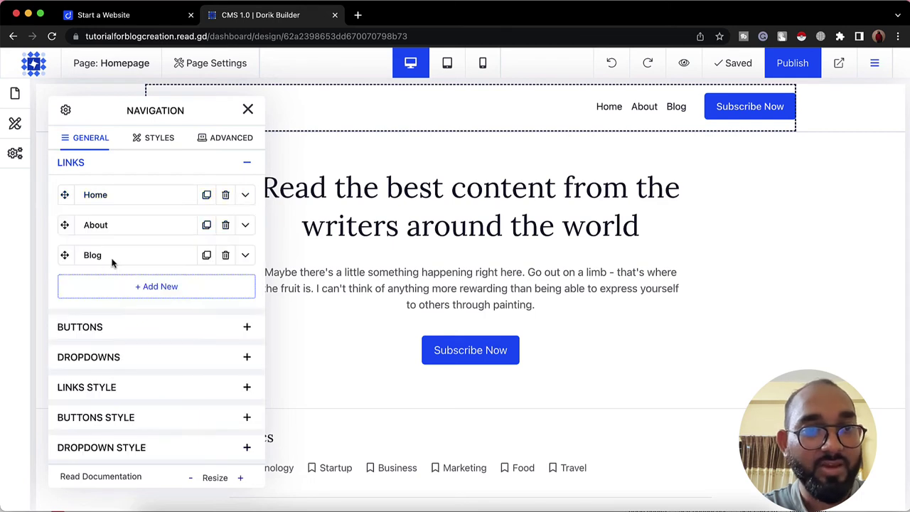
left_click(245, 256)
scroll(189, 341, "down", 2)
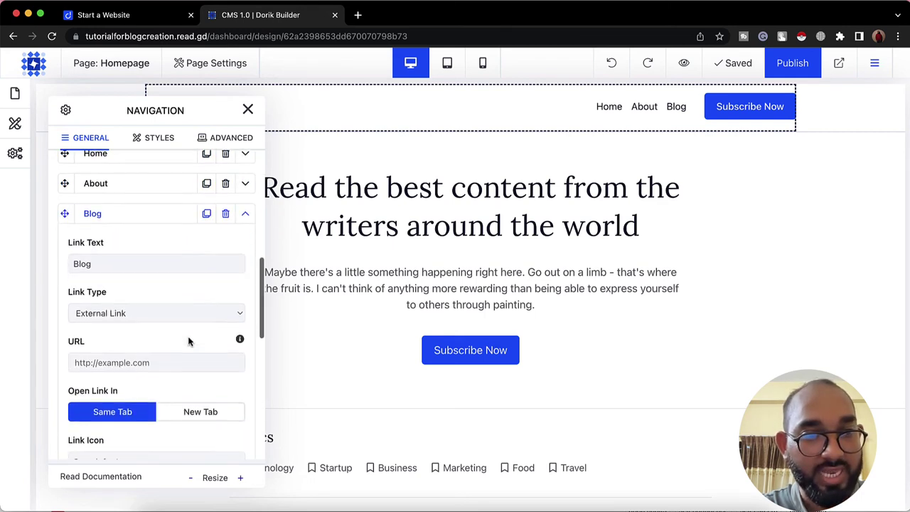
left_click(134, 312)
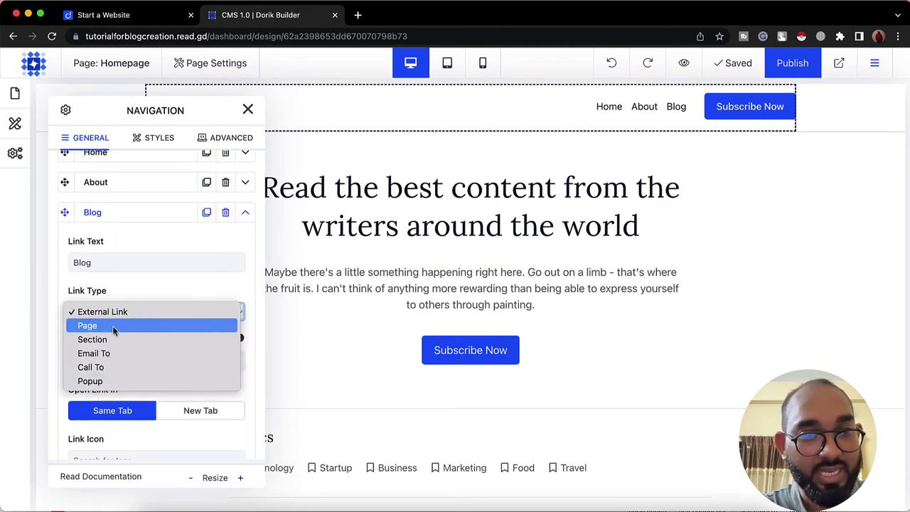
left_click(83, 325)
left_click(137, 362)
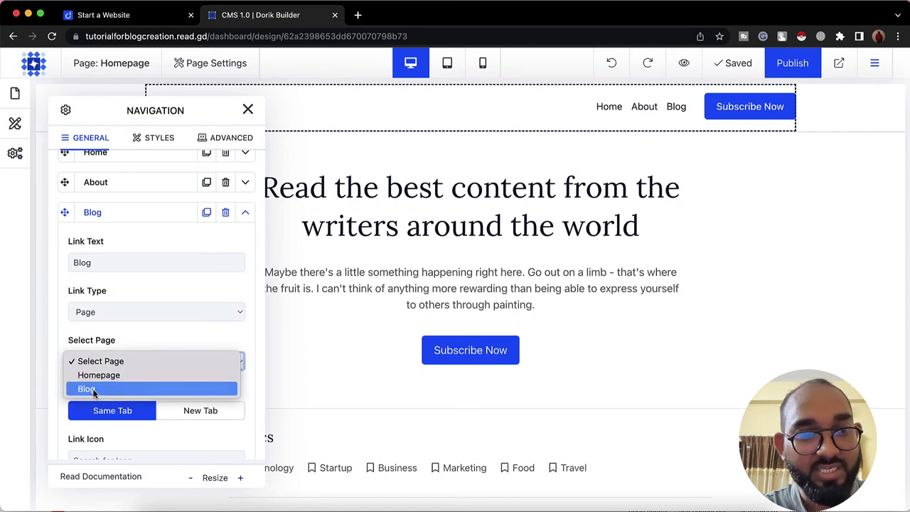
left_click(114, 389)
left_click(248, 109)
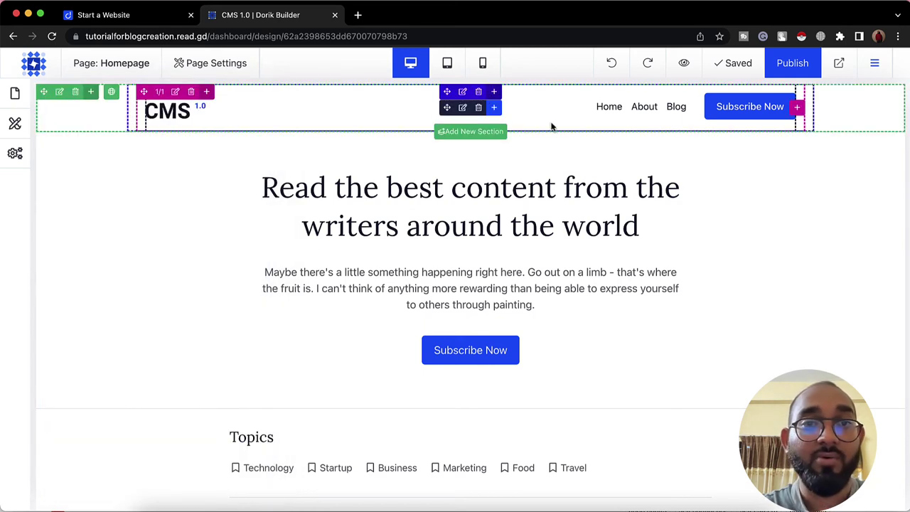
Publish the site, open the Blog page from the live site's header navigation and return to the builder.
left_click(795, 64)
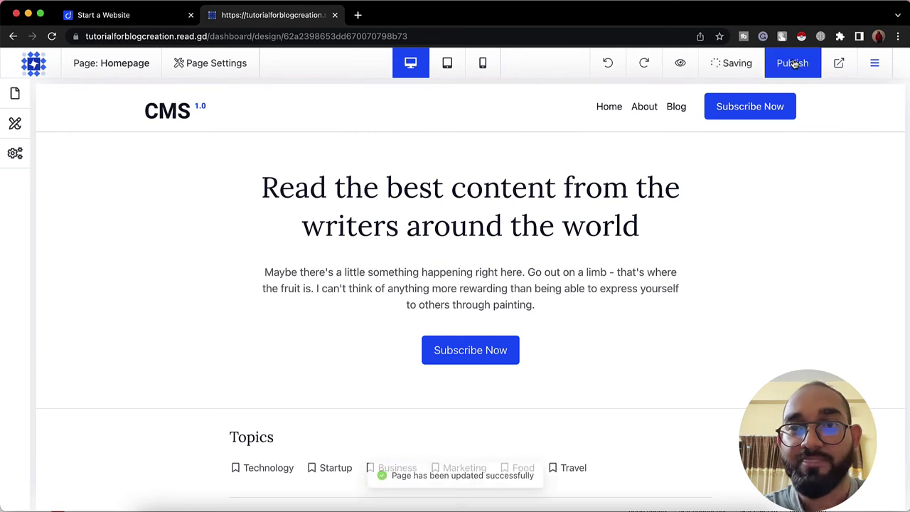
left_click(839, 64)
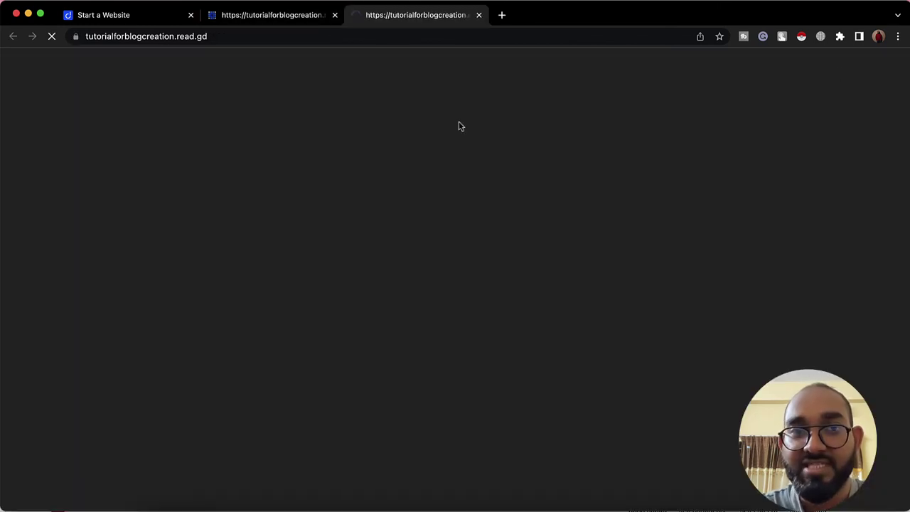
left_click(670, 71)
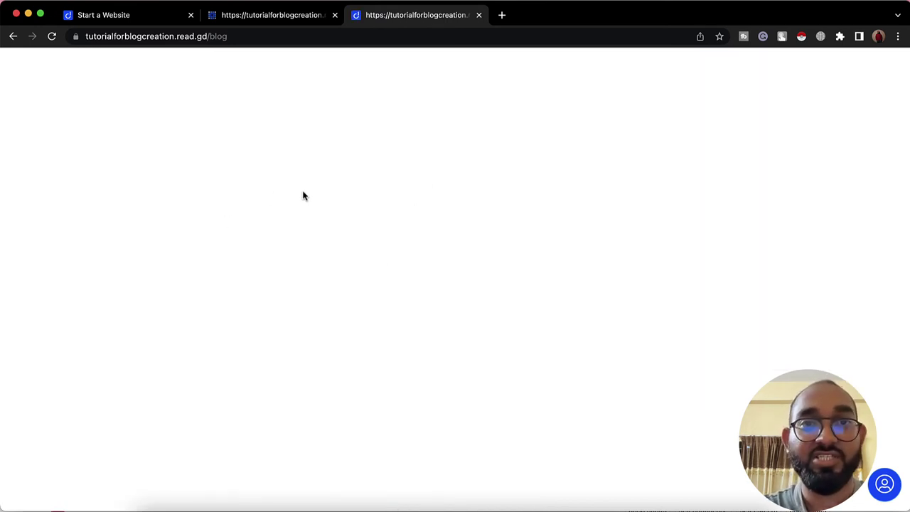
left_click(270, 17)
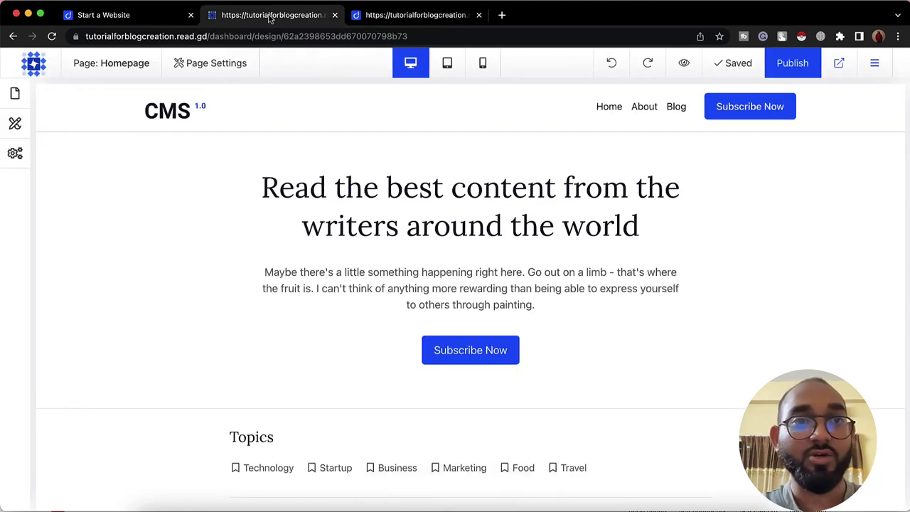
Open the Blog page for editing and insert the saved "navigation" section symbol as its header.
left_click(16, 94)
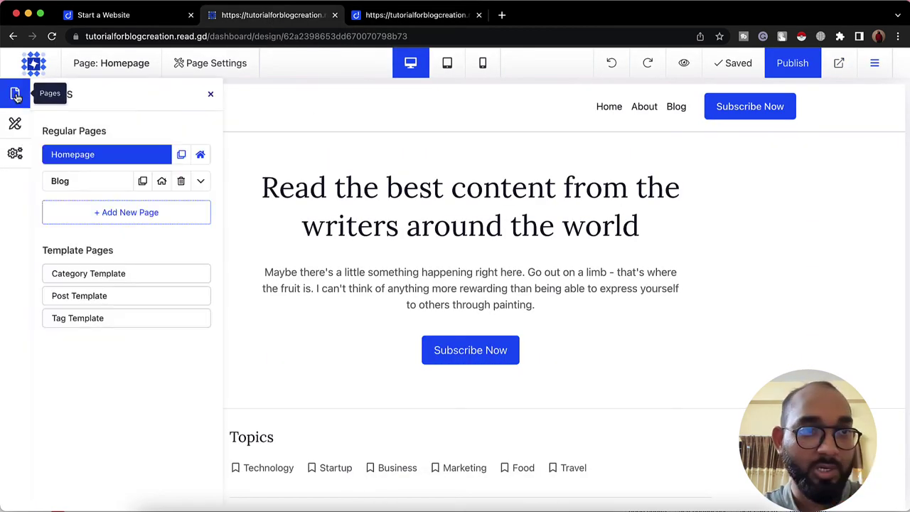
left_click(76, 188)
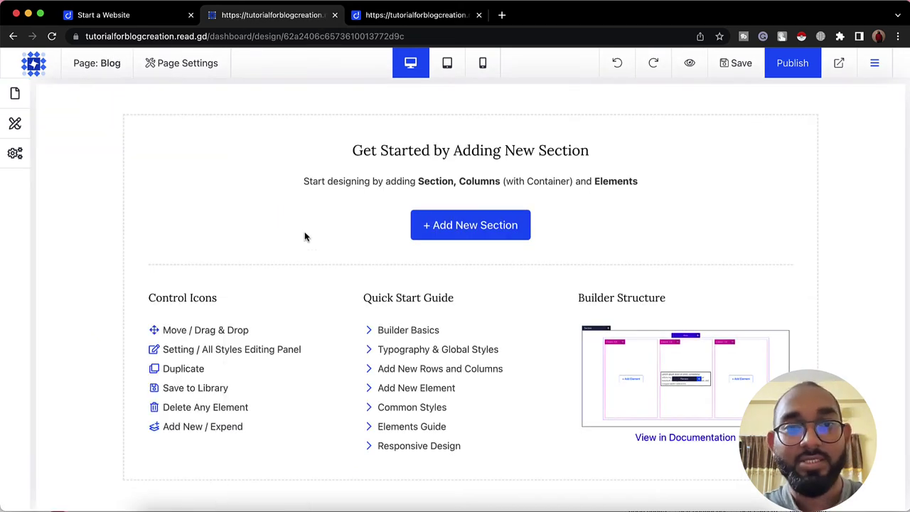
left_click(475, 236)
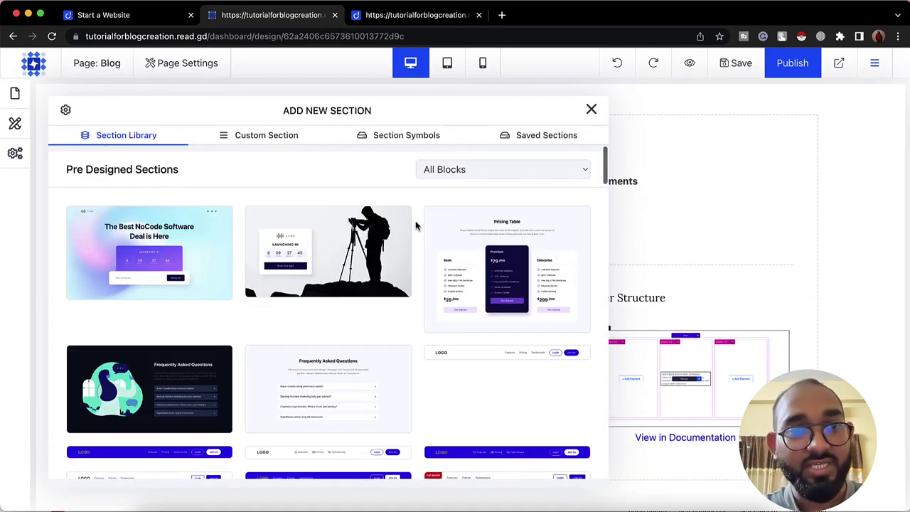
left_click(382, 136)
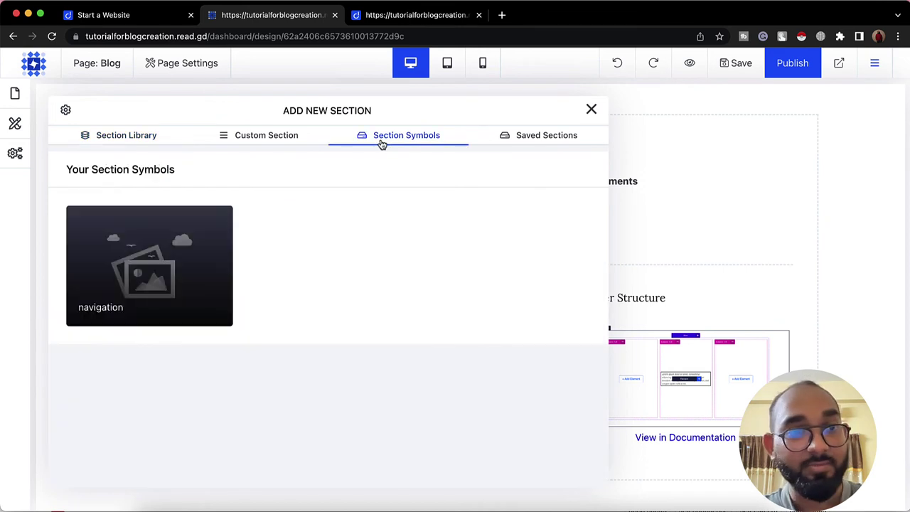
left_click(126, 276)
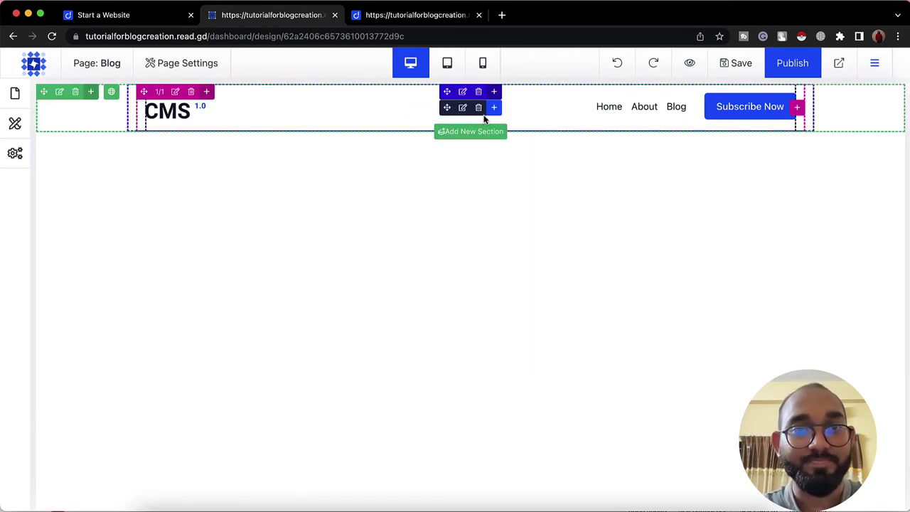
Add a custom section with a single regular column below the header on the Blog page.
left_click(468, 133)
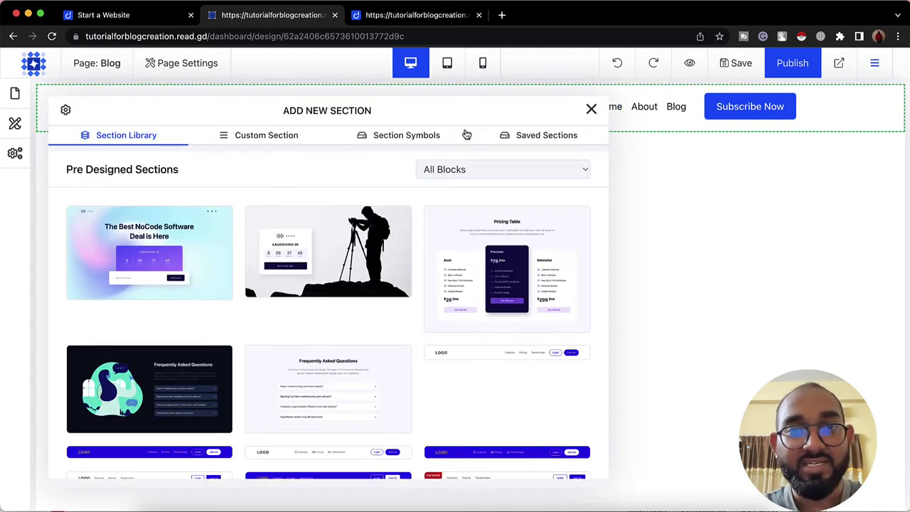
left_click(284, 136)
left_click(174, 212)
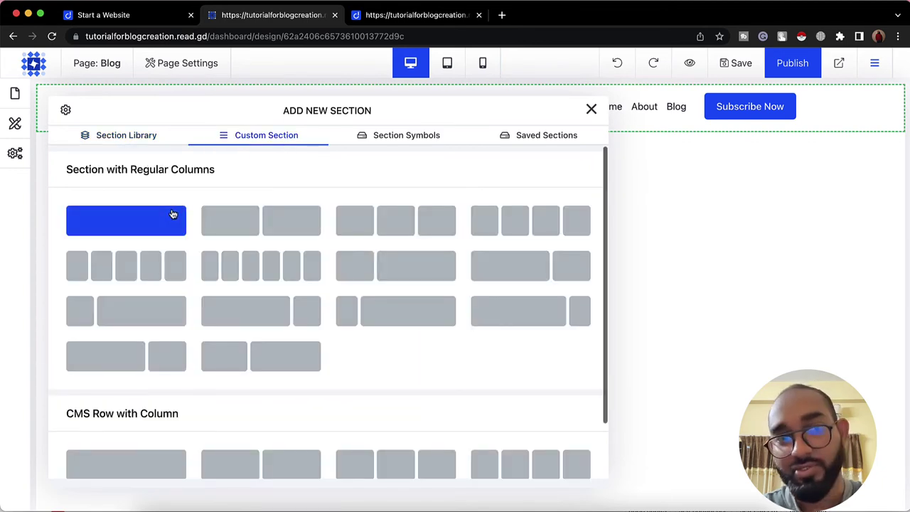
Add a Heading / Title element to the new section and set its text to "Blog Posts".
left_click(502, 202)
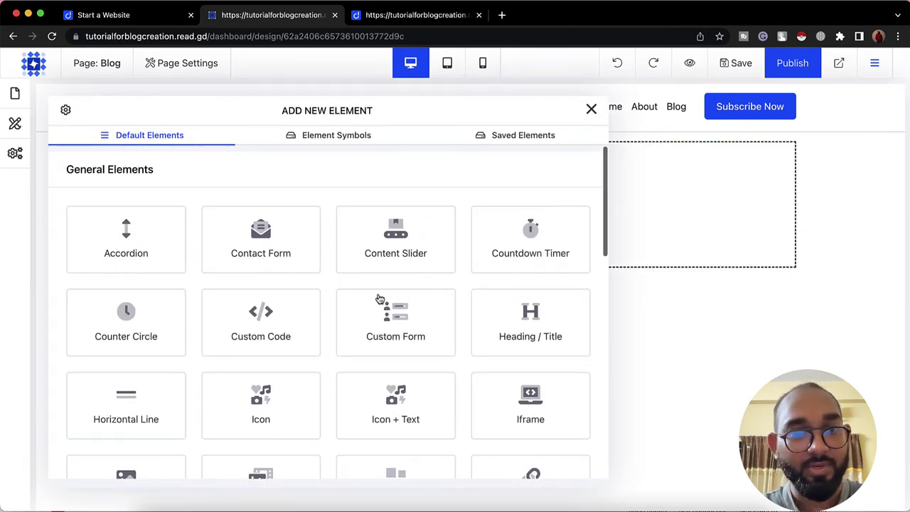
left_click(494, 327)
triple_click(191, 335)
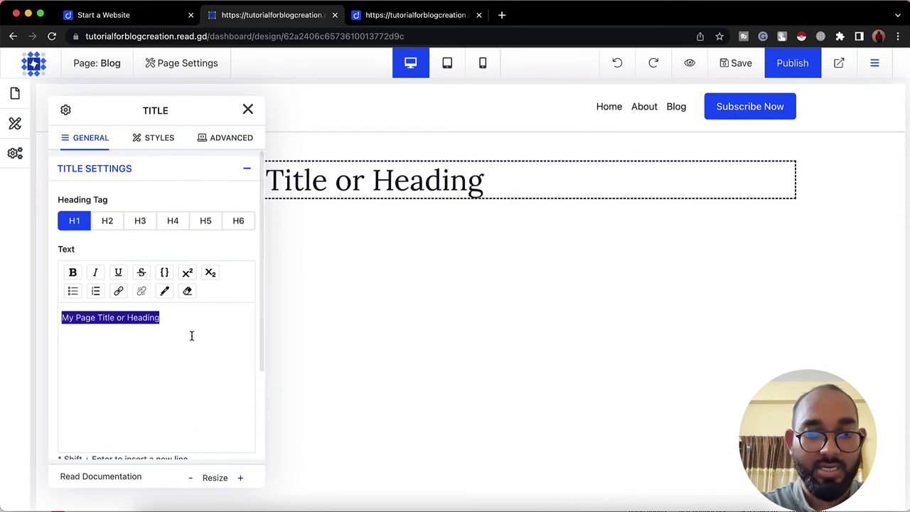
type("Rea")
key("BackSpace")
key("BackSpace")
key("BackSpace")
type("Bl")
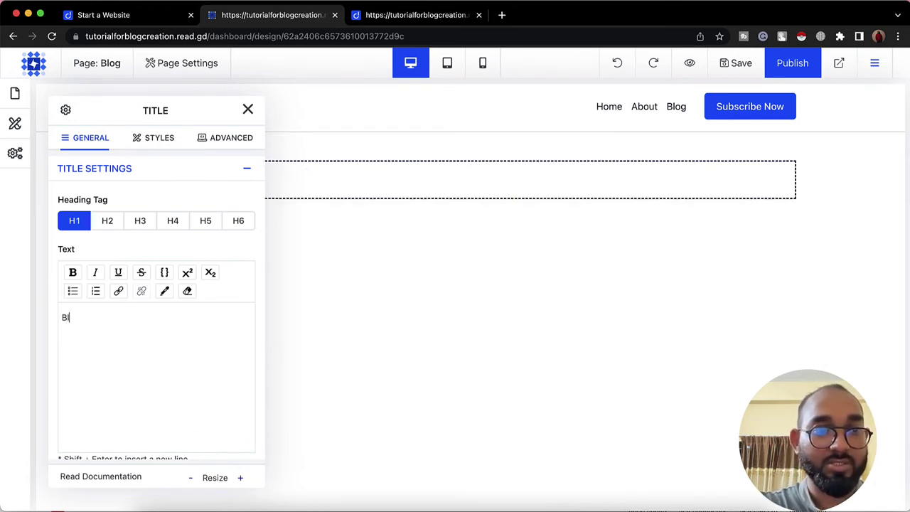
type("og Posts")
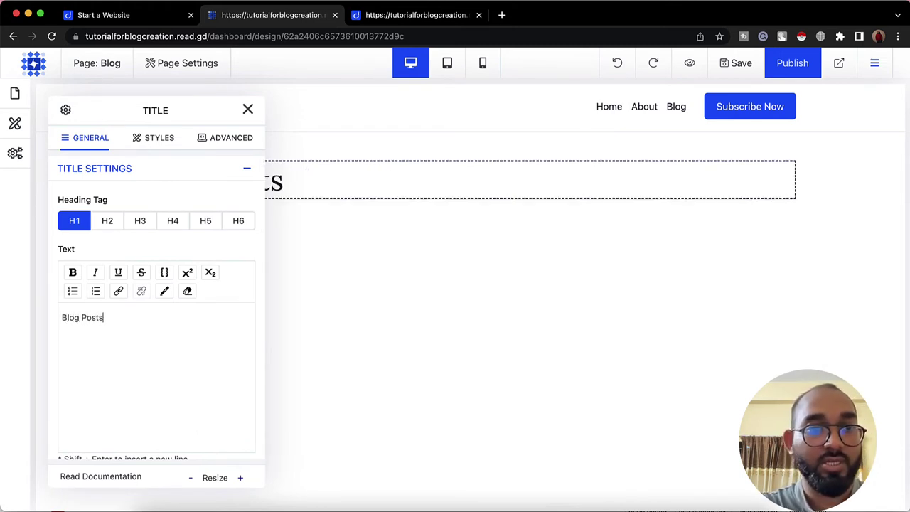
Center-align the "Blog Posts" heading in its title styles and close its settings.
scroll(158, 339, "down", 4)
left_click(122, 377)
scroll(123, 270, "down", 5)
left_click(133, 234)
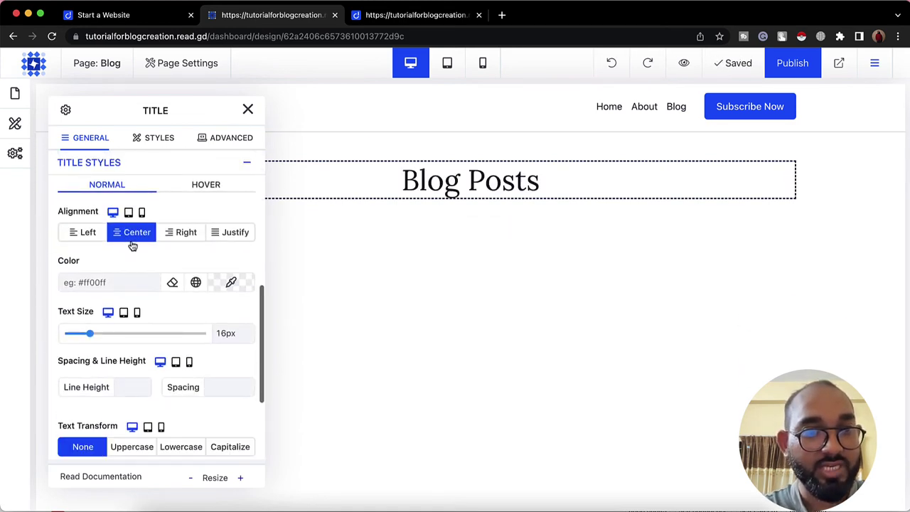
left_click(248, 110)
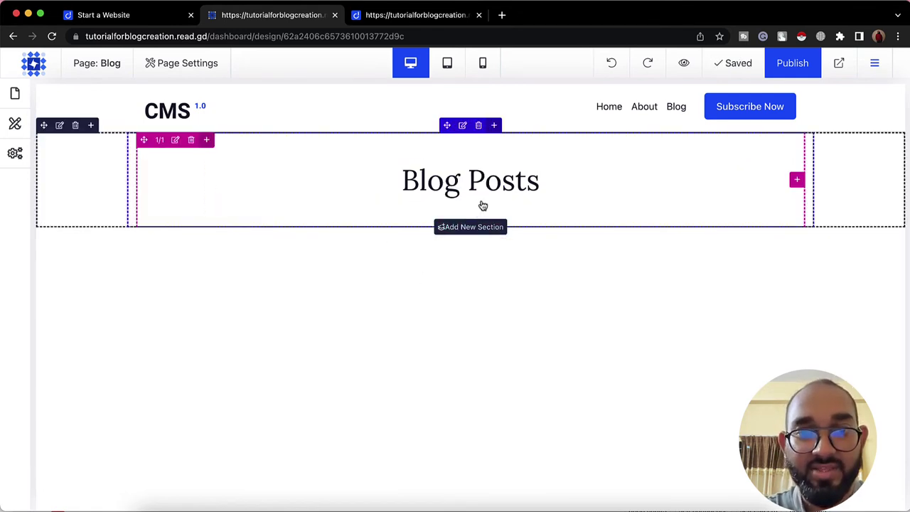
Add a three-column CMS row below the "Blog Posts" heading and set its data source to Posts.
left_click(495, 125)
scroll(419, 305, "down", 3)
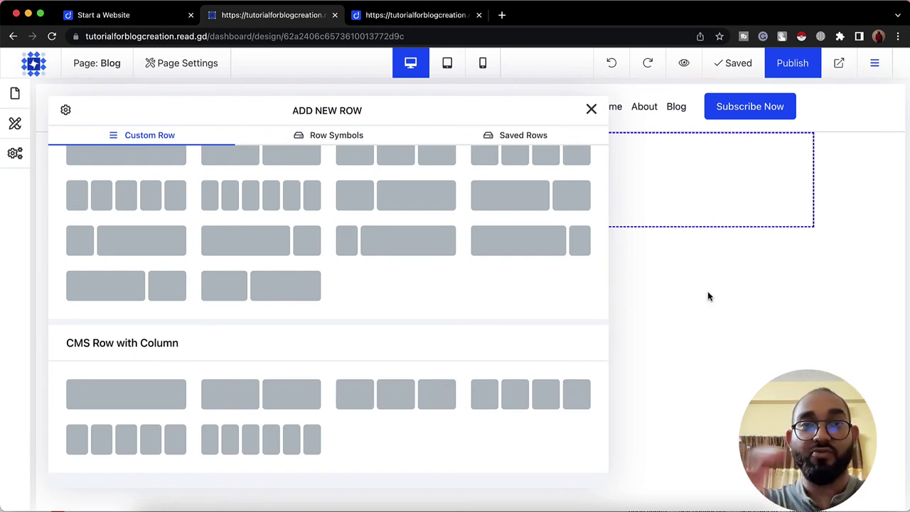
left_click(369, 400)
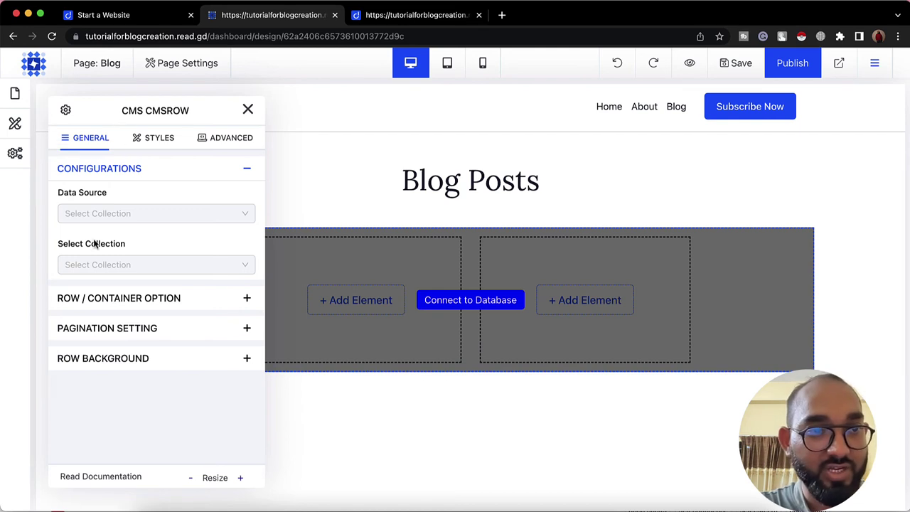
left_click(123, 216)
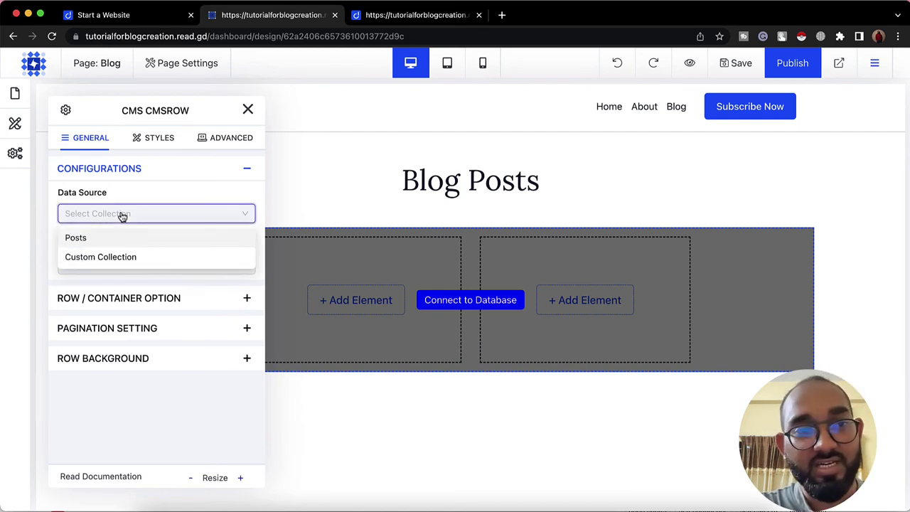
left_click(100, 244)
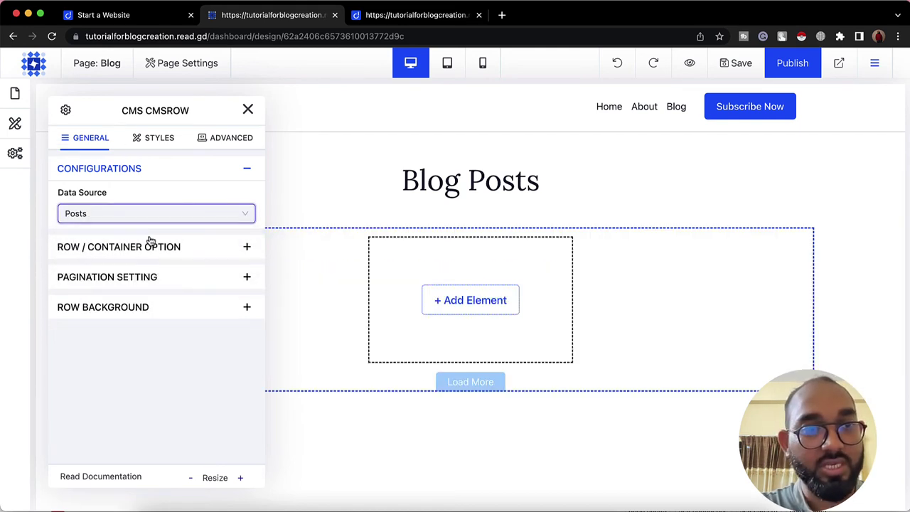
left_click(248, 111)
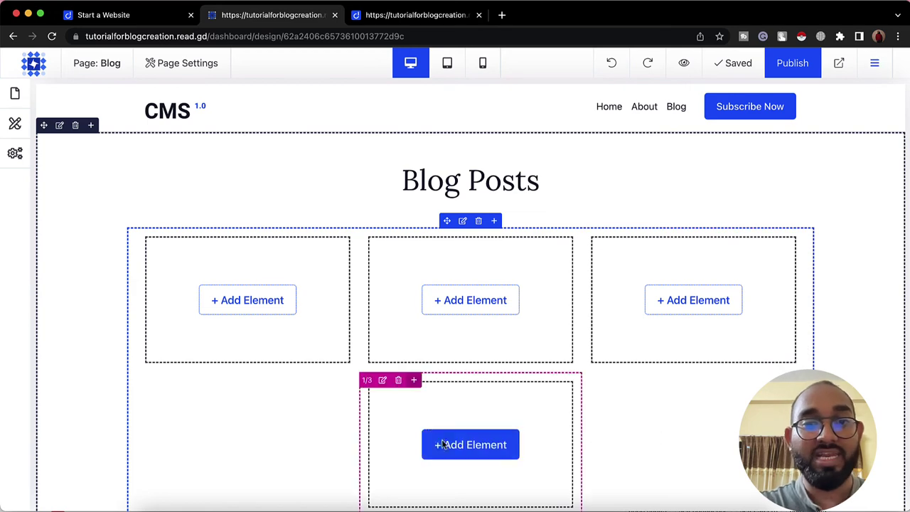
Add a heading element to the CMS row's column and replace its placeholder text with the Post Title field.
left_click(230, 305)
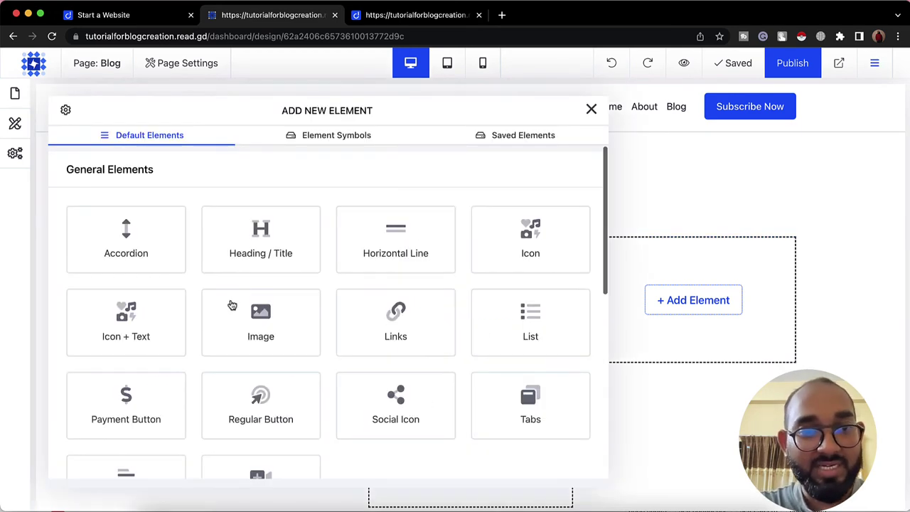
left_click(263, 264)
triple_click(143, 332)
key("BackSpace")
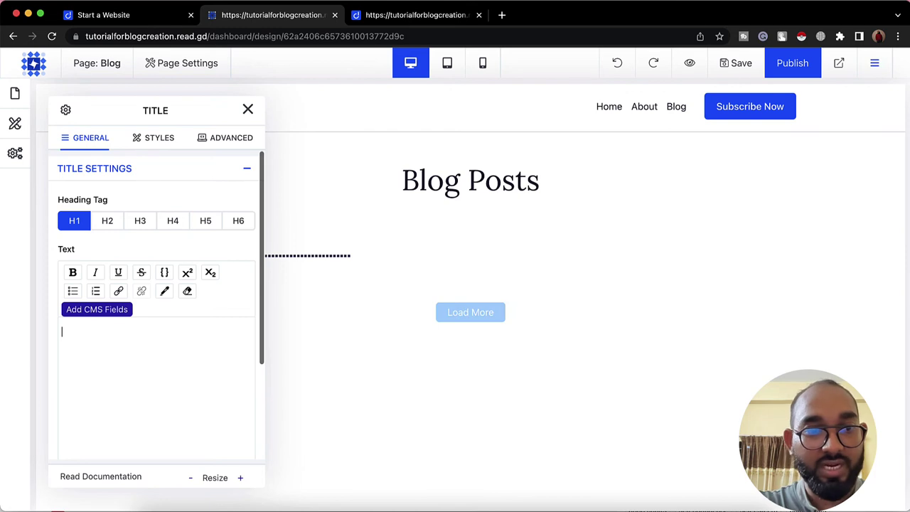
left_click(99, 311)
left_click(105, 118)
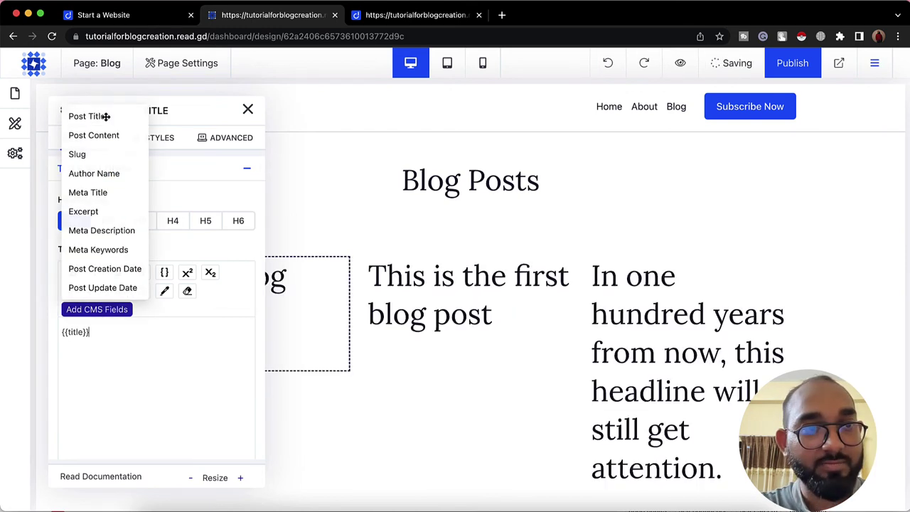
left_click(248, 109)
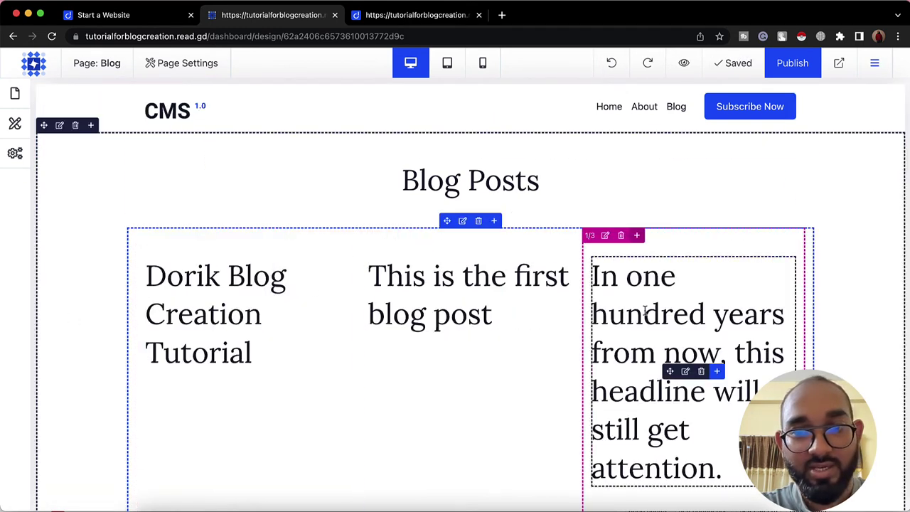
Change the post title's heading tag to H4 in the CMS row and close its settings.
scroll(646, 315, "down", 5)
scroll(515, 384, "up", 4)
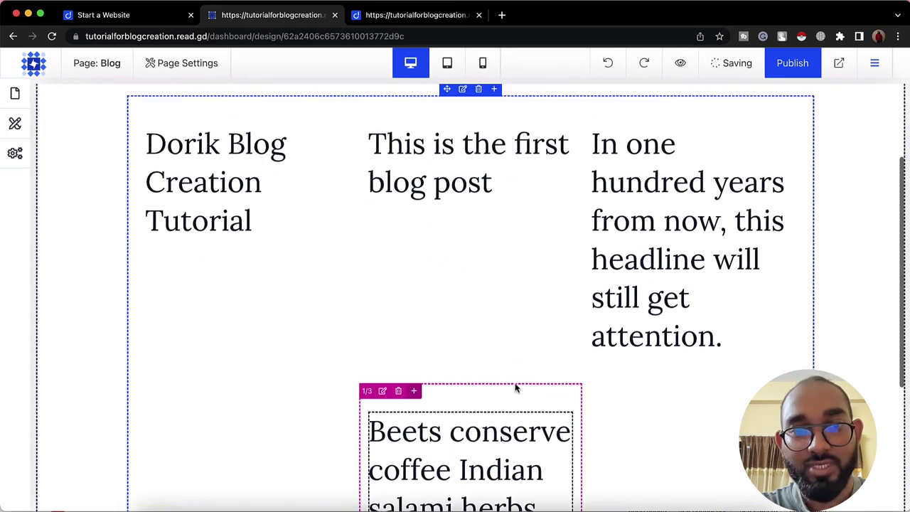
left_click(164, 183)
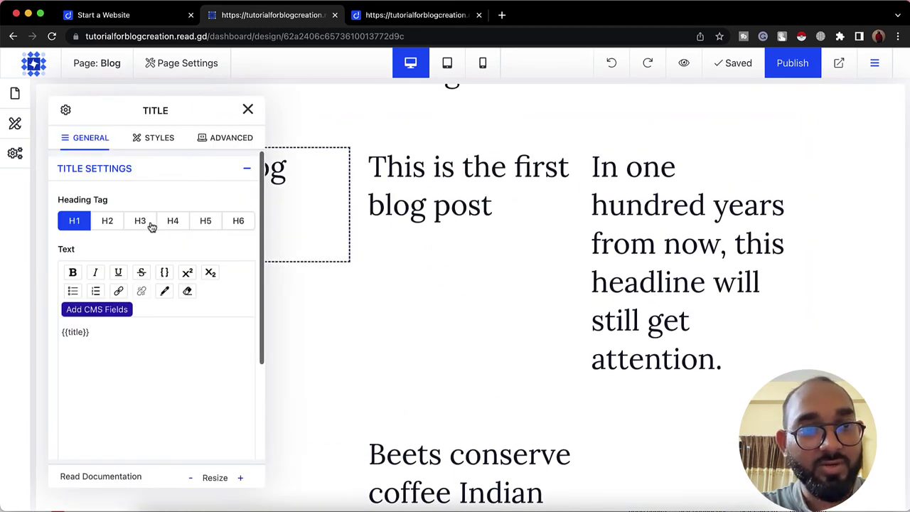
left_click(172, 223)
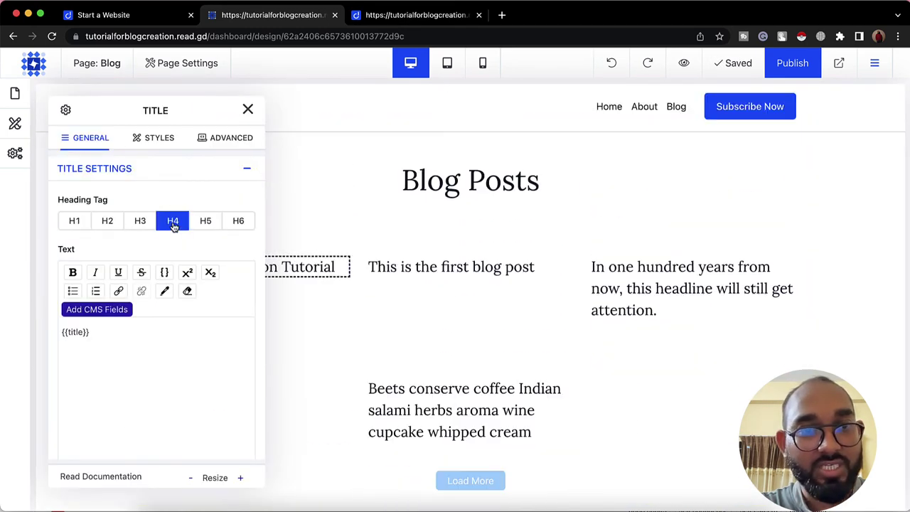
left_click(247, 110)
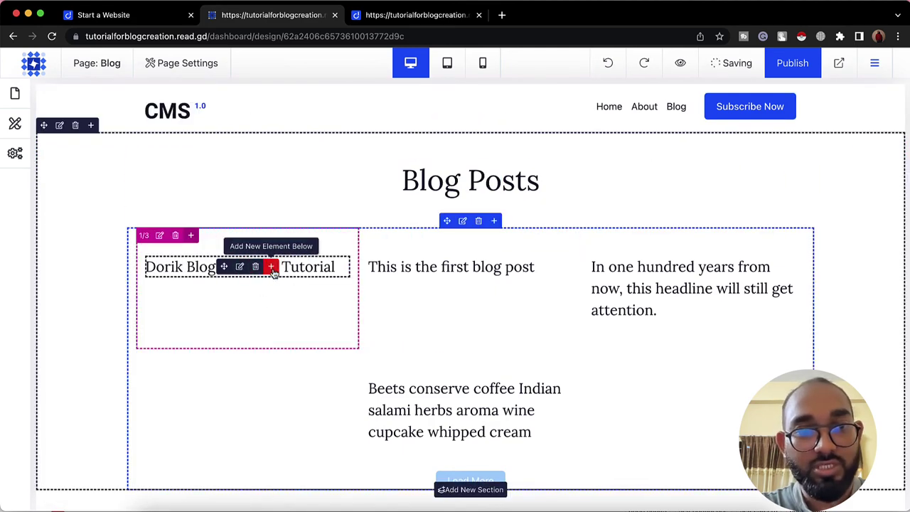
Add an image element below the post title and bind it to the Thumbnail Image field.
left_click(271, 268)
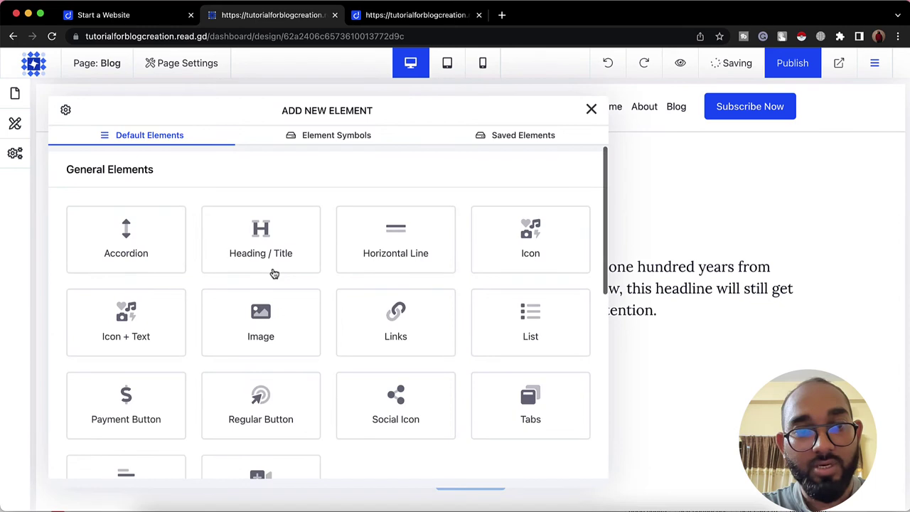
left_click(269, 327)
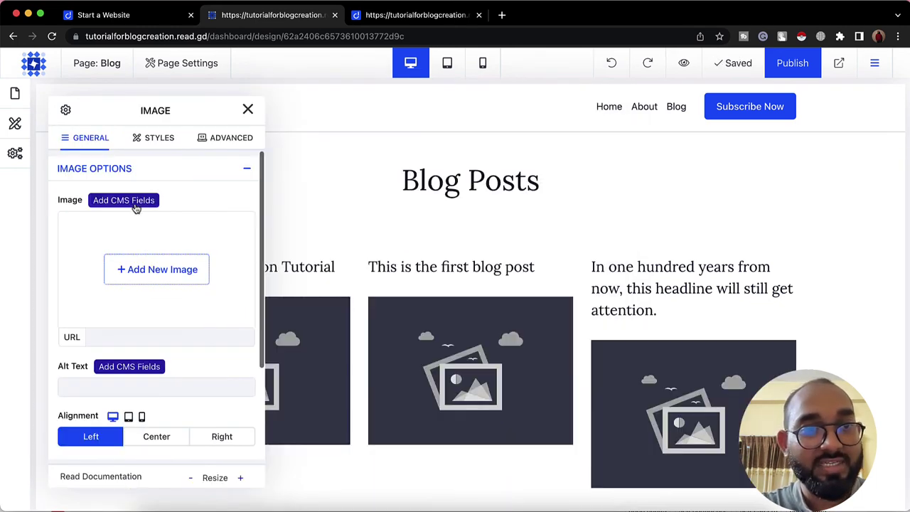
left_click(135, 204)
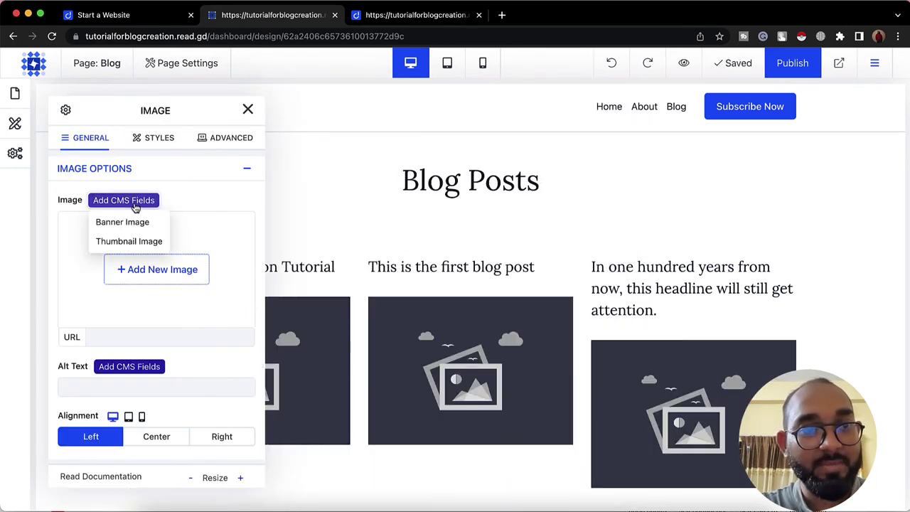
left_click(128, 242)
scroll(659, 350, "down", 3)
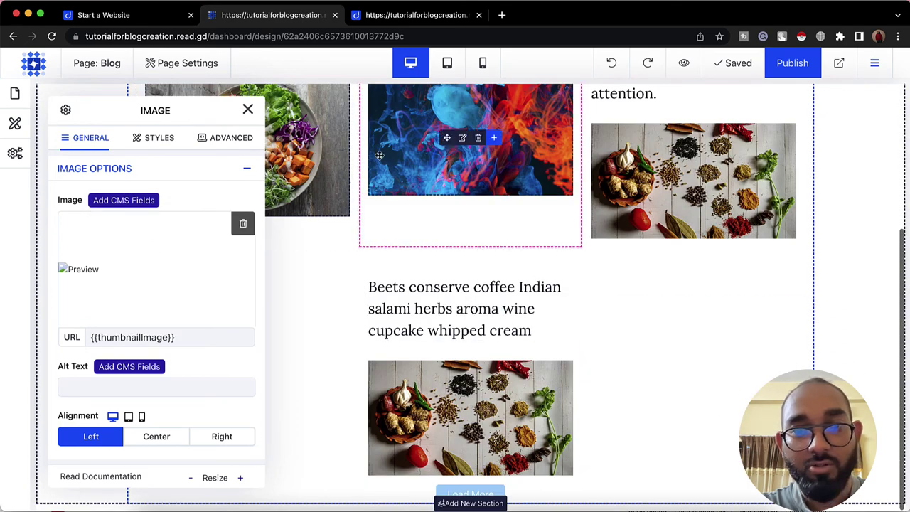
scroll(469, 213, "up", 2)
scroll(372, 325, "down", 3)
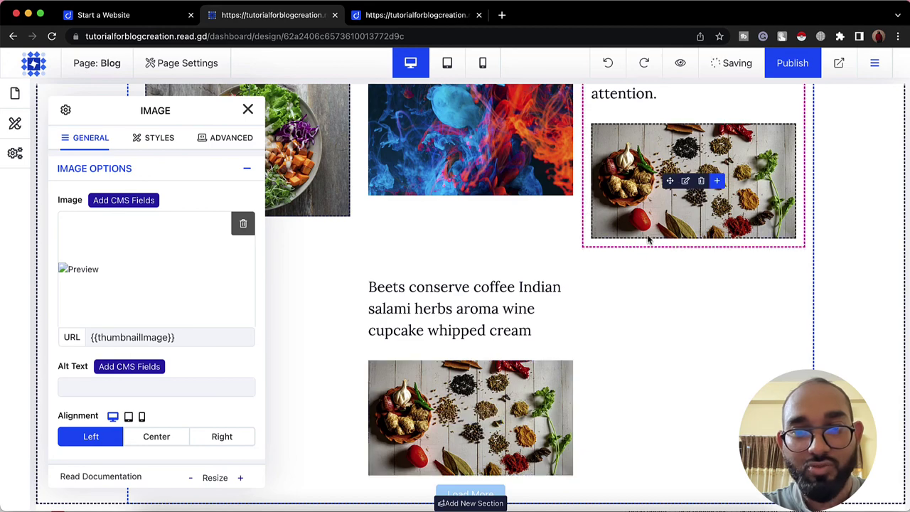
scroll(576, 309, "up", 4)
scroll(651, 206, "down", 3)
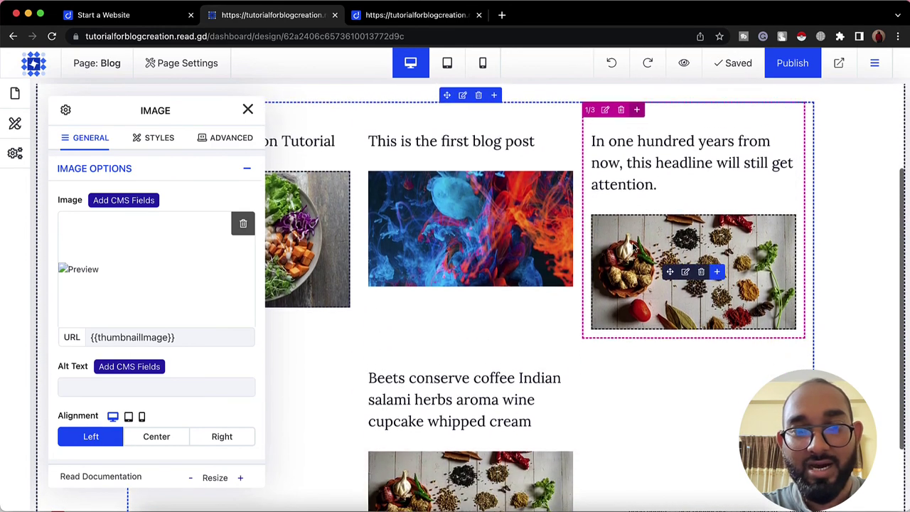
left_click(247, 110)
Add a text element below the thumbnail image in the CMS row and replace its placeholder text with the Excerpt field.
scroll(317, 331, "up", 5)
scroll(316, 331, "down", 1)
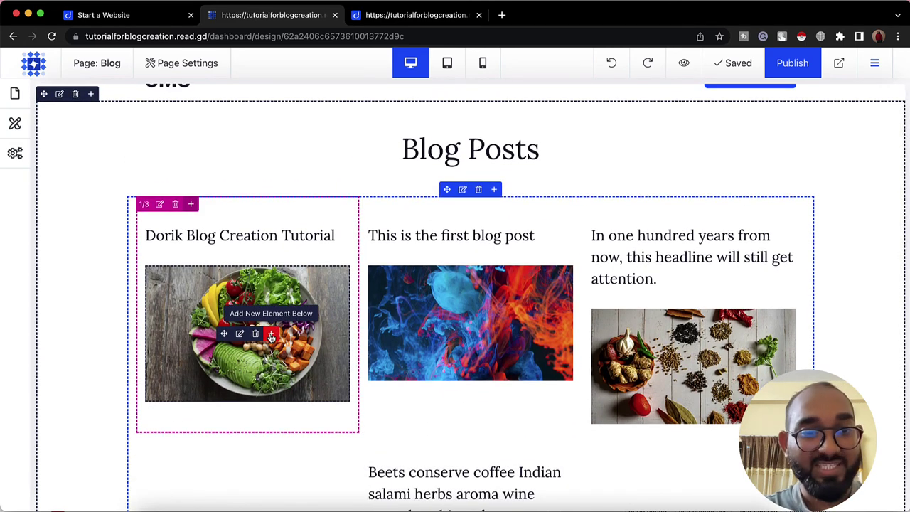
left_click(271, 335)
scroll(270, 337, "down", 5)
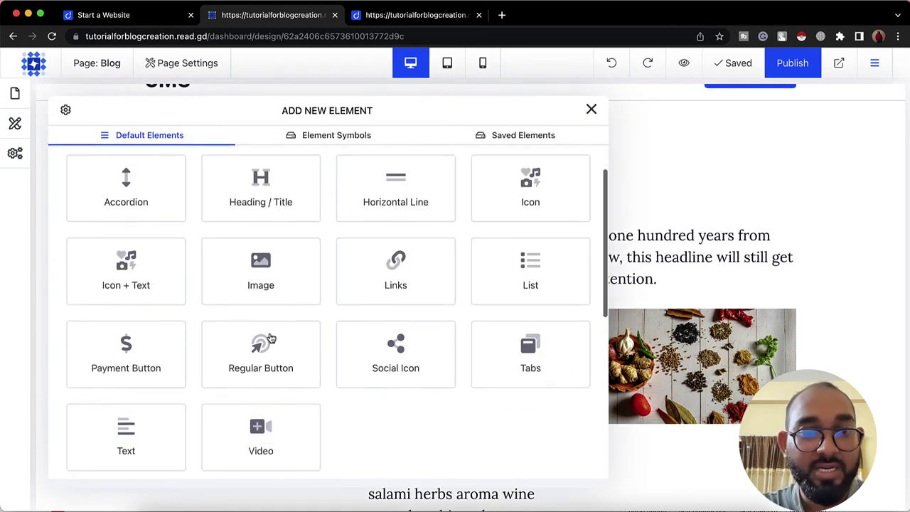
left_click(157, 361)
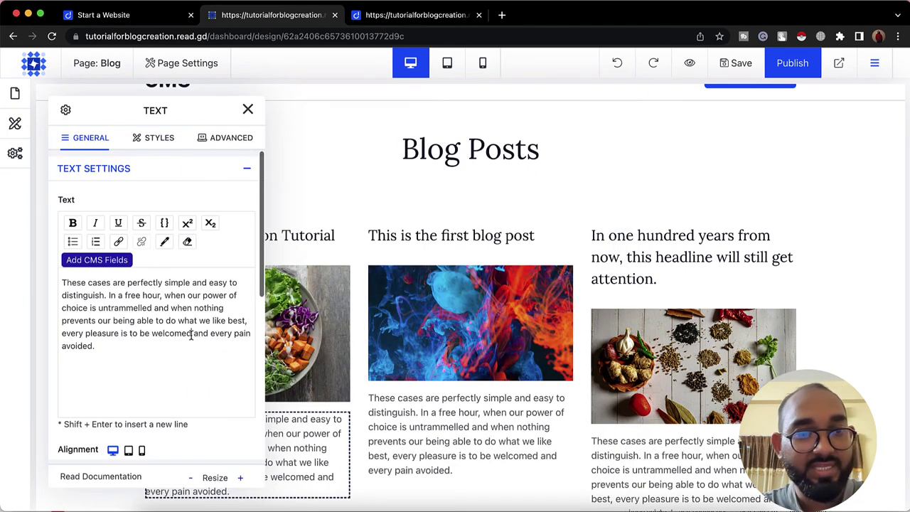
triple_click(191, 334)
key("BackSpace")
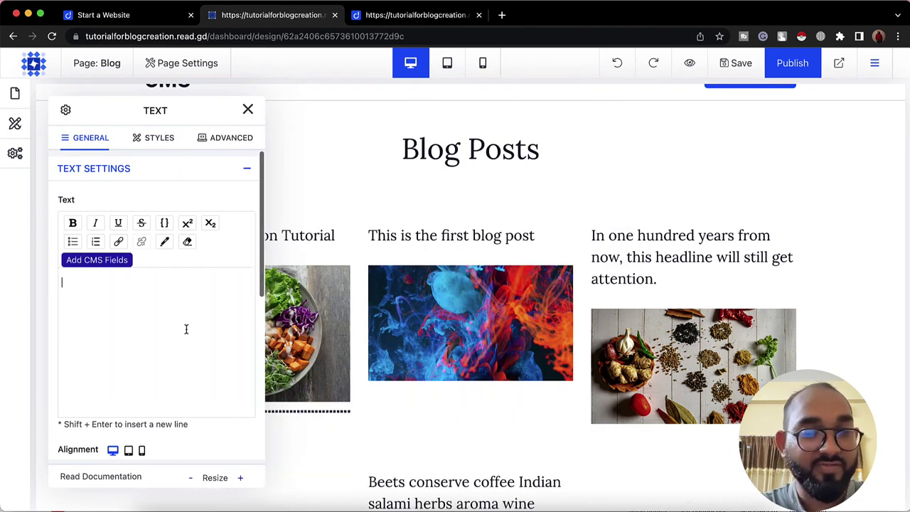
left_click(115, 267)
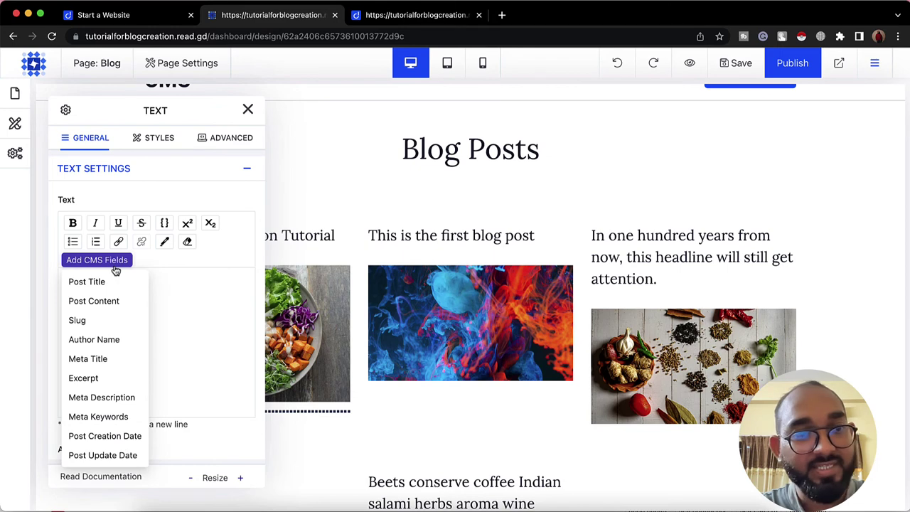
left_click(99, 377)
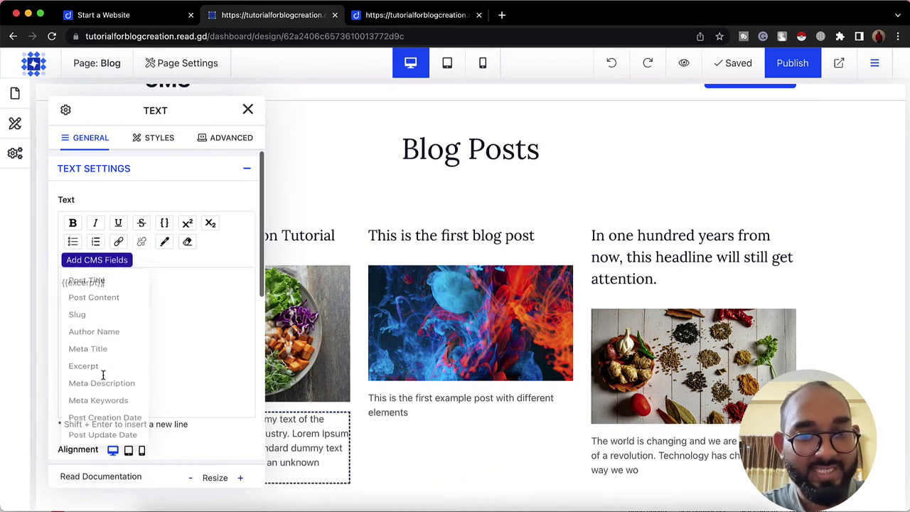
left_click(247, 108)
Review the titles, thumbnails and excerpts of the post cards throughout the CMS row.
scroll(365, 469, "down", 4)
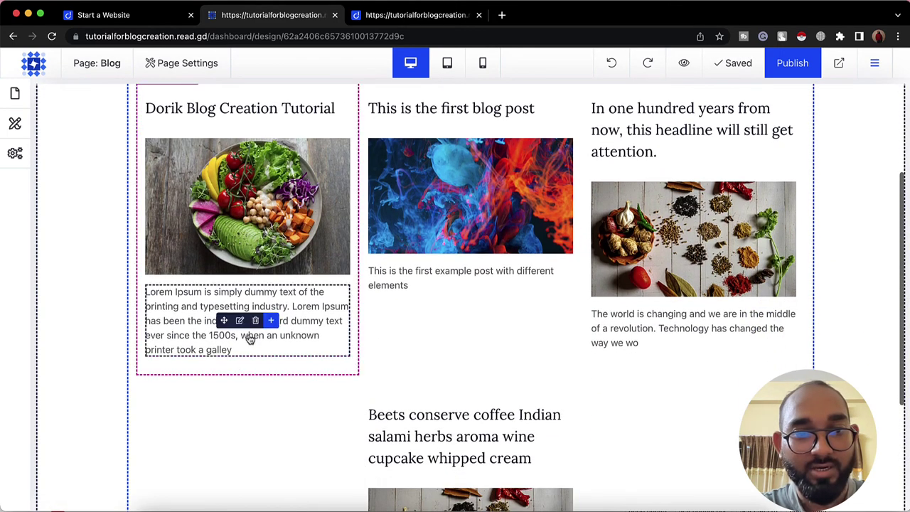
scroll(498, 413, "down", 5)
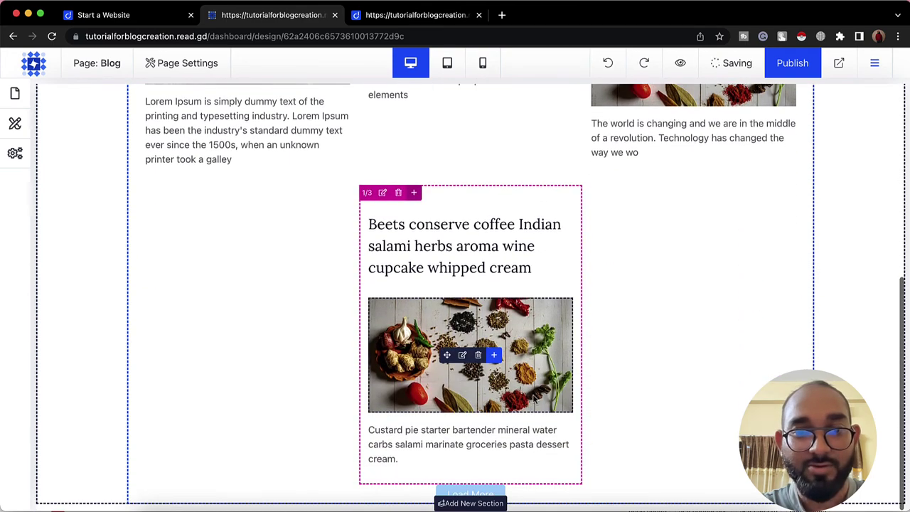
scroll(447, 434, "up", 3)
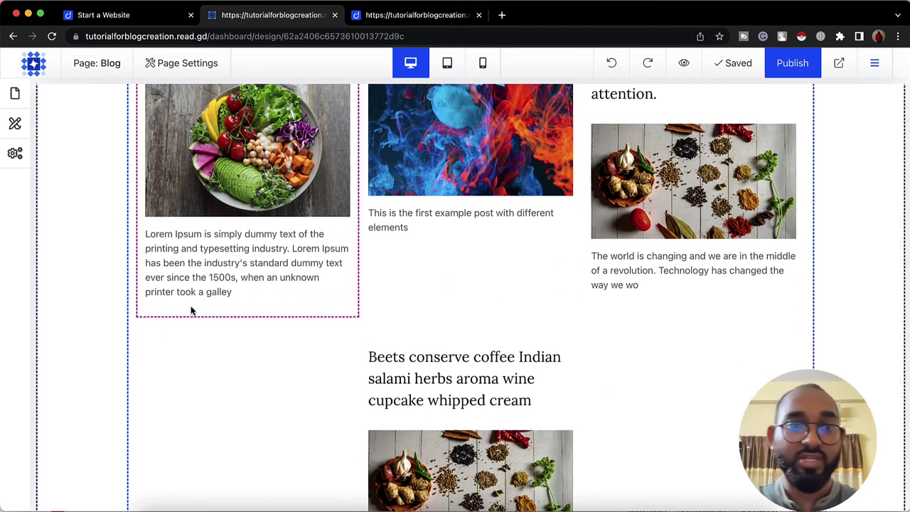
scroll(332, 281, "up", 5)
scroll(331, 278, "down", 5)
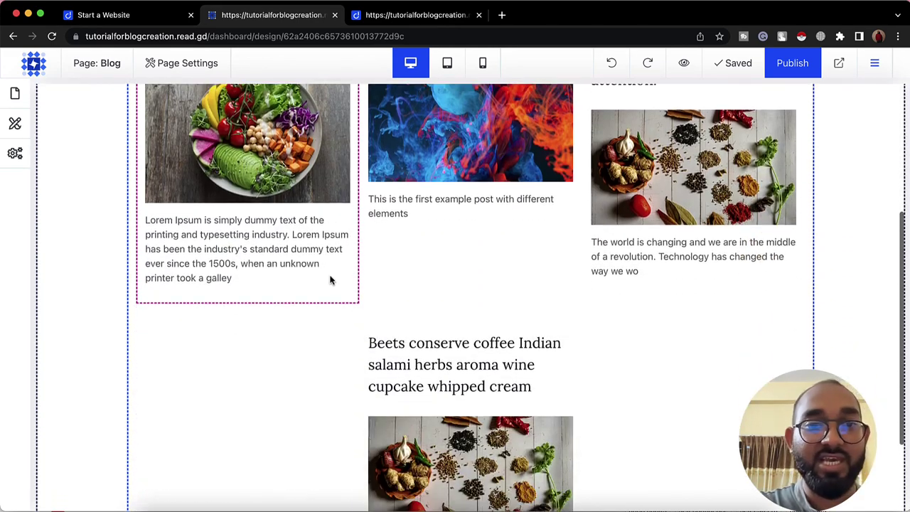
scroll(242, 287, "up", 4)
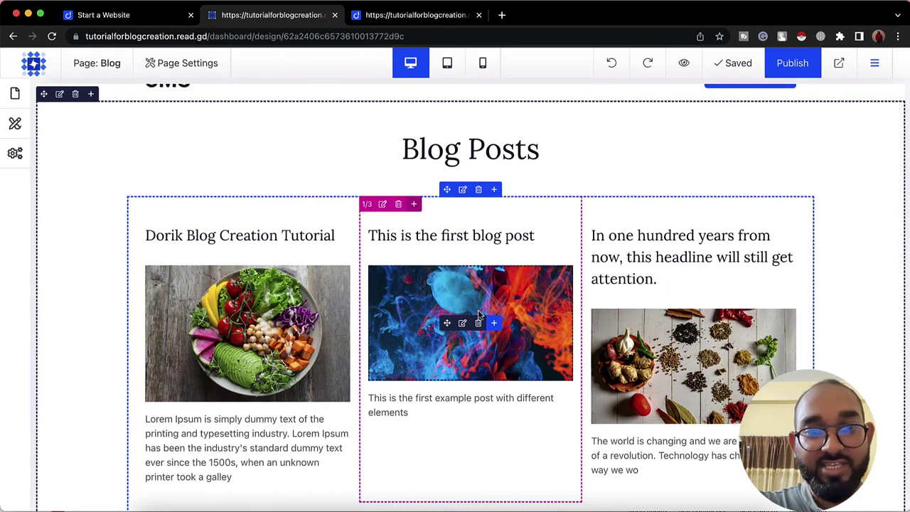
Add a regular button below the excerpt in the CMS row and set its text to "Read More".
scroll(432, 344, "down", 2)
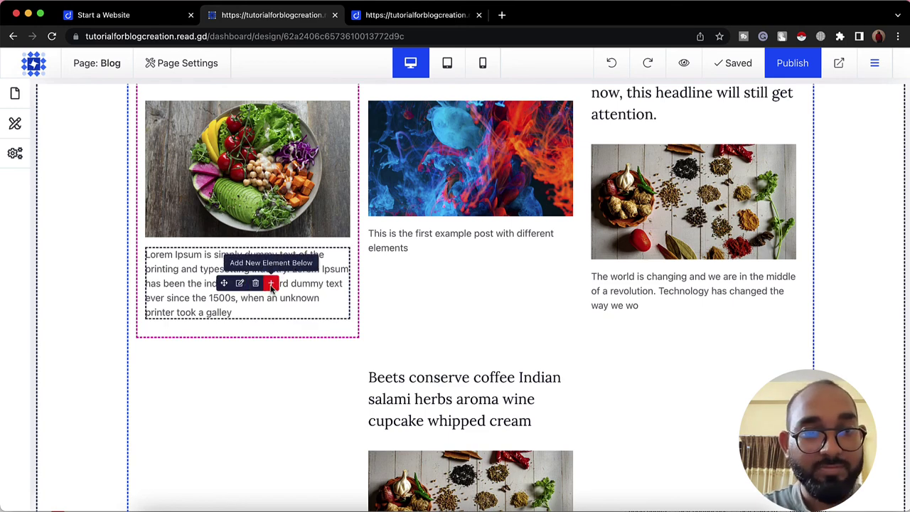
left_click(264, 282)
scroll(266, 400, "down", 1)
left_click(254, 392)
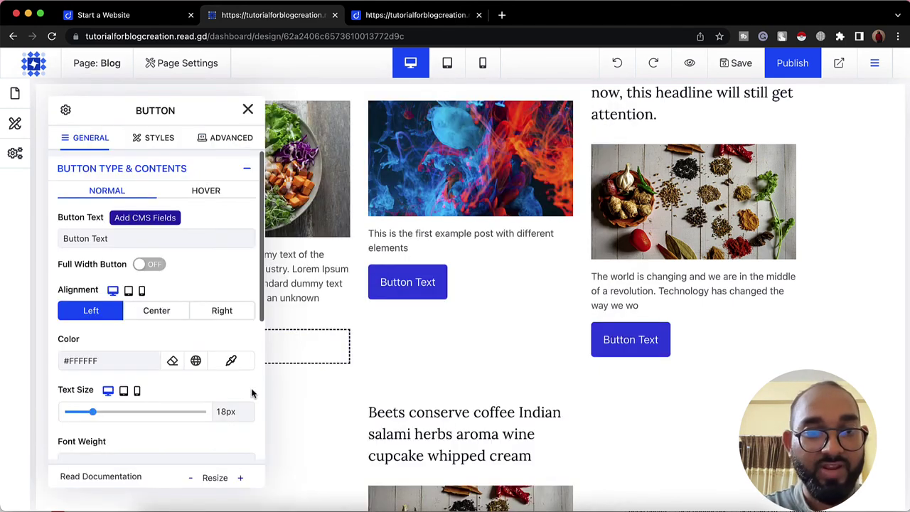
left_click(117, 243)
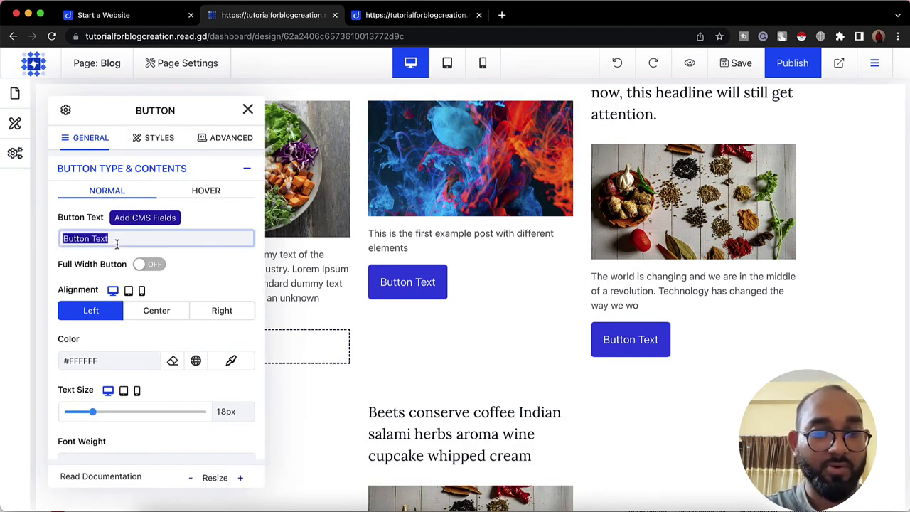
type("Read More")
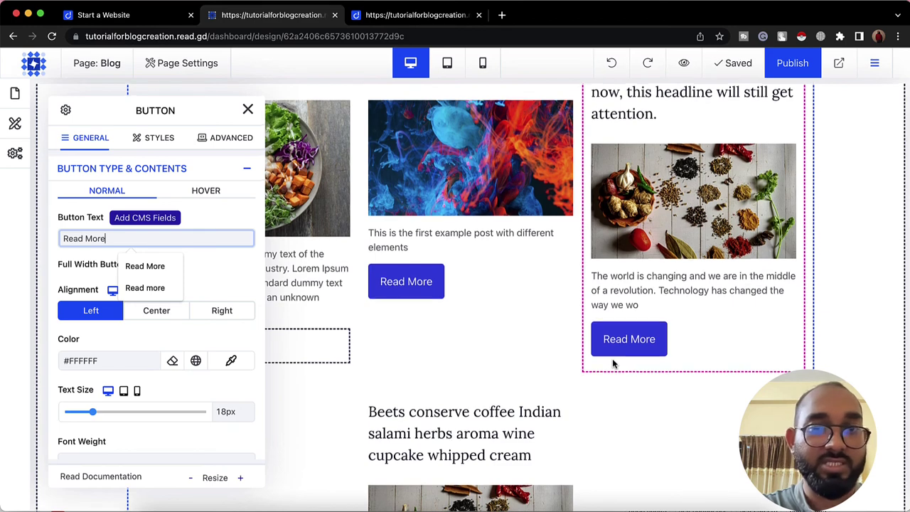
scroll(613, 364, "down", 1)
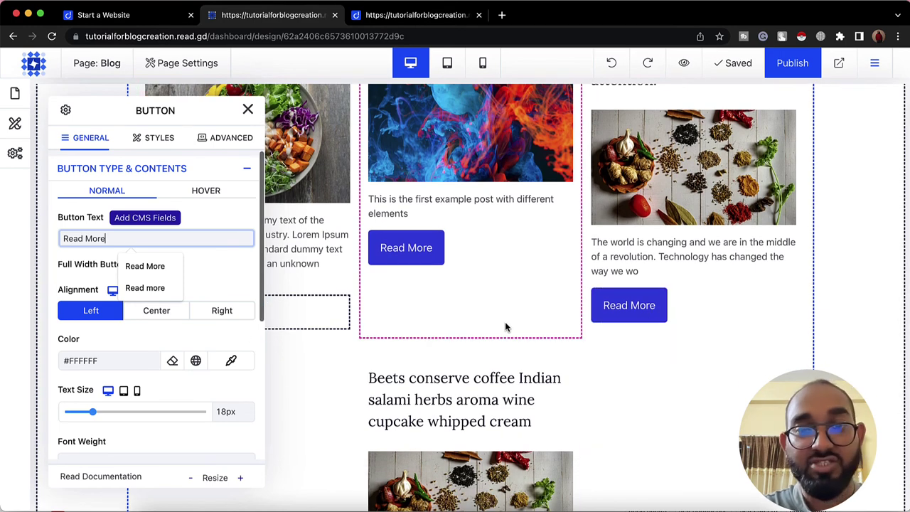
left_click(145, 266)
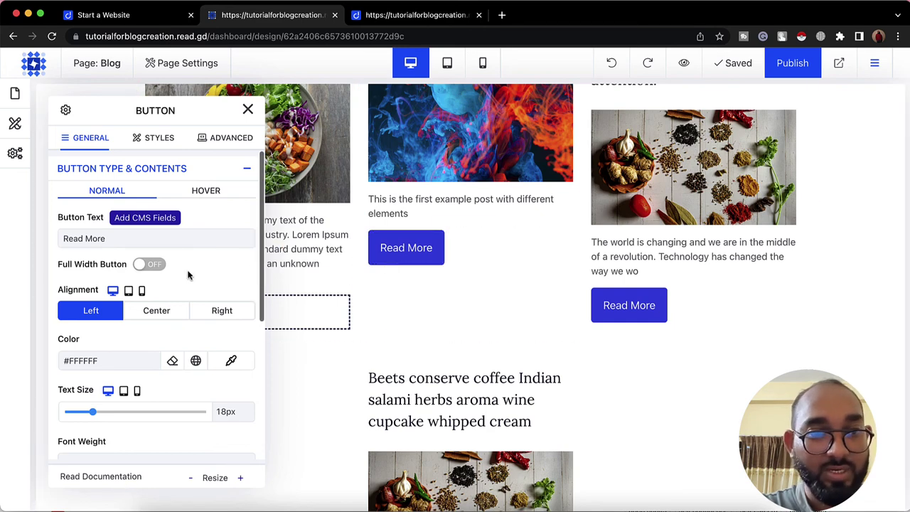
Set the Read More button's link type to CMS item slug and bind its URL to the Slug field.
scroll(188, 276, "down", 7)
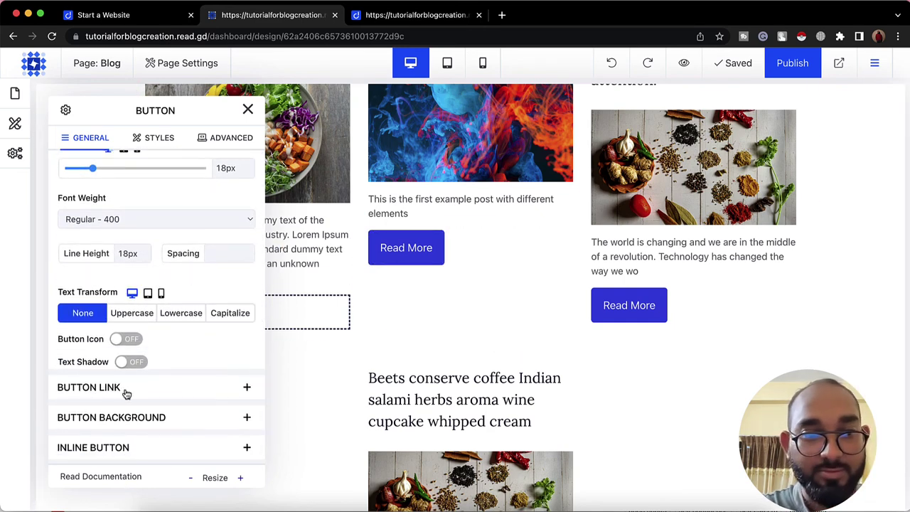
left_click(127, 389)
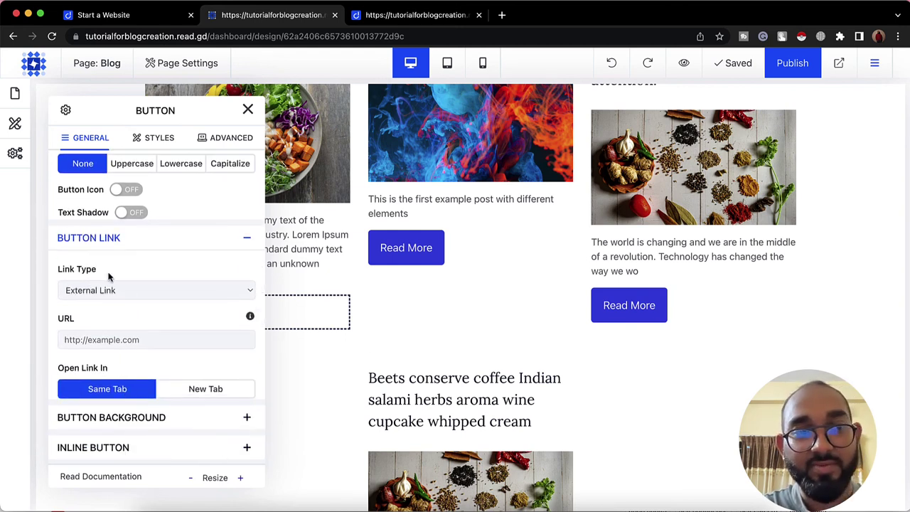
left_click(107, 289)
left_click(112, 373)
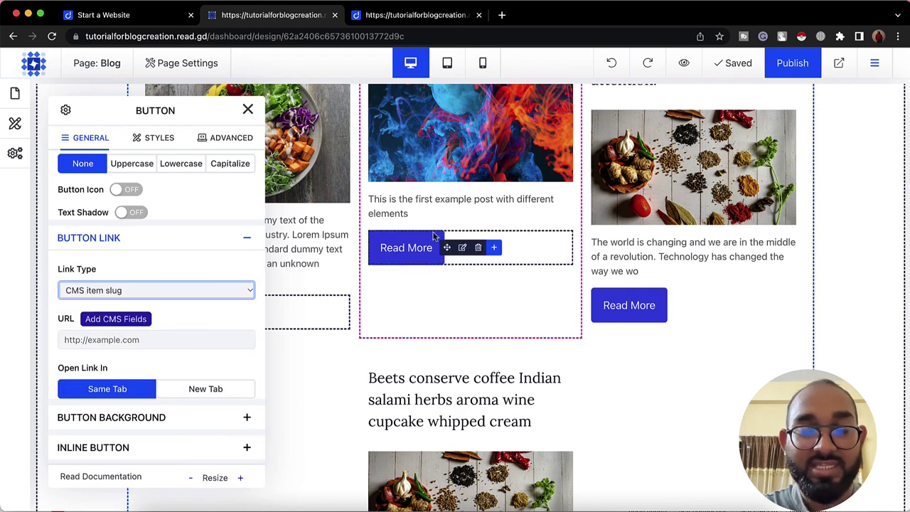
left_click(117, 321)
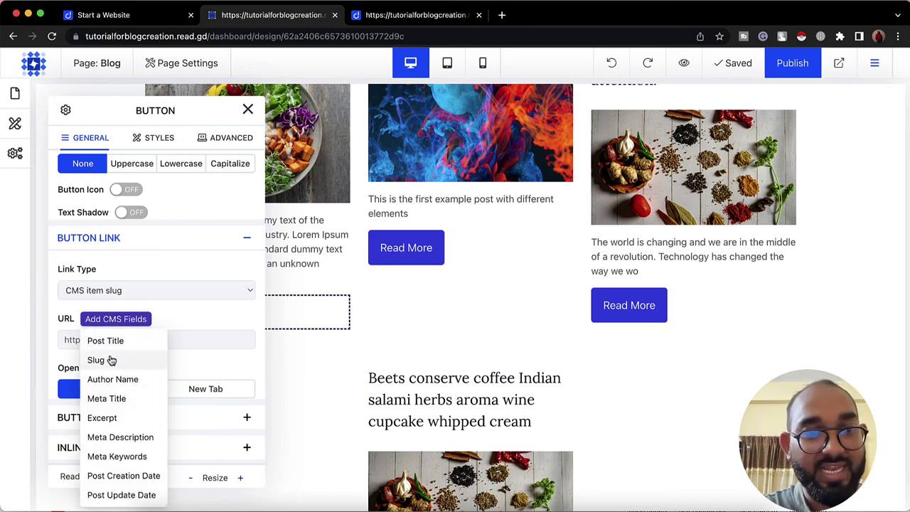
left_click(110, 361)
scroll(166, 305, "up", 5)
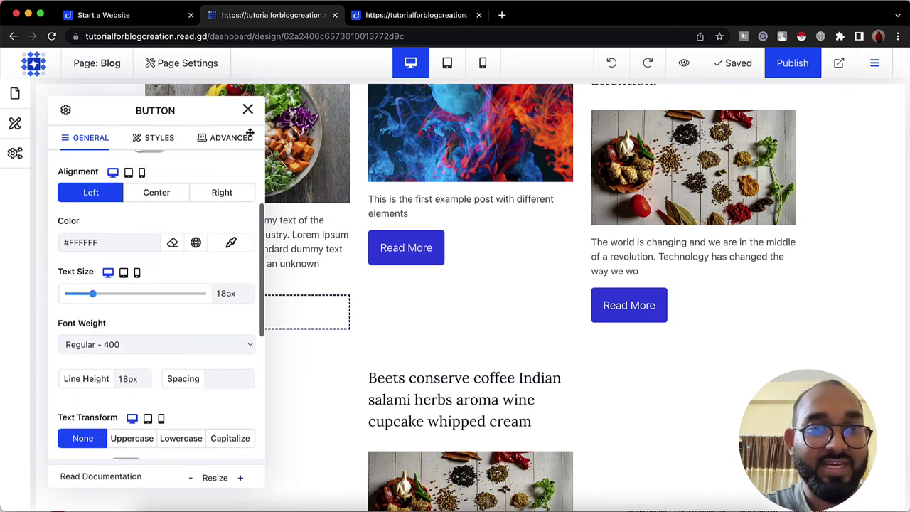
left_click(247, 110)
Publish the Blog page and open its live version in the browser.
left_click(793, 65)
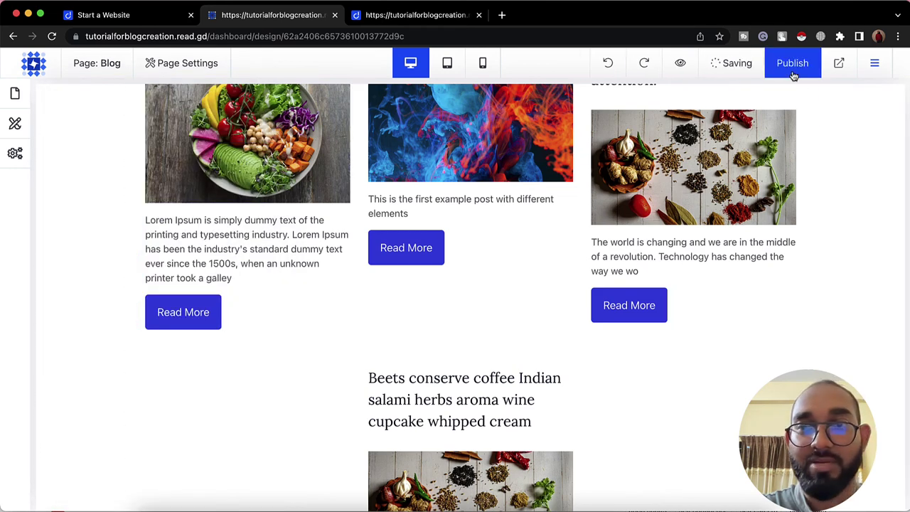
scroll(639, 252, "up", 5)
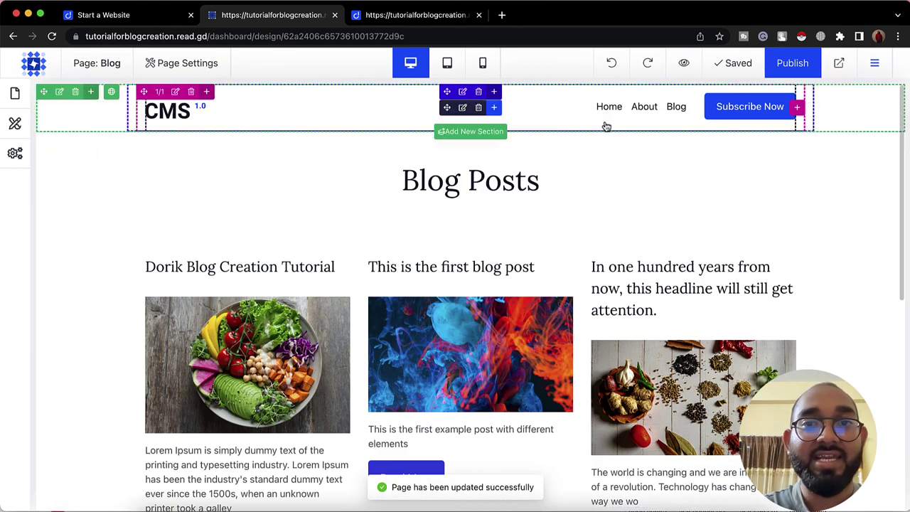
left_click(839, 62)
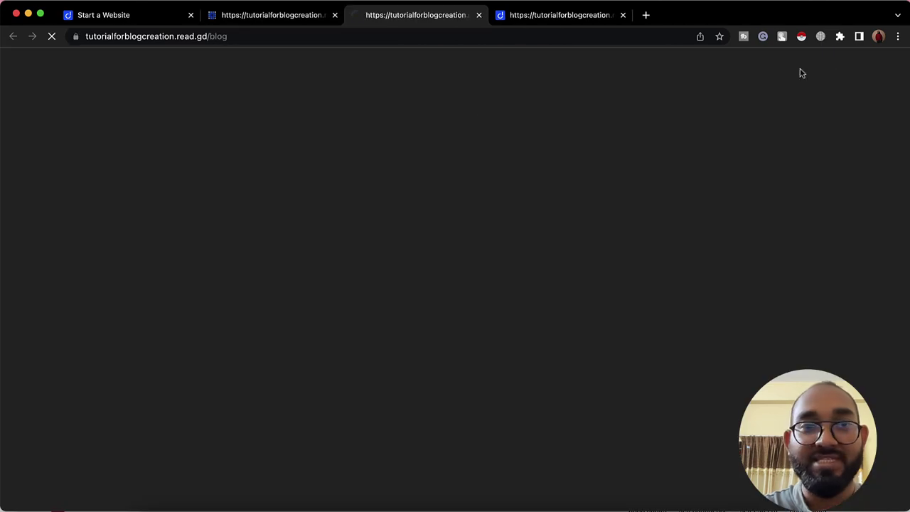
Look through the live home page, follow its Blog navigation link and review the listed posts.
left_click(140, 78)
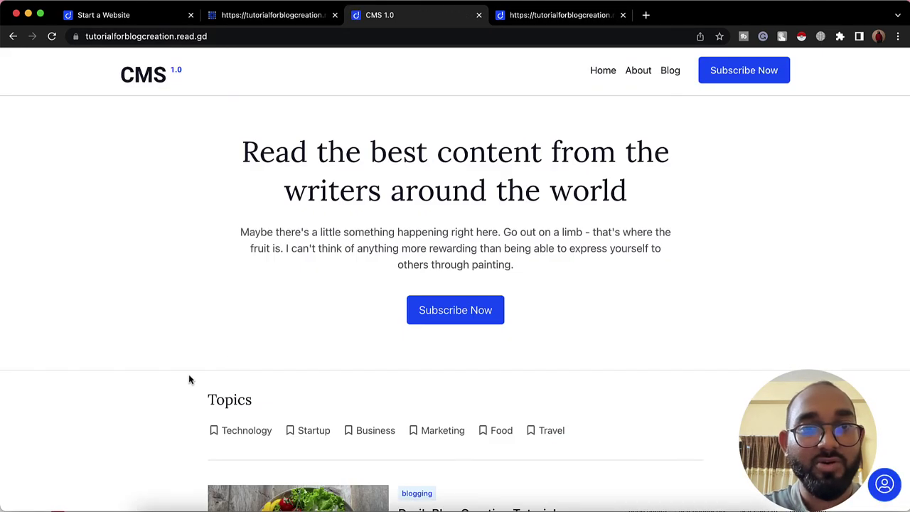
scroll(188, 330, "down", 15)
scroll(189, 330, "up", 15)
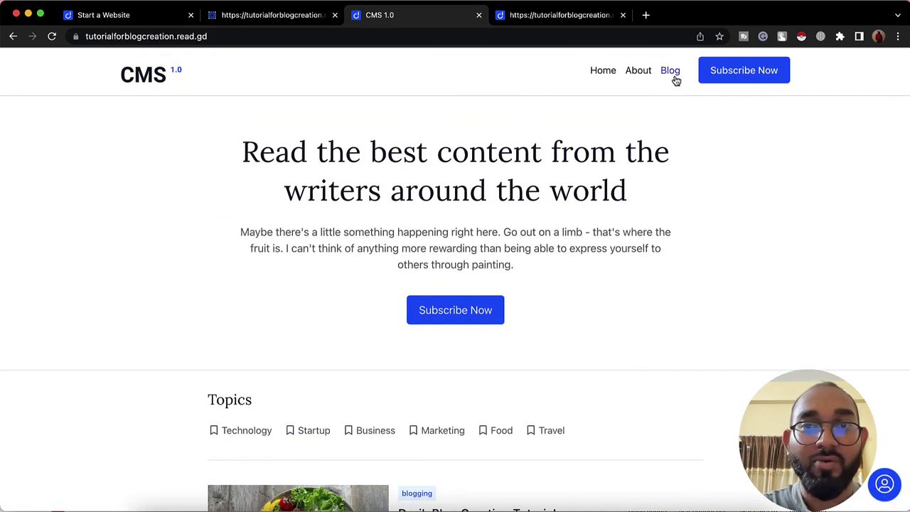
left_click(676, 81)
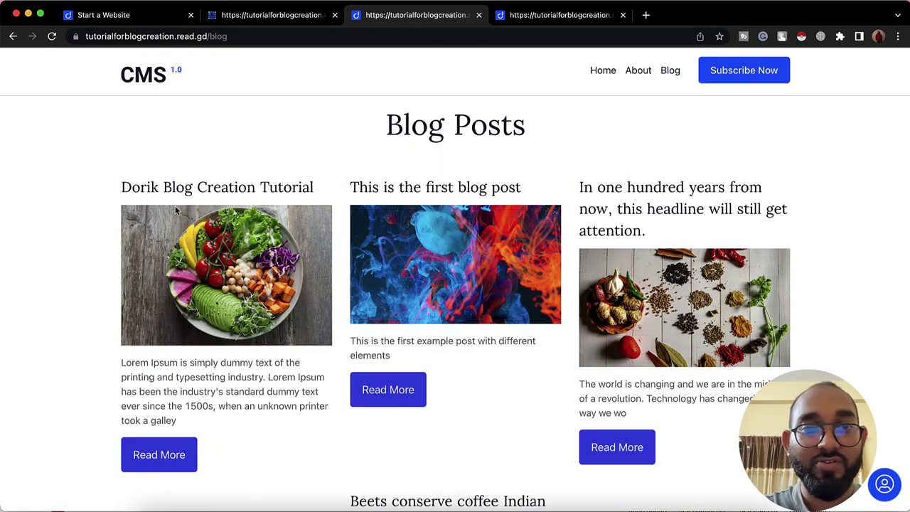
scroll(78, 293, "down", 5)
scroll(78, 294, "up", 5)
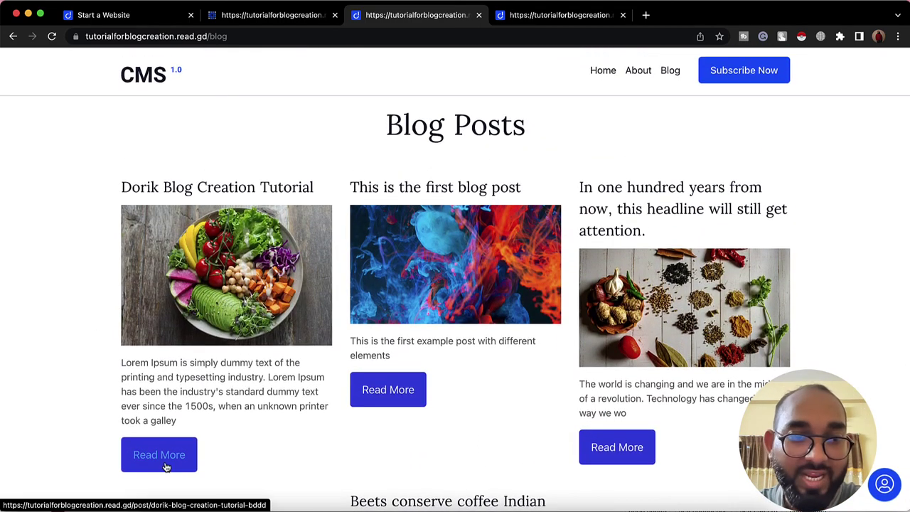
Open the "Dorik Blog Creation Tutorial" post through its Read More button and look through the whole post page.
left_click(165, 469)
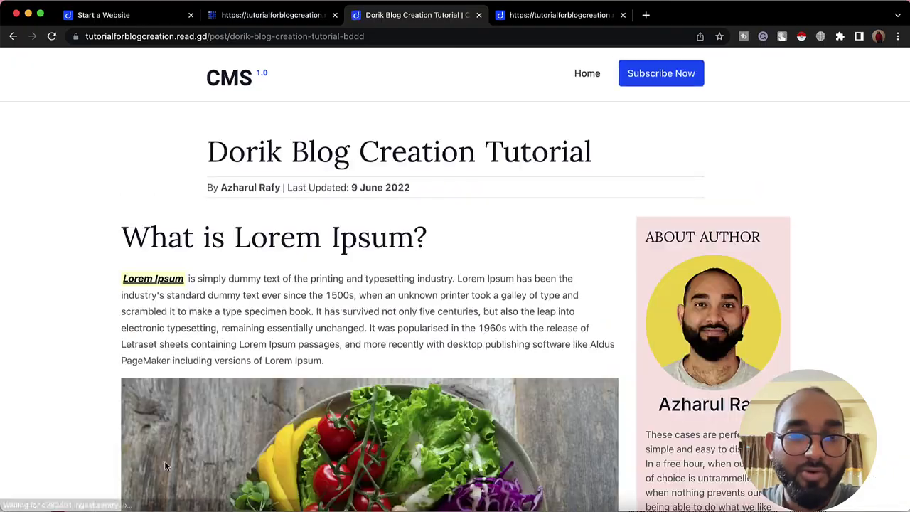
scroll(473, 384, "down", 9)
scroll(473, 384, "down", 5)
scroll(473, 382, "up", 15)
scroll(473, 384, "down", 8)
scroll(473, 388, "down", 5)
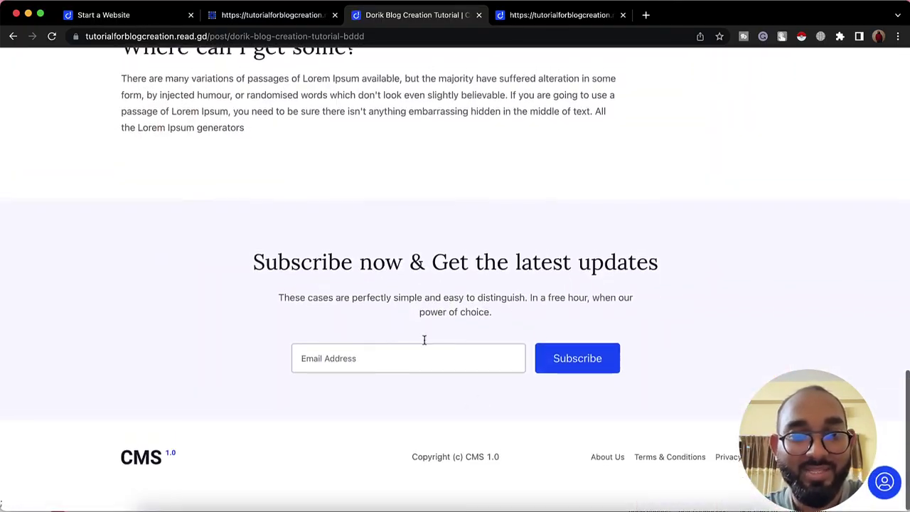
scroll(369, 295, "up", 15)
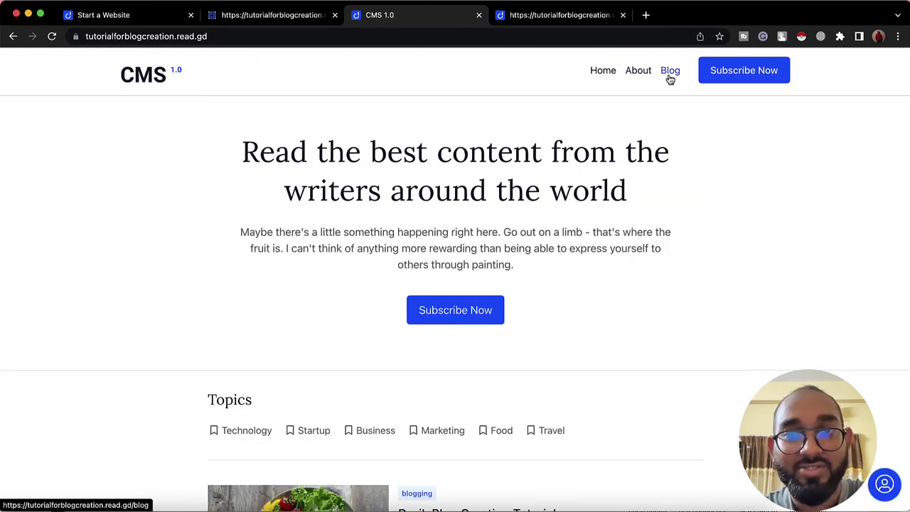
Go from the home page to the Blog page and follow the Read More link of "This is the first blog post".
left_click(670, 73)
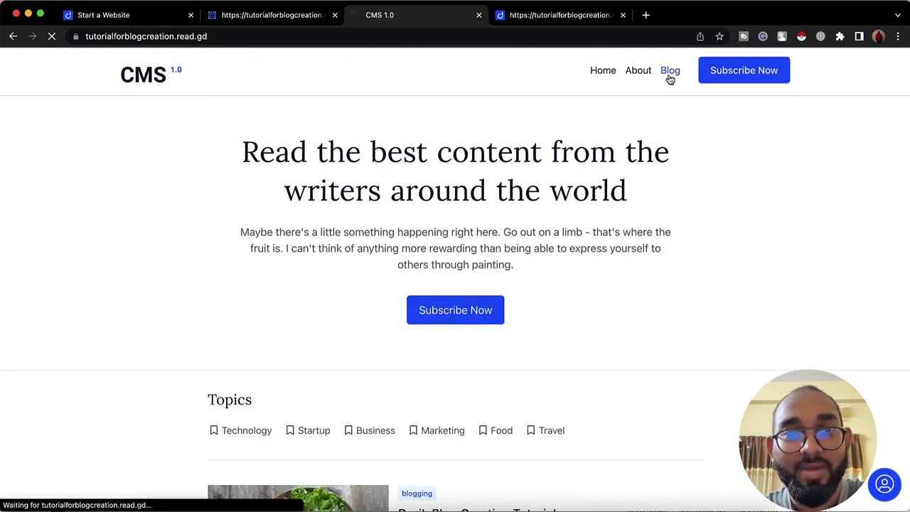
scroll(486, 343, "down", 2)
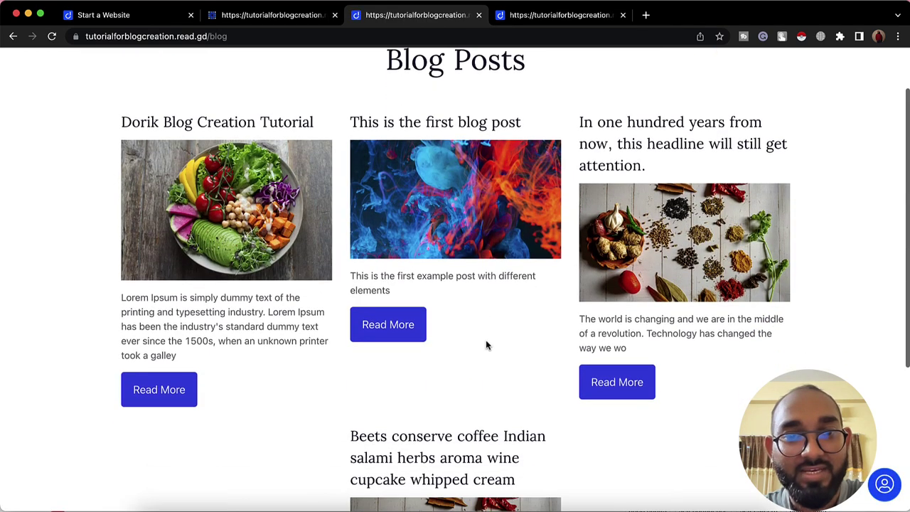
left_click(385, 325)
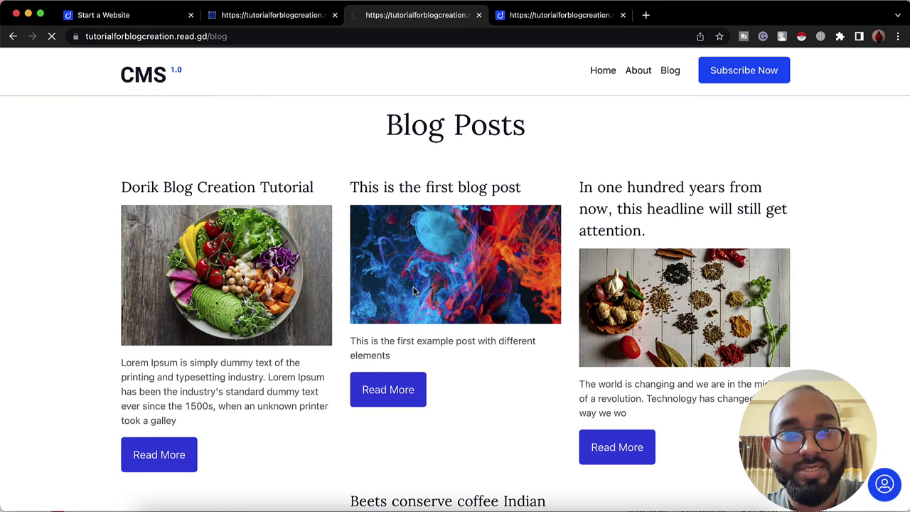
Check the header and content of the live "This is the first blog post" page.
scroll(413, 291, "down", 10)
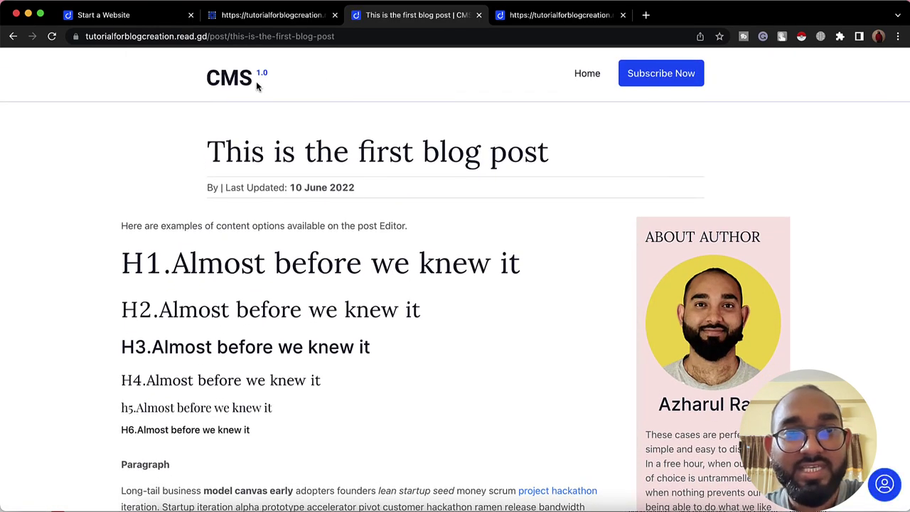
left_click(563, 22)
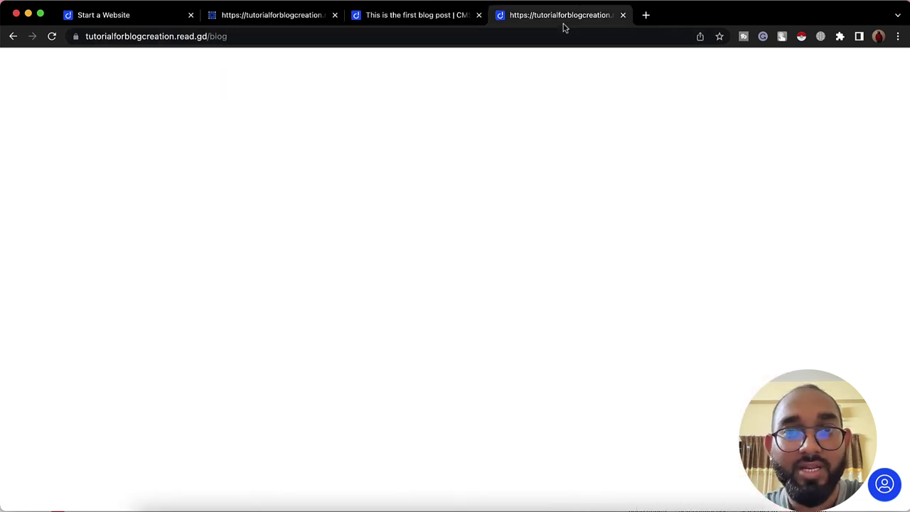
left_click(415, 21)
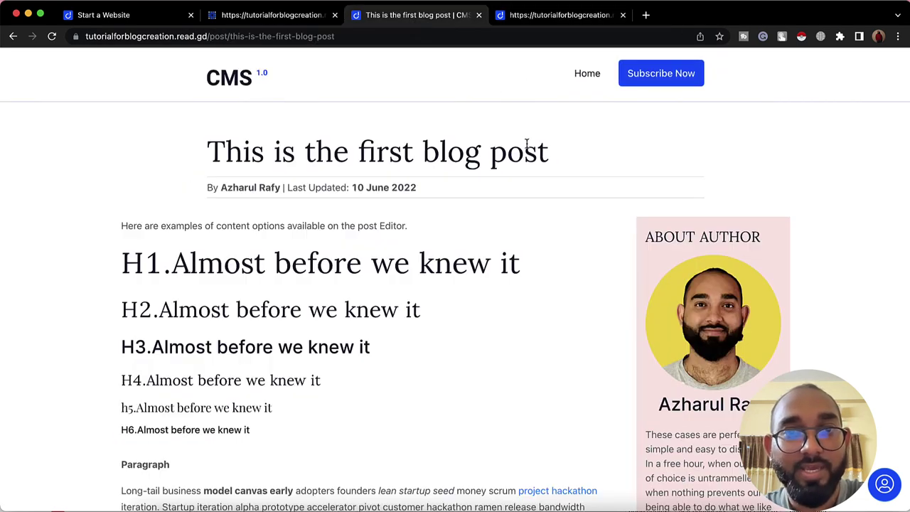
Open the Post Template in the site builder and delete its existing header section.
left_click(269, 22)
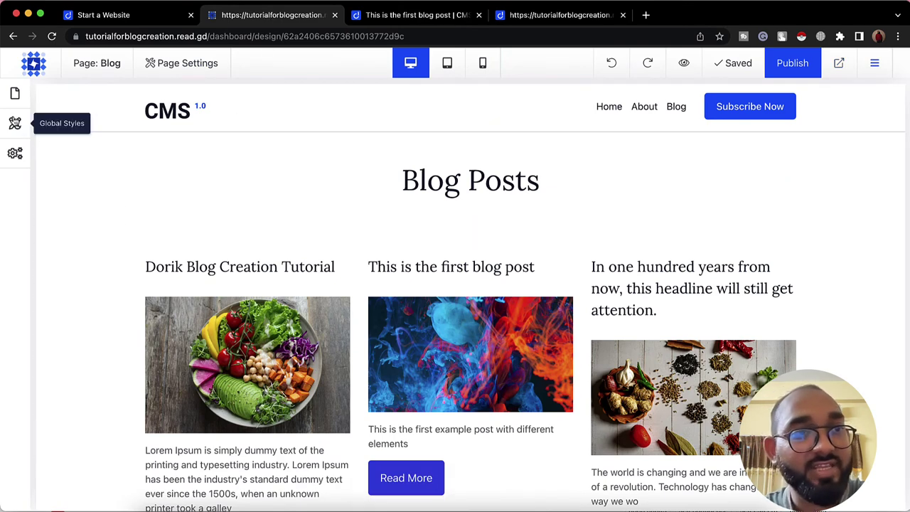
left_click(15, 93)
left_click(93, 296)
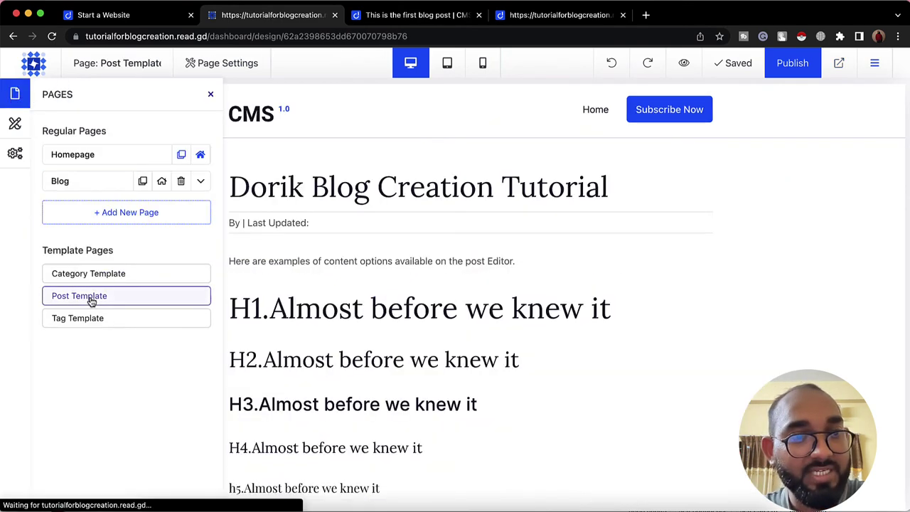
left_click(211, 94)
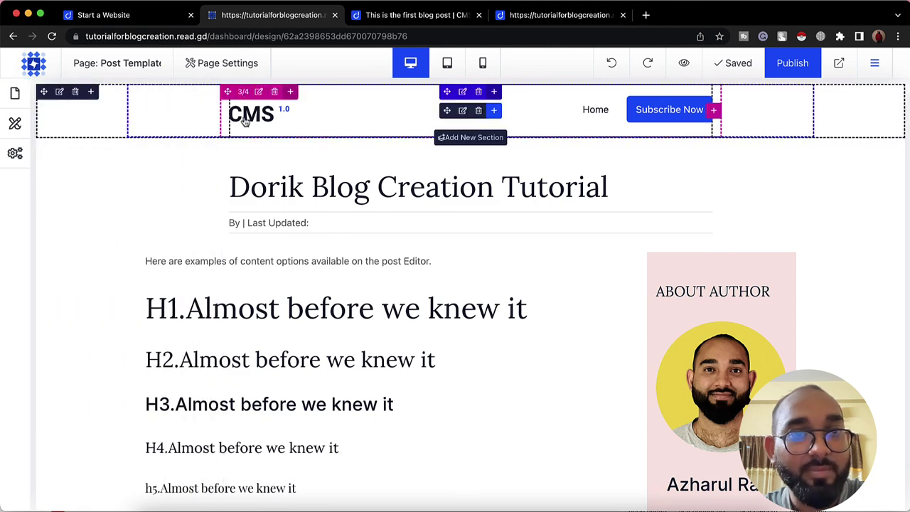
left_click(75, 93)
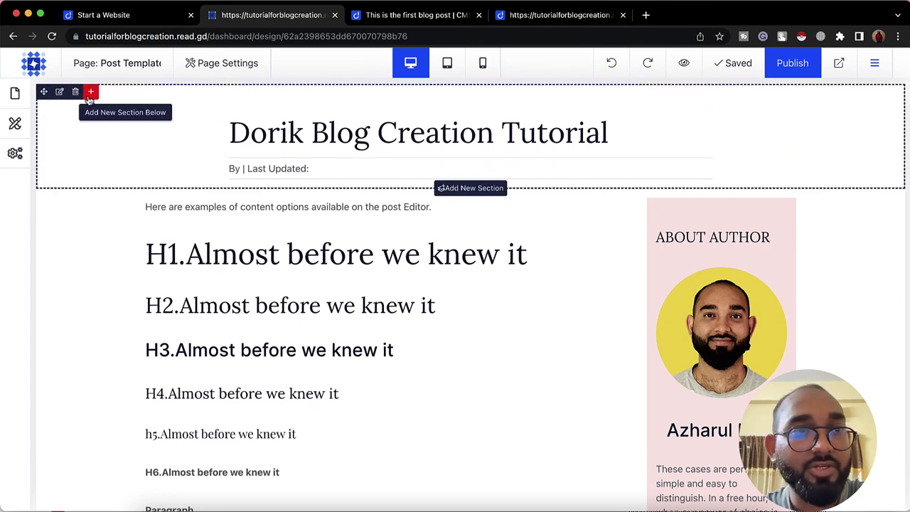
Insert the reusable header from the section symbols and move it above the post title section of the Post Template.
left_click(479, 190)
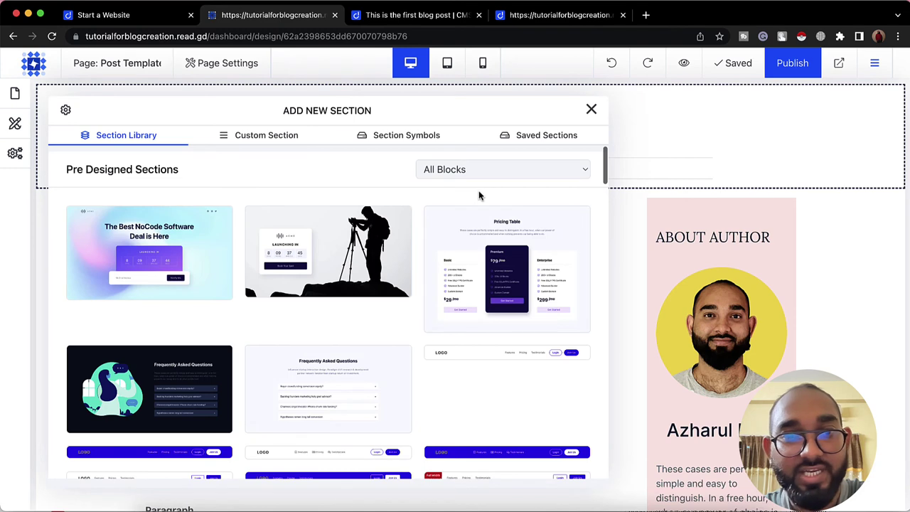
left_click(403, 140)
left_click(168, 283)
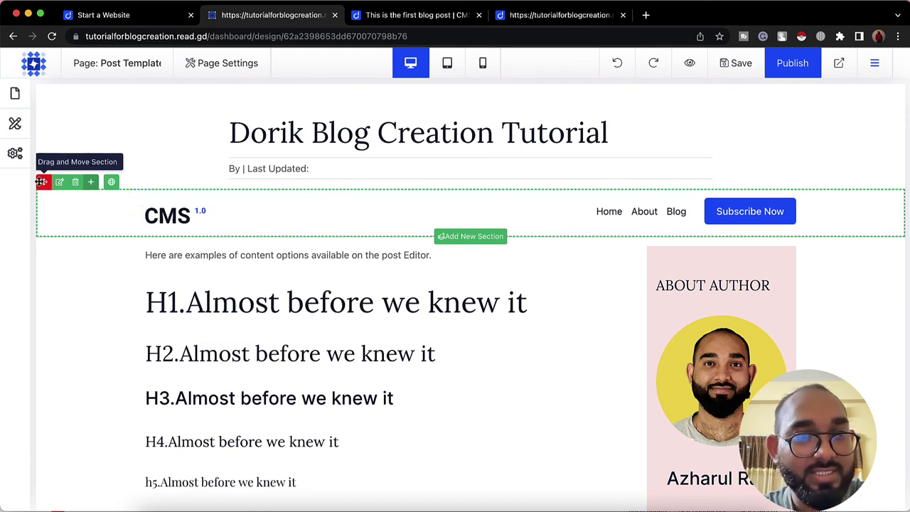
left_click_drag(41, 181, 40, 82)
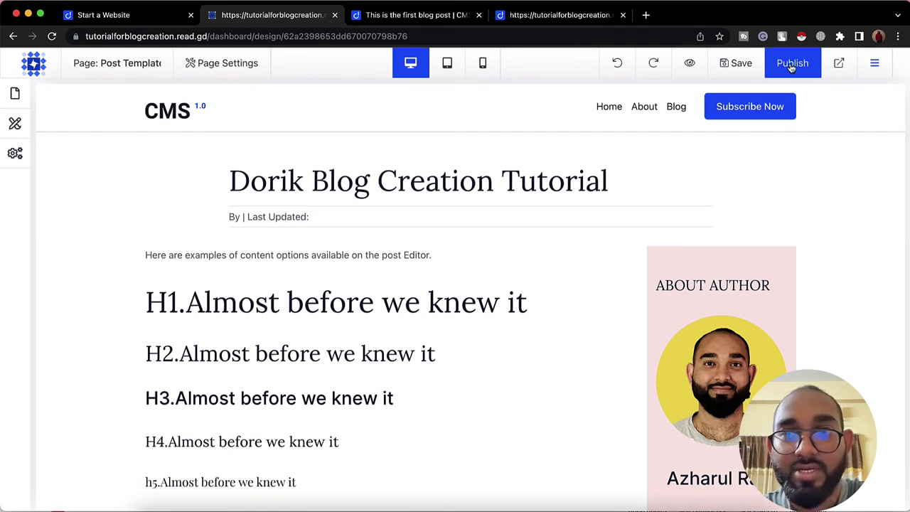
Publish the Post Template, open its live link and return to the builder.
left_click(791, 66)
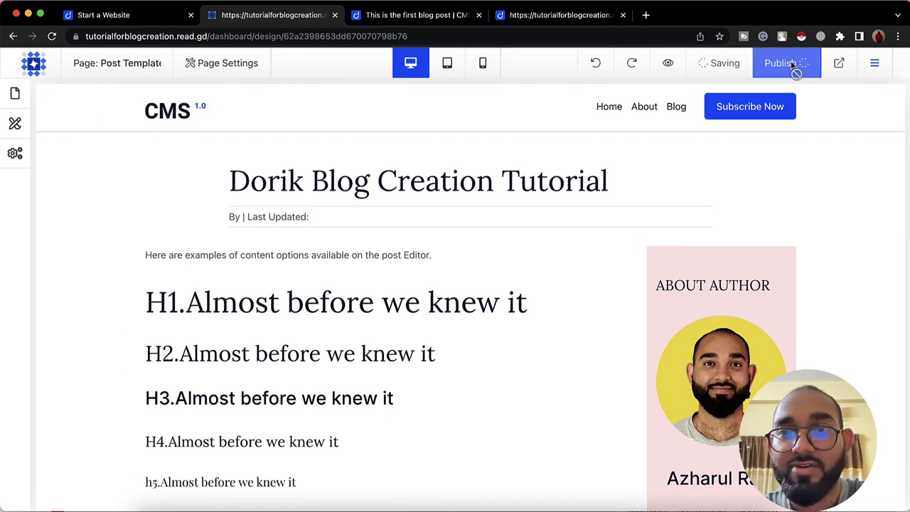
left_click(839, 64)
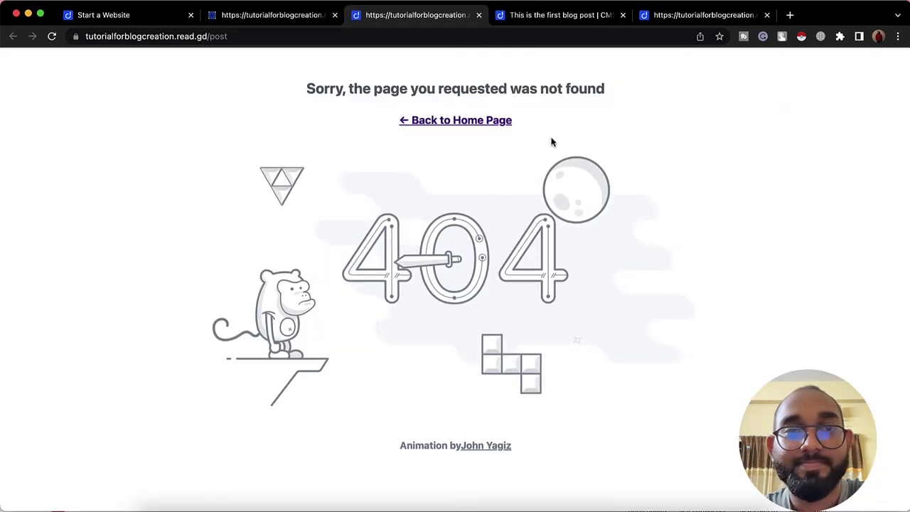
key("super+w")
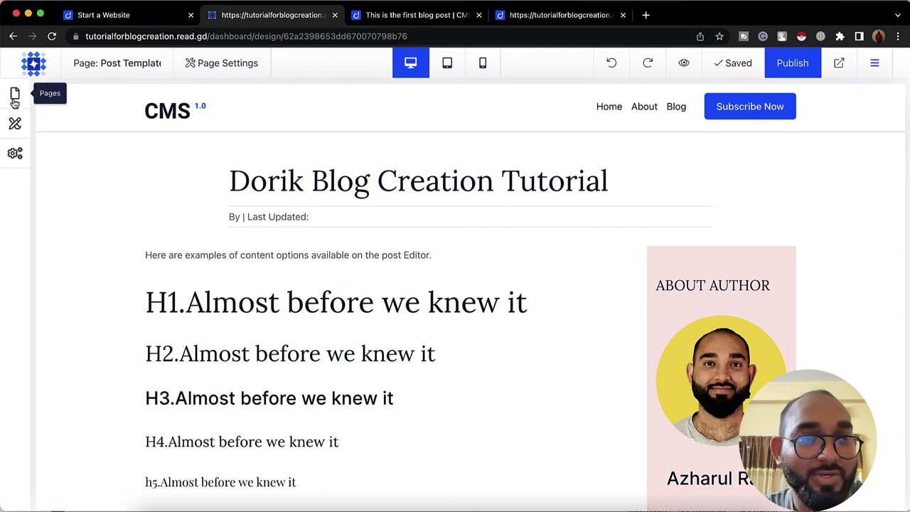
Open the live site from the site dashboard, follow its Blog navigation link and review the listed posts.
left_click(15, 100)
left_click(106, 67)
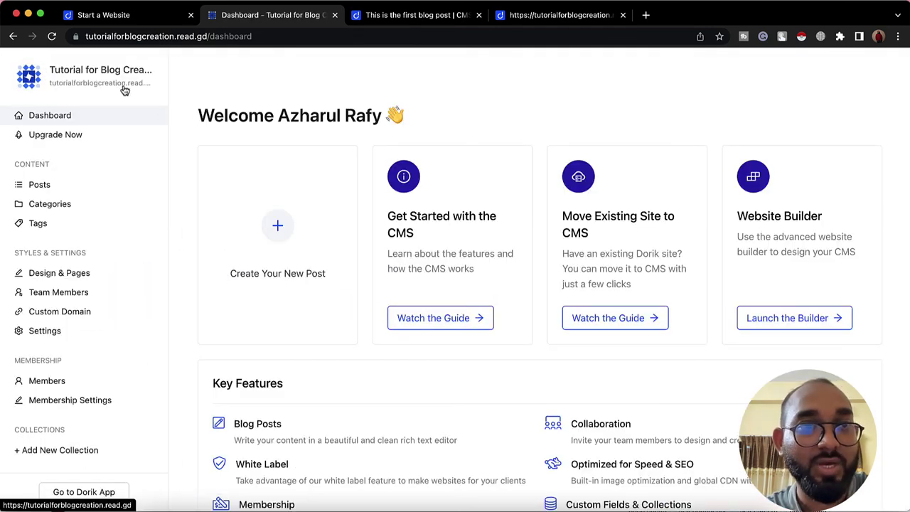
left_click(123, 89)
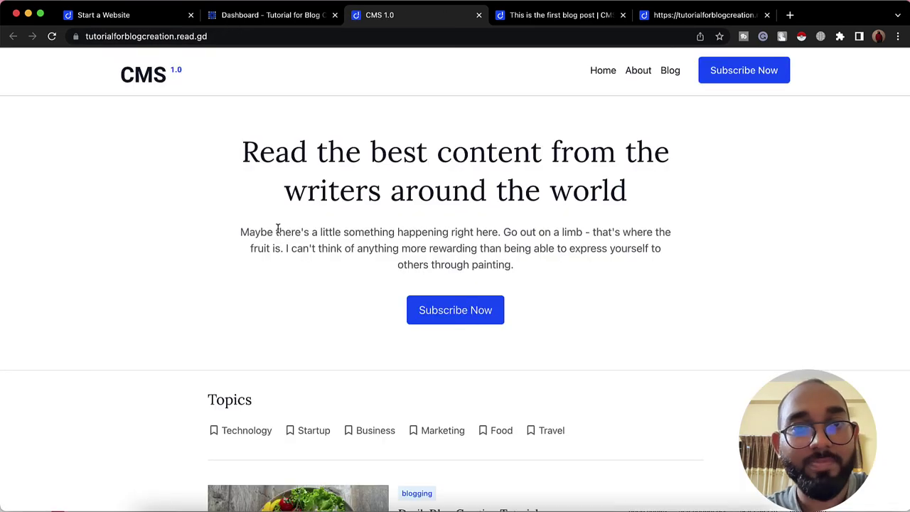
left_click(666, 72)
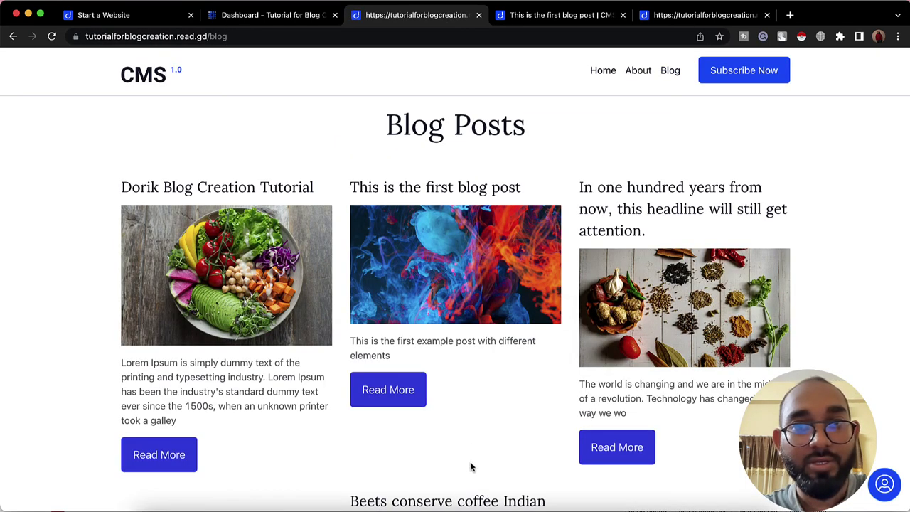
scroll(472, 450, "down", 3)
scroll(471, 472, "up", 3)
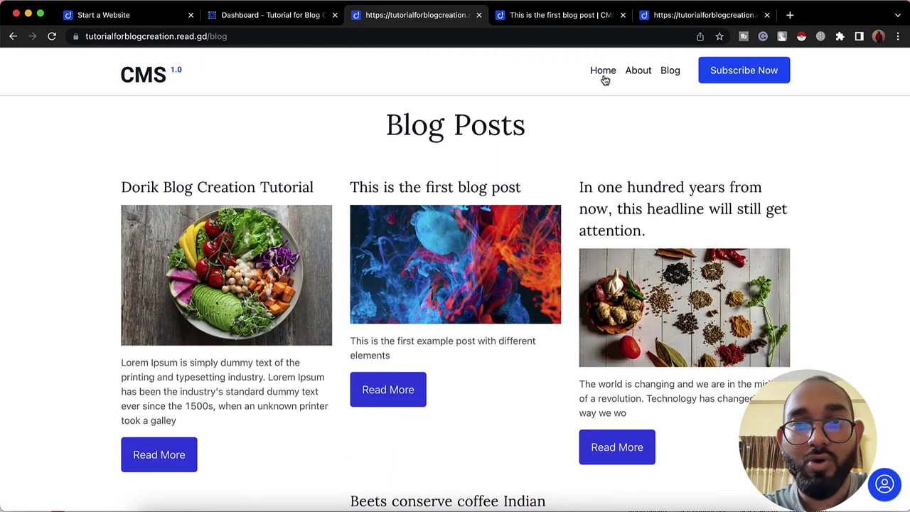
Open "This is the first blog post" through its Read More link and look through the whole page with its header.
left_click(378, 403)
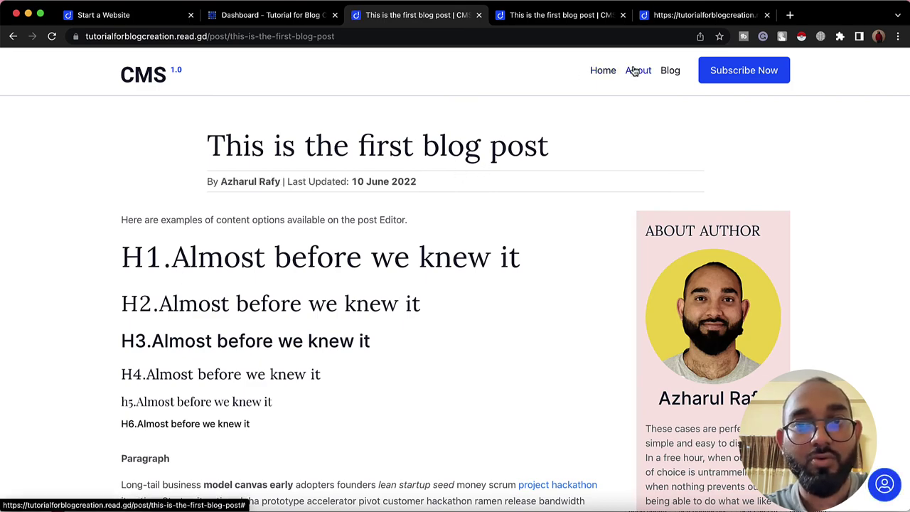
scroll(577, 200, "down", 15)
scroll(577, 201, "up", 15)
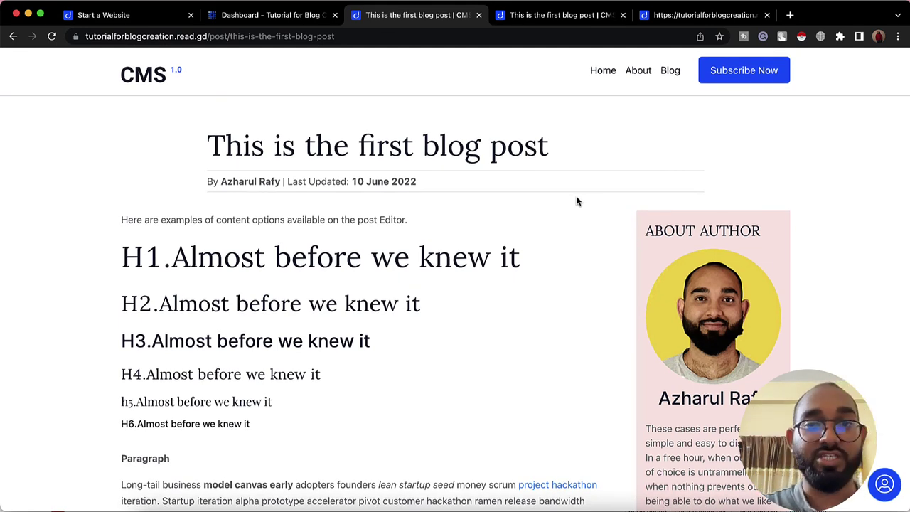
scroll(810, 253, "down", 5)
scroll(702, 378, "down", 10)
scroll(702, 378, "up", 15)
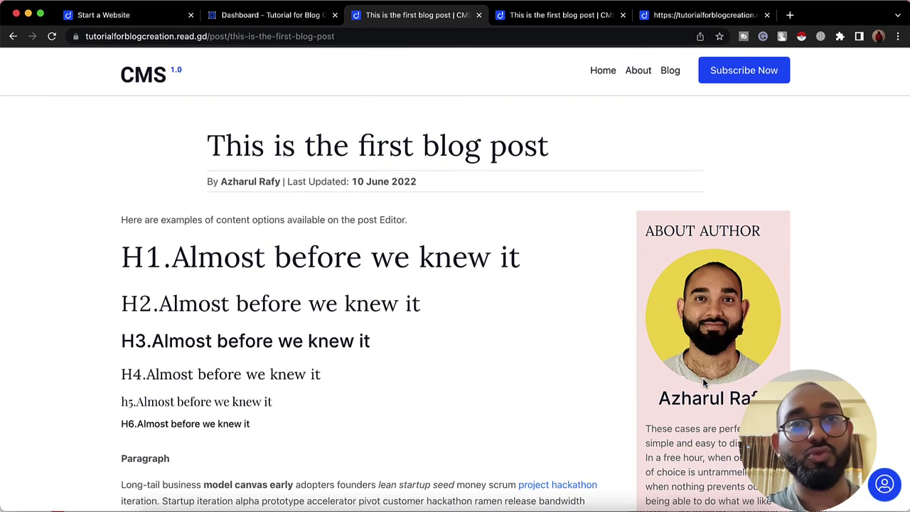